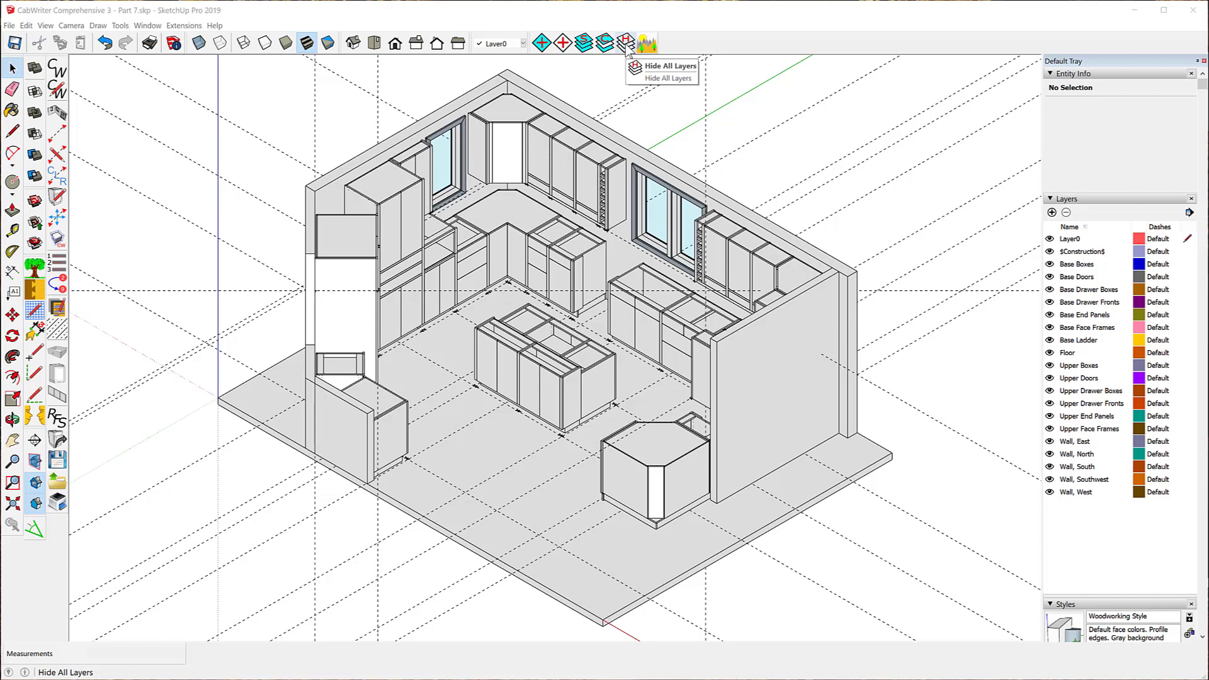
Hide every layer except Layer0, select all the remaining guides and move them to the $Construction$ layer
click(625, 42)
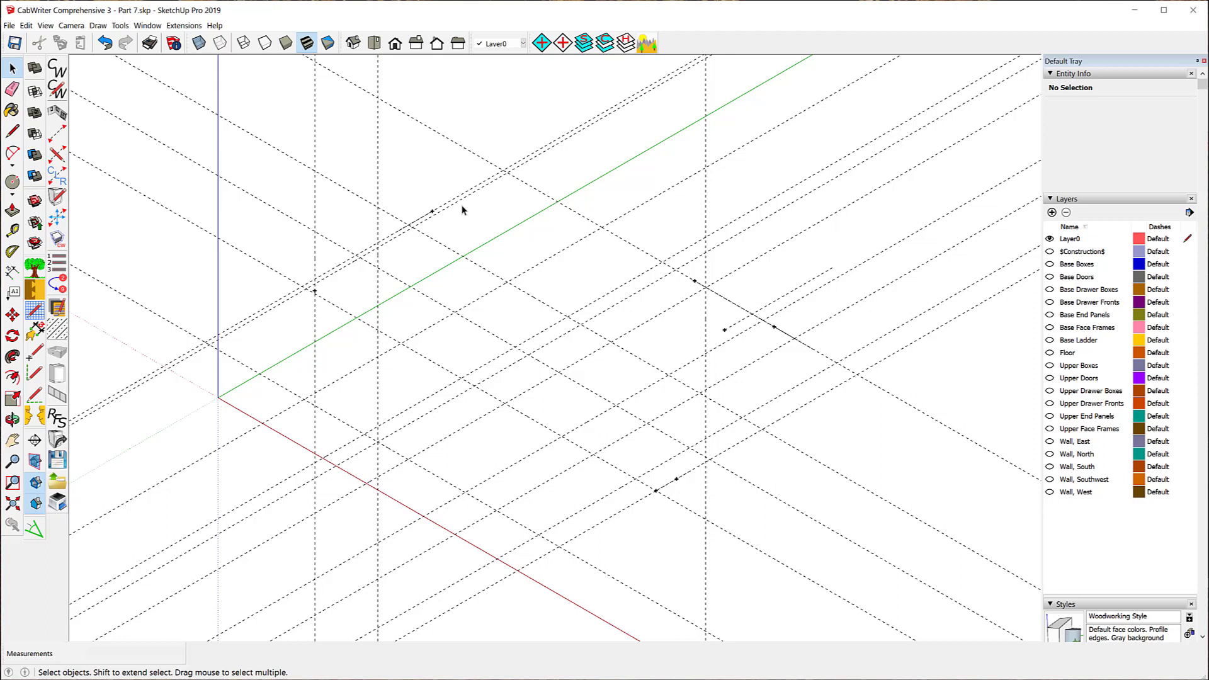
key(ctrl+a)
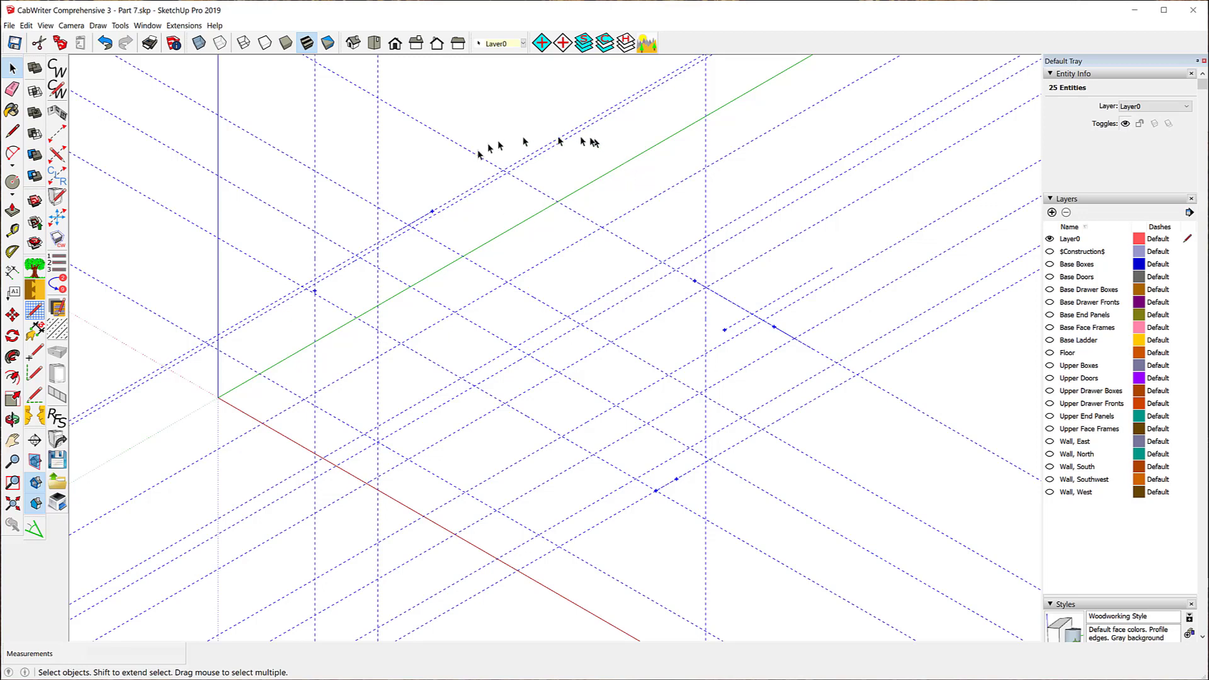
click(1187, 107)
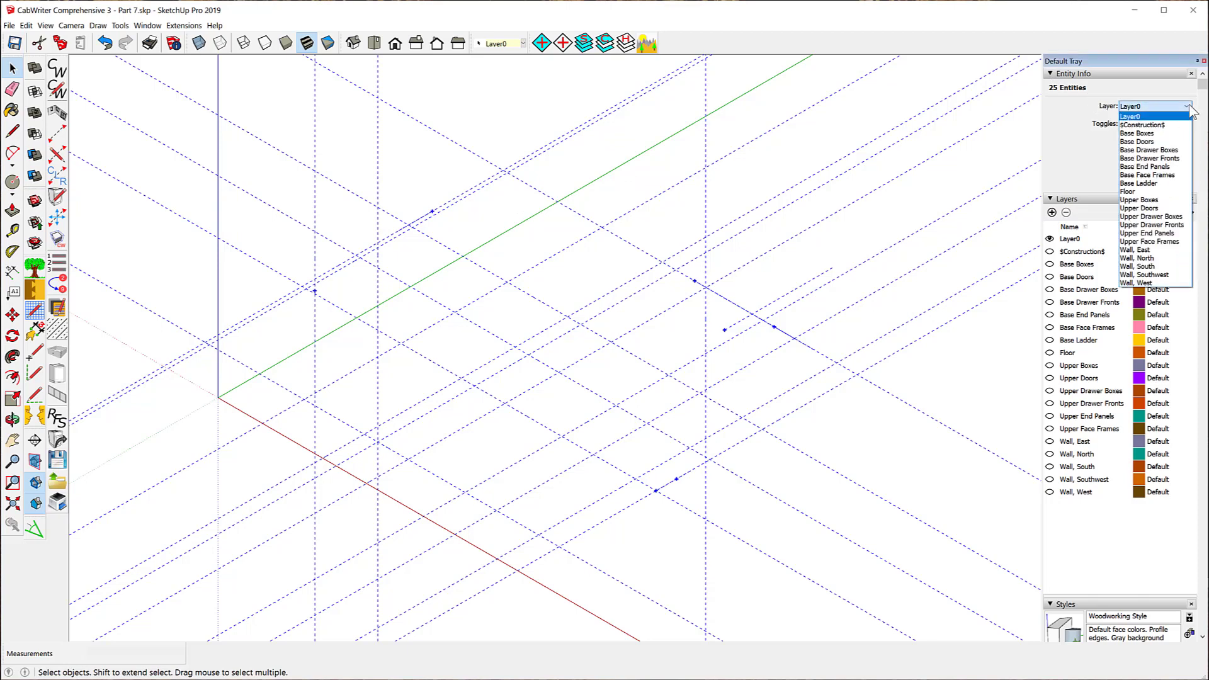
click(1164, 126)
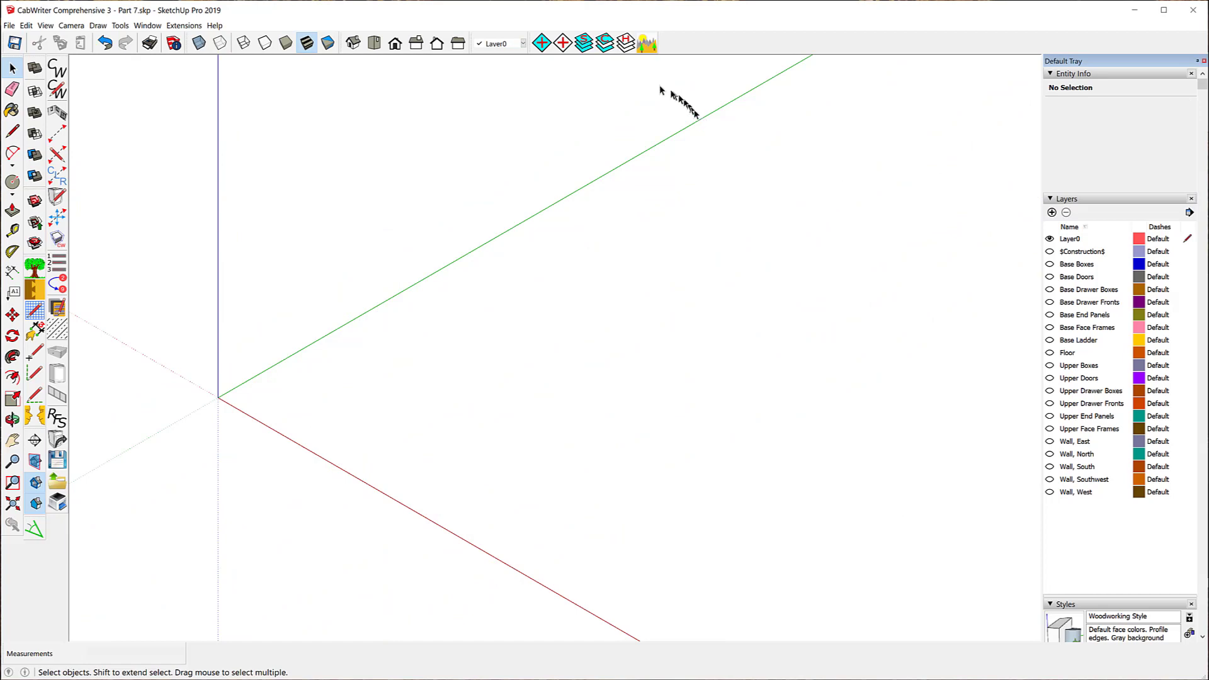
Make all layers visible again, except for the $Construction$ and Floor layers, which are switched off
click(583, 43)
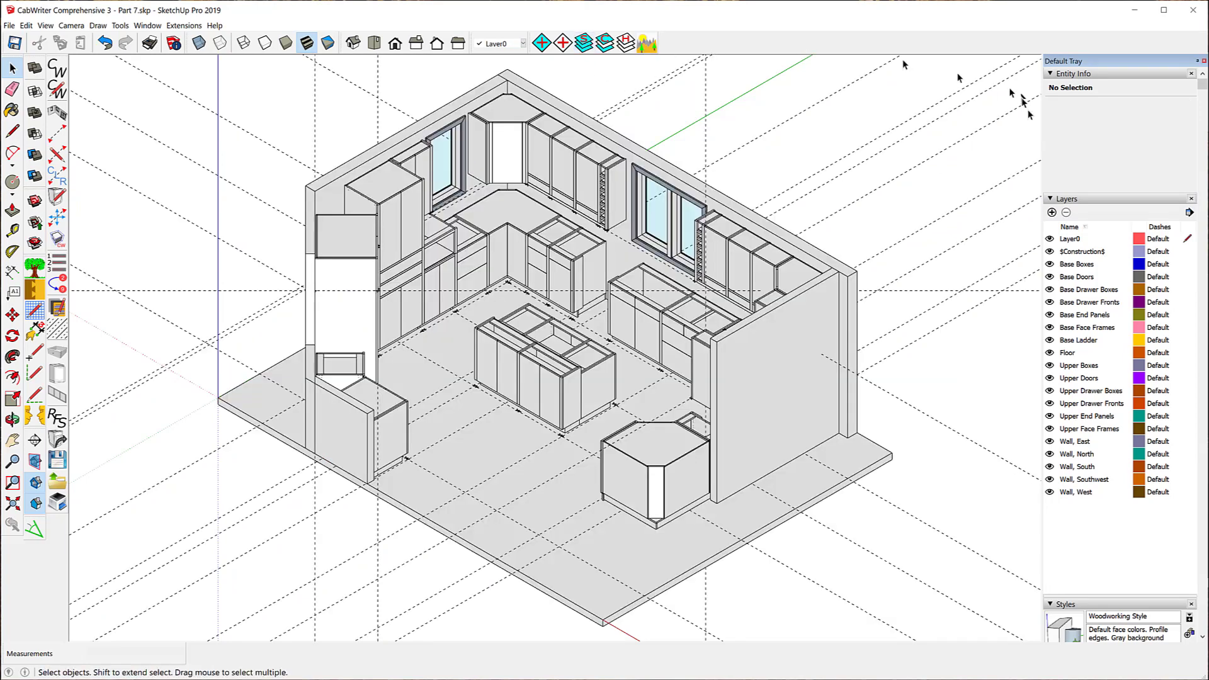
click(1050, 252)
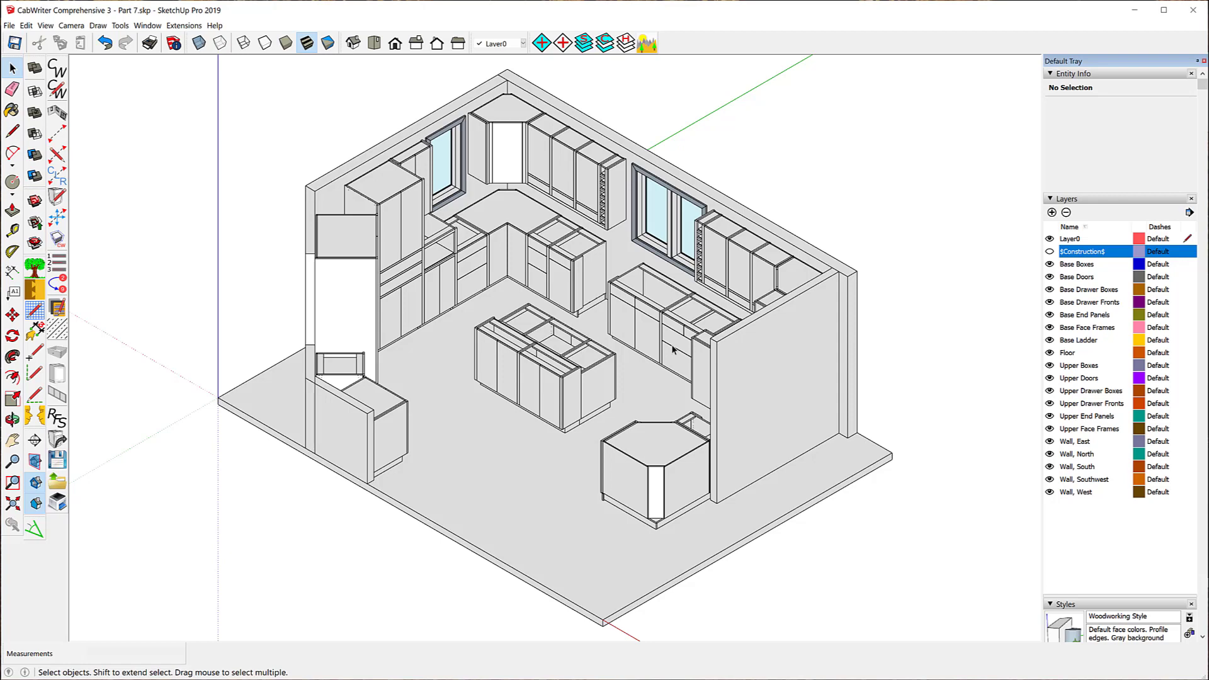
click(1051, 355)
click(1049, 352)
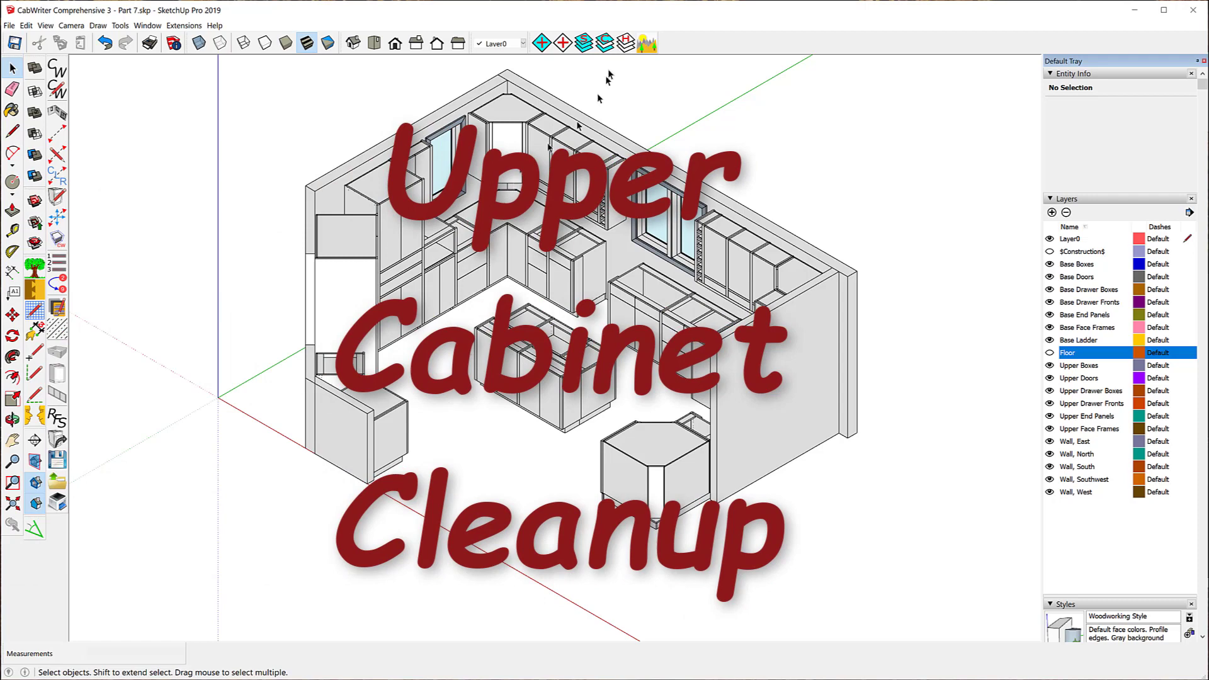
Isolate the upper cabinets by showing only Layer0 and the Upper Boxes, Doors, Drawer Boxes, Drawer Fronts, End Panels and Face Frames layers
click(625, 43)
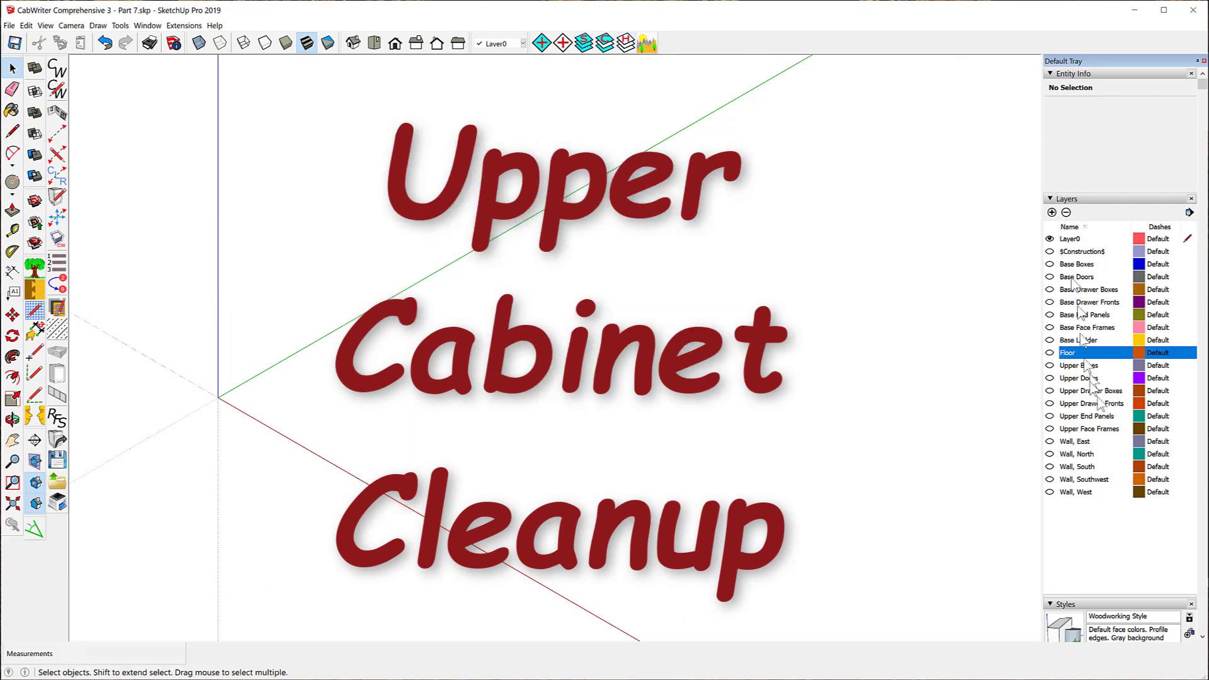
click(1050, 366)
click(1049, 378)
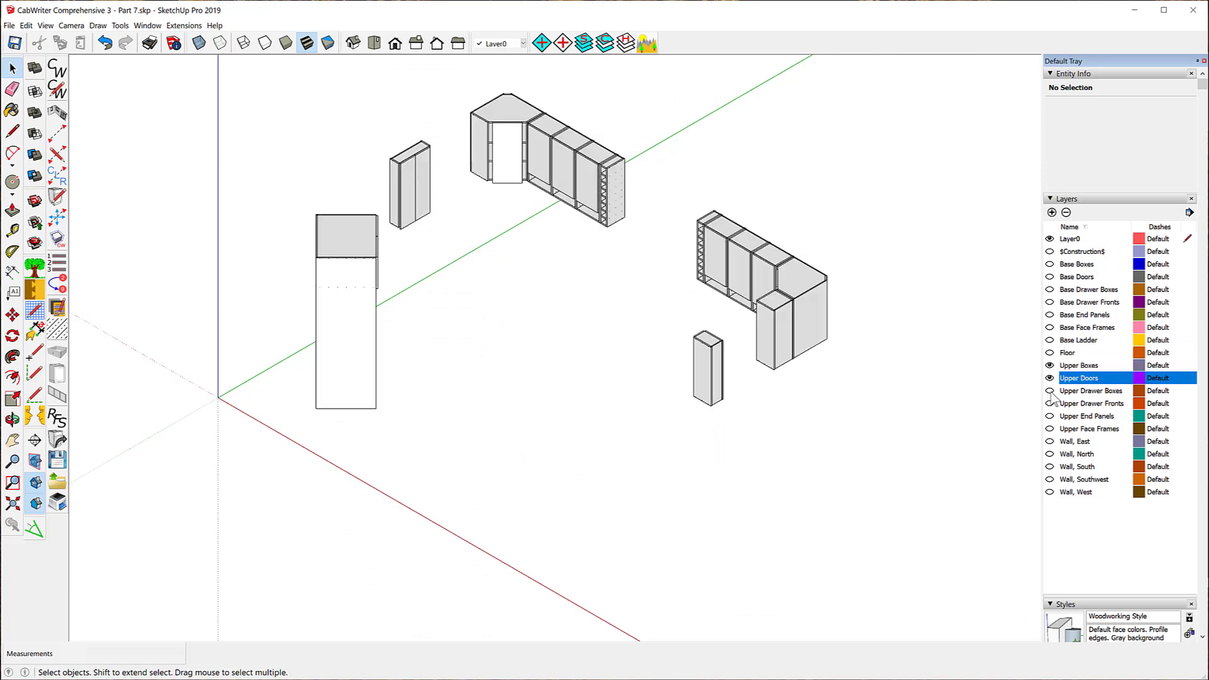
click(1049, 391)
click(1050, 404)
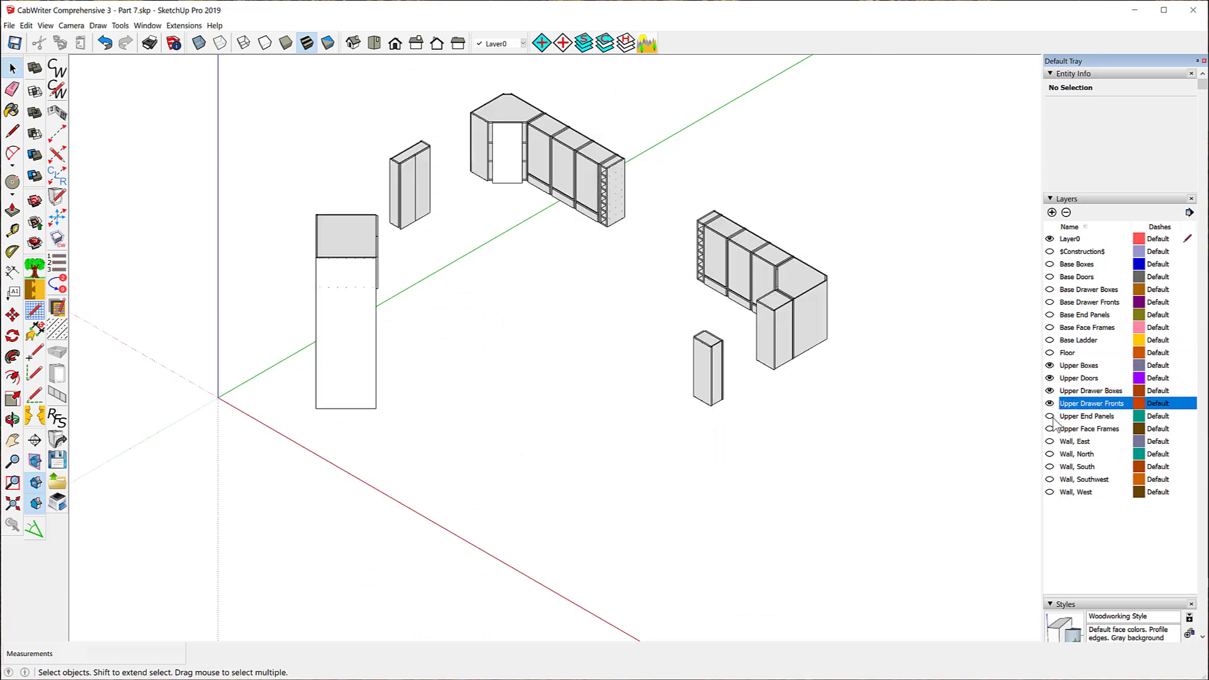
click(1049, 416)
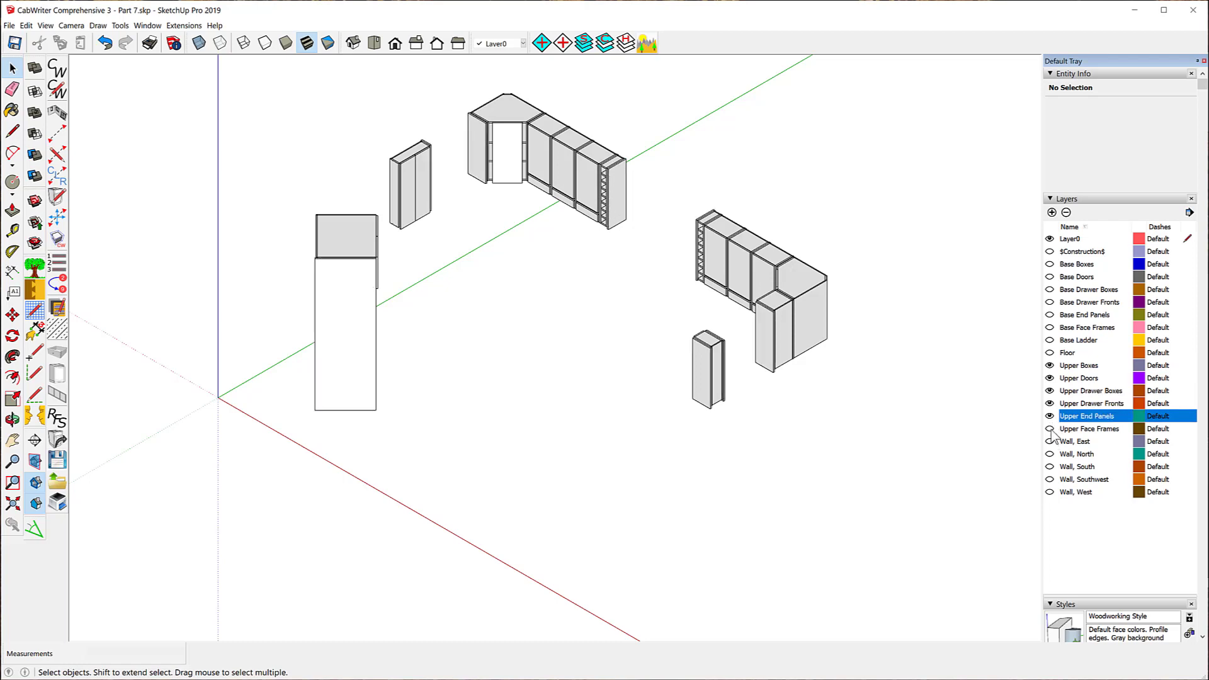
click(1050, 429)
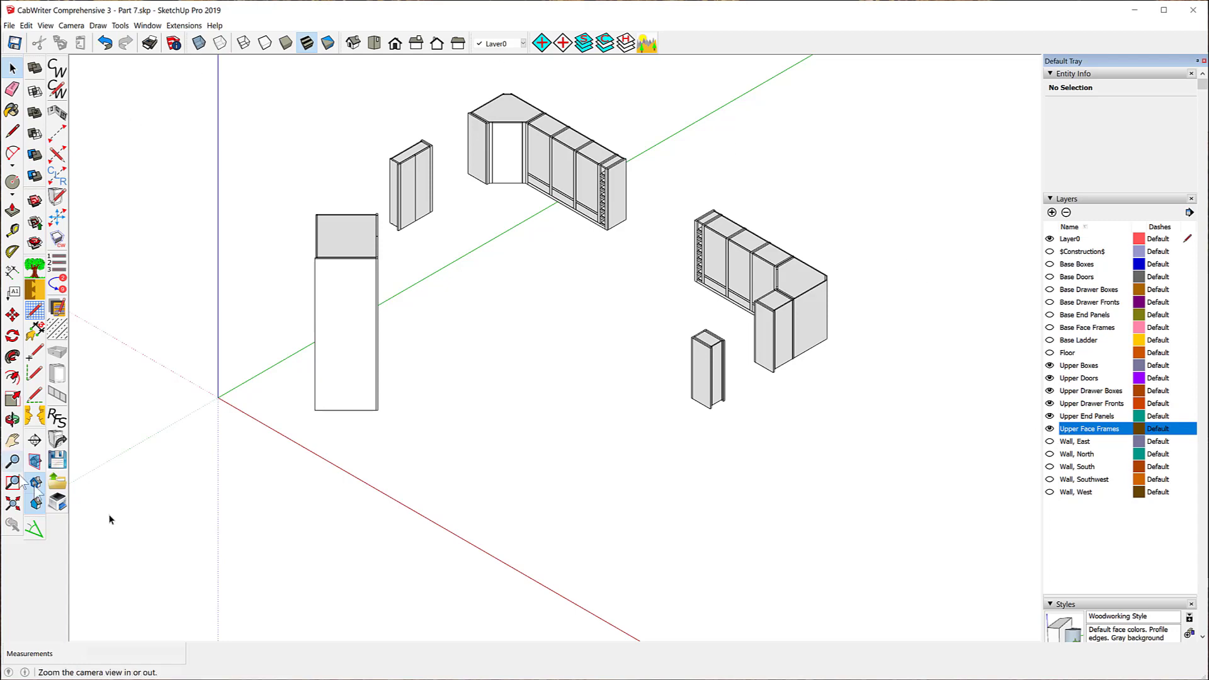
View the upper cabinets from the opposite side and turn off the display of the model axes
middle_drag(293, 364, 992, 279)
scroll(385, 120, up, 3)
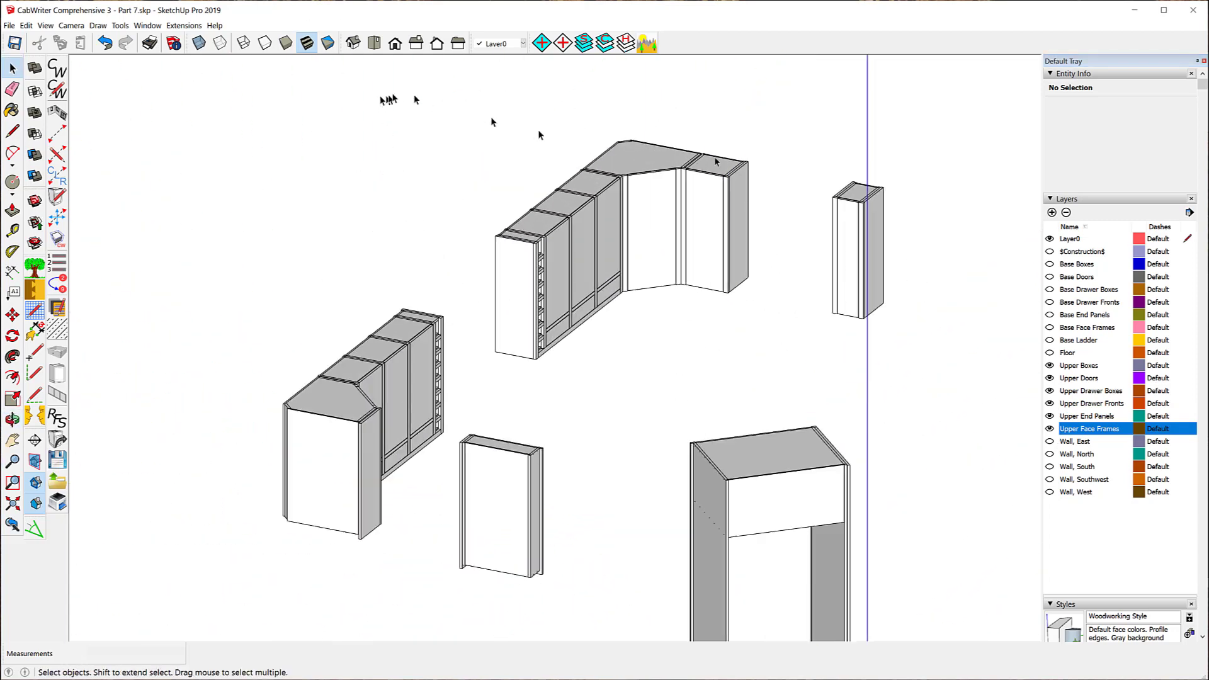
scroll(1004, 248, up, 2)
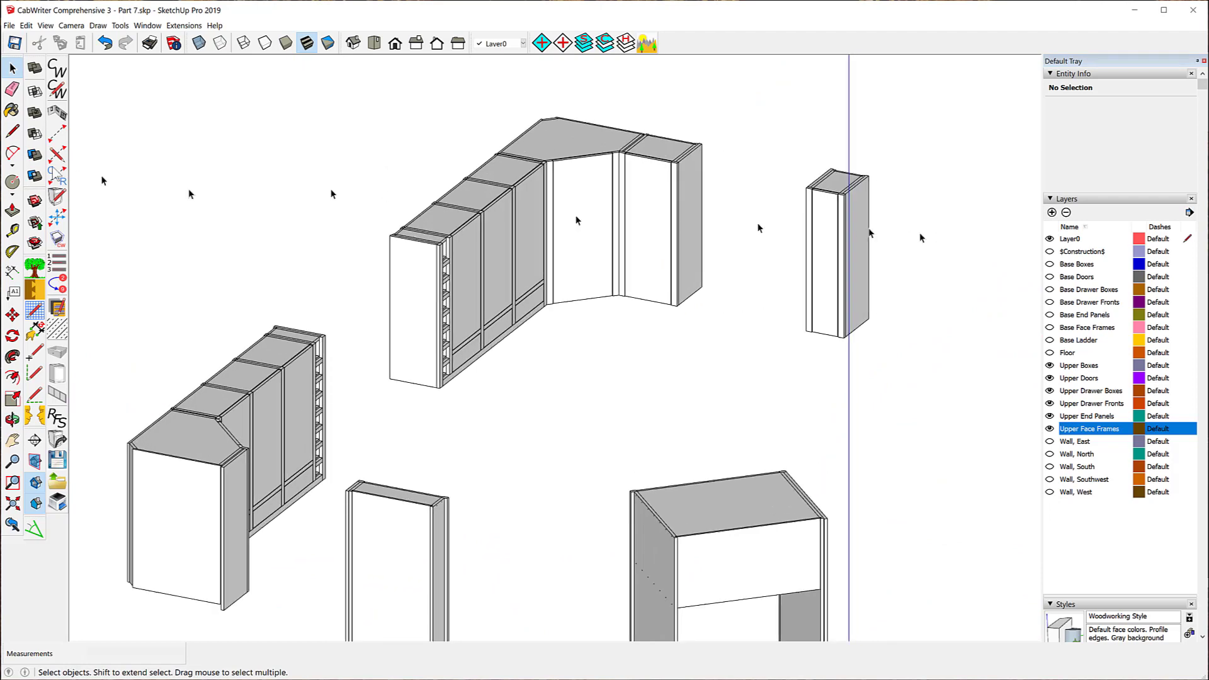
click(45, 26)
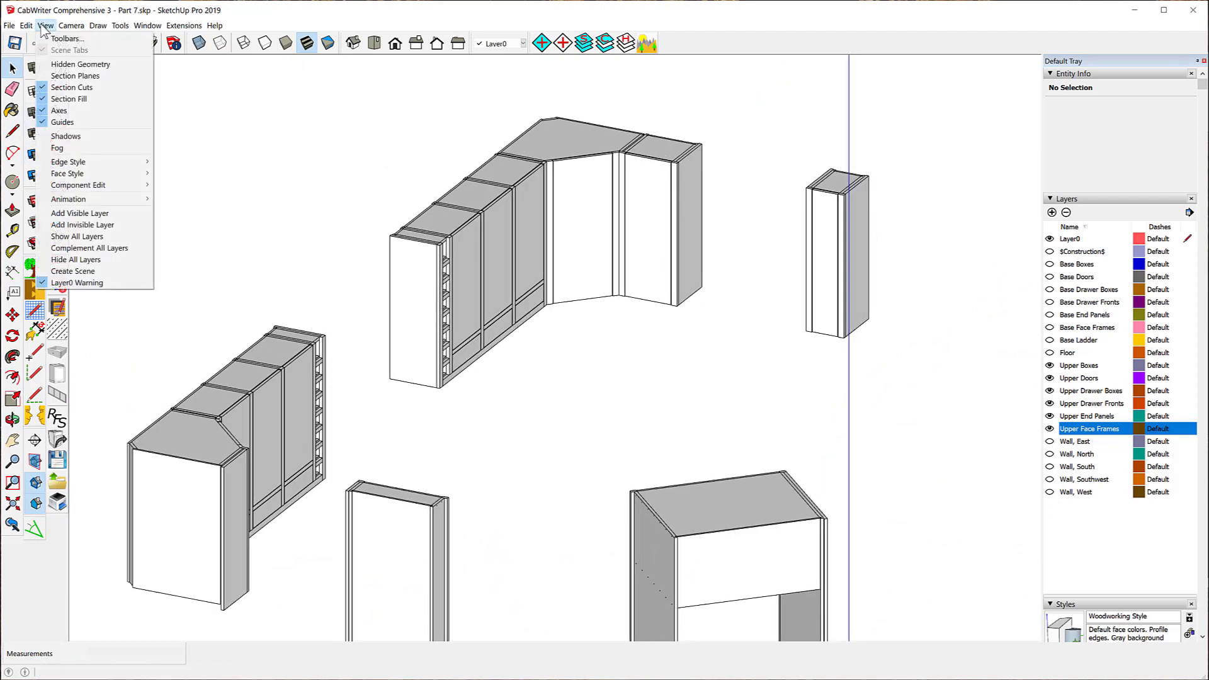
click(70, 111)
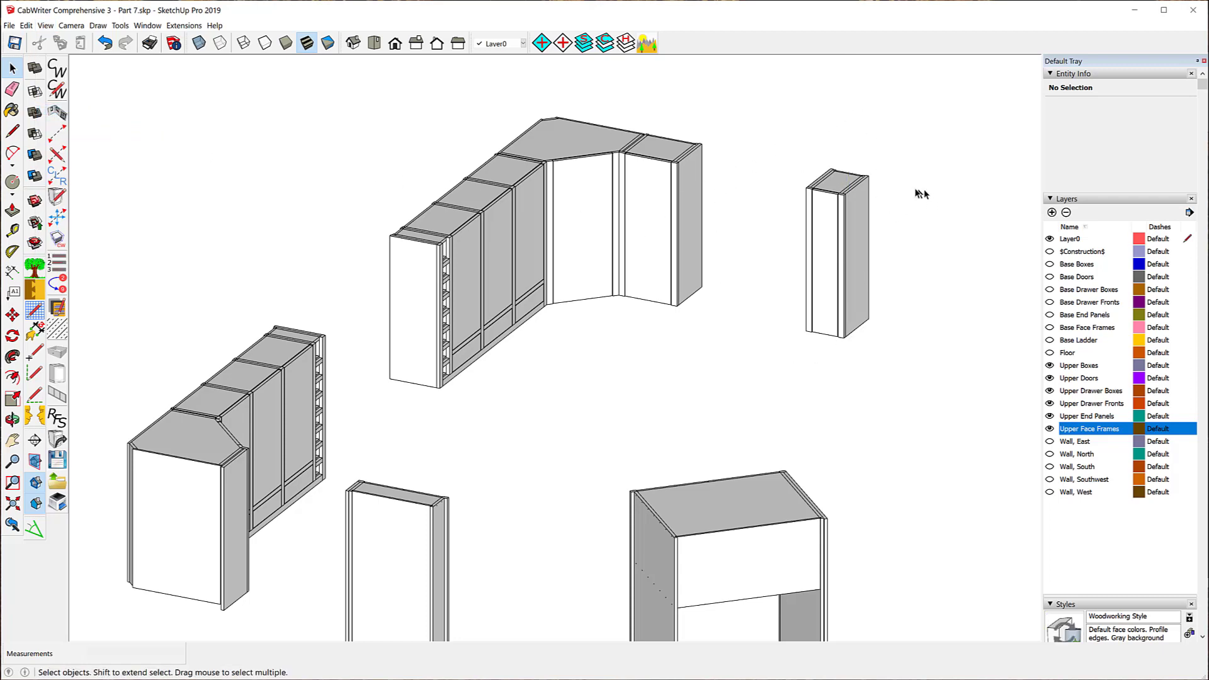
Examine the face frame joint between the diagonal corner cabinet and its neighbour, checking the overlapping Right Corner Connector and end connector
scroll(910, 211, up, 4)
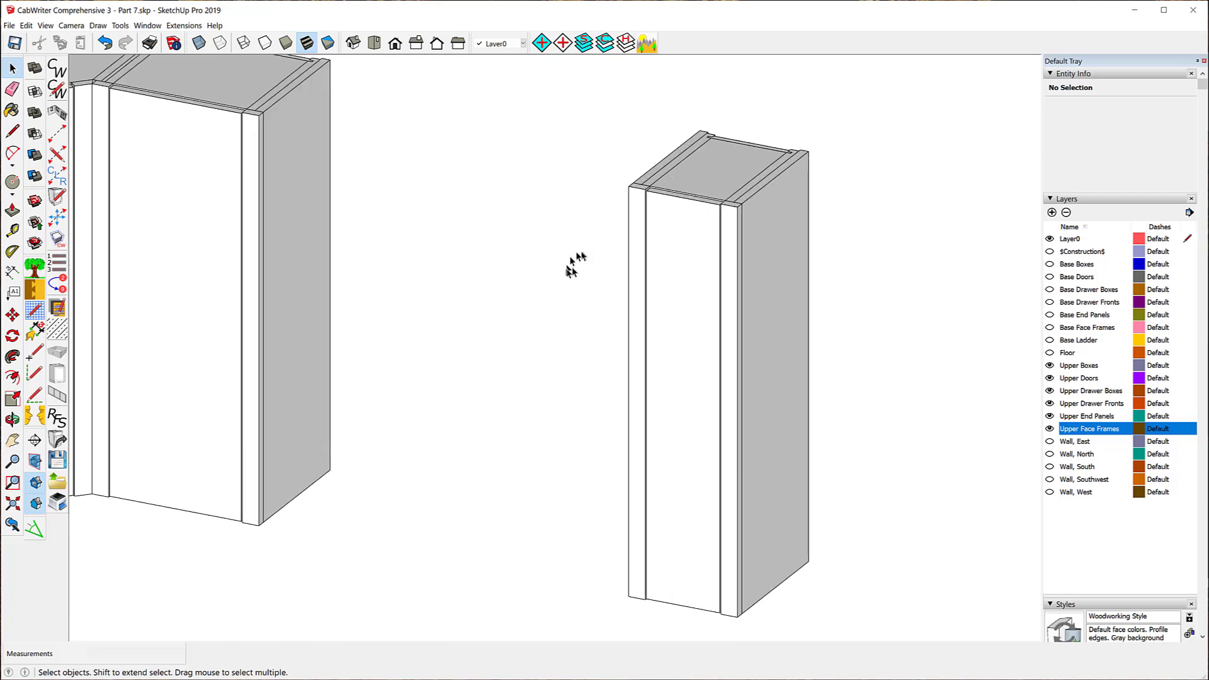
mouse_move(529, 189)
middle_down()
mouse_move(783, 197)
mouse_move(975, 119)
mouse_move(917, 157)
mouse_move(639, 187)
mouse_move(548, 178)
middle_up()
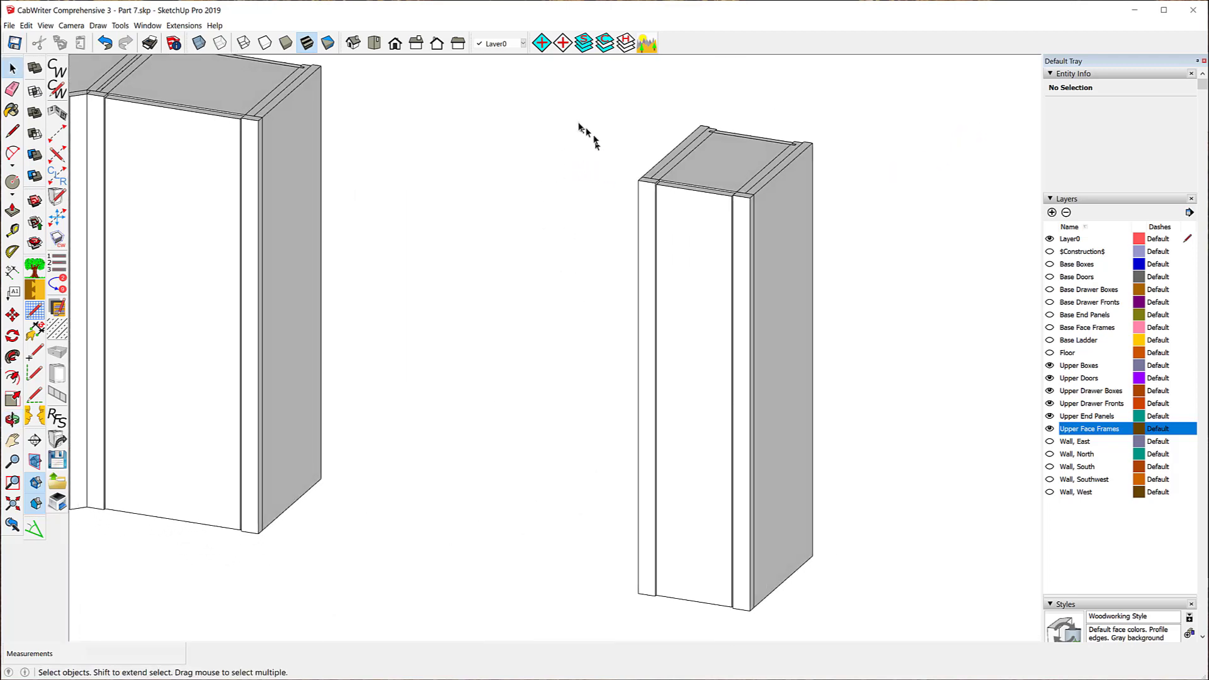
scroll(777, 143, down, 3)
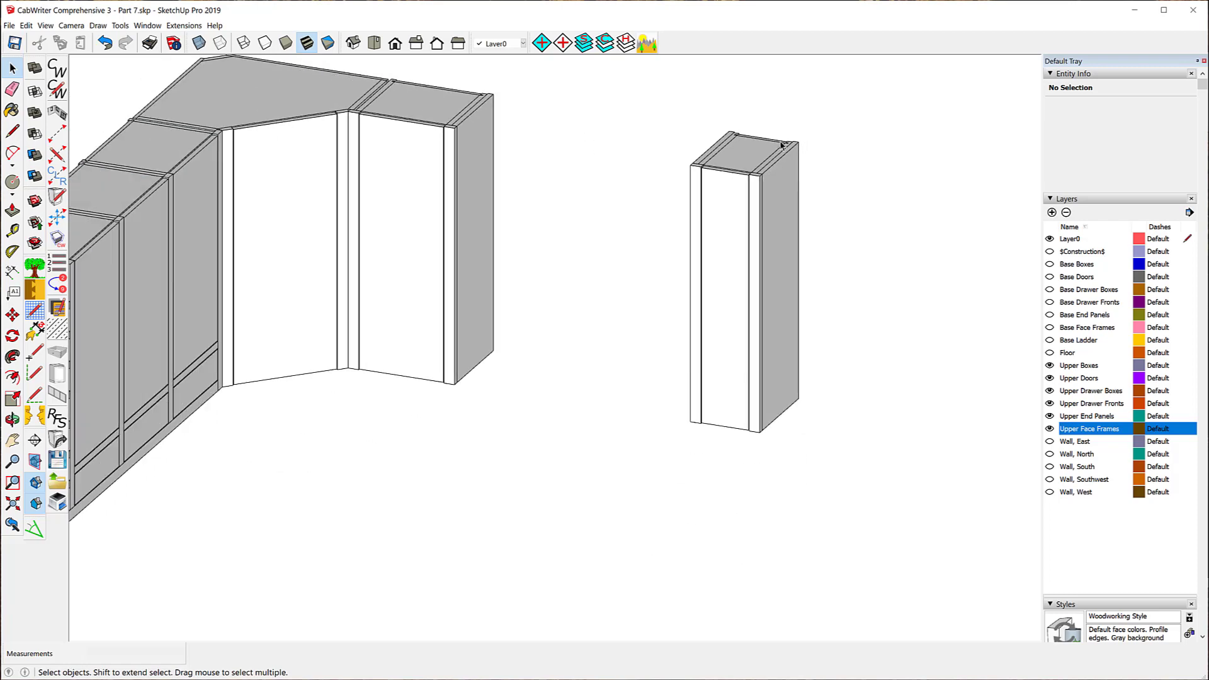
scroll(312, 92, up, 5)
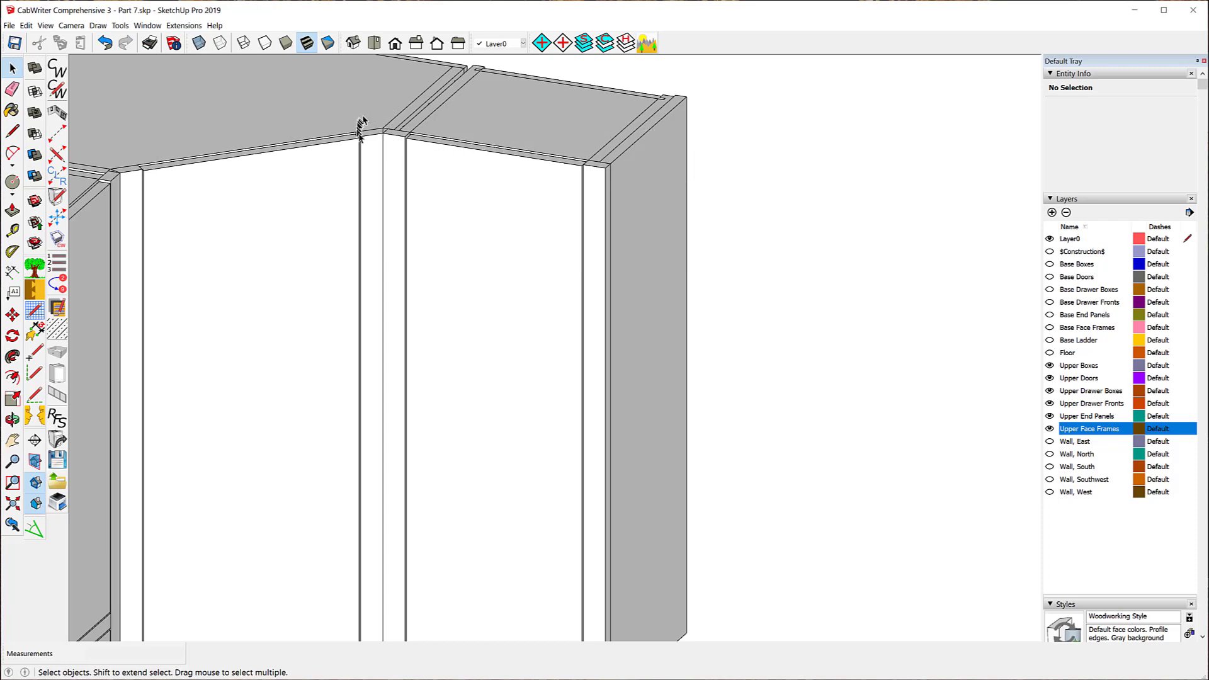
scroll(382, 126, up, 4)
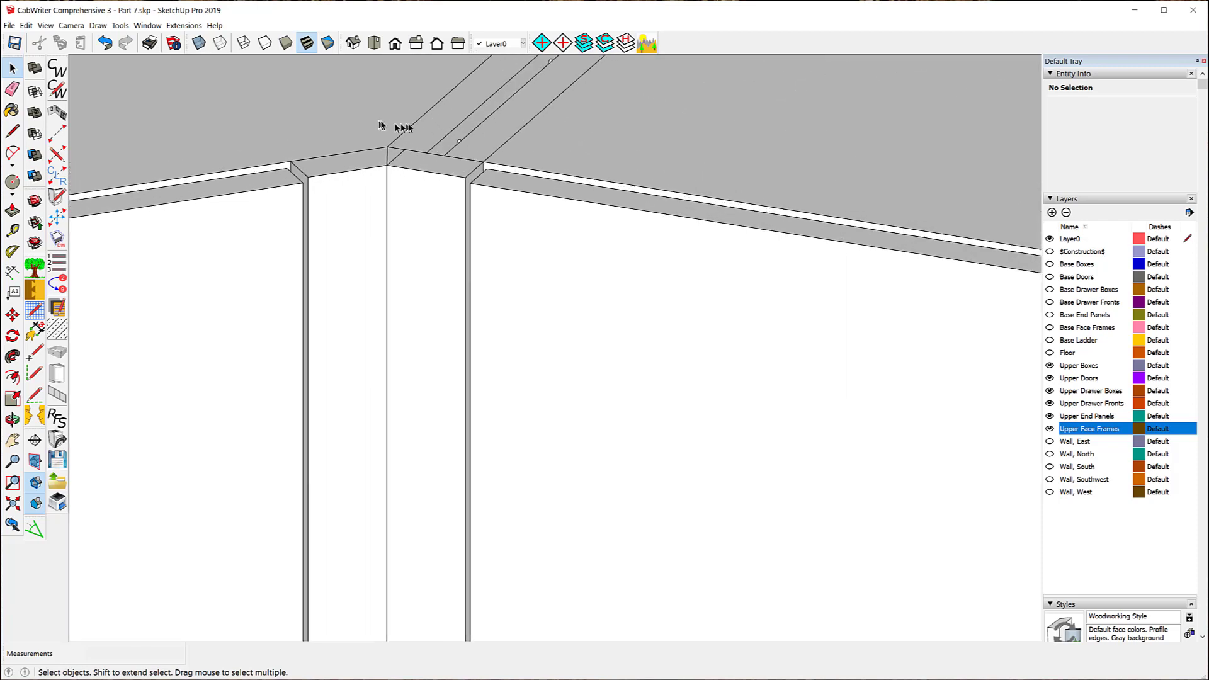
click(426, 186)
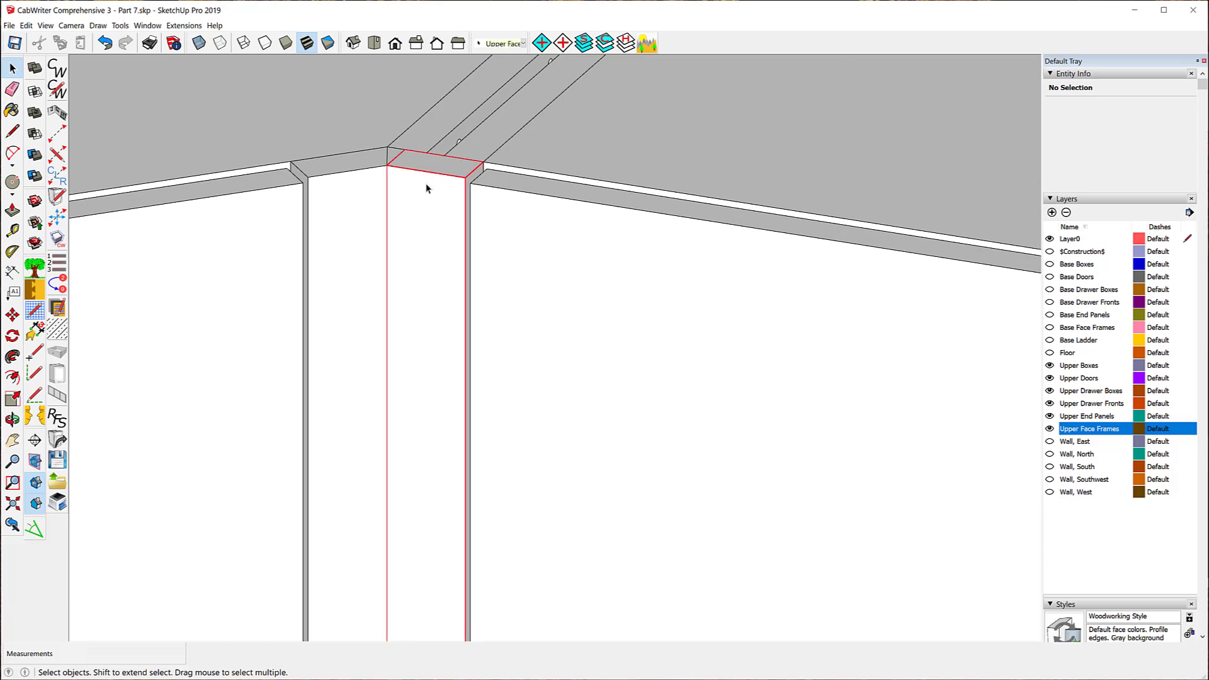
click(391, 157)
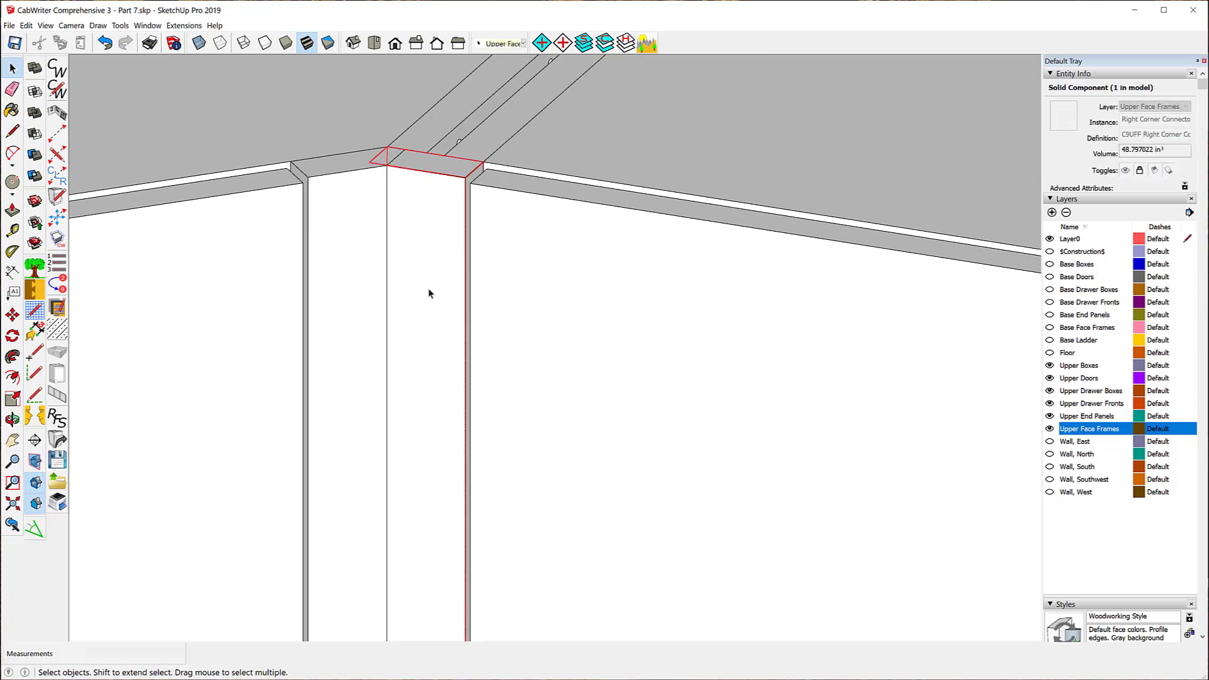
scroll(487, 135, down, 5)
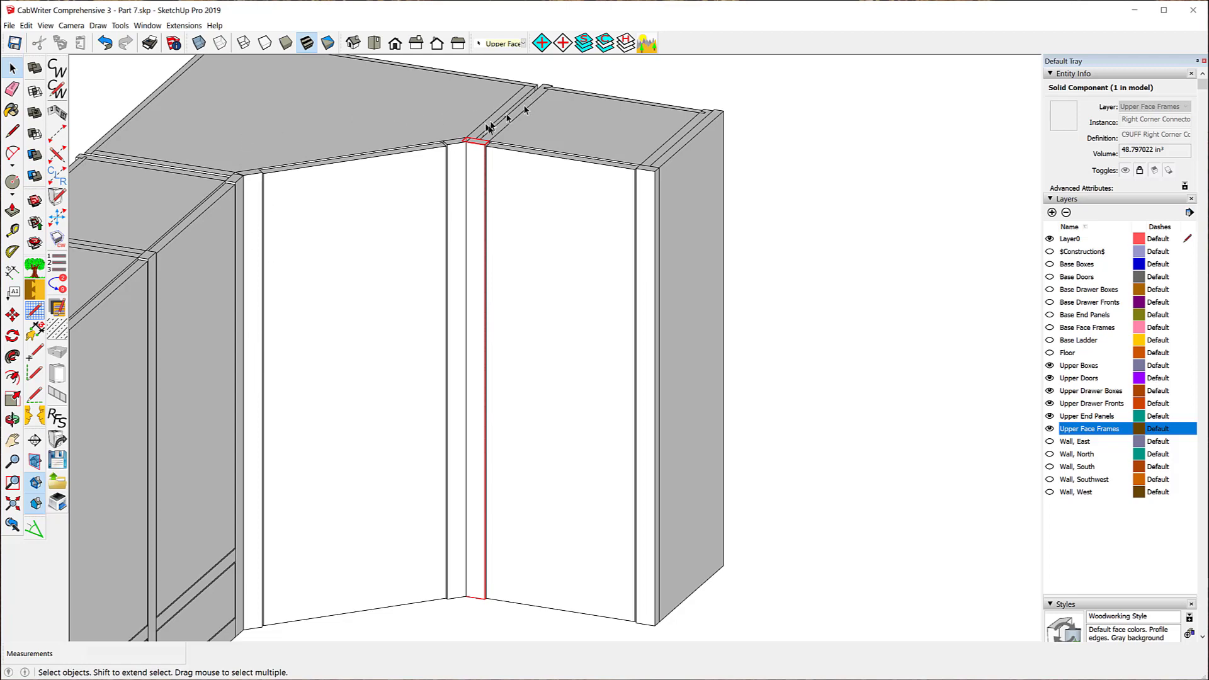
scroll(456, 122, up, 2)
scroll(456, 123, up, 2)
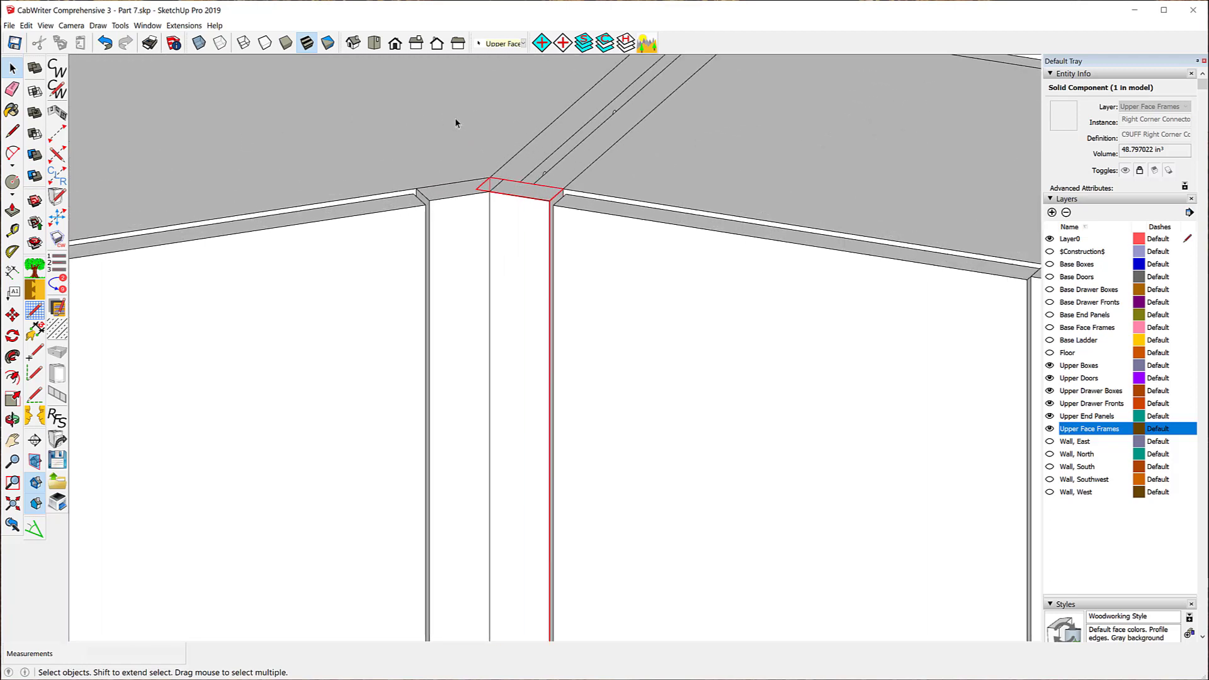
Unlock and delete the Left End Connector that overlaps the Right Corner Connector at the diagonal corner cabinet
click(523, 260)
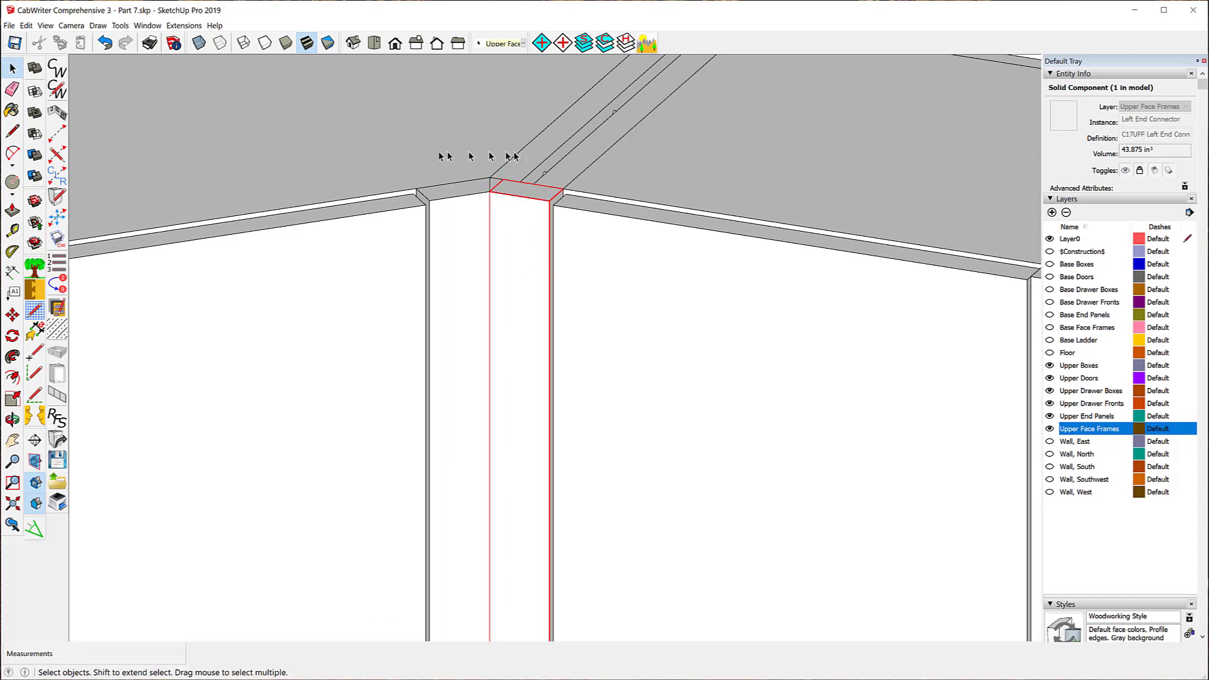
scroll(436, 157, down, 1)
scroll(451, 159, up, 3)
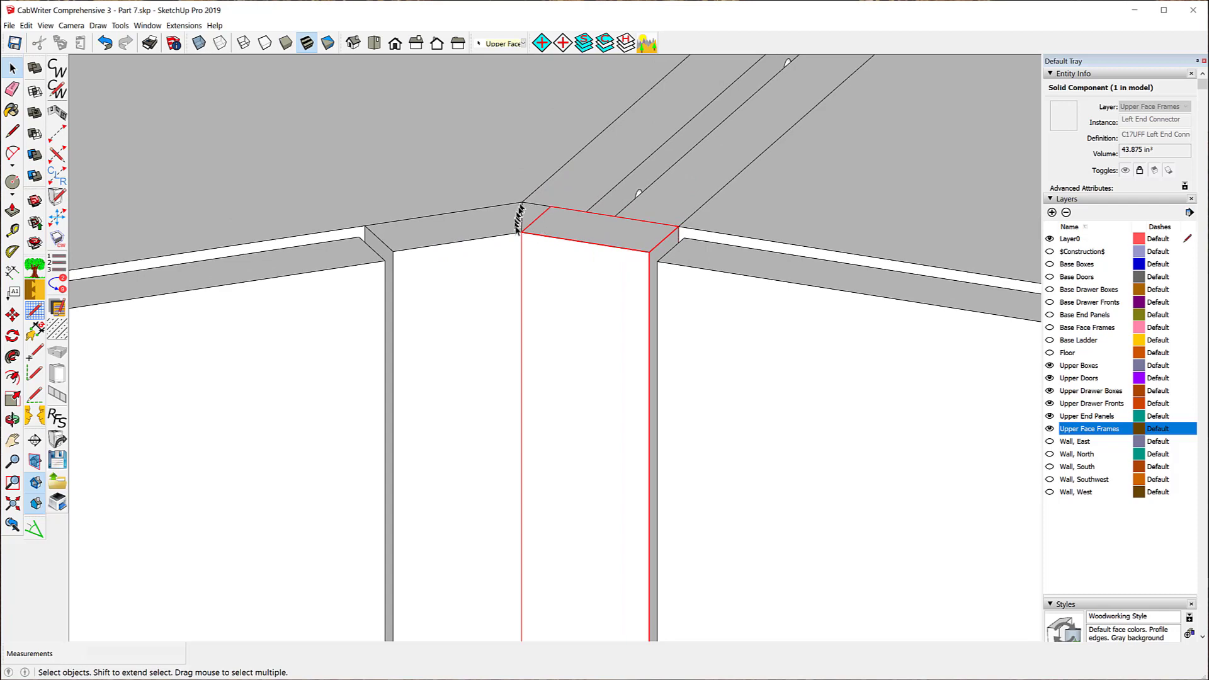
right_click(579, 252)
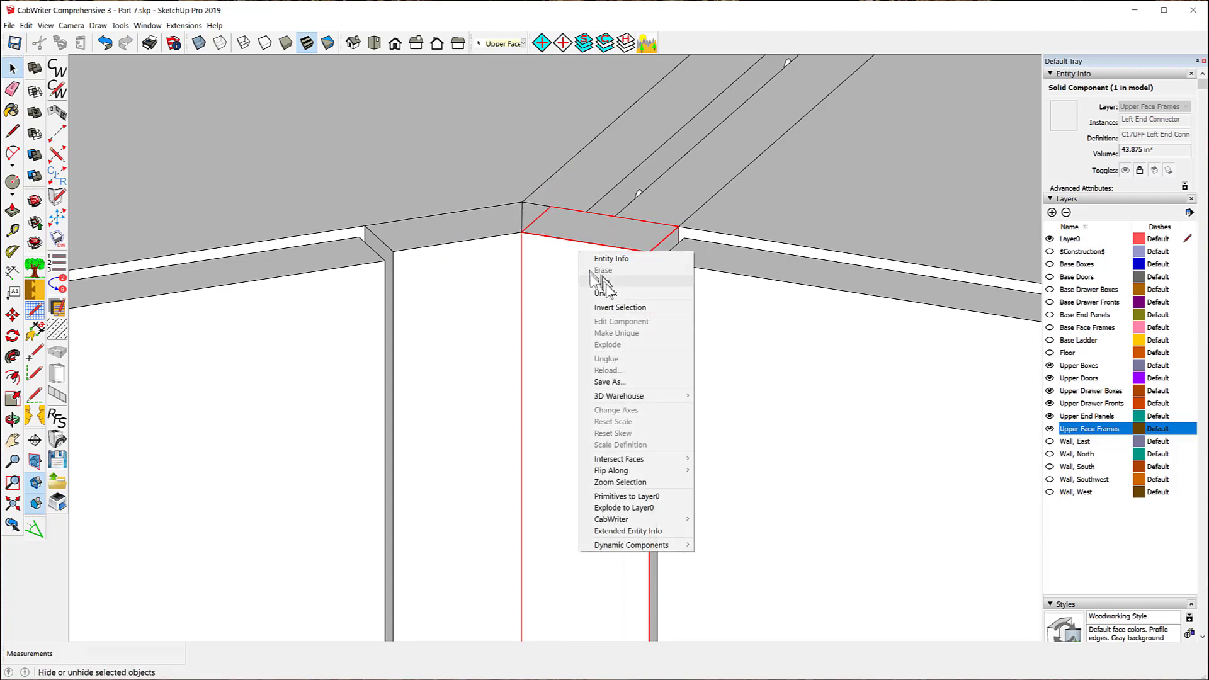
click(606, 293)
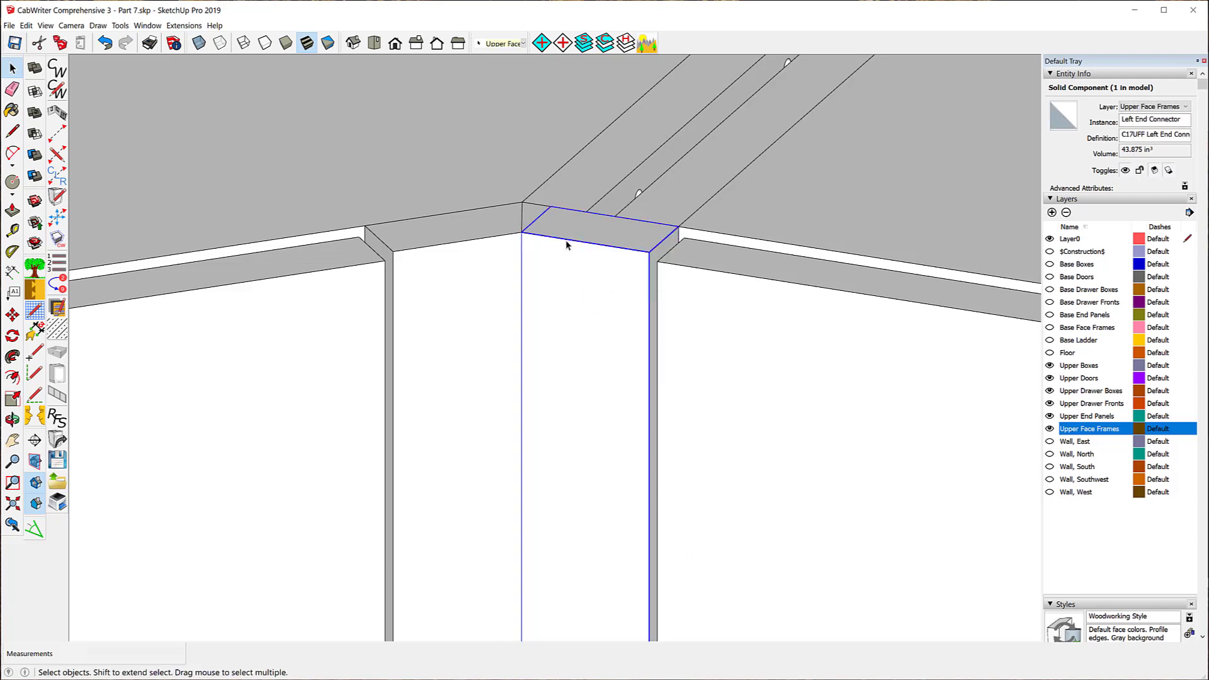
key(Delete)
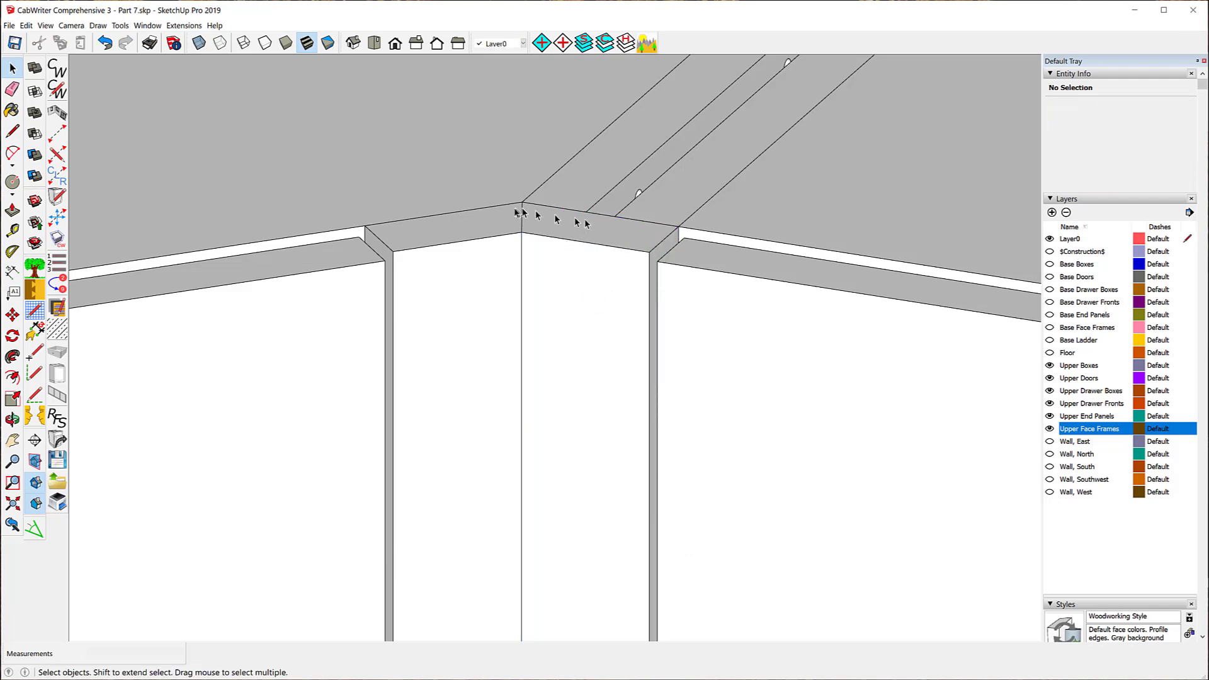
Unlock and delete the Right End Connector that overlaps the Left Corner Connector on the other side of the diagonal corner cabinet
middle_drag(477, 184, 391, 197)
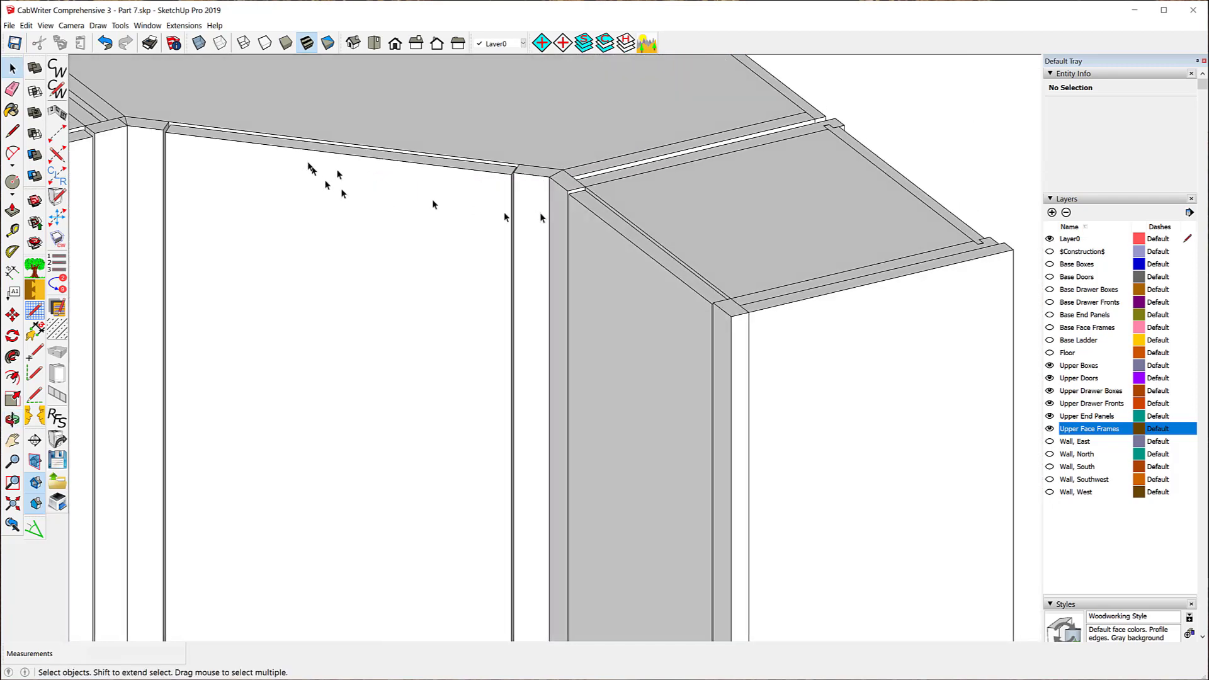
scroll(353, 189, down, 3)
scroll(281, 181, up, 5)
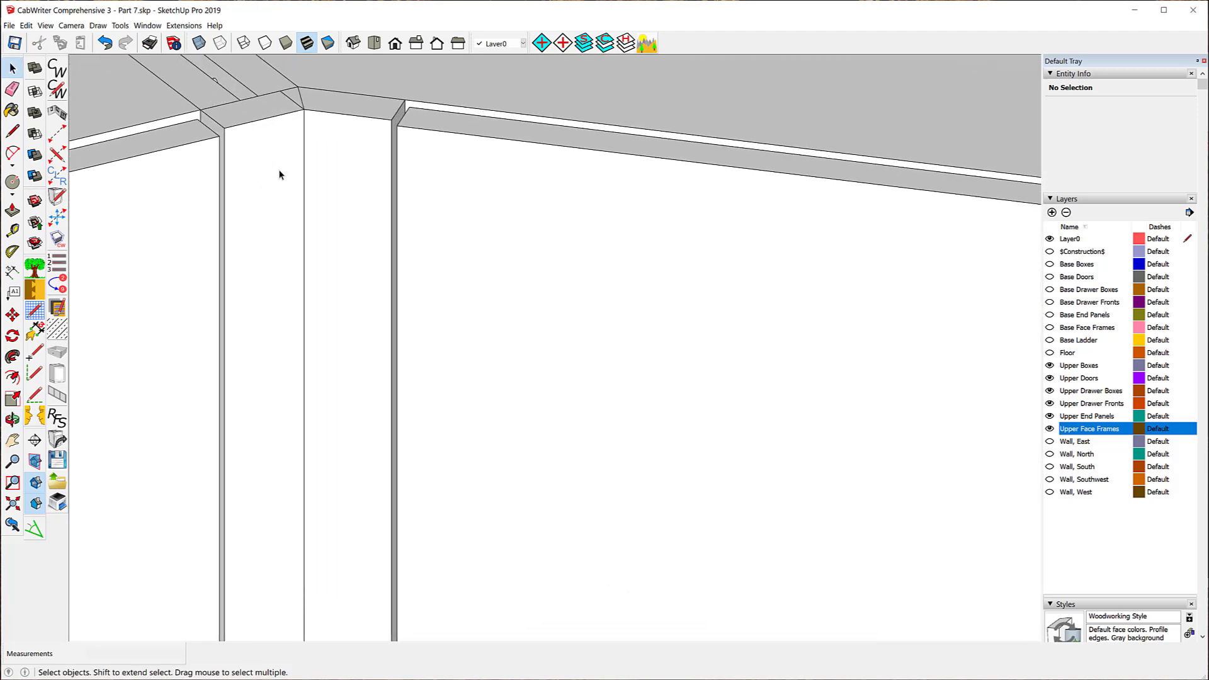
click(298, 101)
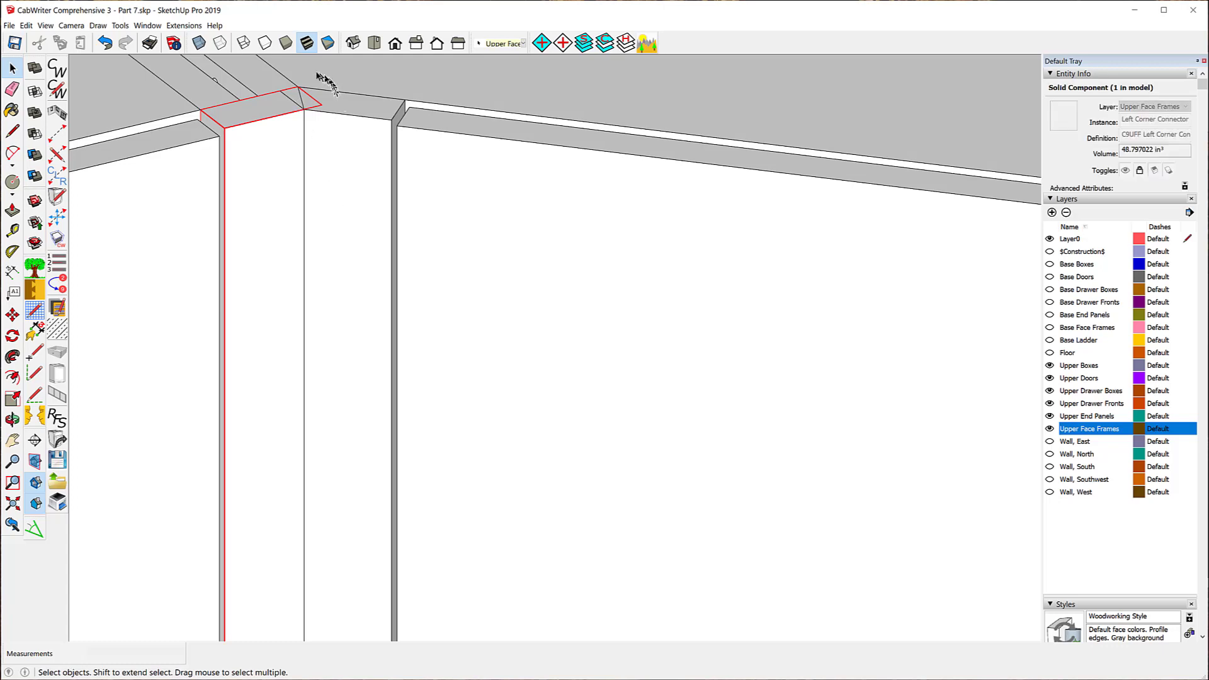
click(250, 122)
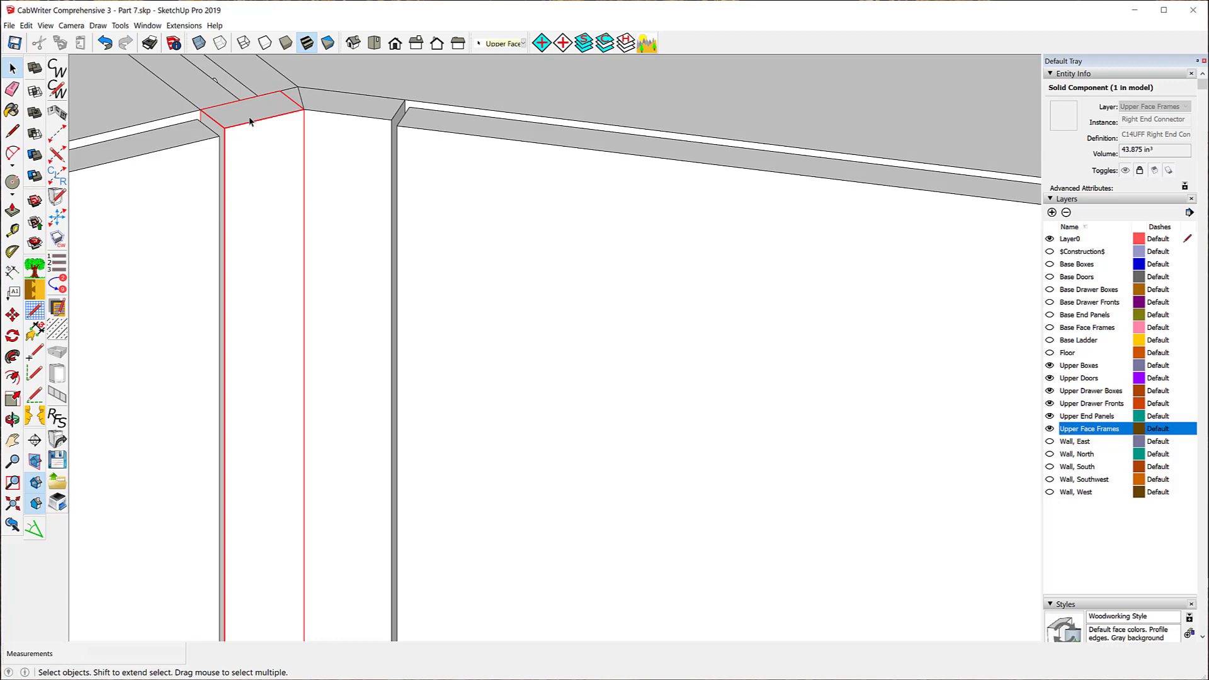
right_click(249, 122)
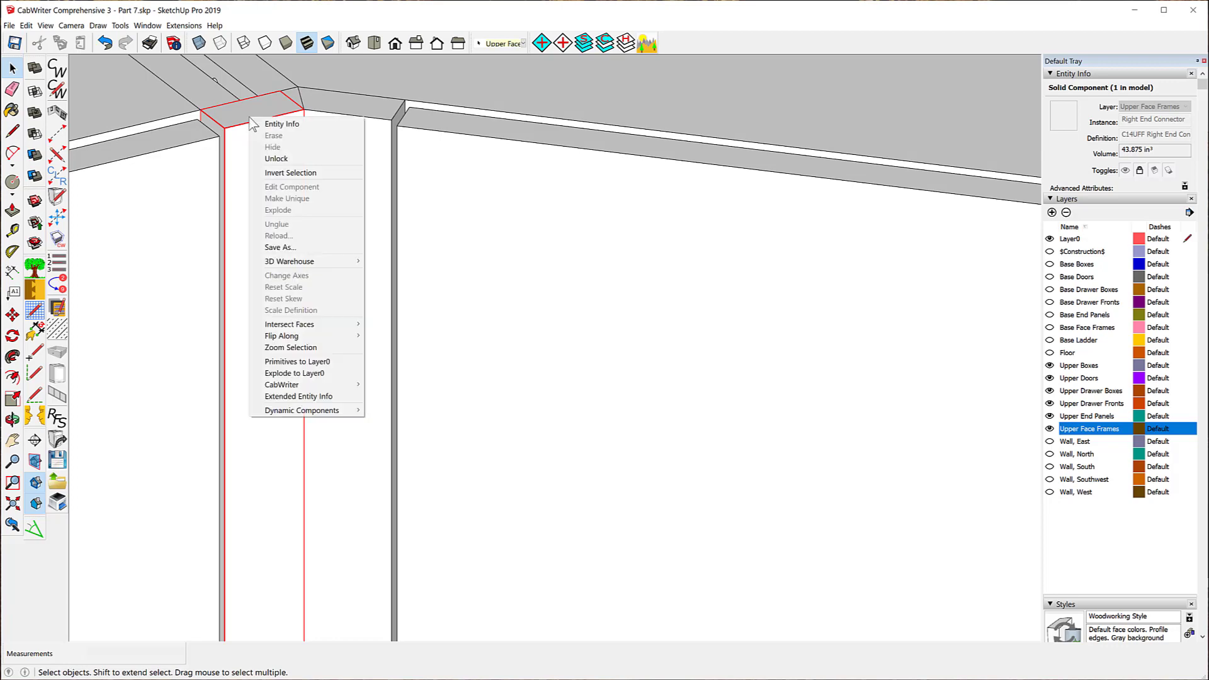
click(277, 160)
click(329, 151)
Measure the width and height of one cubby opening in the narrow wine rack cabinet at the end of the upper run
scroll(620, 97, down, 3)
scroll(658, 82, down, 5)
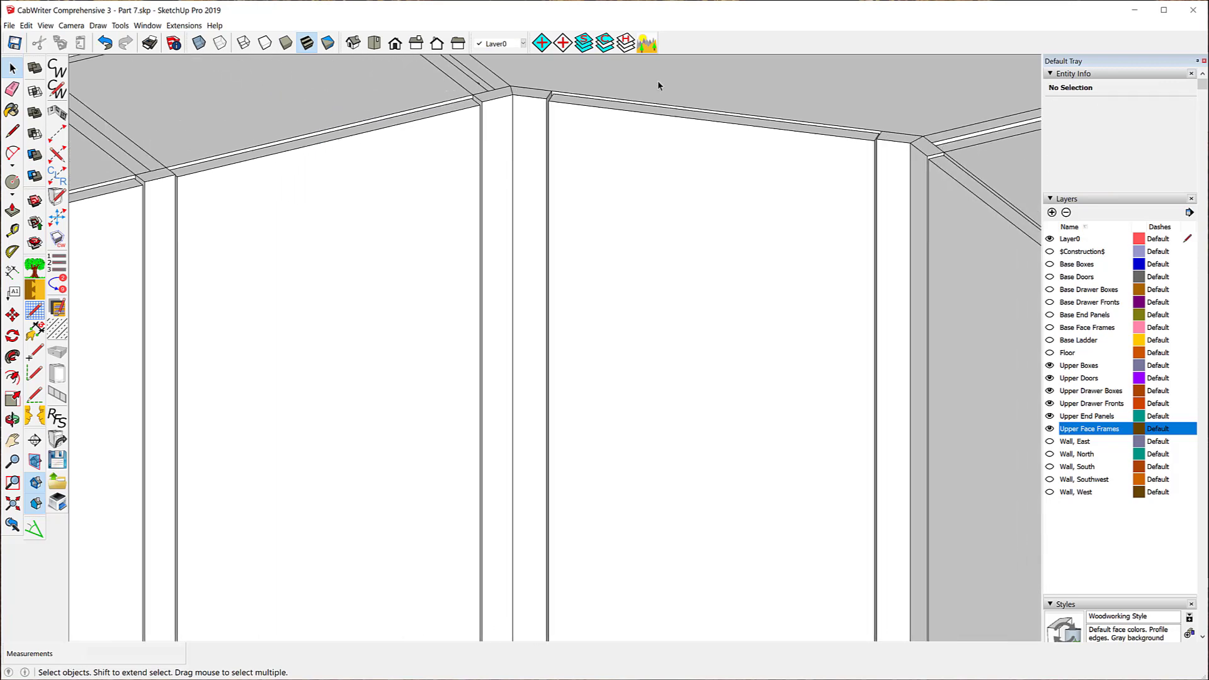
scroll(661, 85, down, 1)
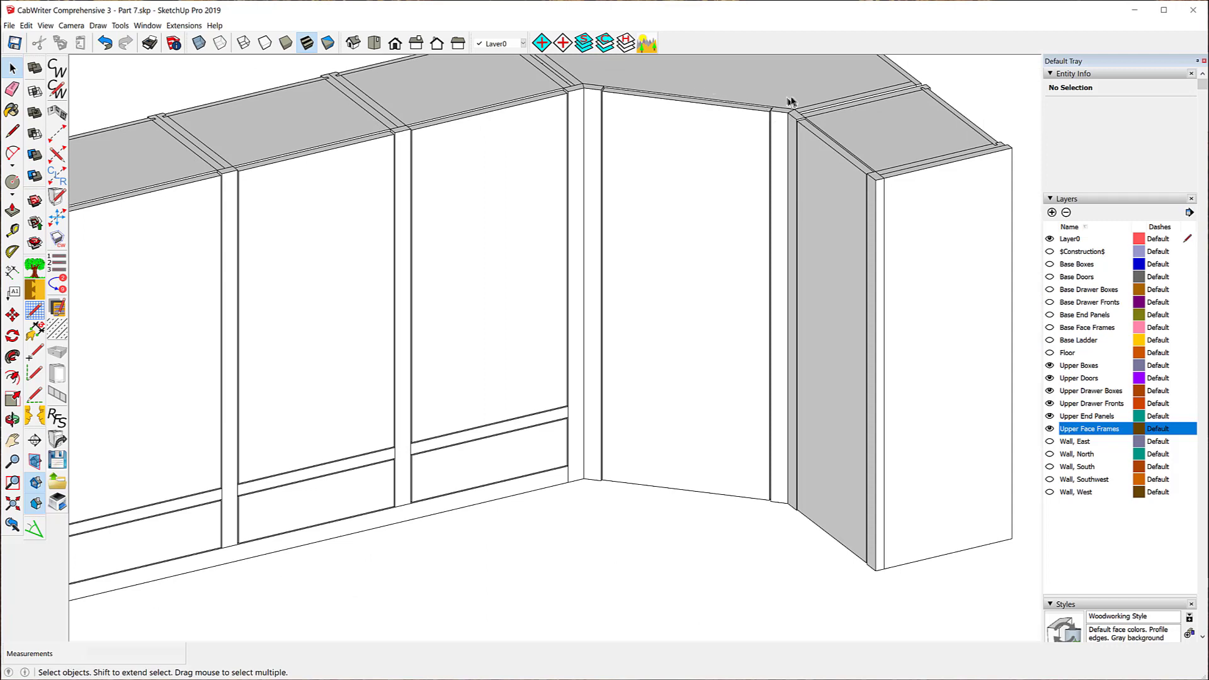
scroll(795, 93, down, 2)
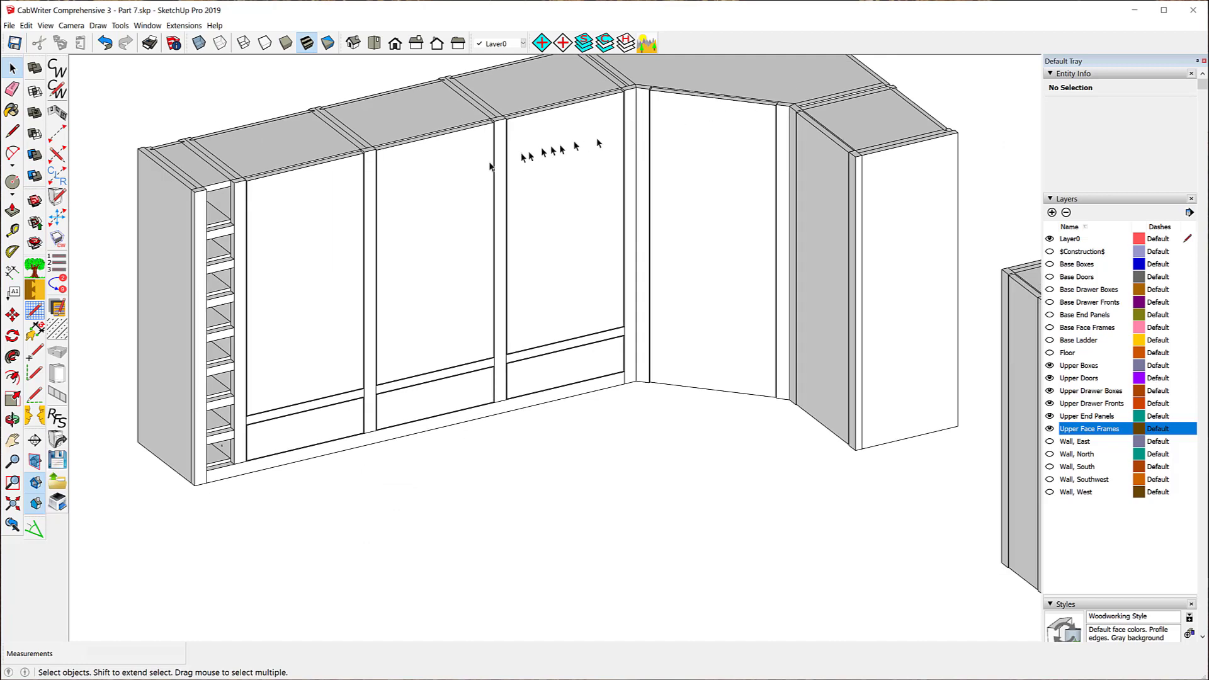
scroll(180, 236, up, 3)
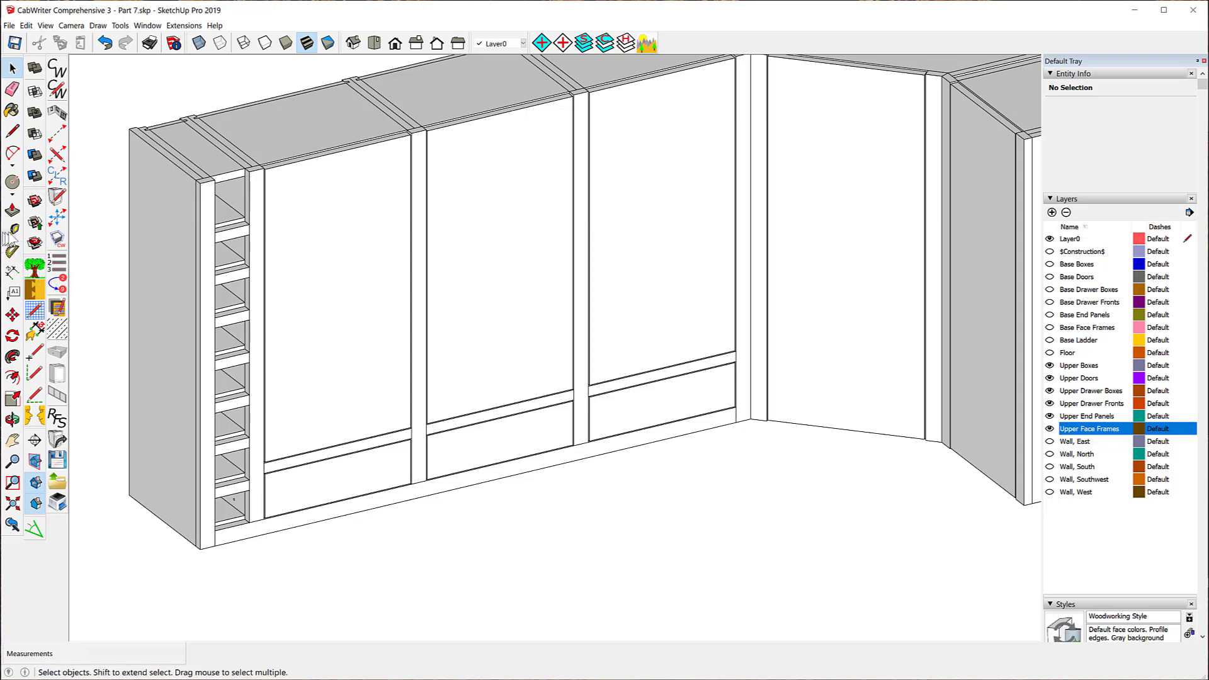
click(11, 232)
scroll(188, 286, up, 6)
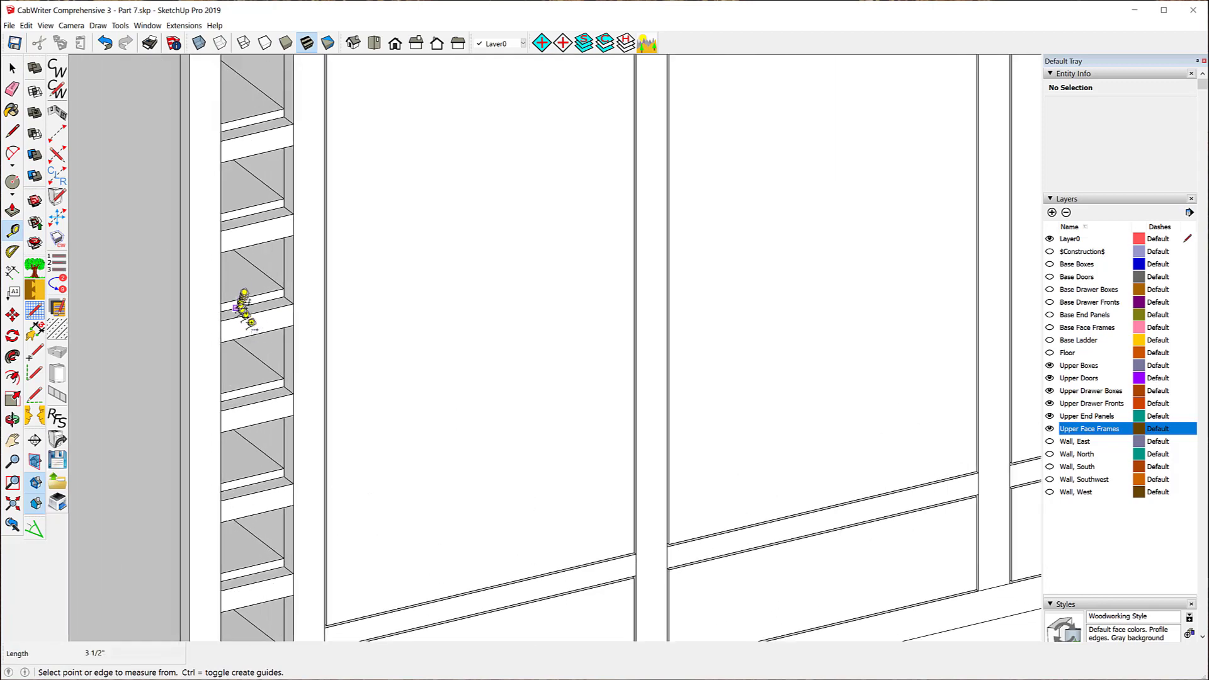
click(221, 280)
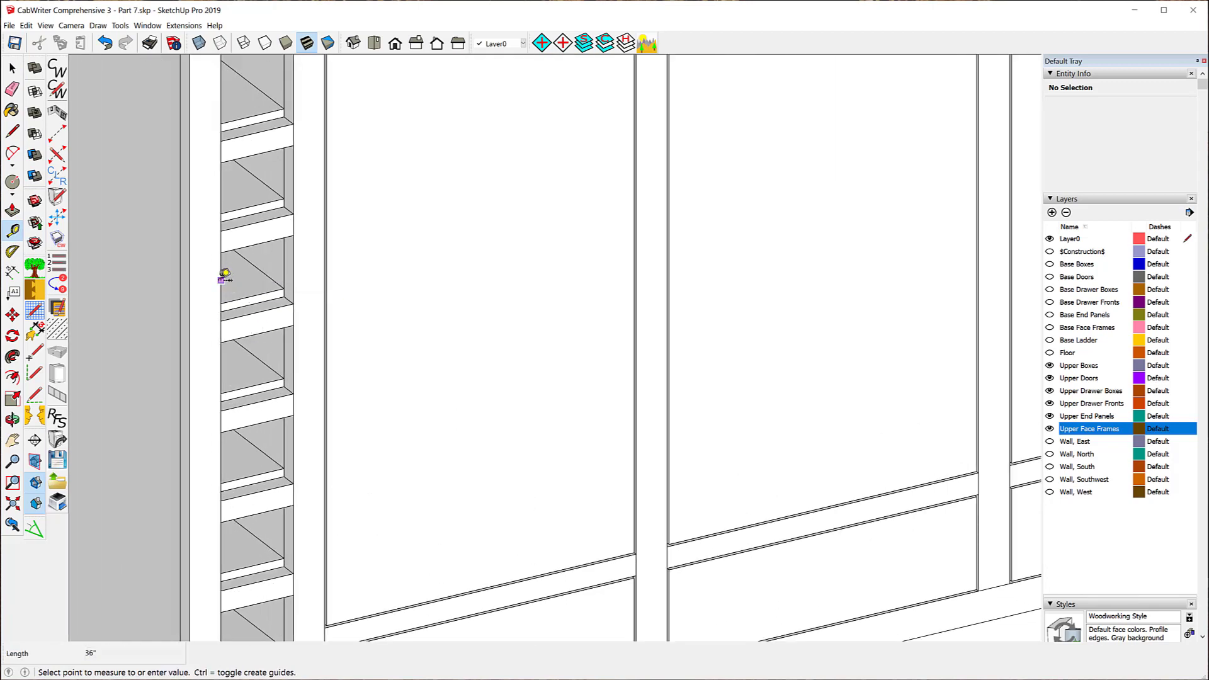
click(293, 253)
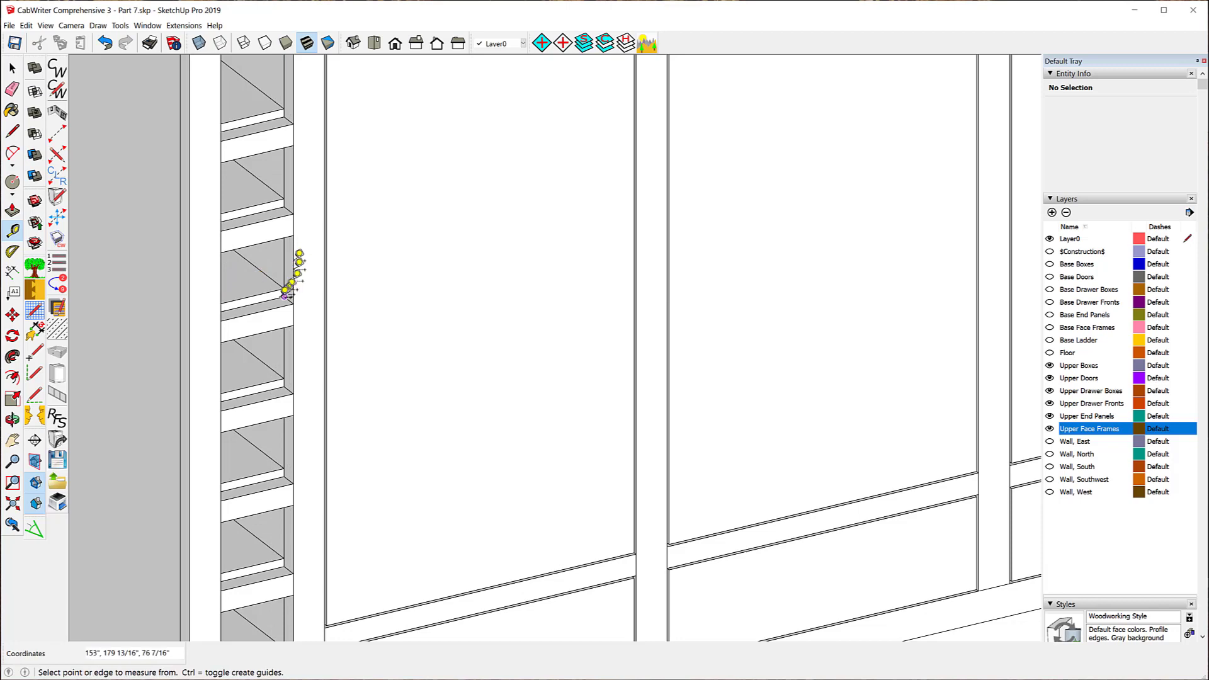
click(267, 308)
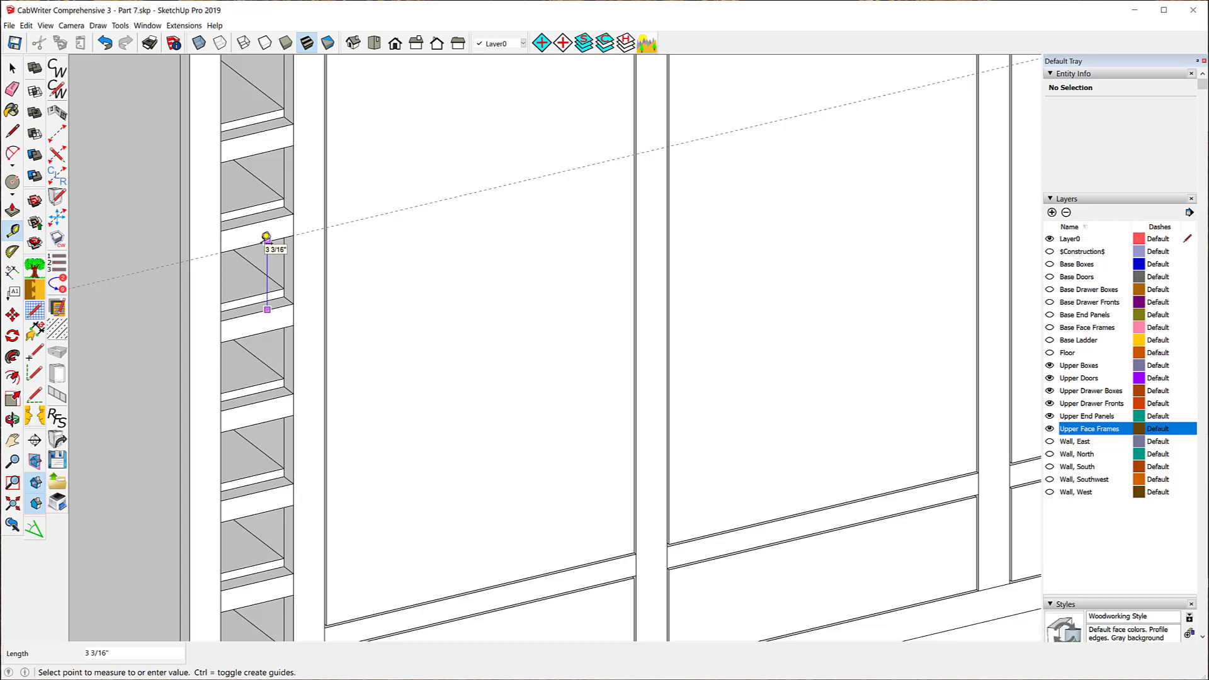
click(267, 237)
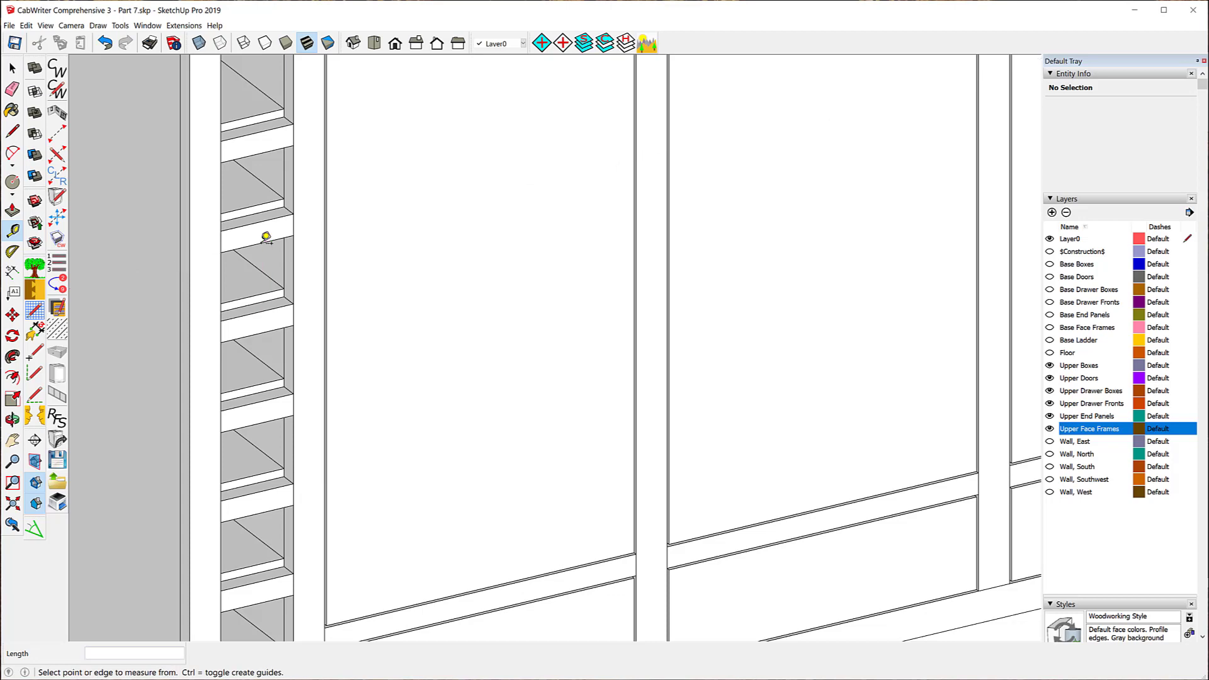
click(257, 244)
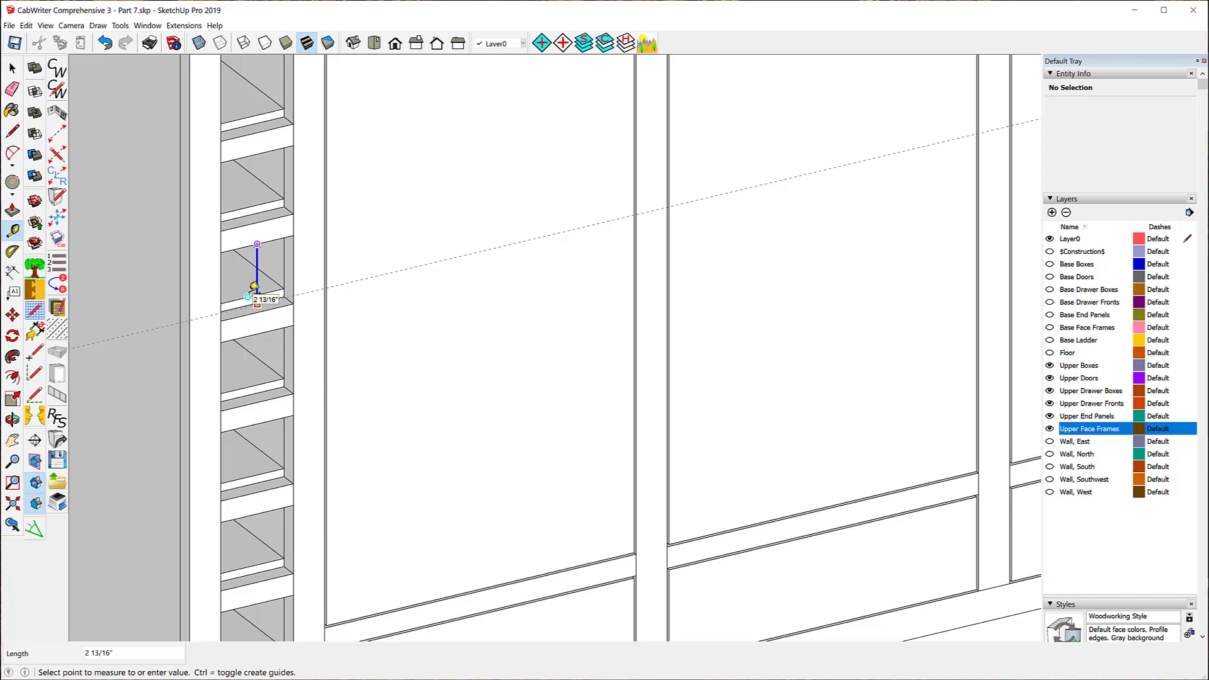
text(3 1/2)
key(Return)
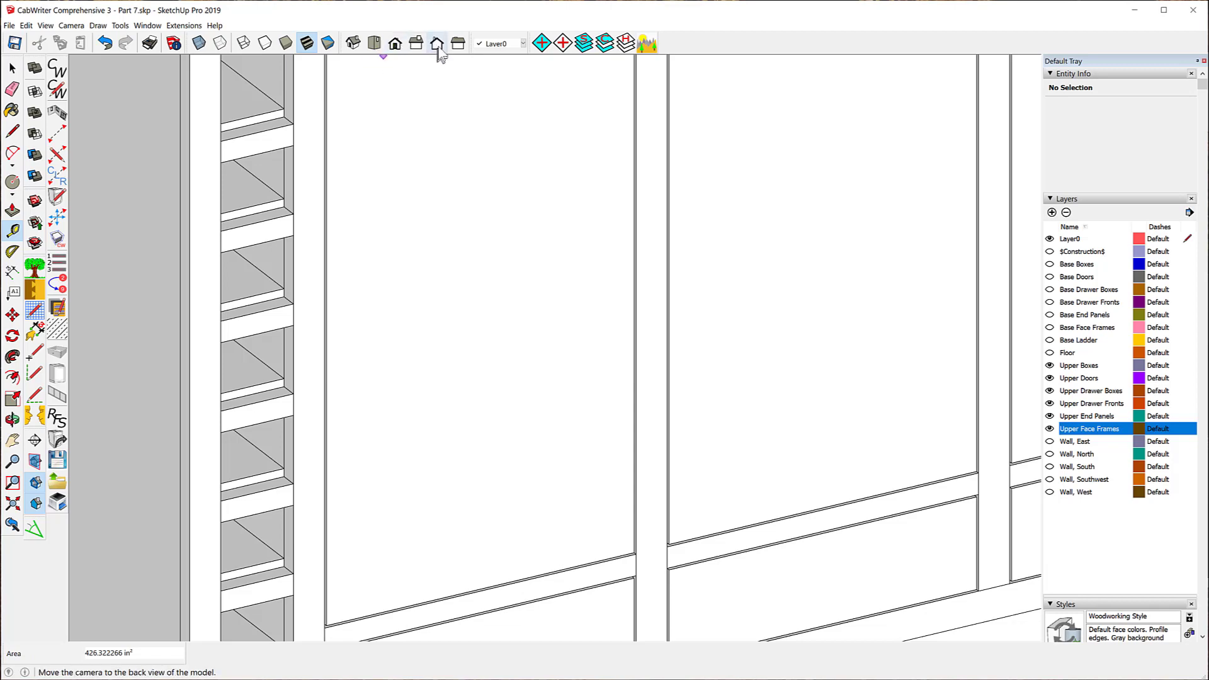
Check the Right, Left and Back standard views, and bring up the Front view of the wine rack cabinet
click(415, 43)
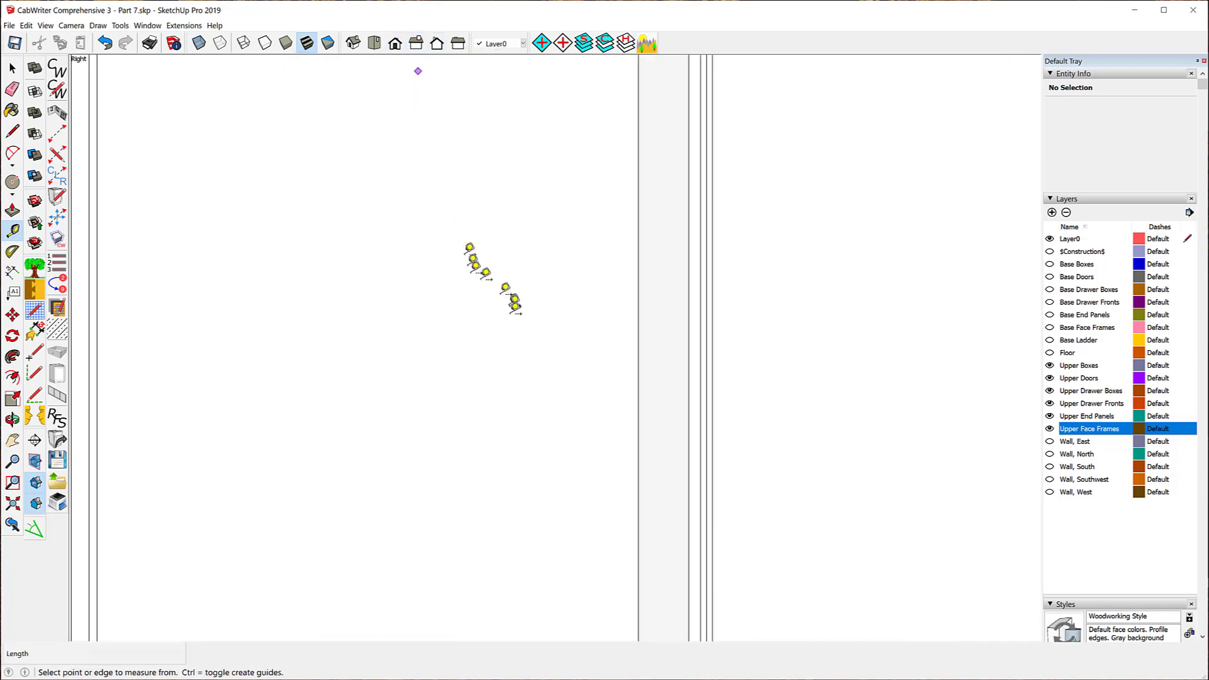
click(458, 43)
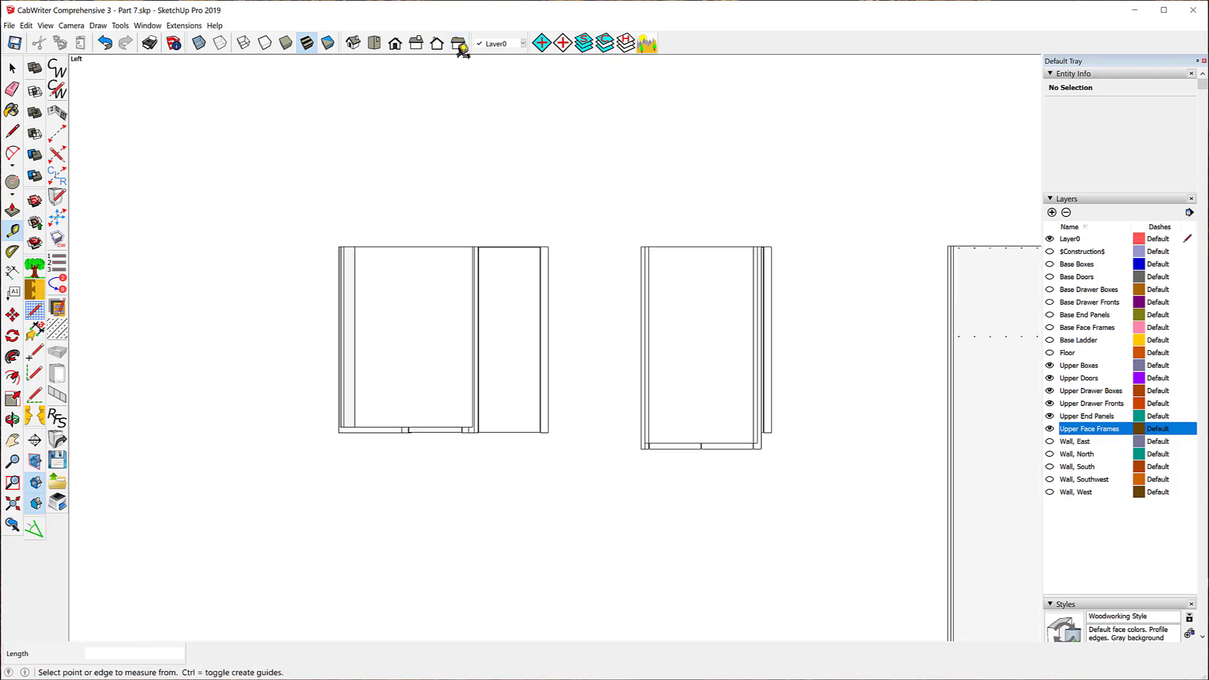
click(437, 43)
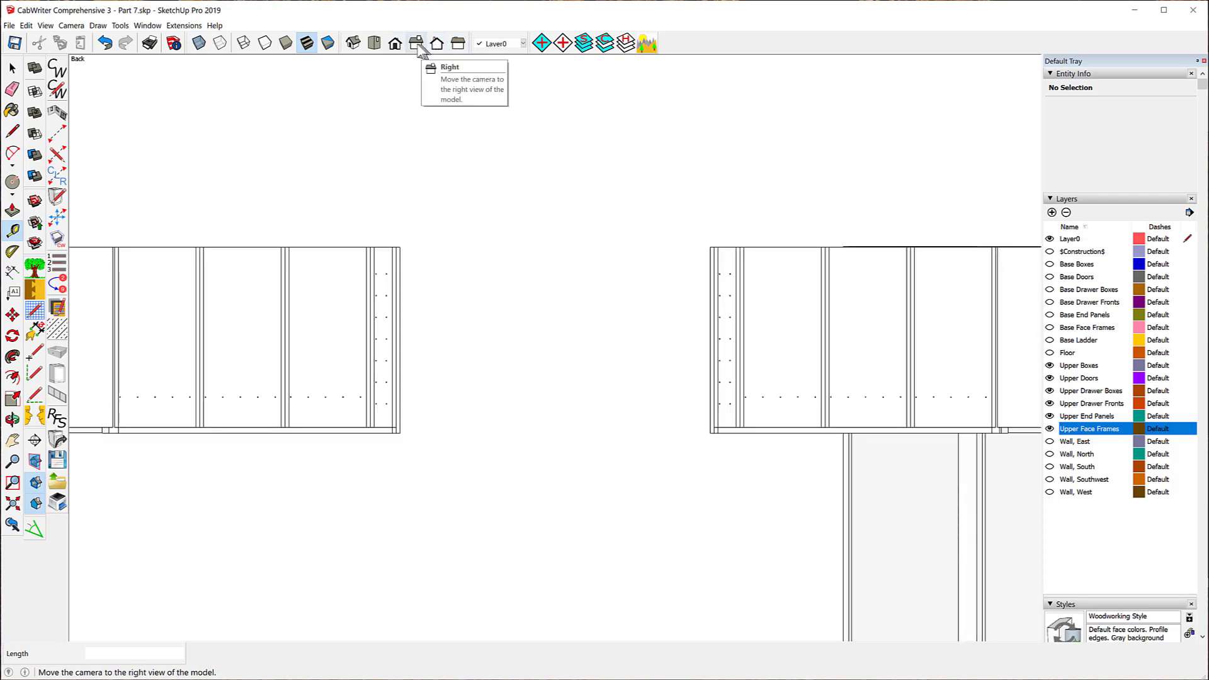
click(416, 44)
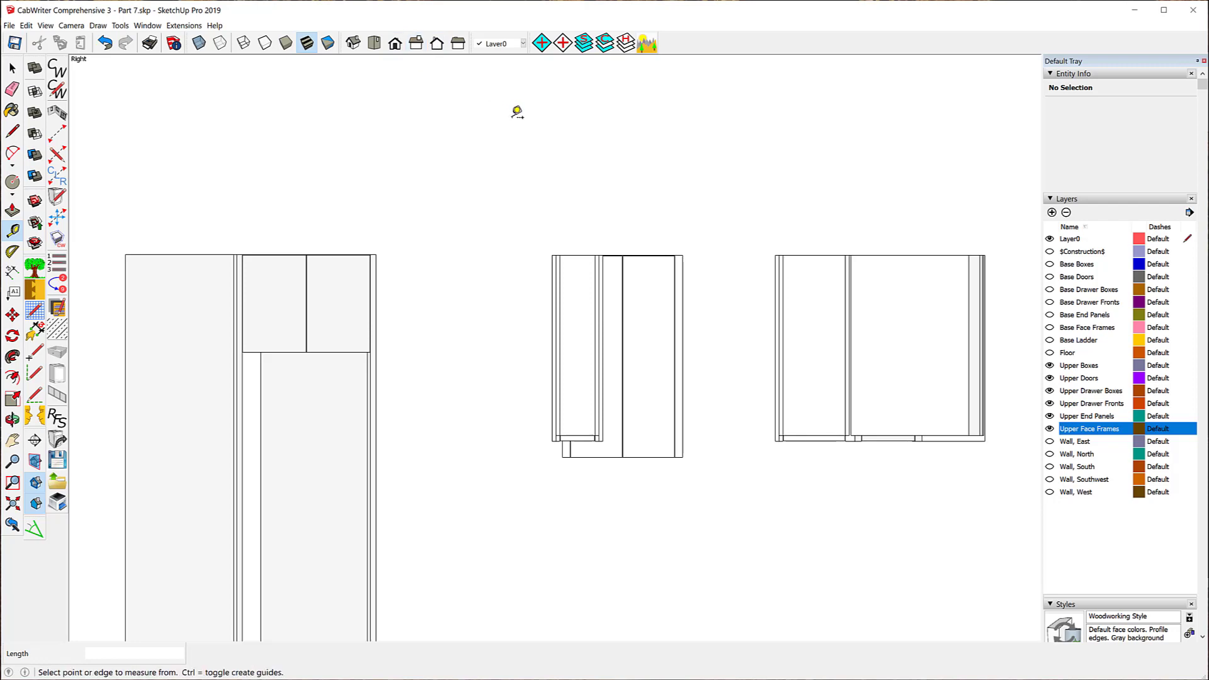
click(394, 48)
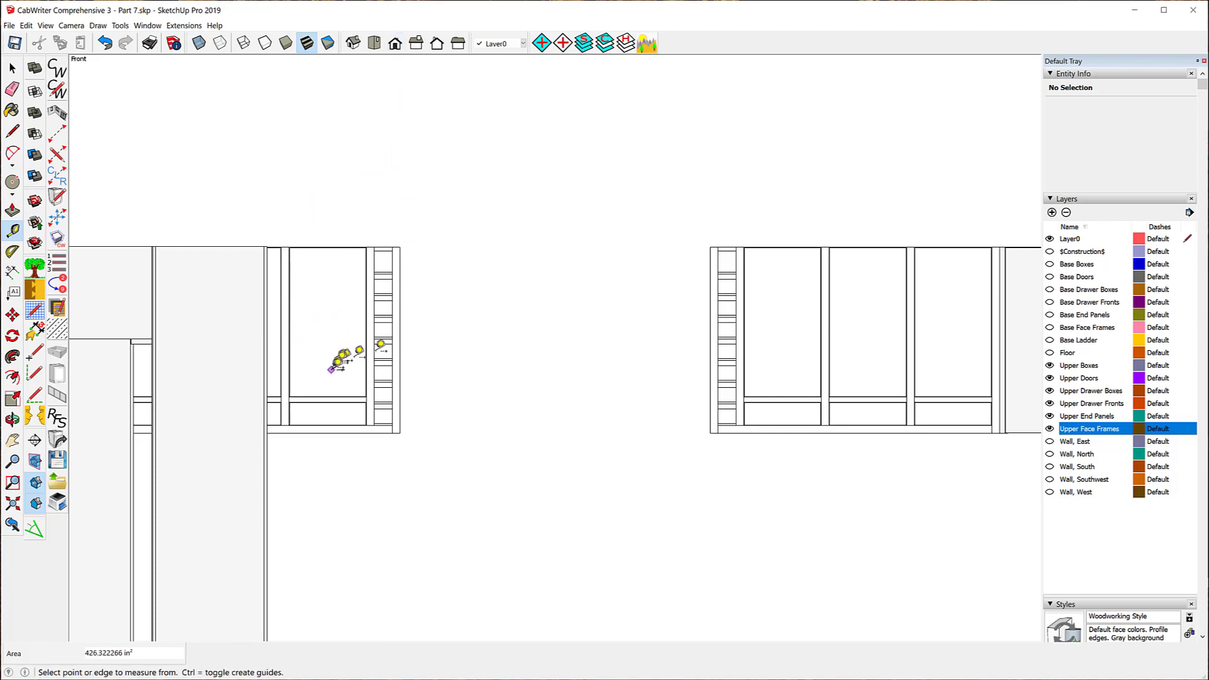
scroll(305, 213, up, 4)
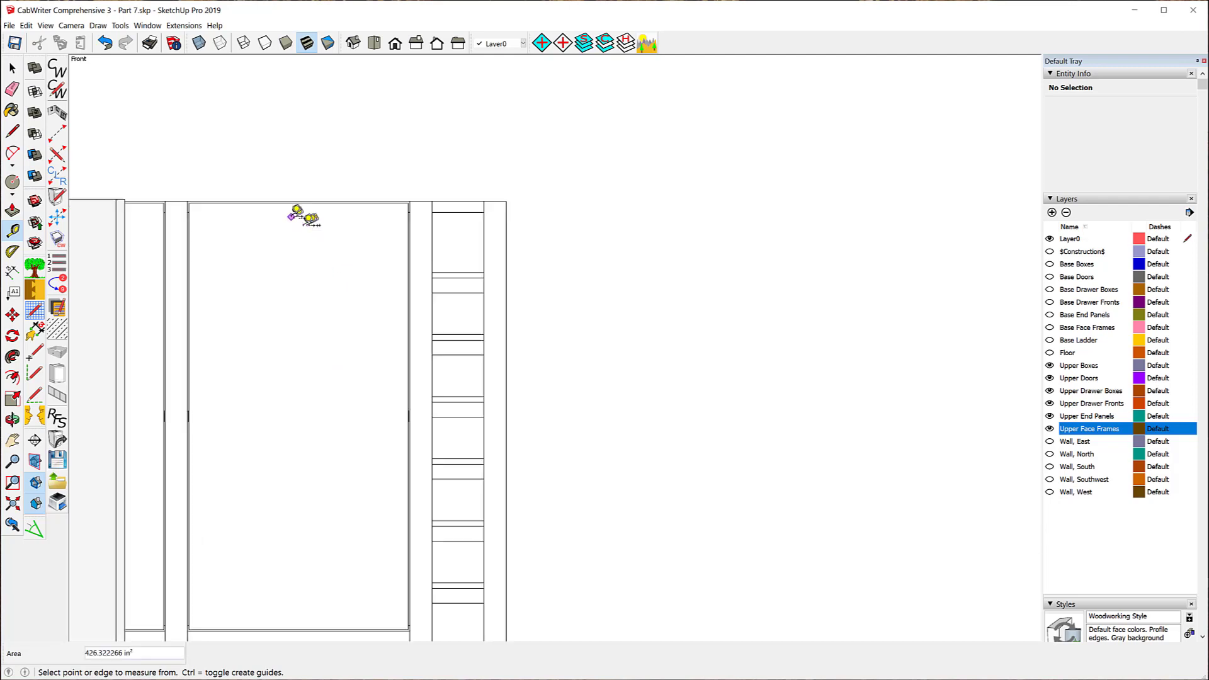
scroll(340, 174, down, 3)
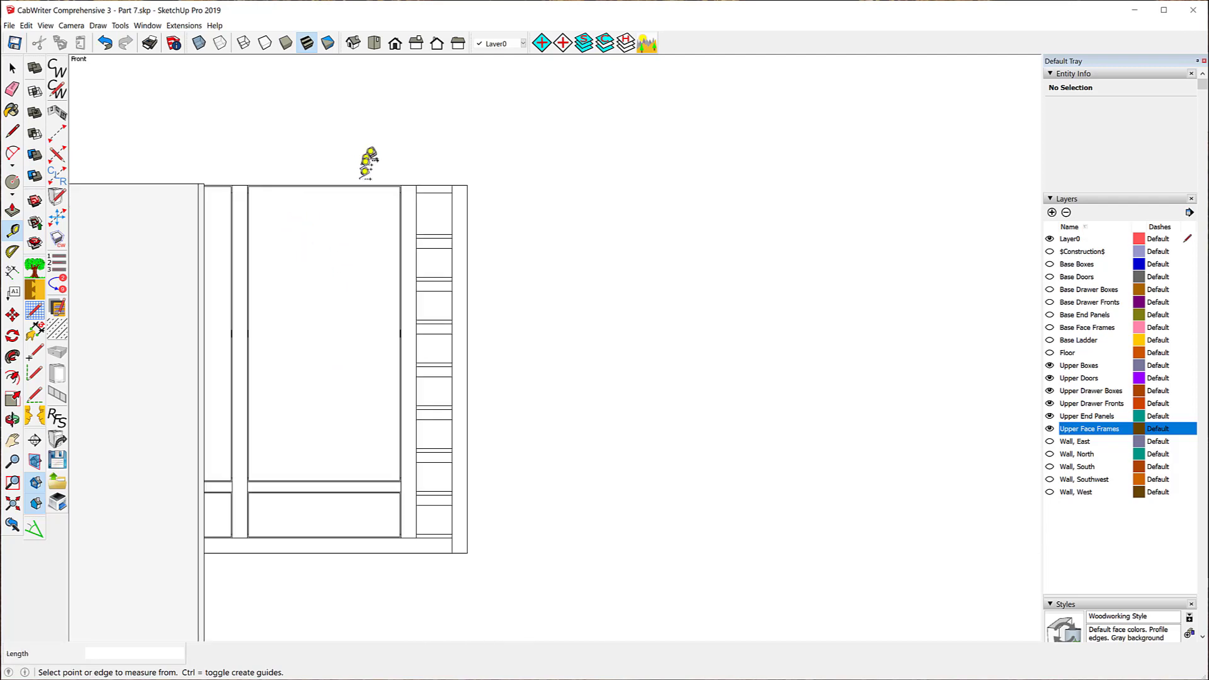
Turn on X-ray display and select Mid Rail 7 of the wine rack to examine how it sits against the shelf behind it
click(199, 44)
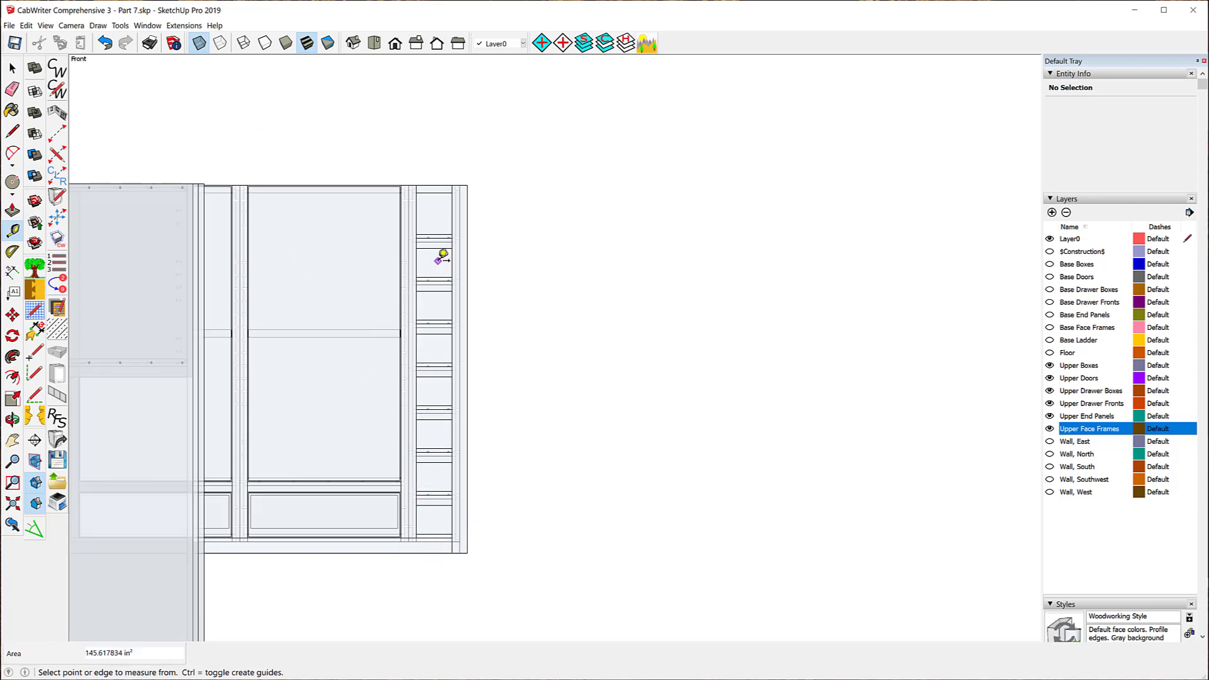
scroll(440, 251, up, 5)
scroll(441, 245, up, 2)
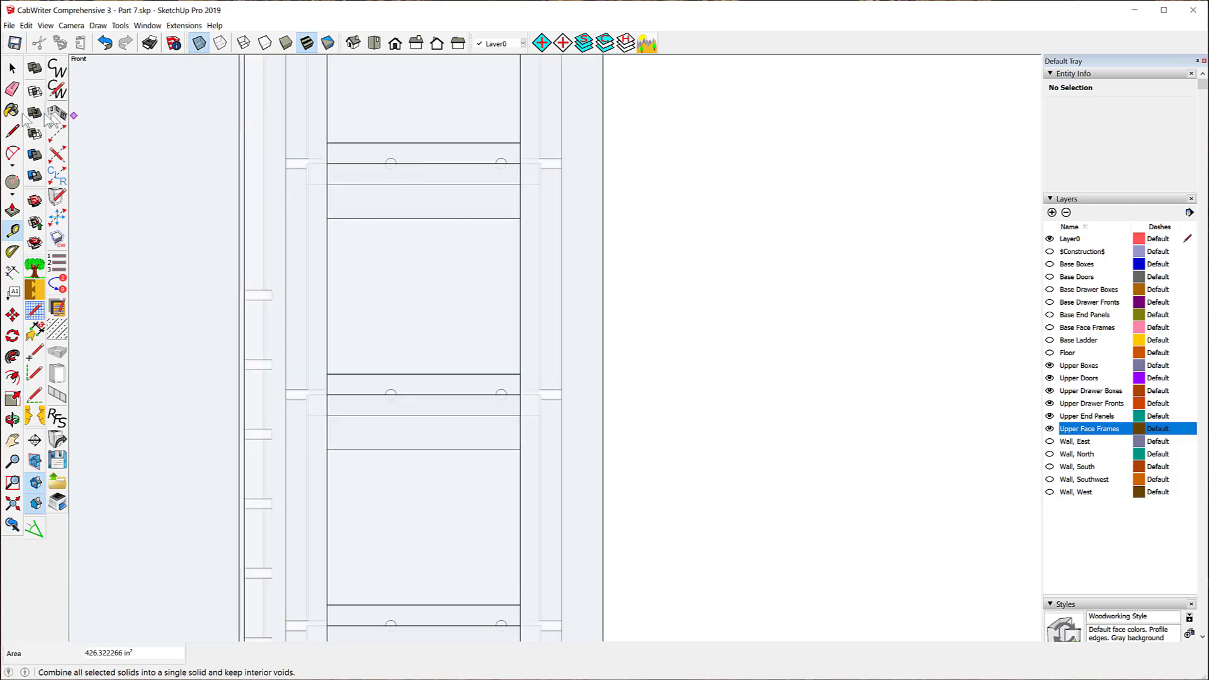
click(12, 70)
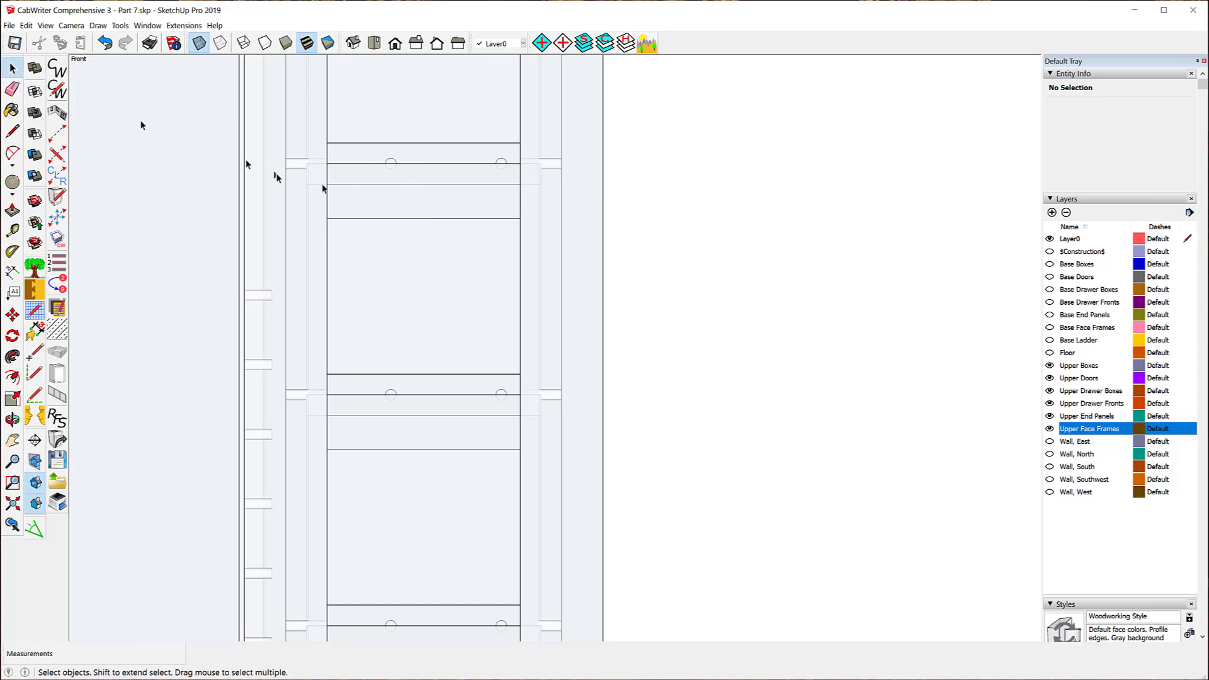
click(372, 218)
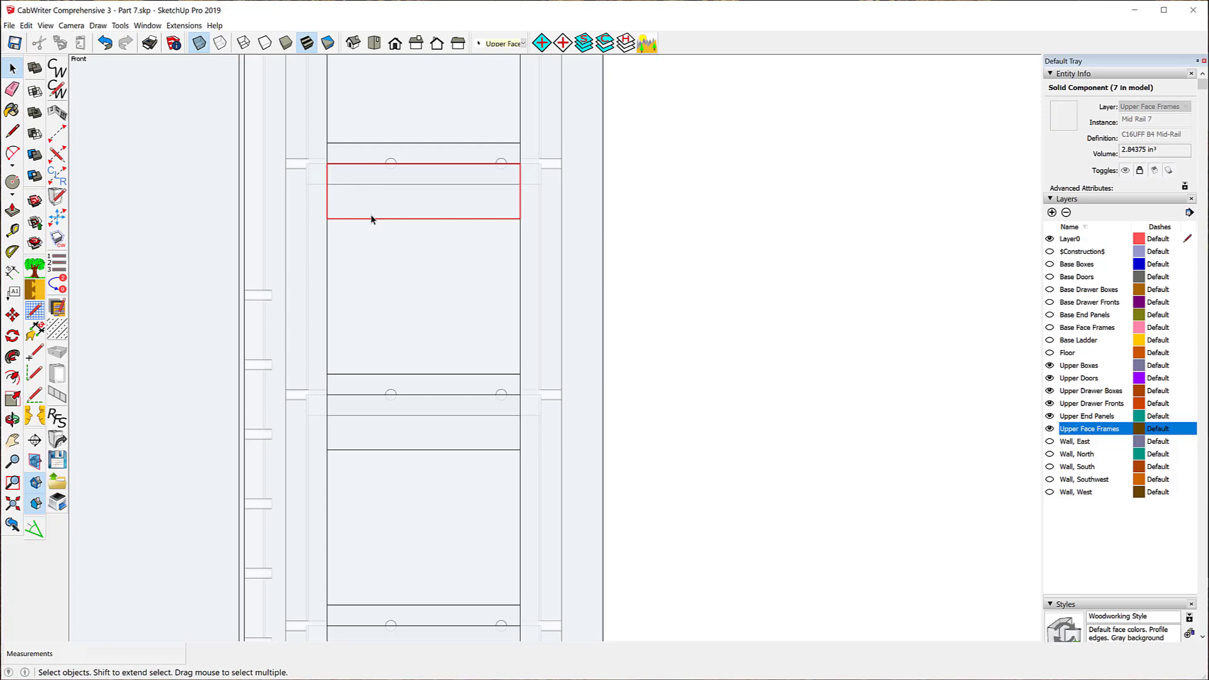
middle_drag(677, 142, 545, 192)
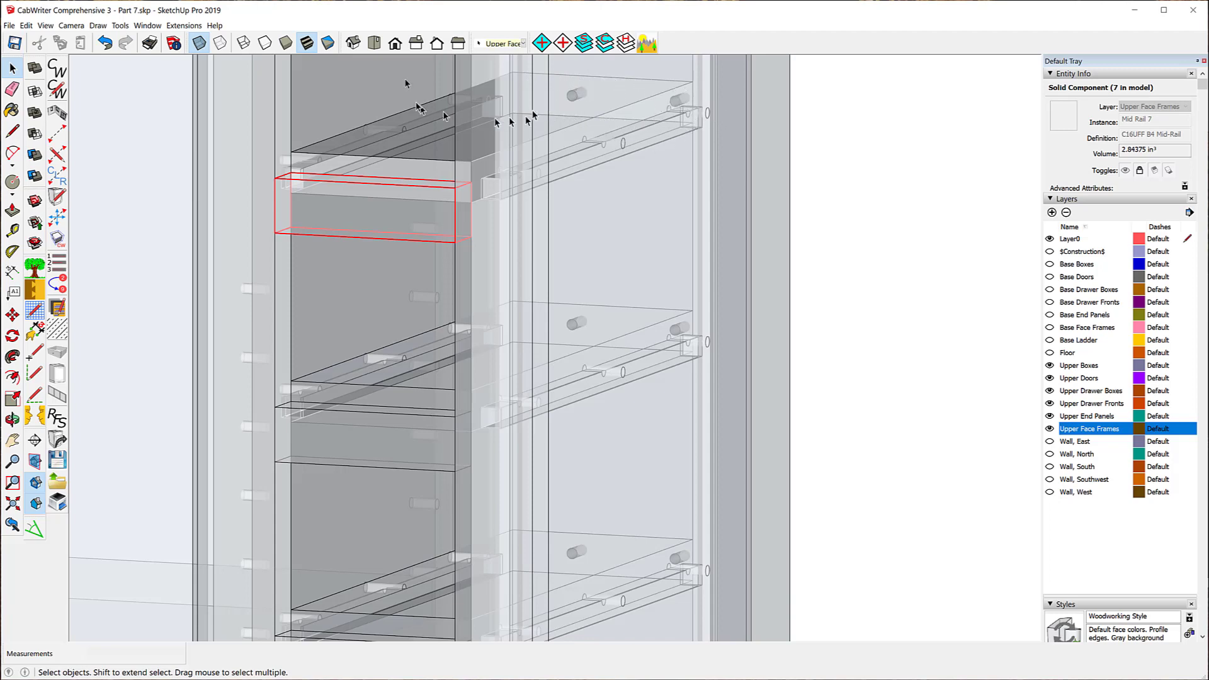
Return to the Front view and measure how far the selected mid rail extends below the shelf
click(395, 43)
scroll(456, 229, down, 1)
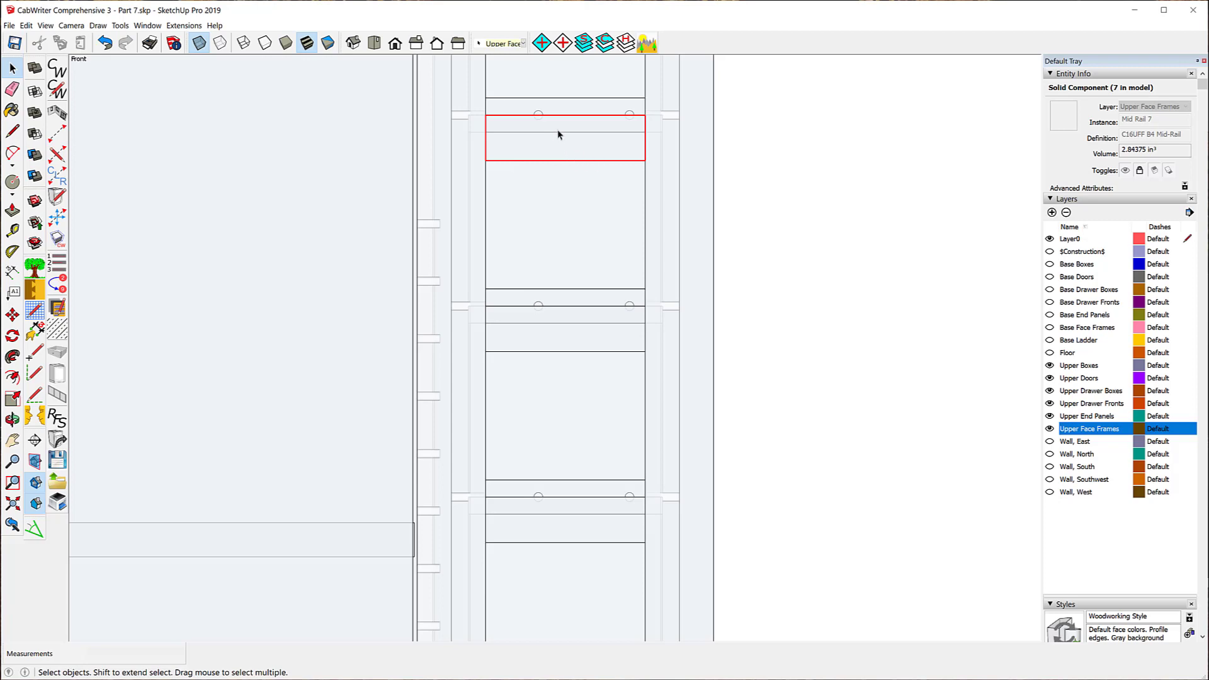
click(12, 230)
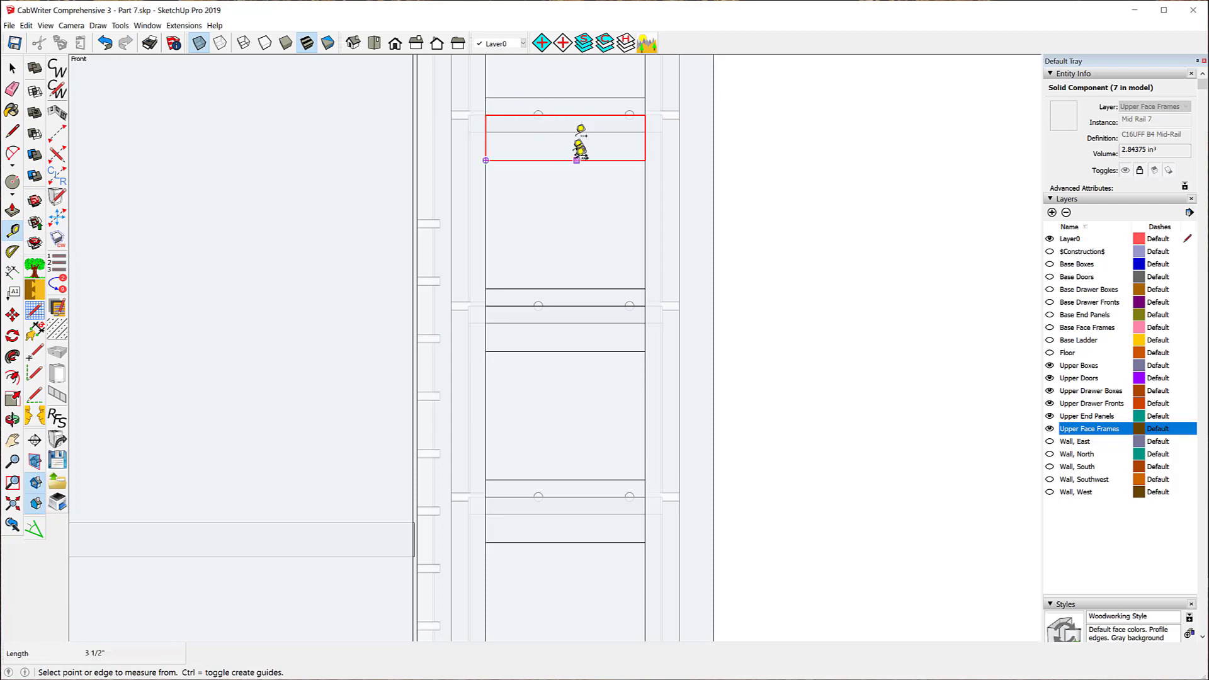
click(566, 160)
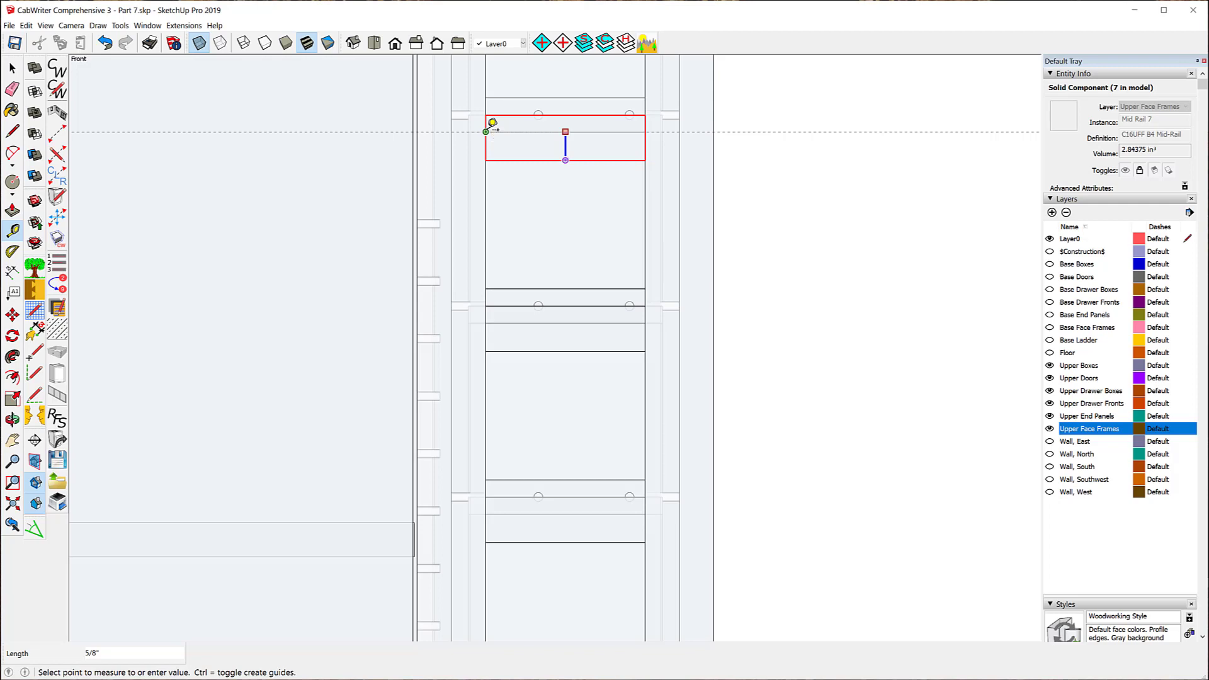
click(492, 125)
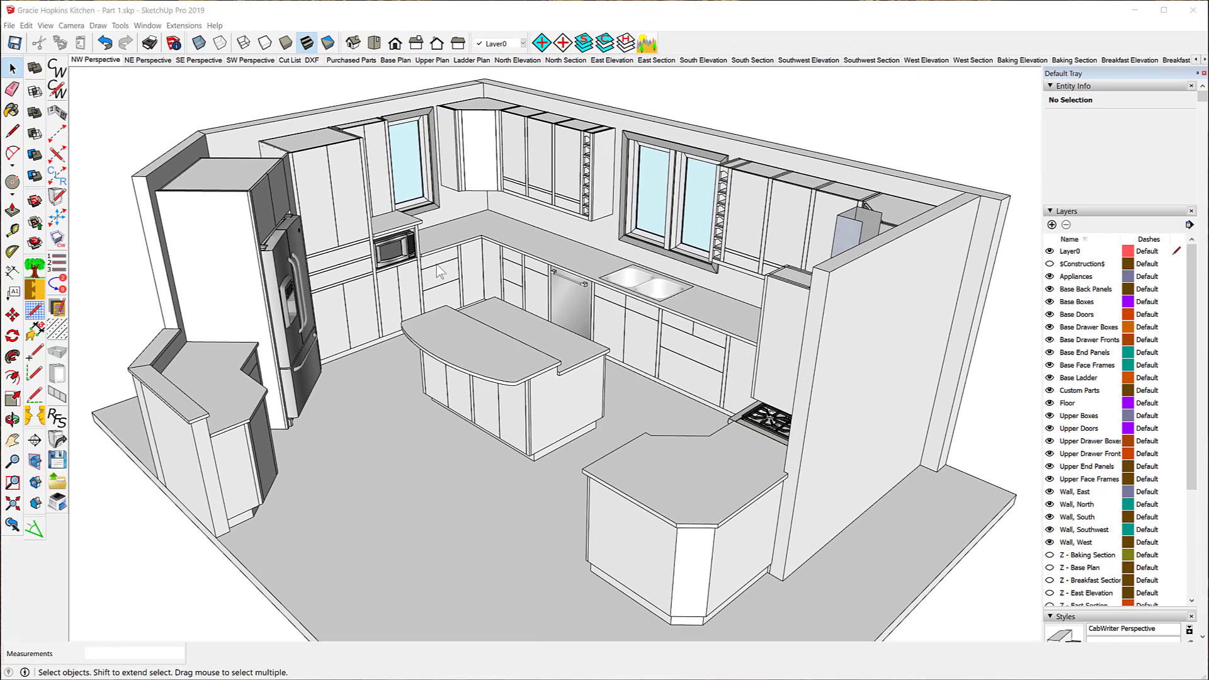
In the finished kitchen model, switch to Parallel Projection and inspect the wine rack's curved rails in the Front view
click(69, 26)
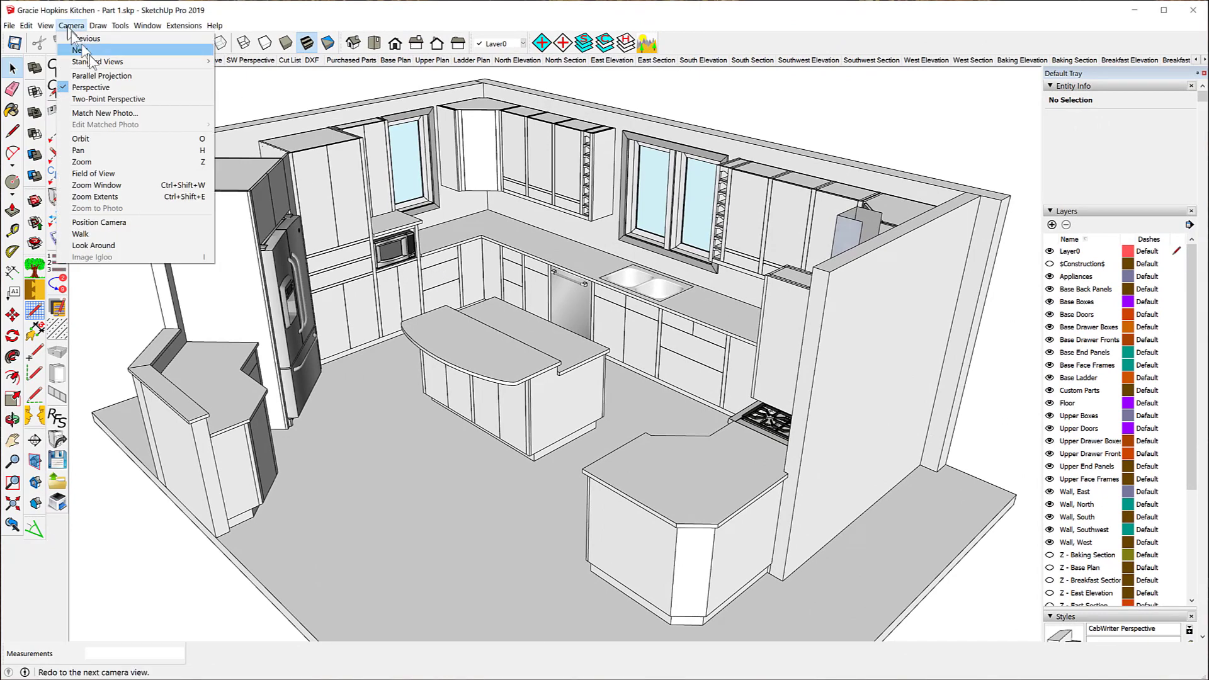
click(103, 77)
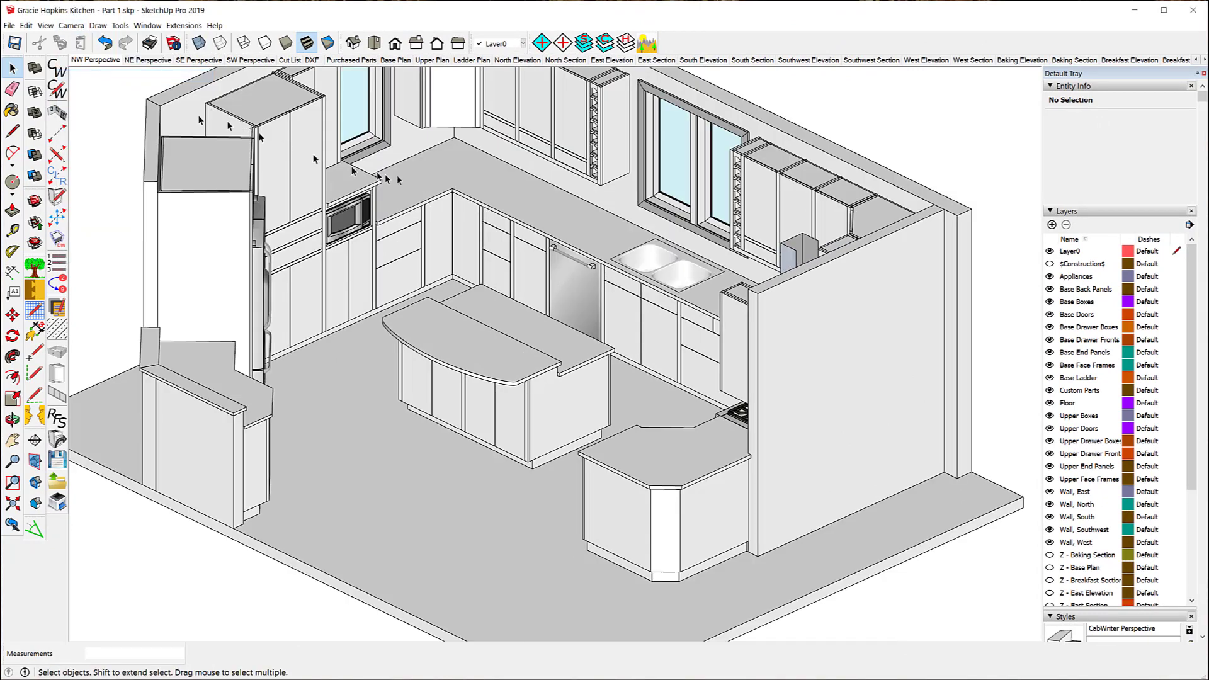
click(395, 44)
scroll(384, 290, up, 3)
scroll(343, 245, up, 4)
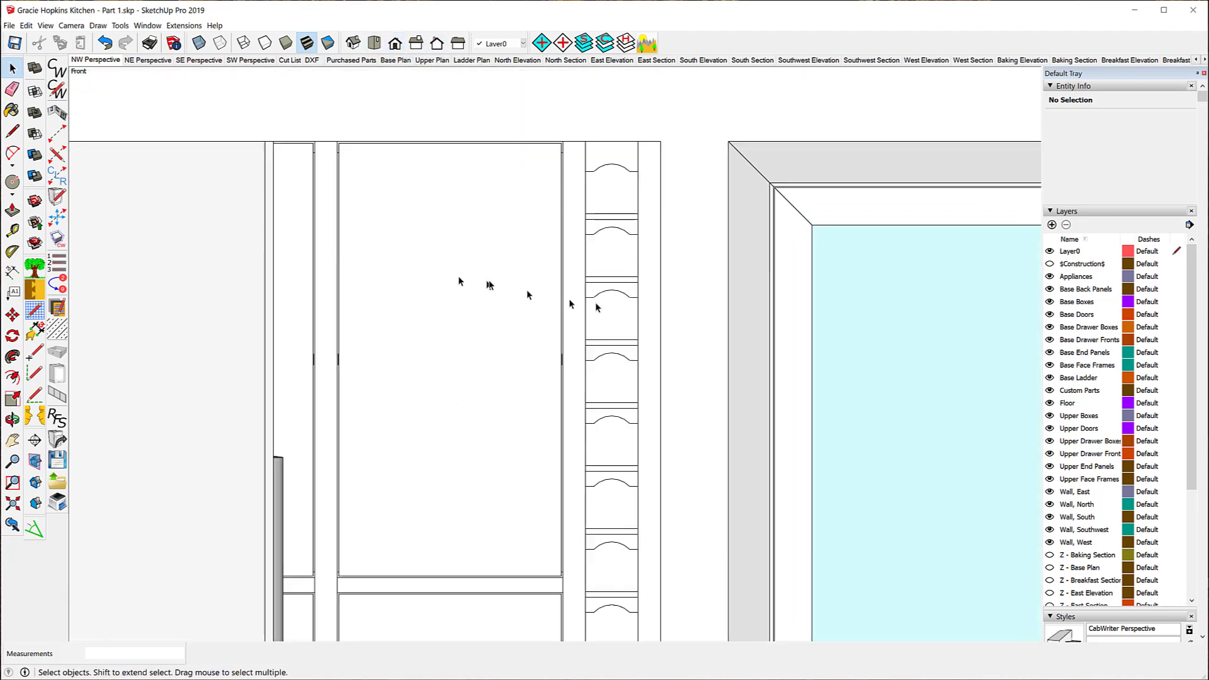
In the finished kitchen model, measure a wine rack rail's arch height above its bottom edge and into the opening from its lower corner
scroll(655, 251, up, 6)
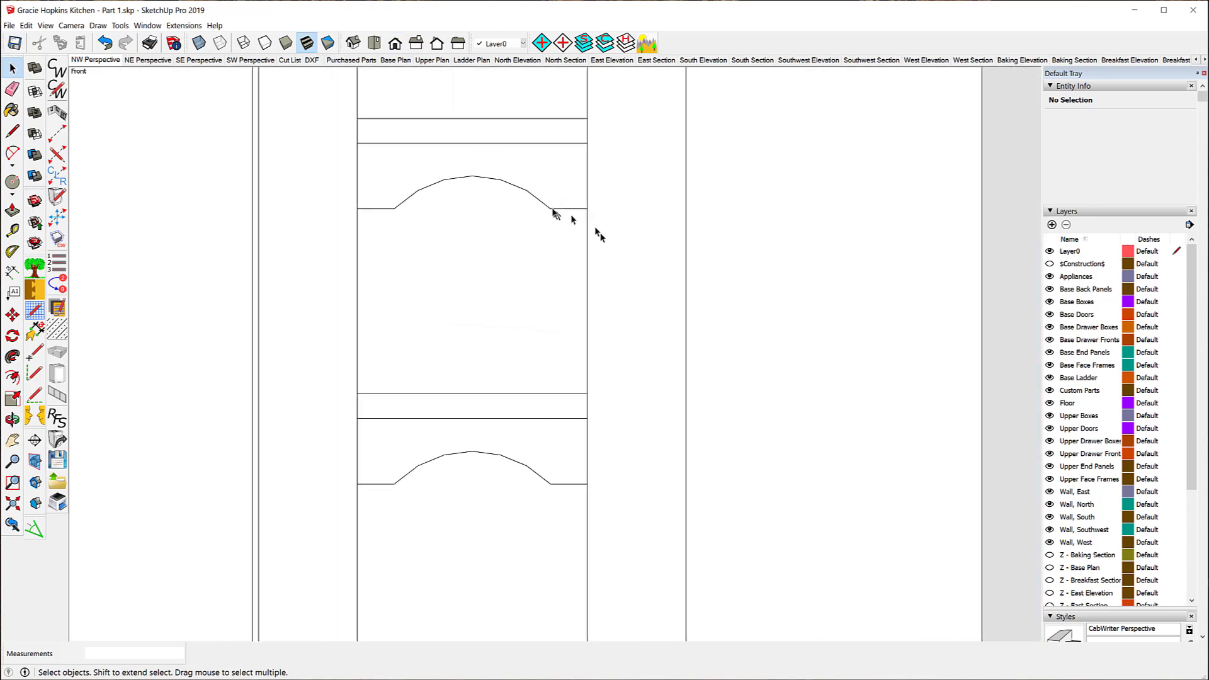
scroll(548, 171, up, 1)
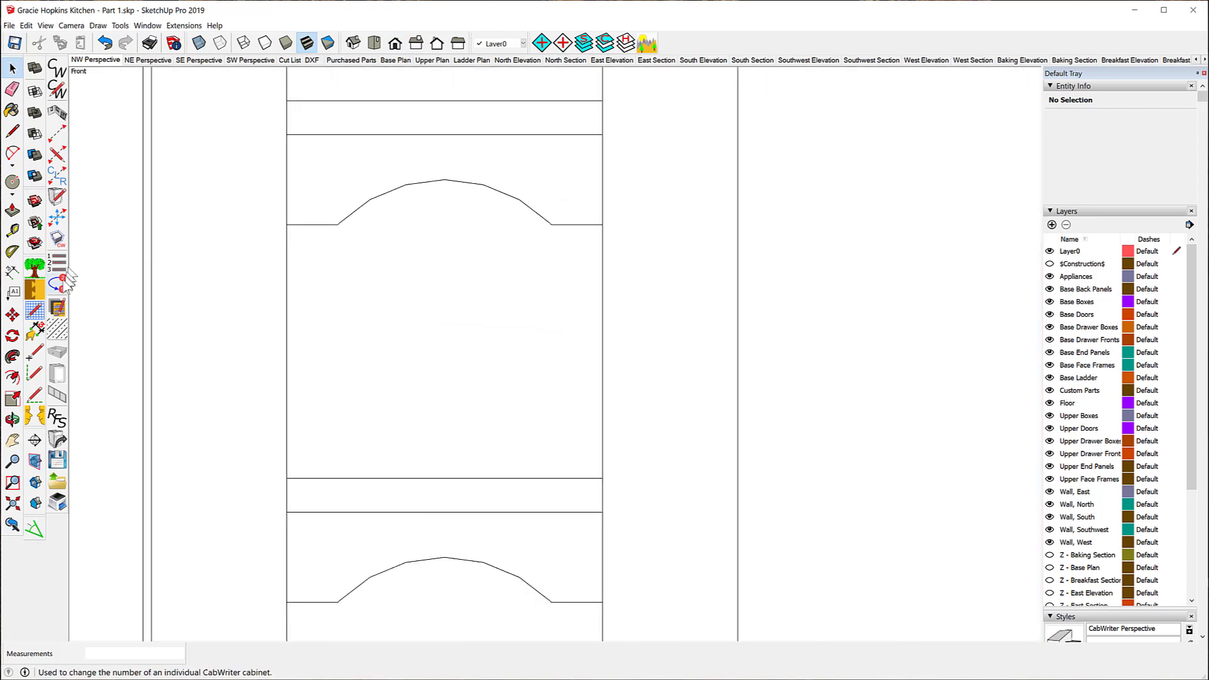
click(12, 230)
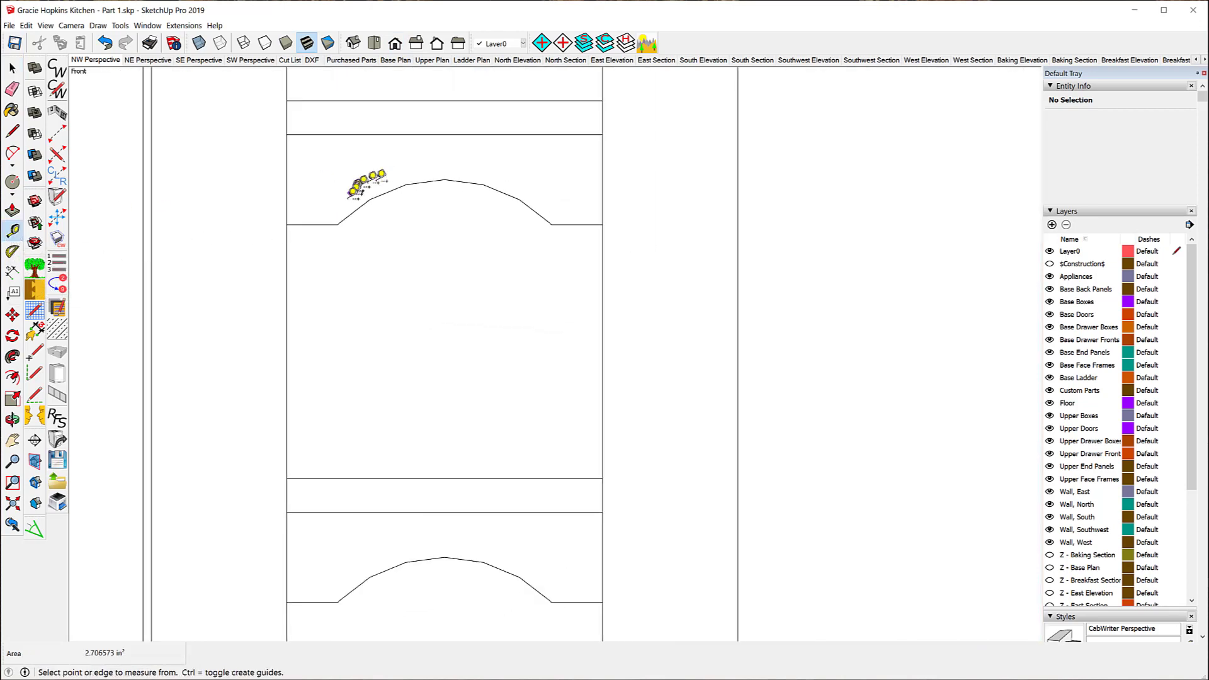
click(312, 224)
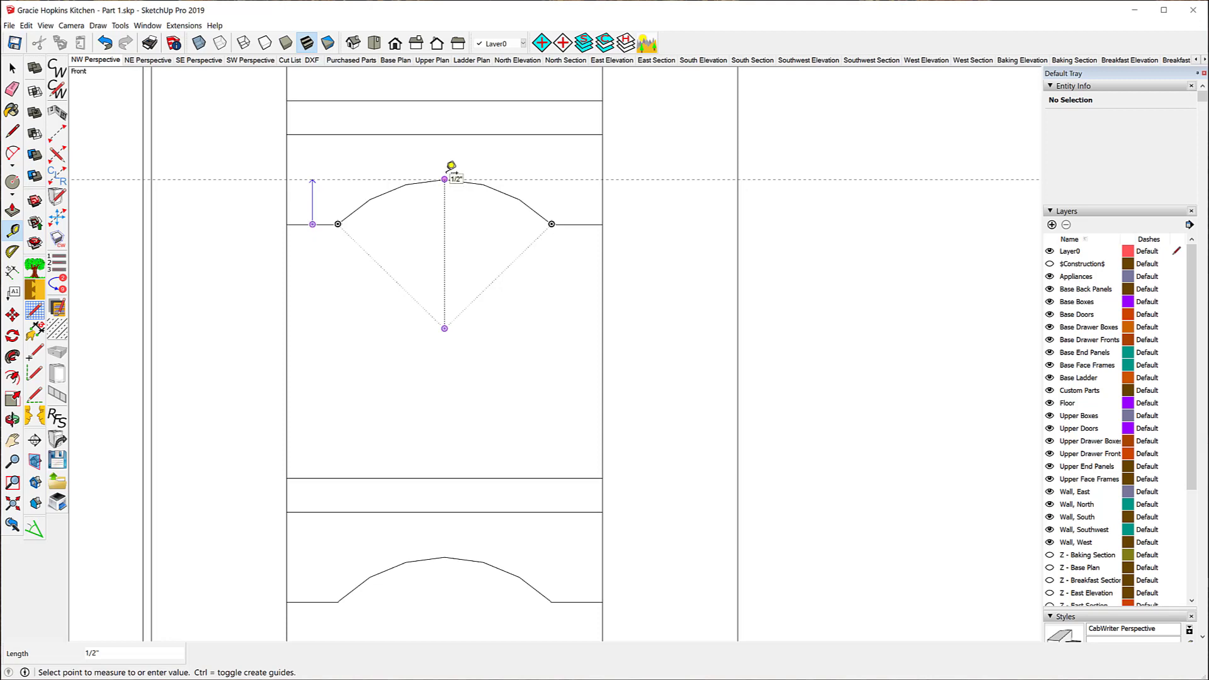
middle_drag(451, 166, 378, 238)
click(173, 227)
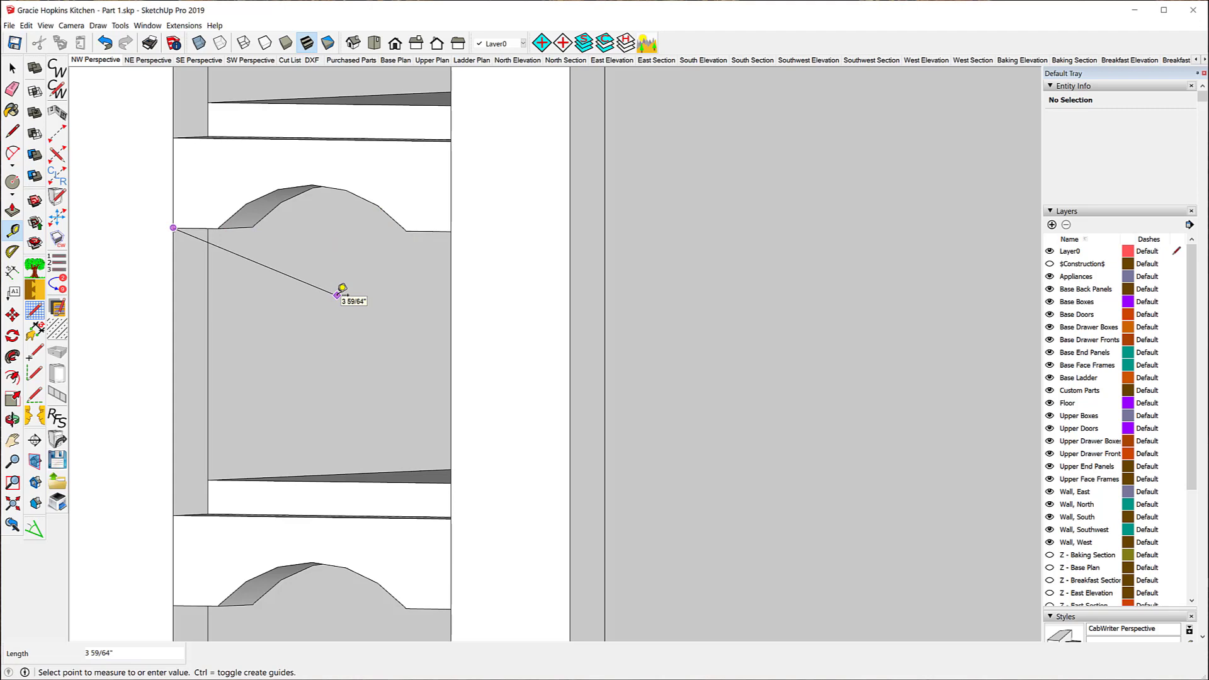
click(338, 293)
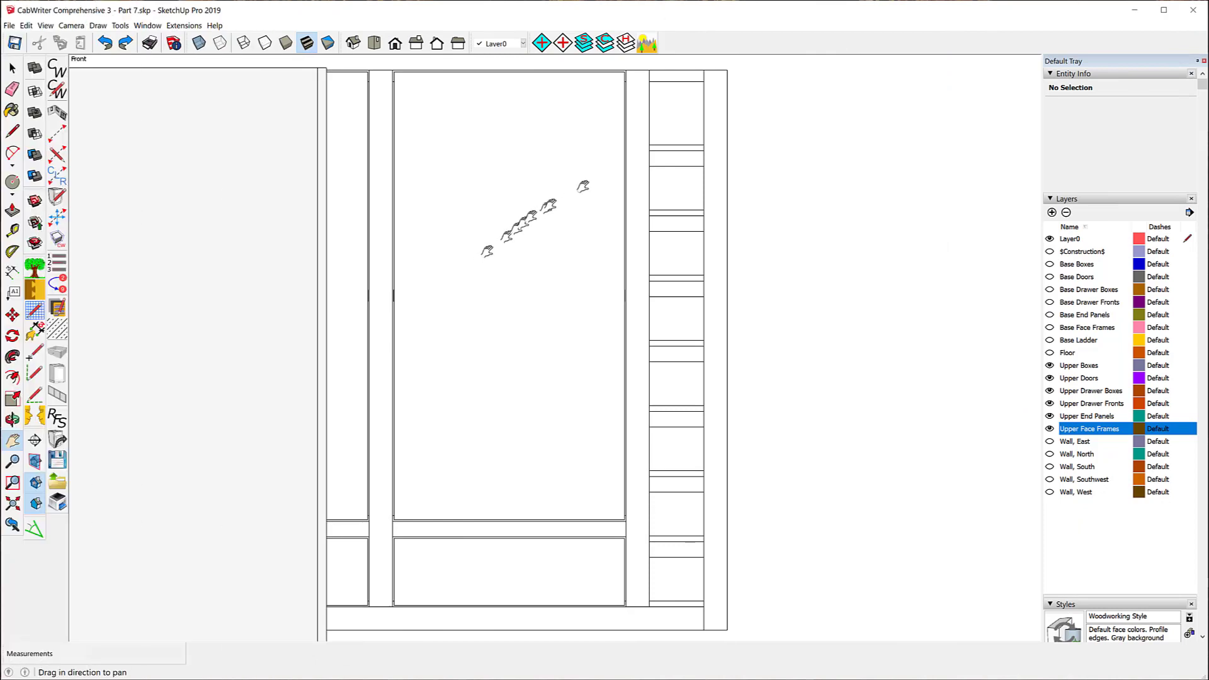
In the CabWriter Comprehensive 3 - Part 7 model, unlock the wine rack's Mid Rail 7 and open it for editing with all its instances unlocked
scroll(724, 131, up, 3)
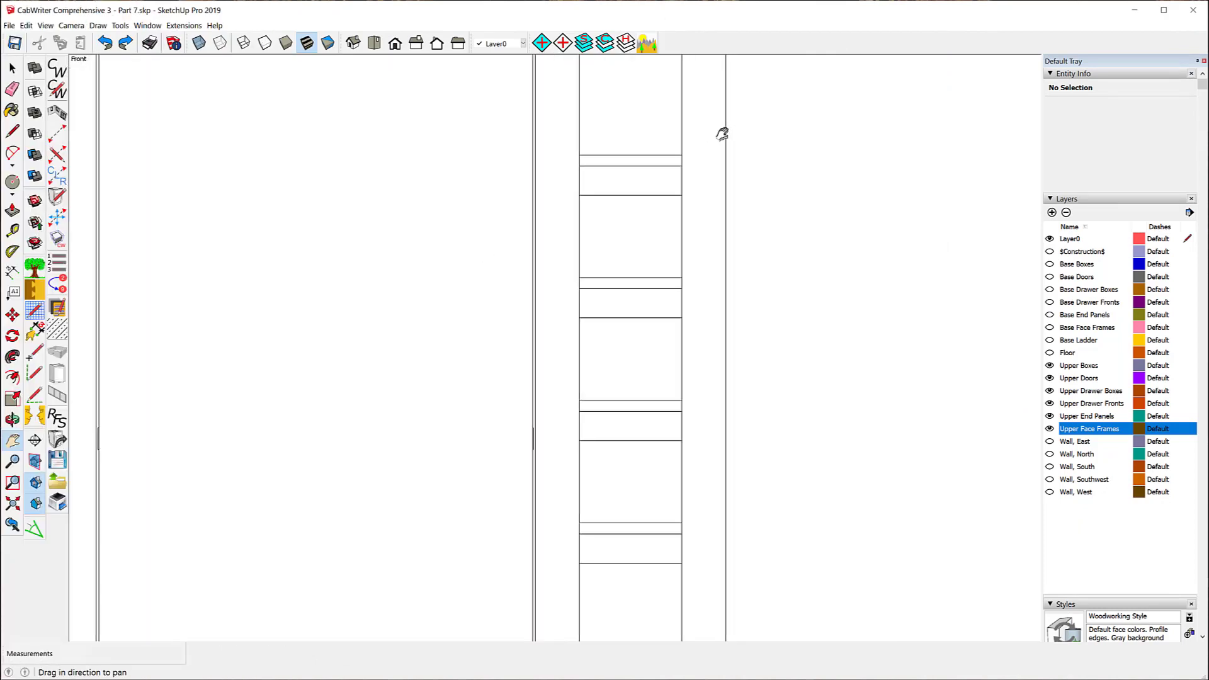
scroll(724, 131, up, 4)
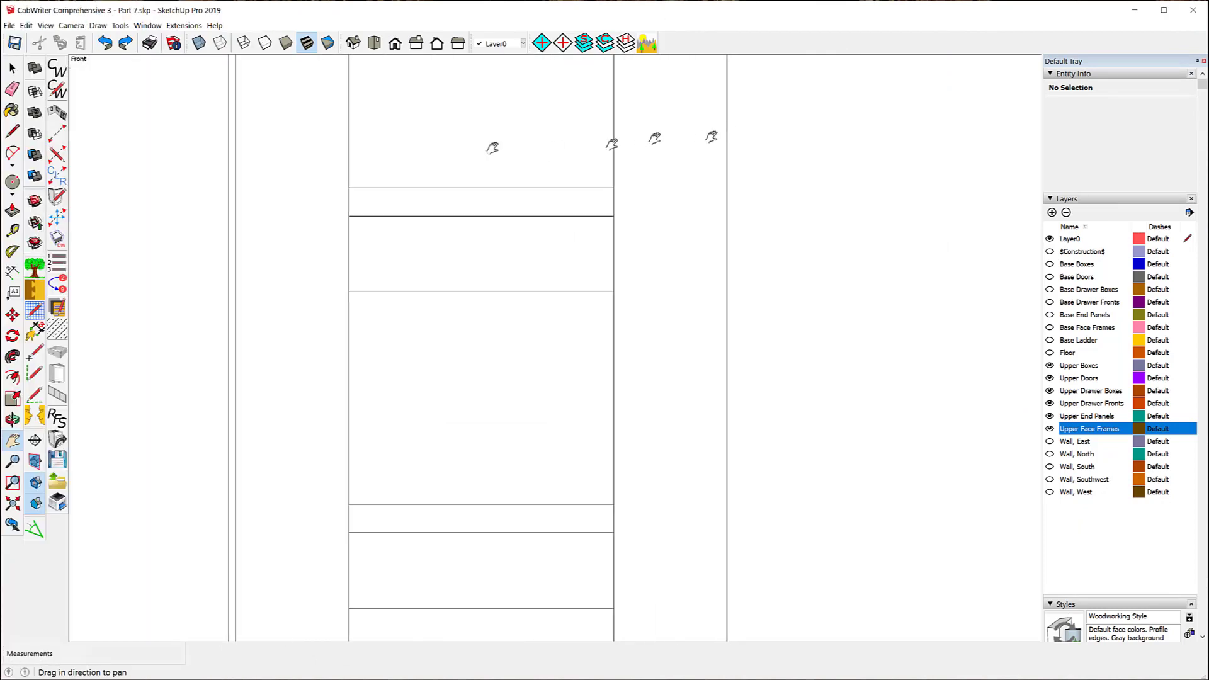
click(12, 68)
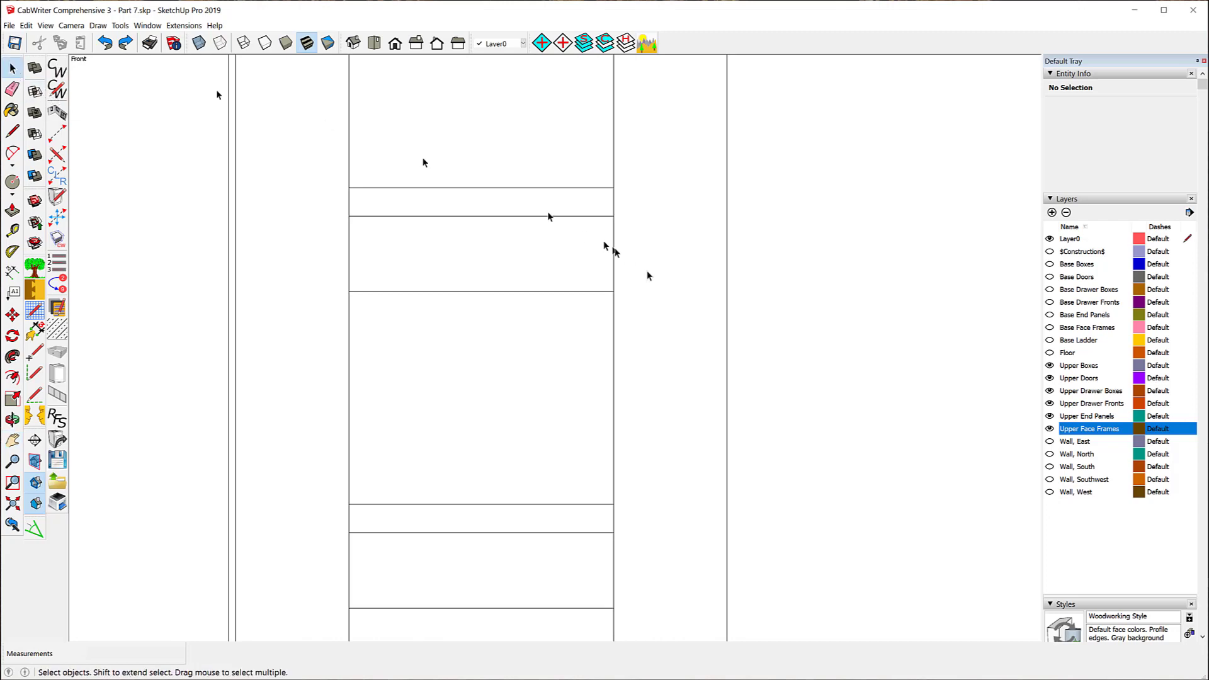
click(514, 275)
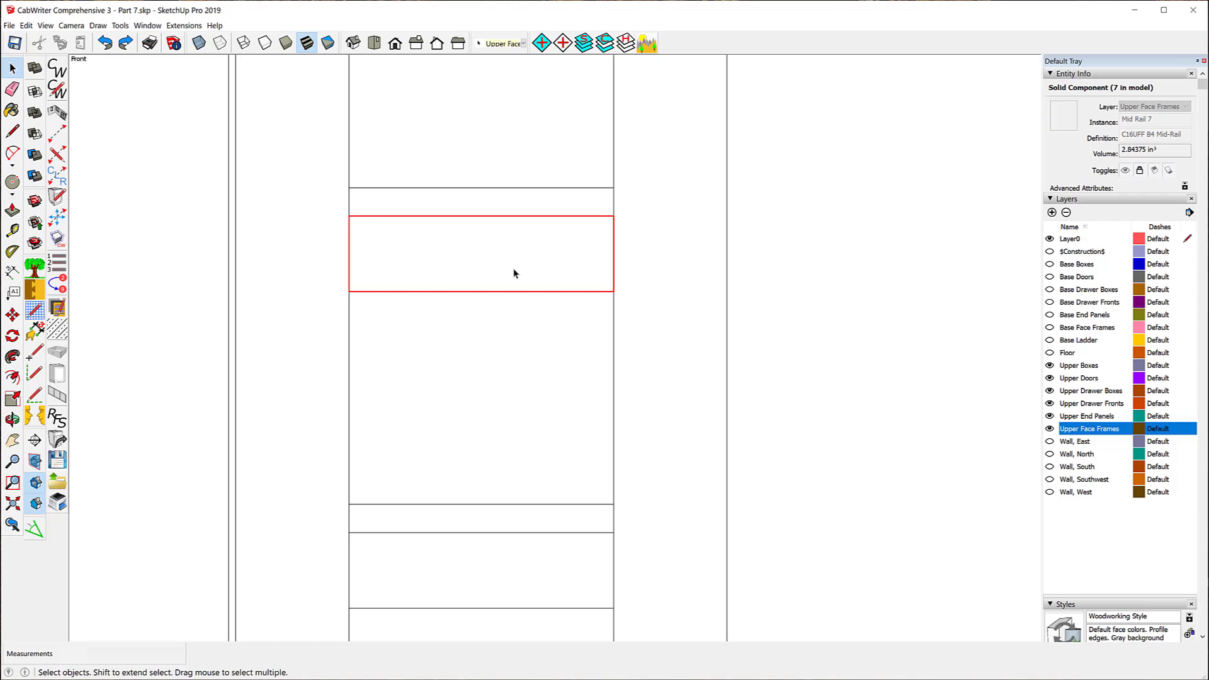
right_click(514, 273)
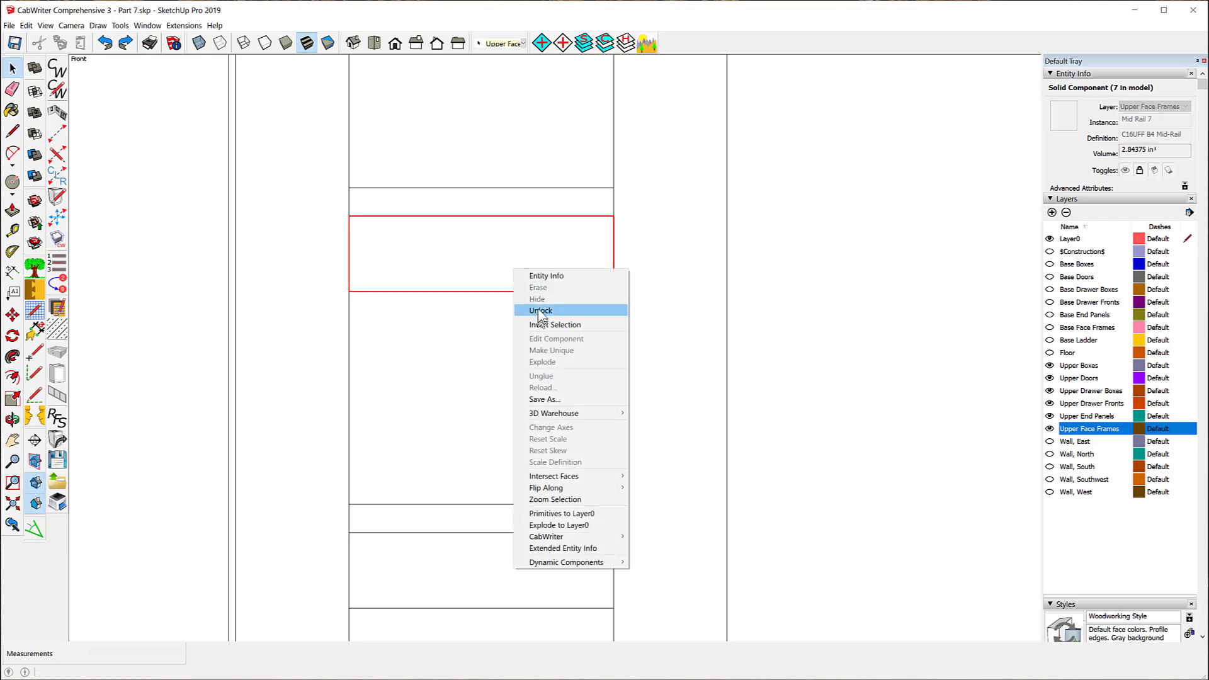
click(539, 311)
right_click(519, 259)
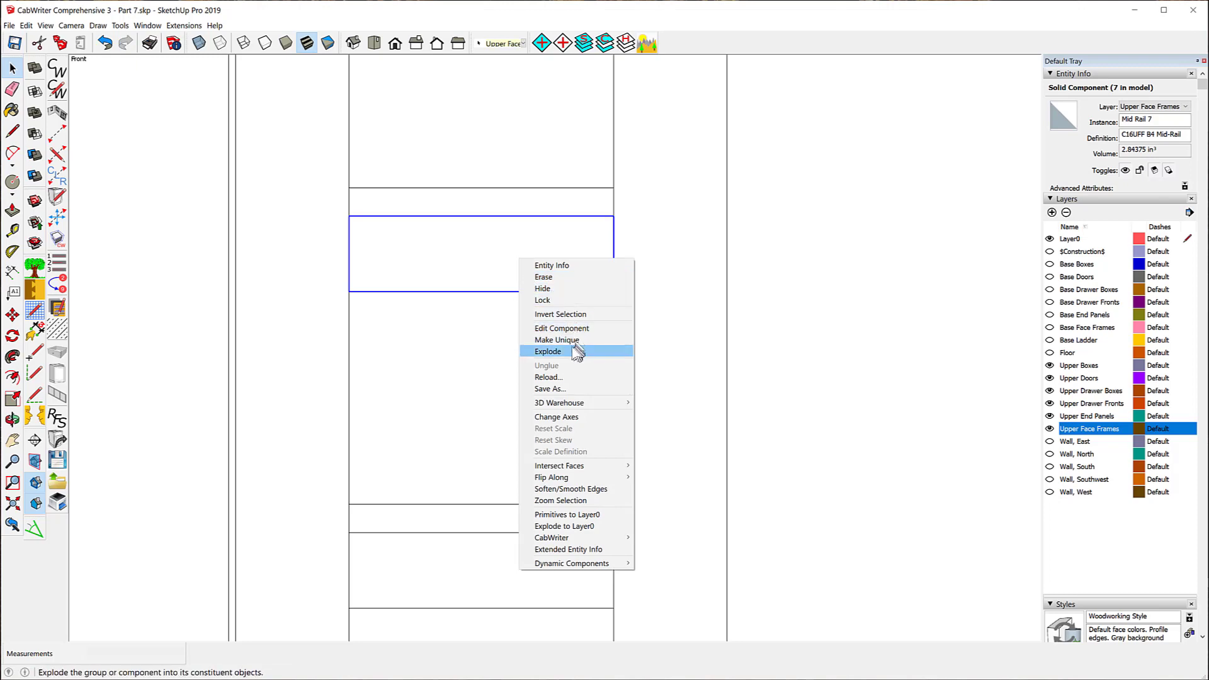
click(562, 328)
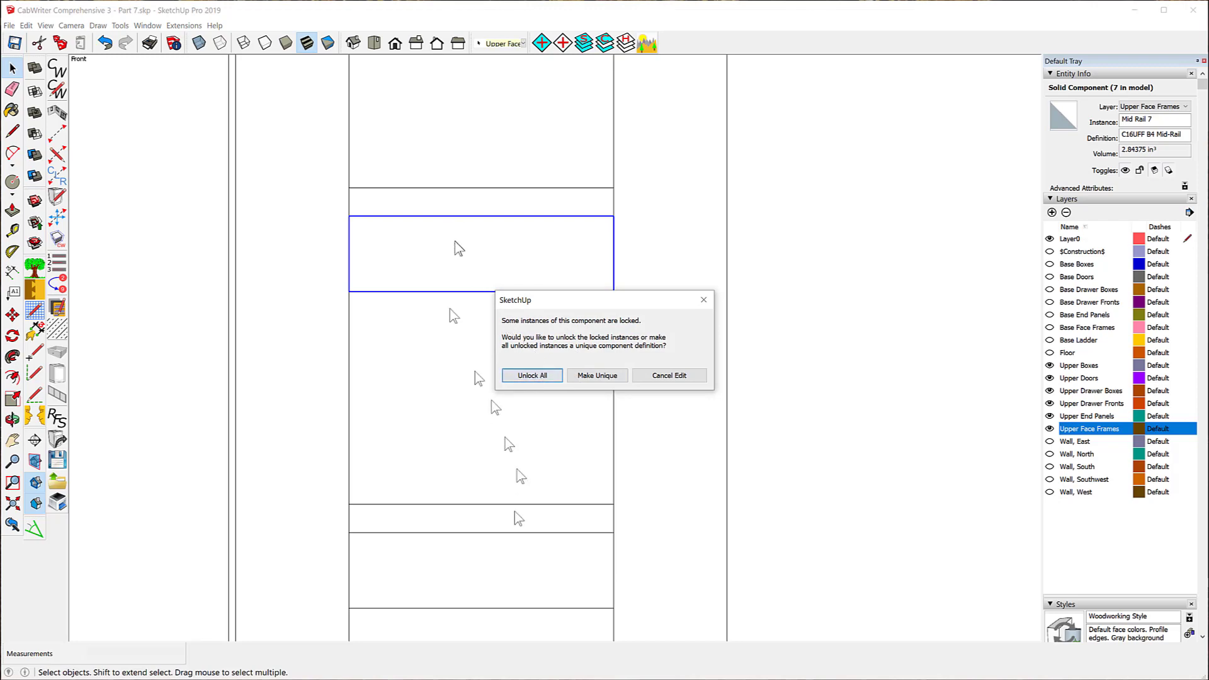
click(531, 376)
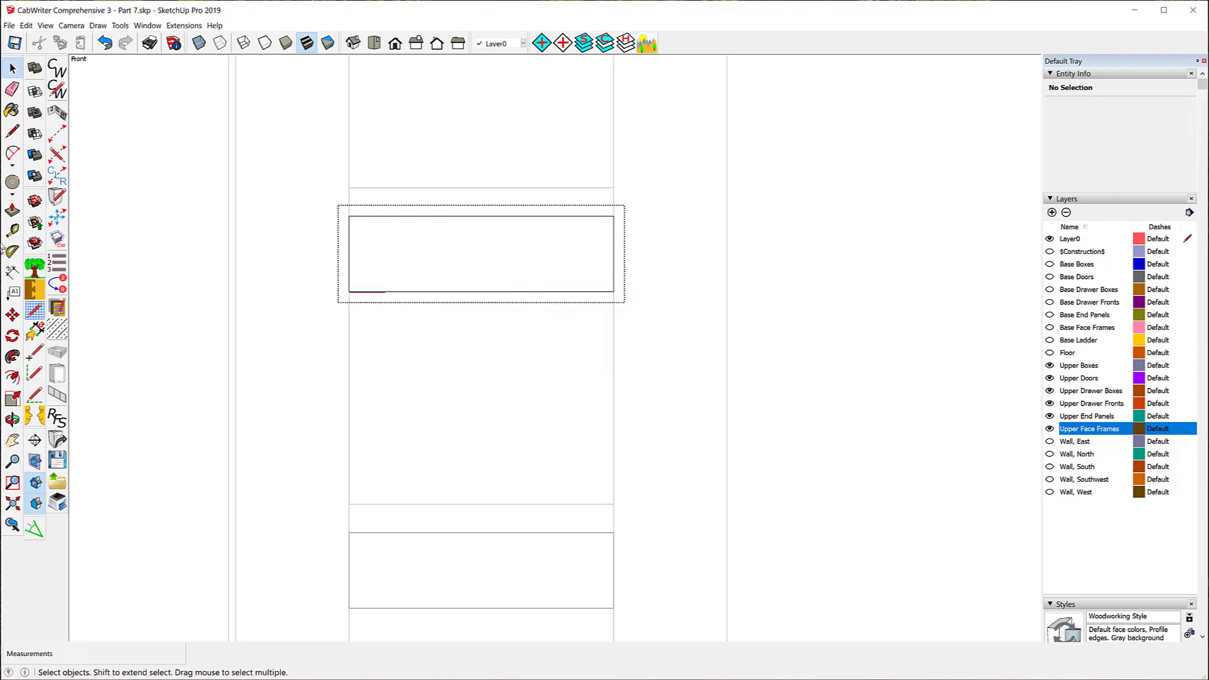
Place a guide line 0.5" above the mid rail's bottom edge and guide points on that edge 0.5" in from both corners
click(12, 230)
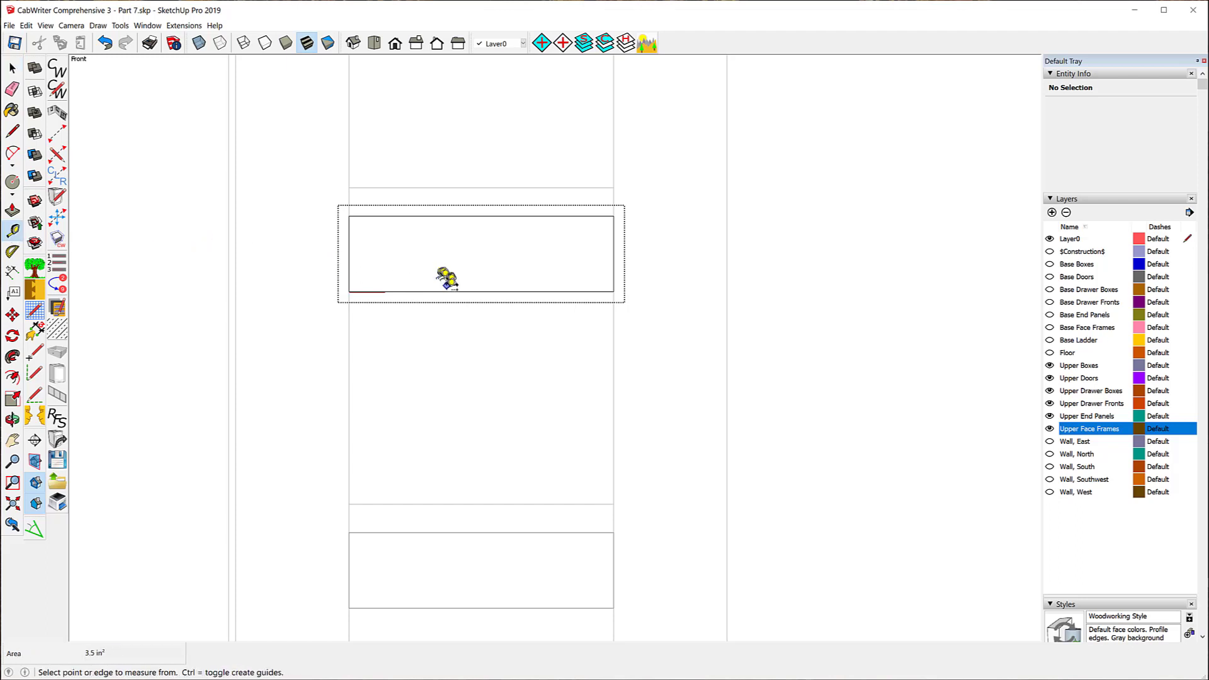
click(446, 291)
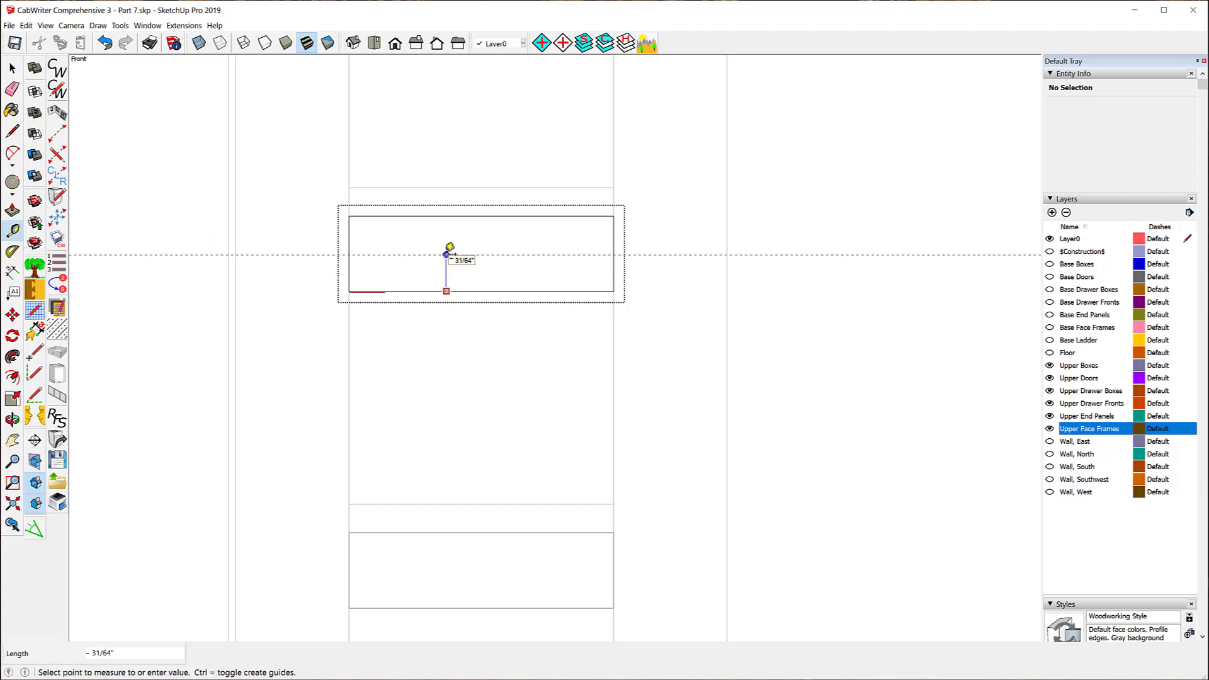
text(.5)
key(Return)
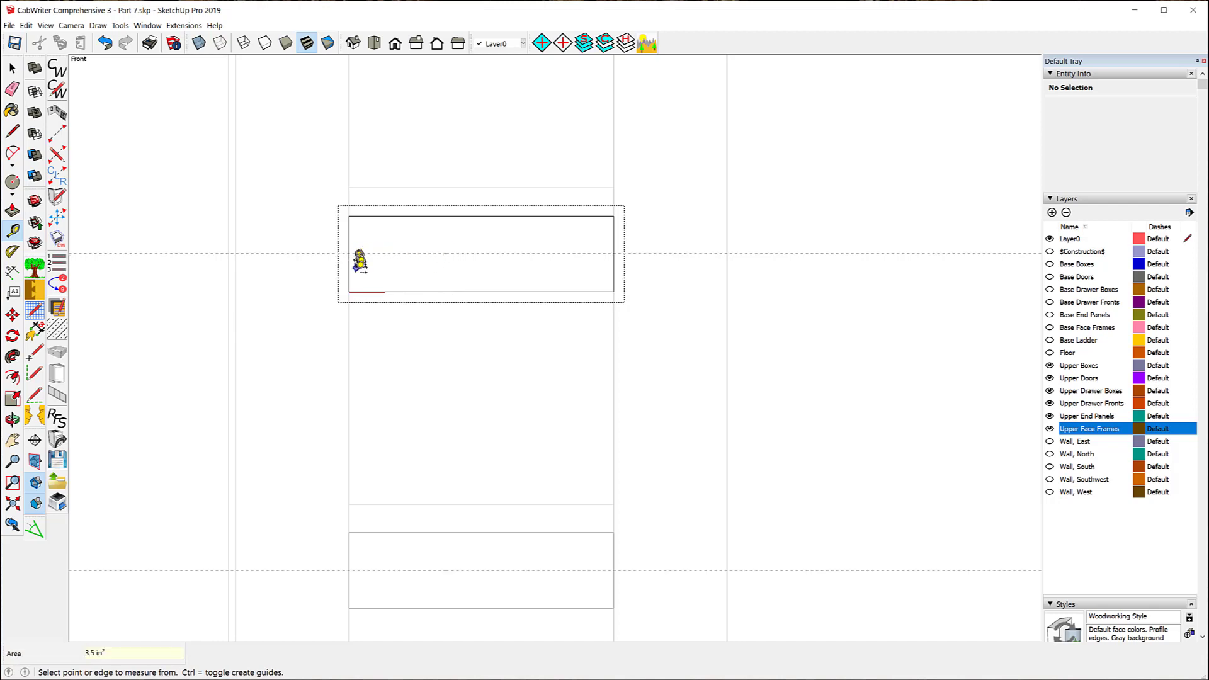
click(350, 290)
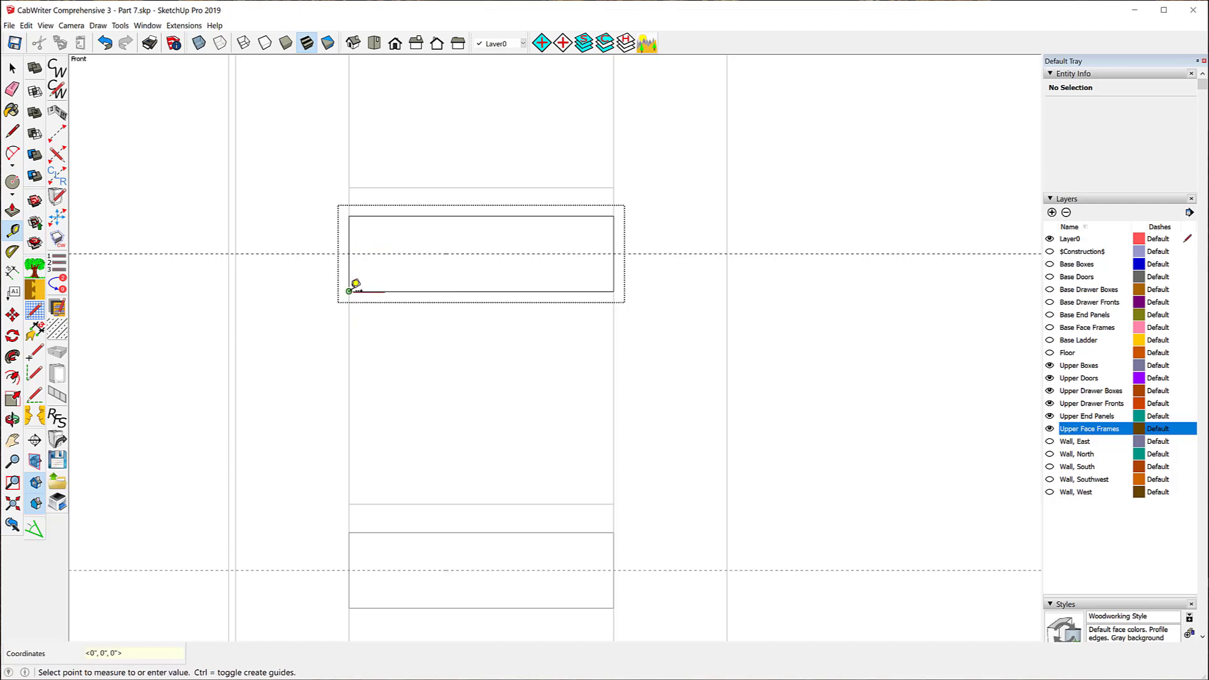
click(398, 281)
click(614, 291)
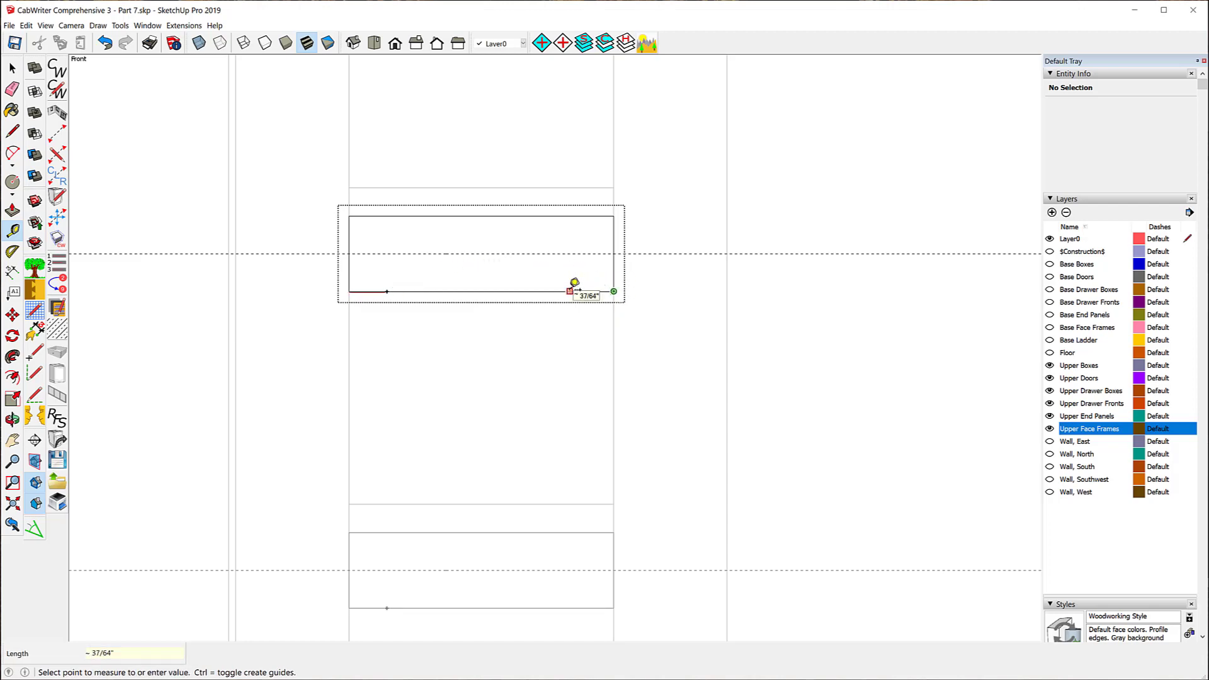
key(Return)
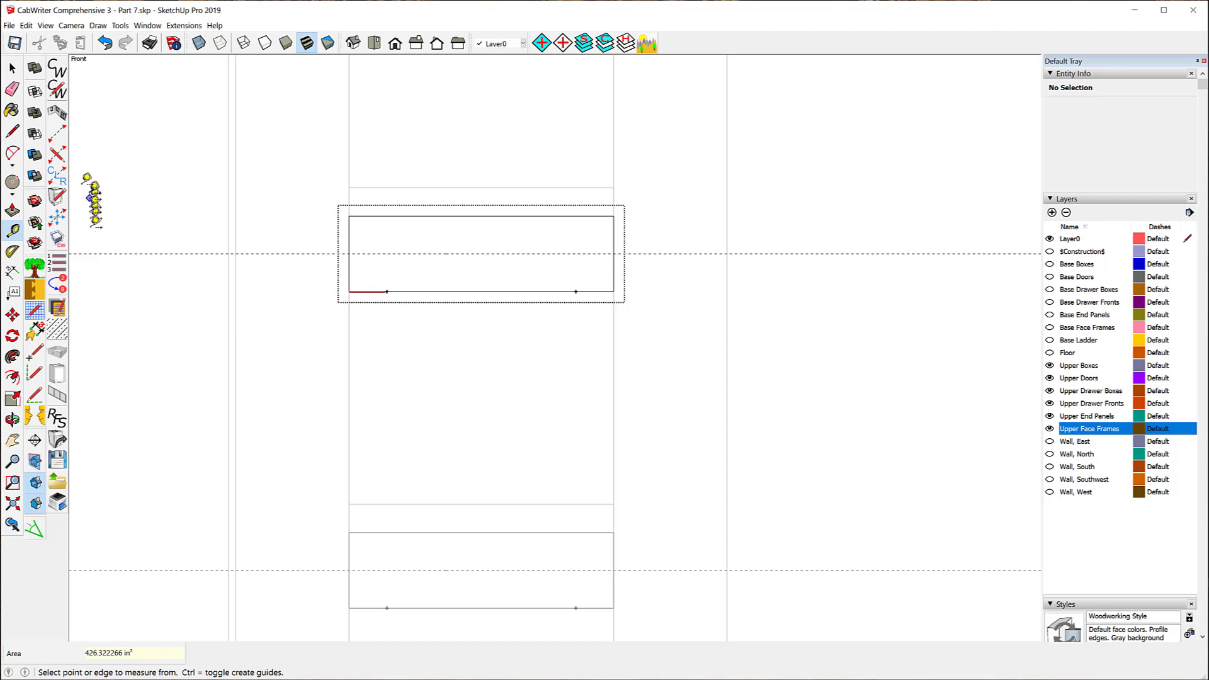
Draw a two-point arc between the two guide points on the rail's bottom edge with a 1/2" bulge up to the guide line
click(12, 155)
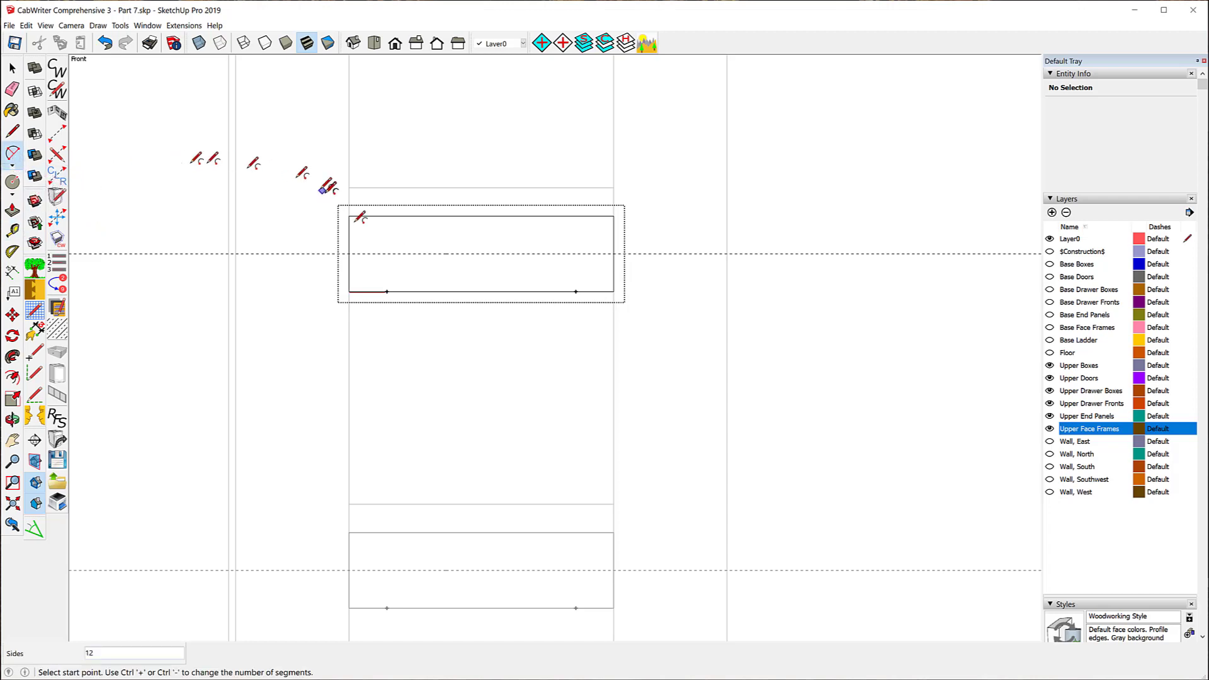
click(387, 290)
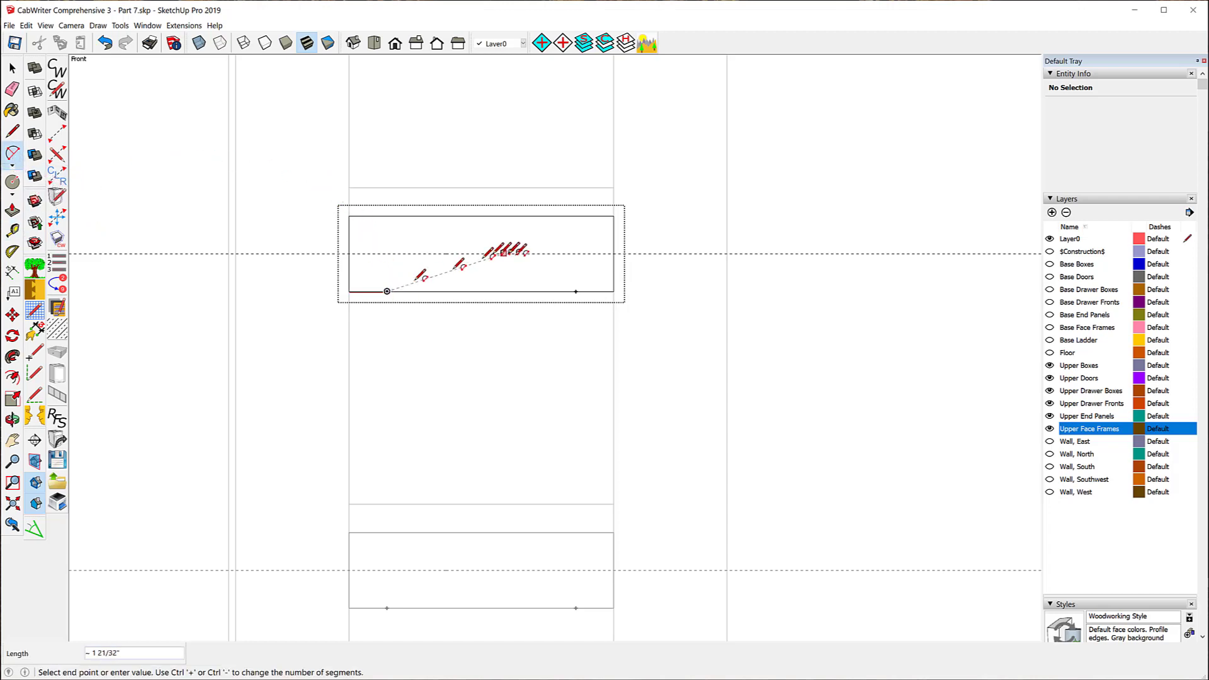
click(575, 291)
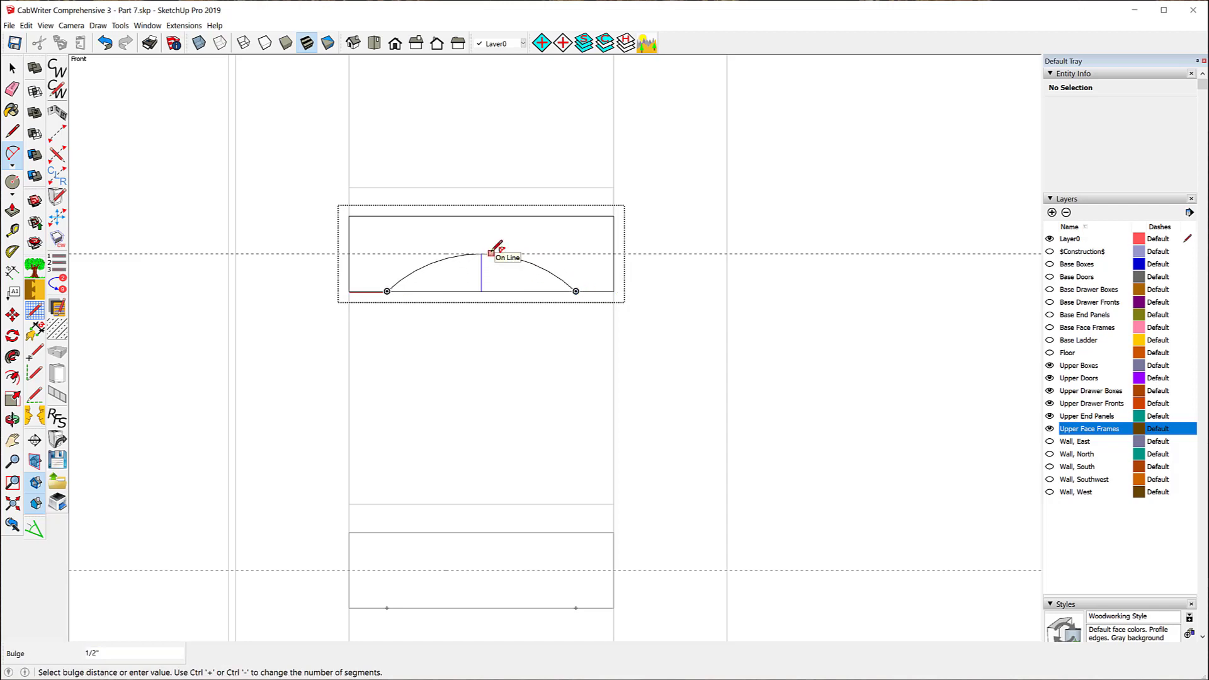
click(492, 253)
Push the area under the arc 13/16" back through the rail to cut the arched opening
middle_drag(764, 232, 527, 278)
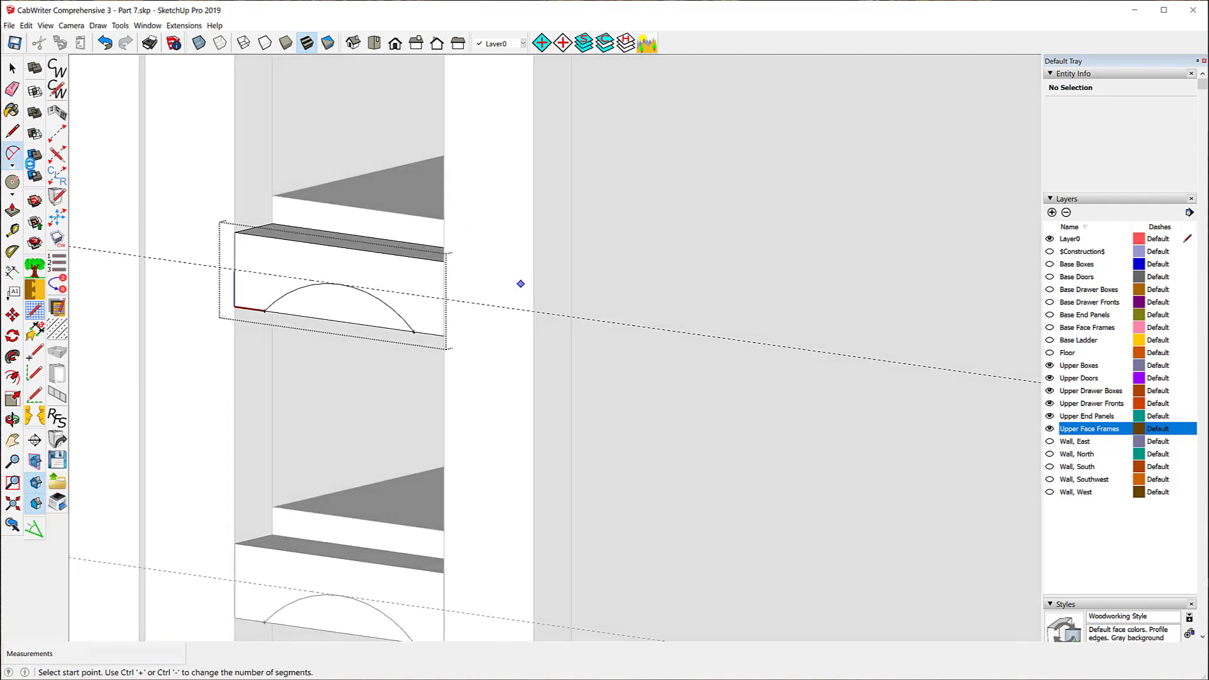
click(12, 211)
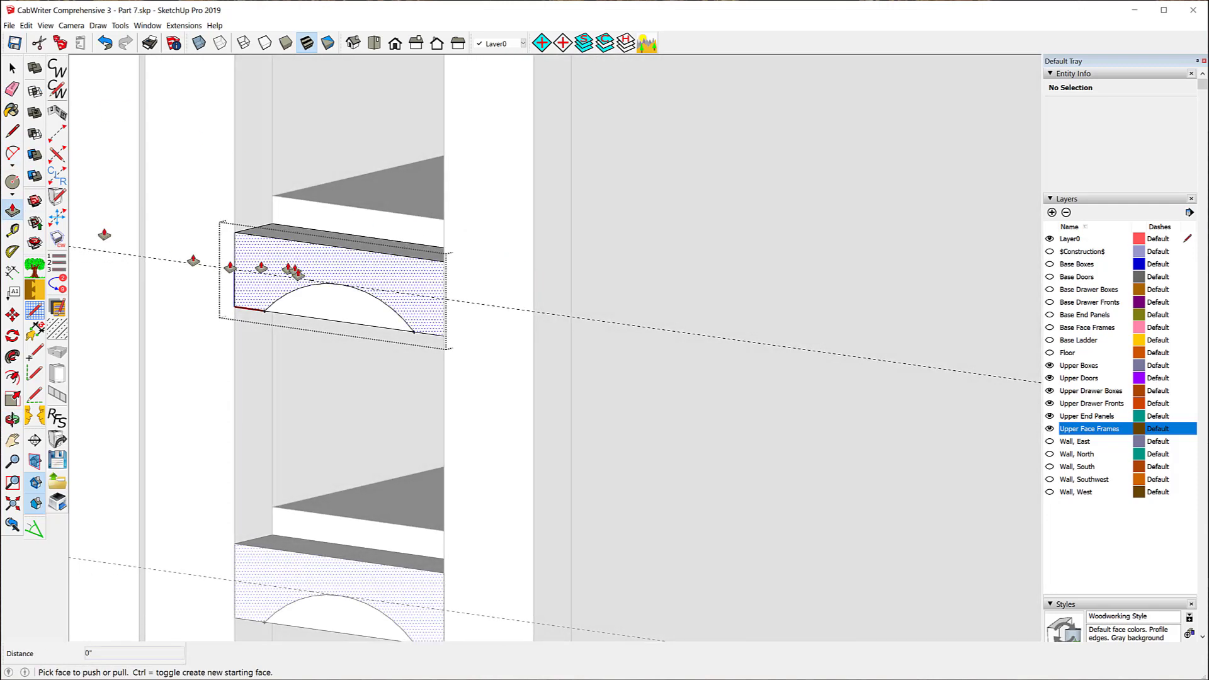
click(312, 306)
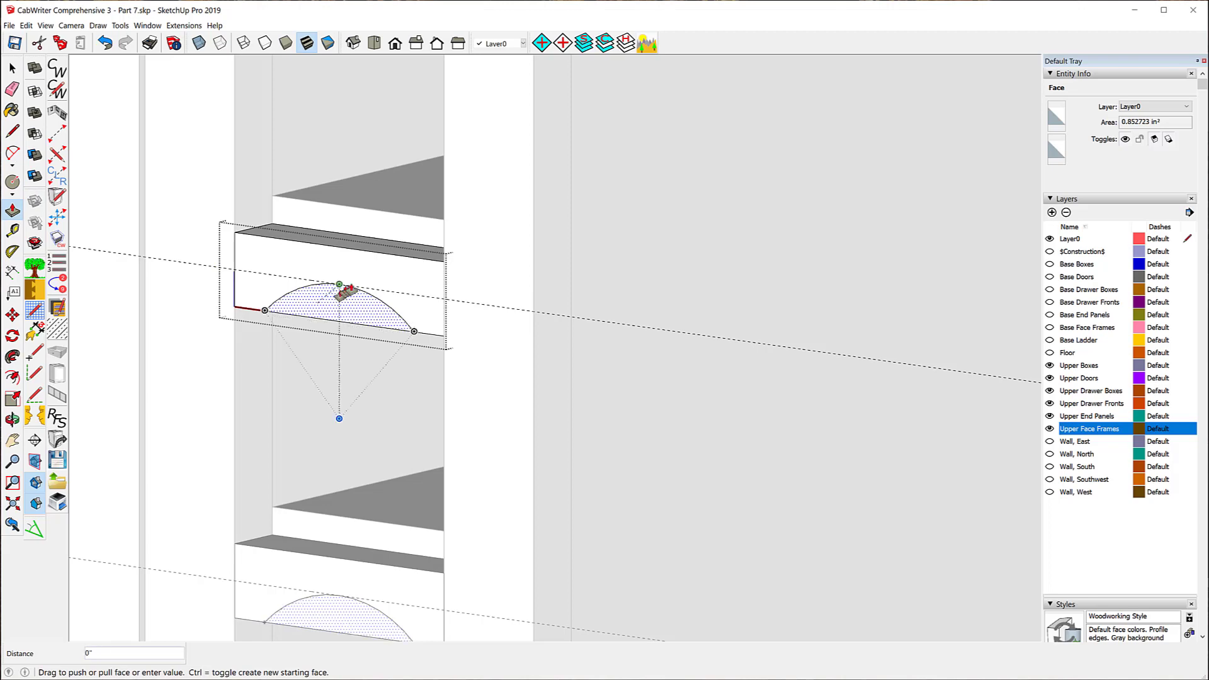
click(377, 244)
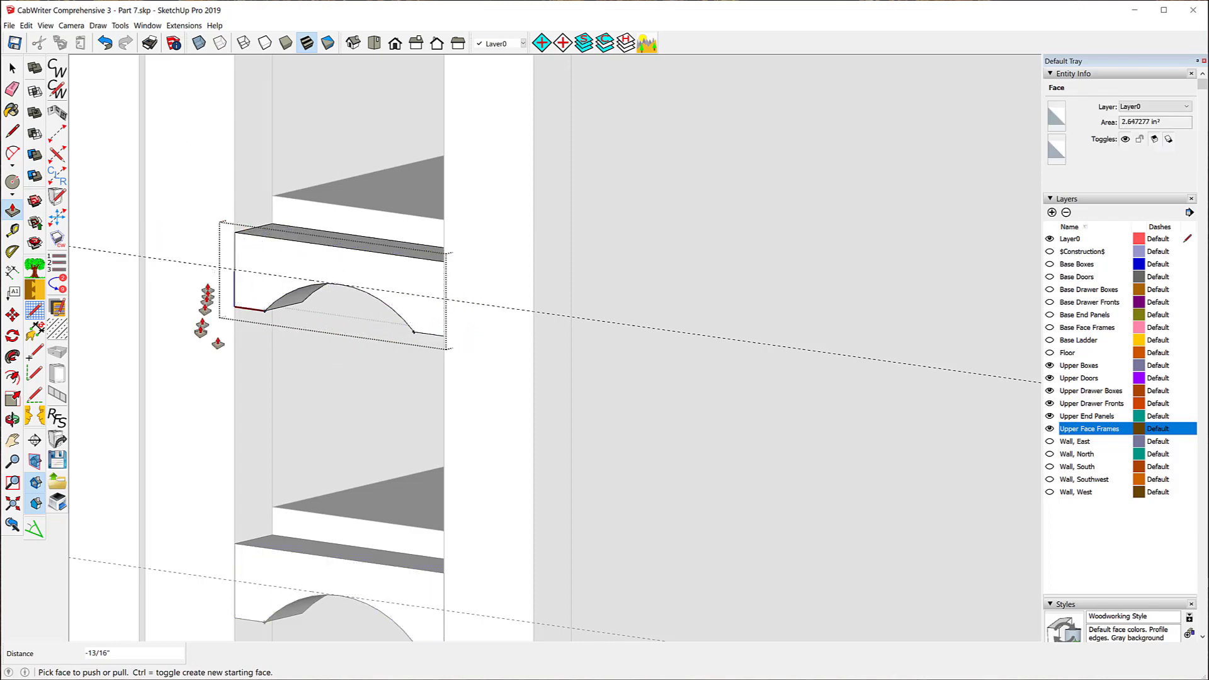
Delete all guides and close the mid rail component
click(26, 26)
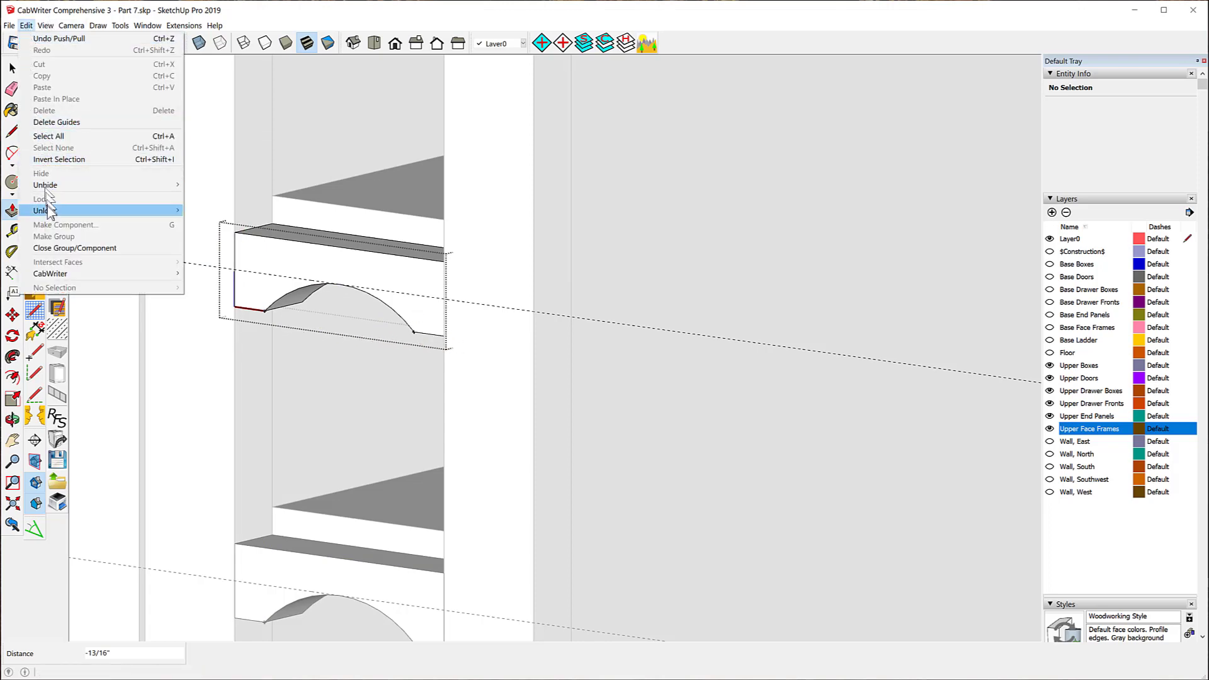
click(56, 122)
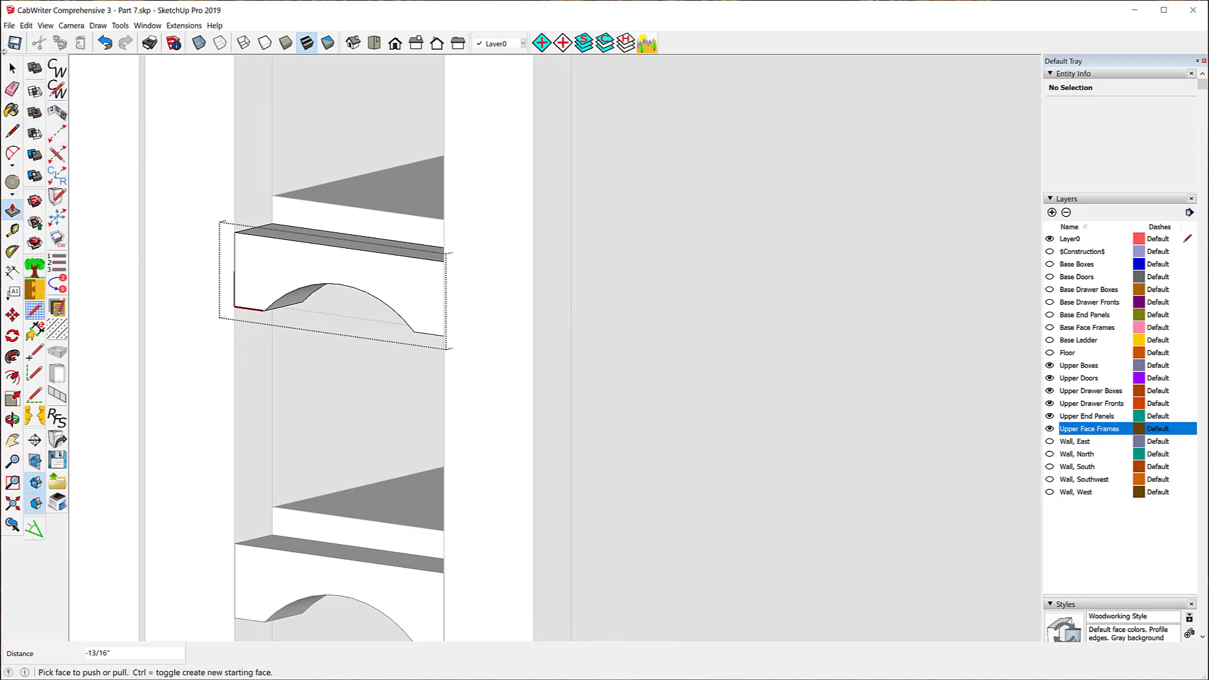
click(12, 67)
Review the arched mid rails along the whole wine rack and measure the vertical spacing between the top two rails' lower corners
scroll(697, 260, down, 3)
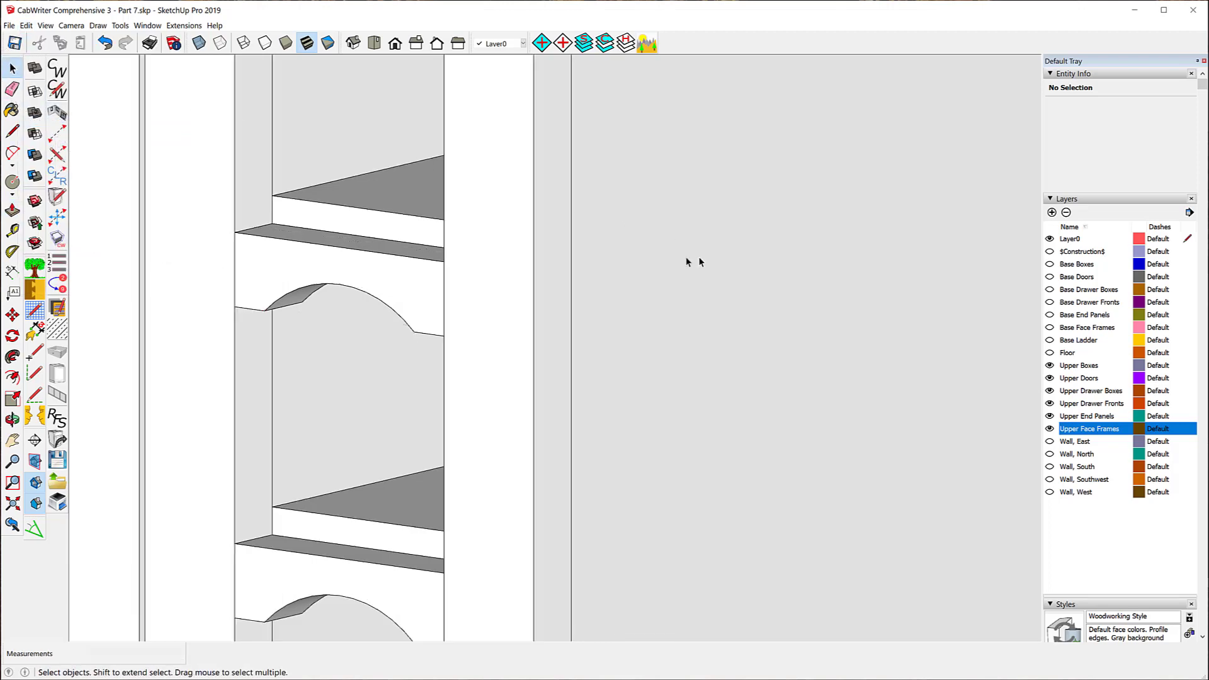
middle_drag(464, 269, 471, 205)
scroll(471, 204, down, 4)
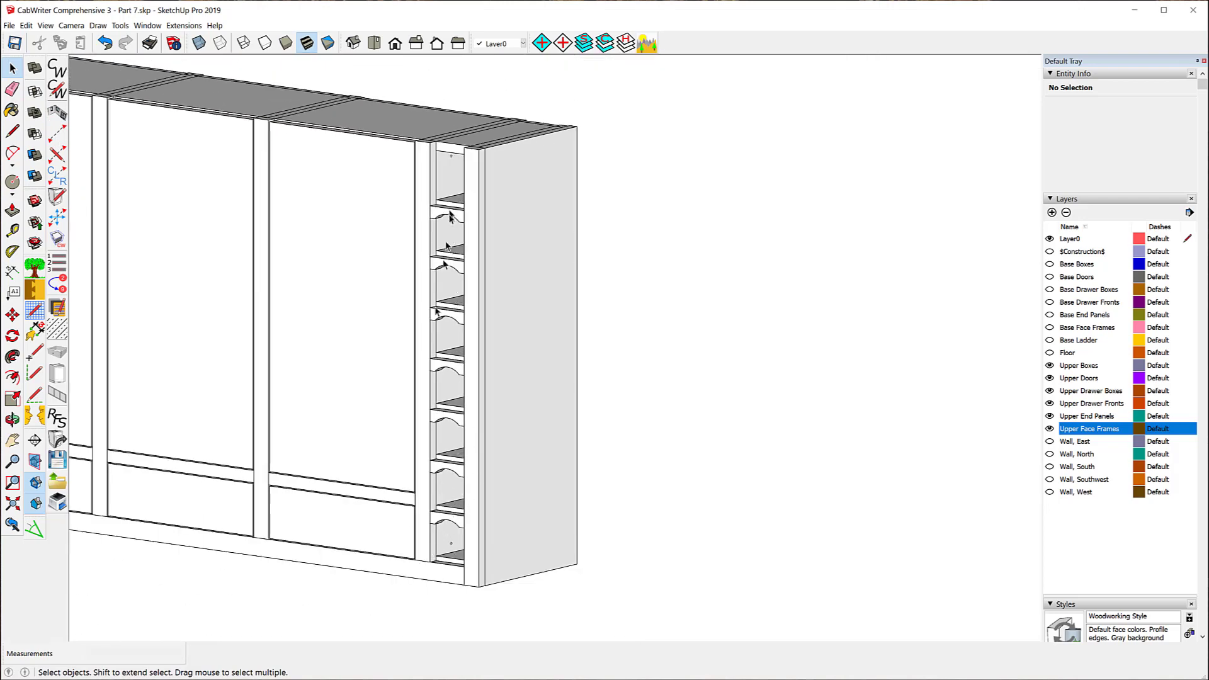
scroll(162, 315, down, 3)
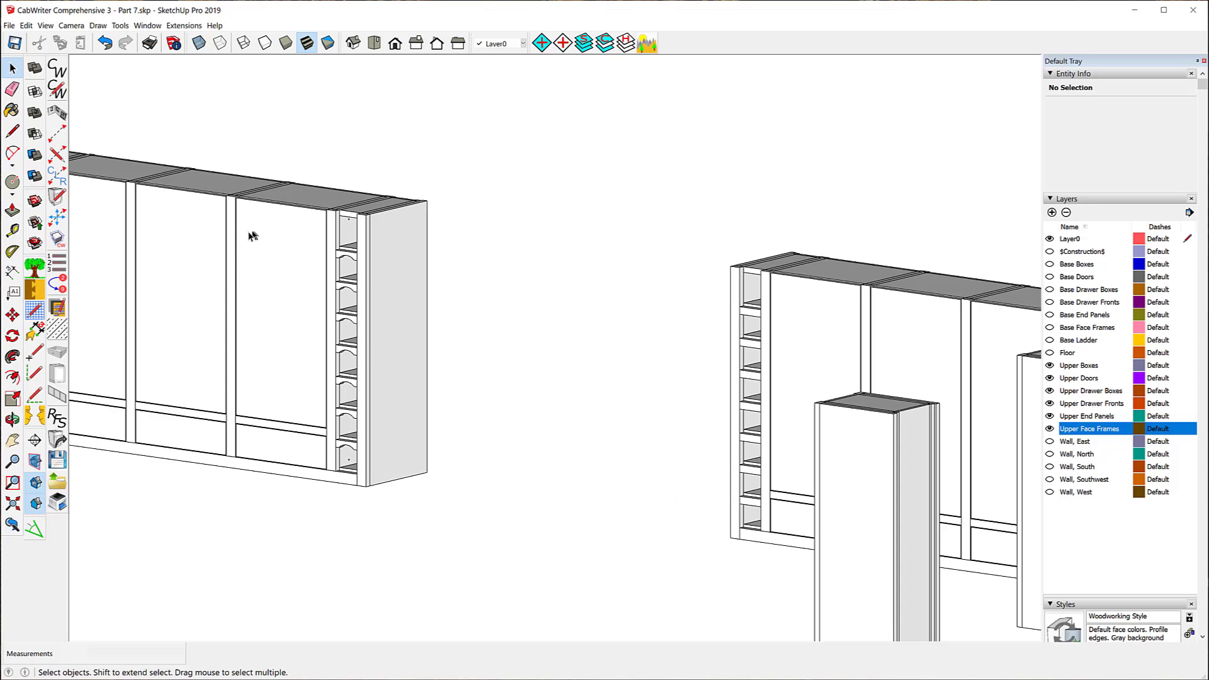
scroll(252, 238, up, 8)
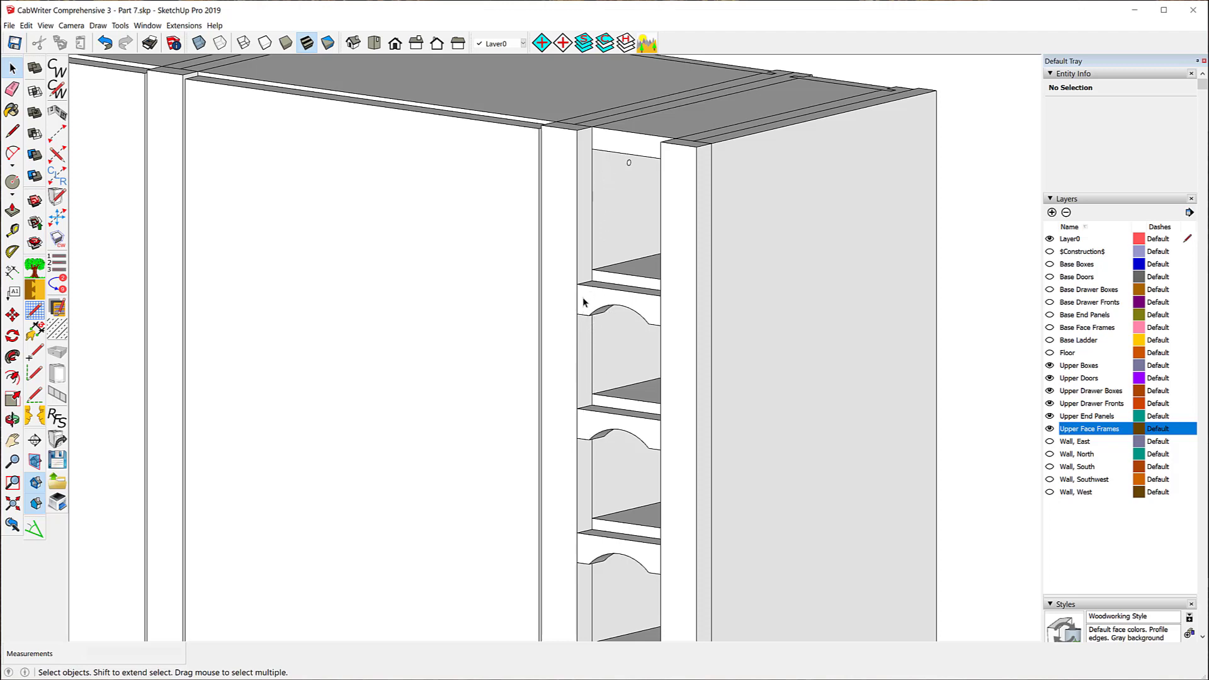
click(12, 231)
click(577, 438)
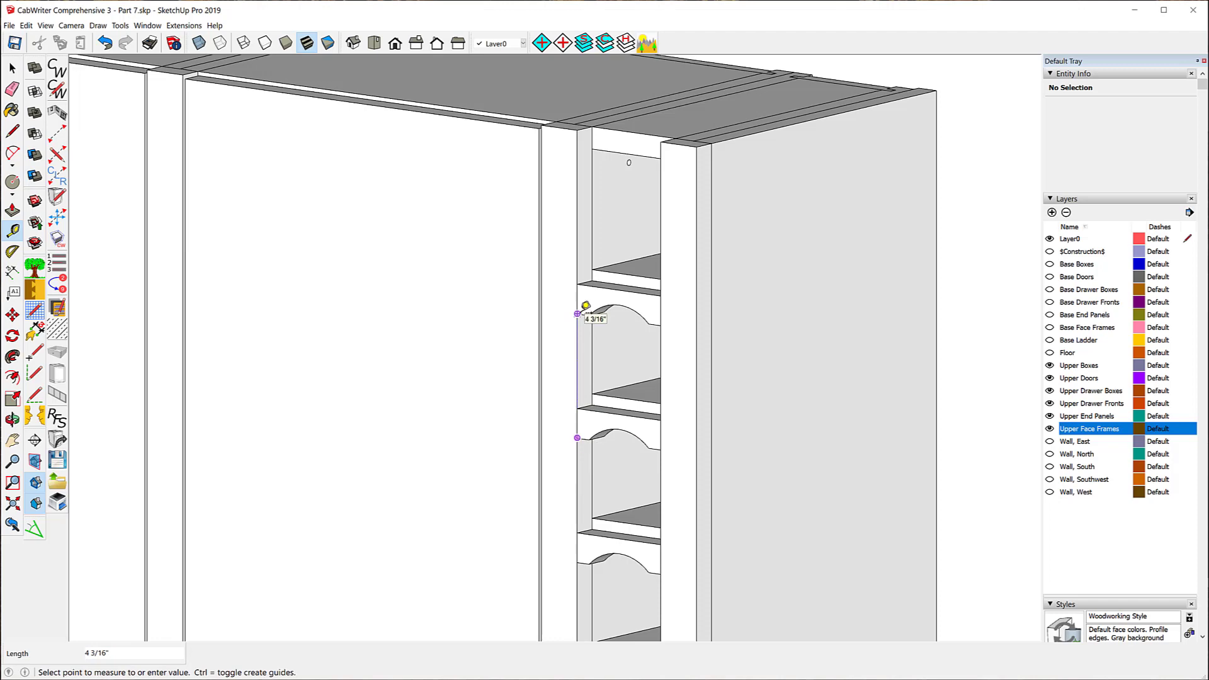
click(585, 307)
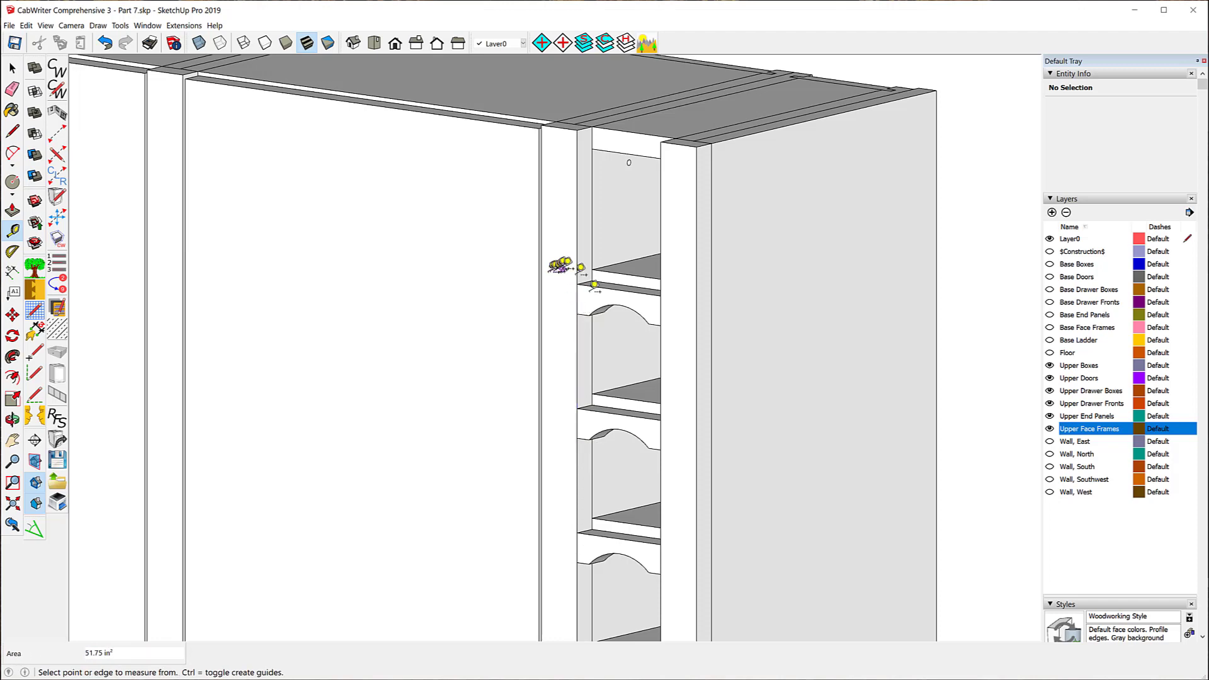
Mark a guide point 4 3/16" above the uppermost mid rail's lower corner and copy the rail up to it
click(578, 313)
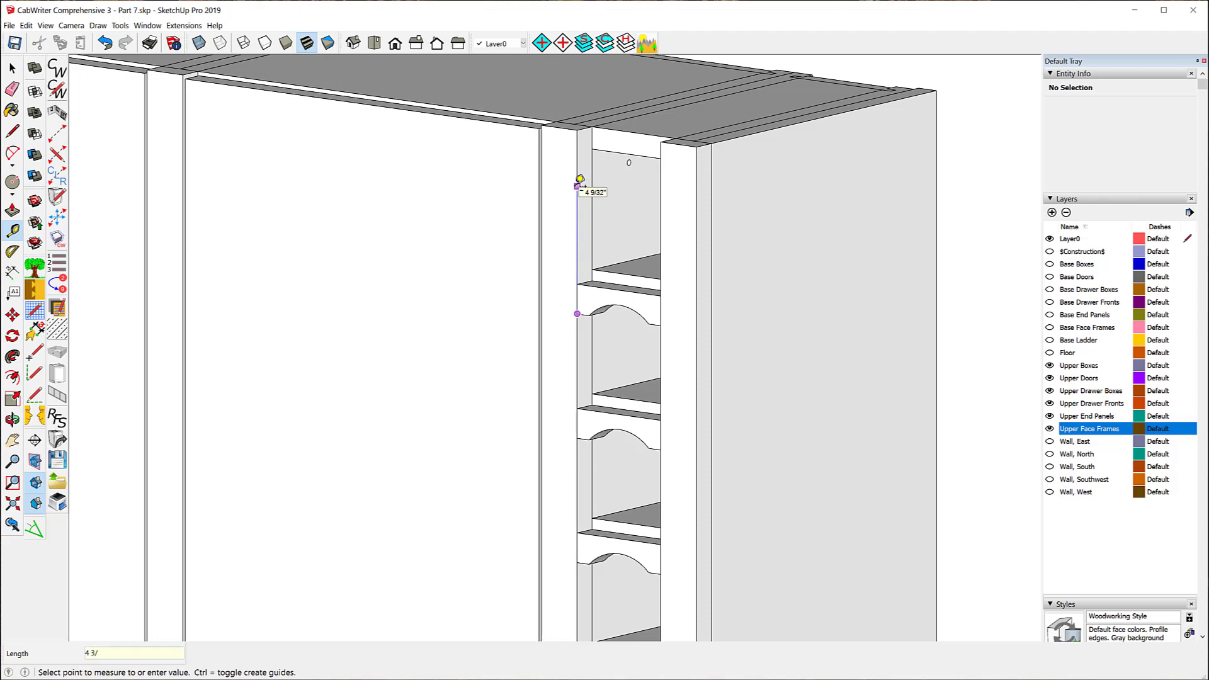
click(578, 184)
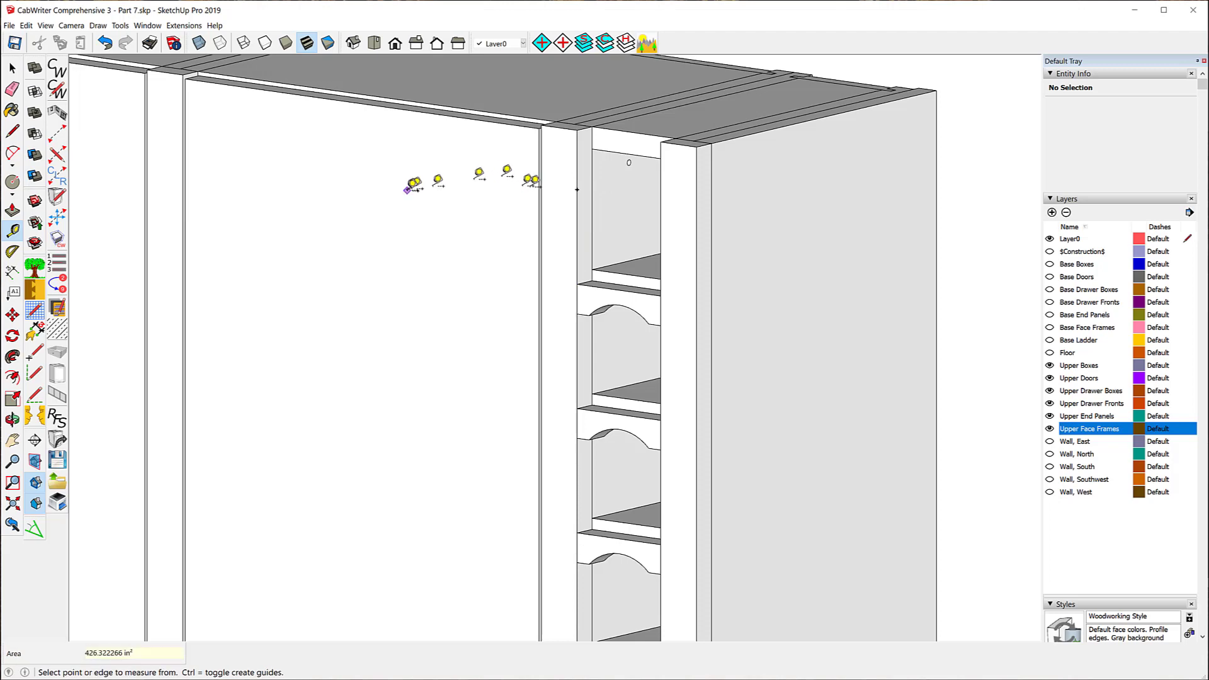
click(13, 67)
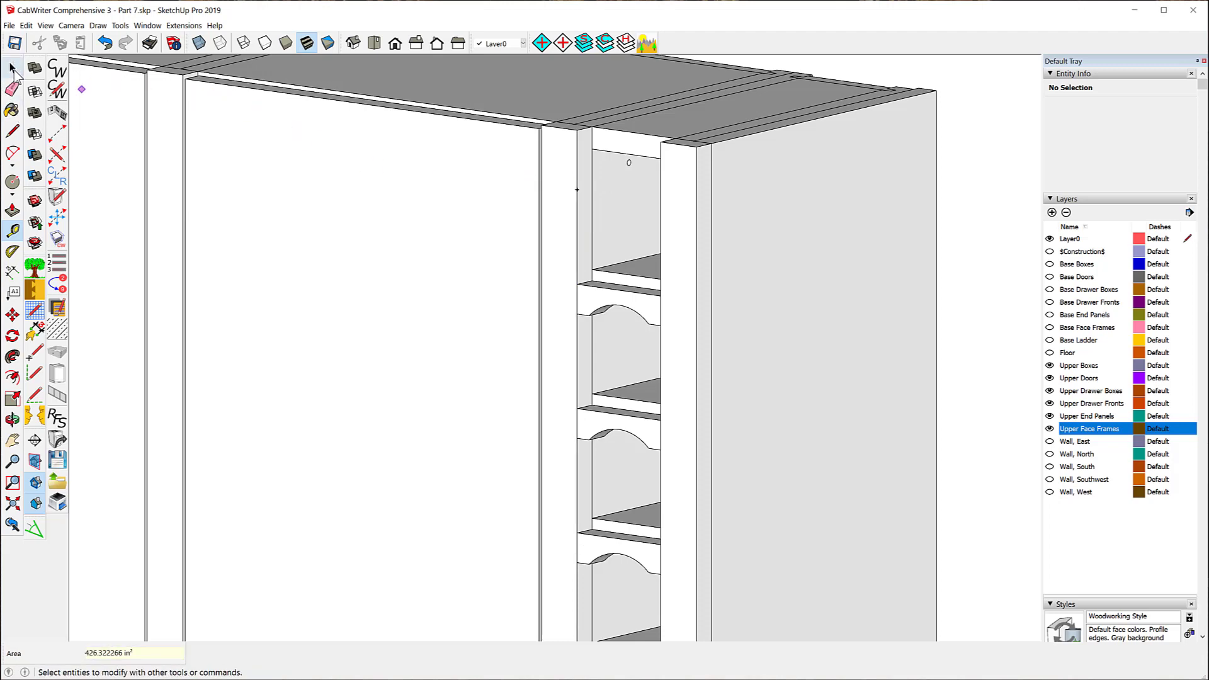
click(586, 301)
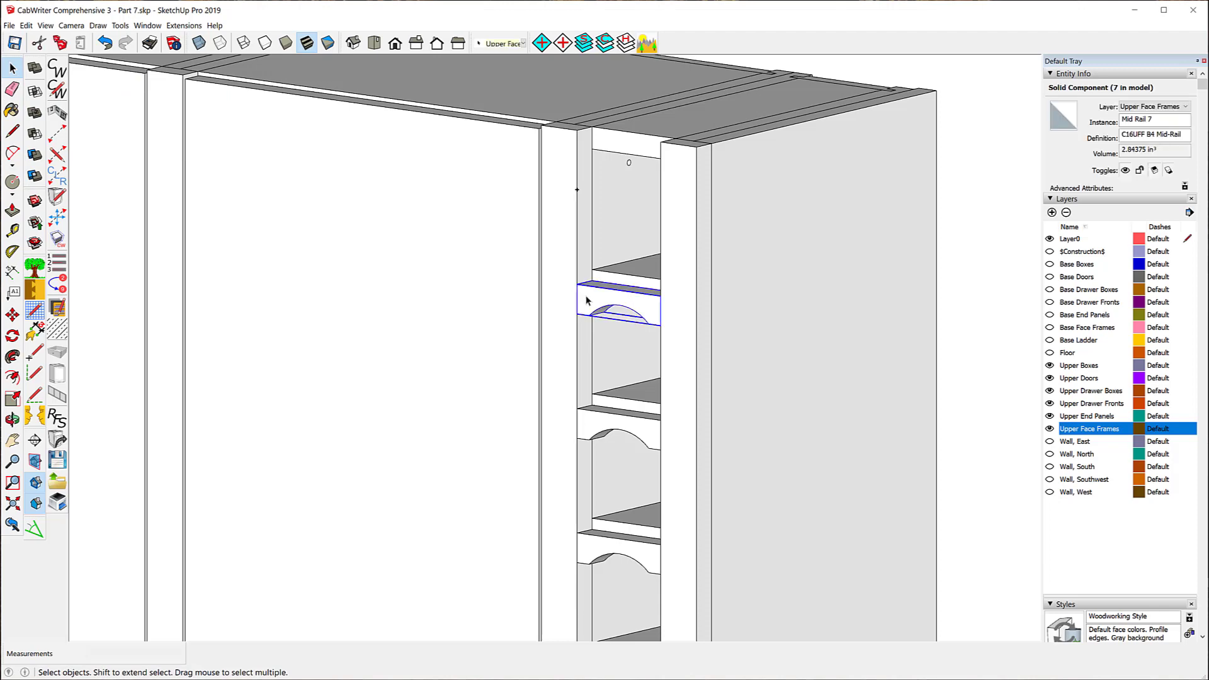
click(13, 315)
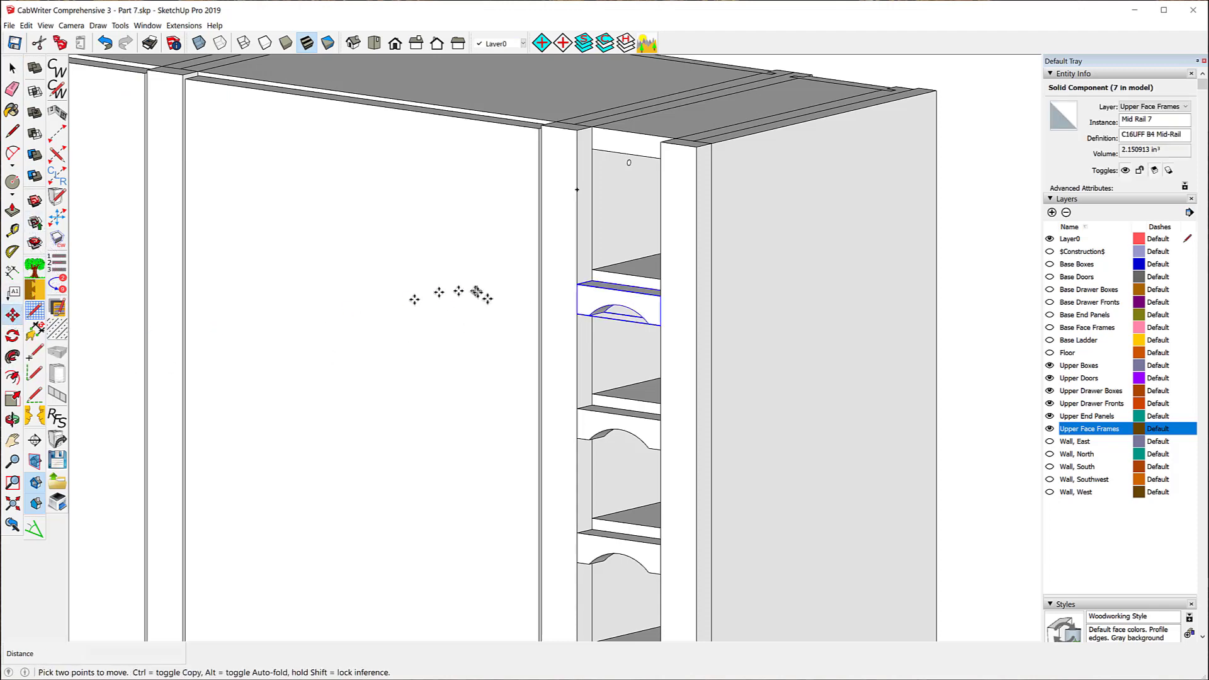
click(577, 313)
key(ctrl)
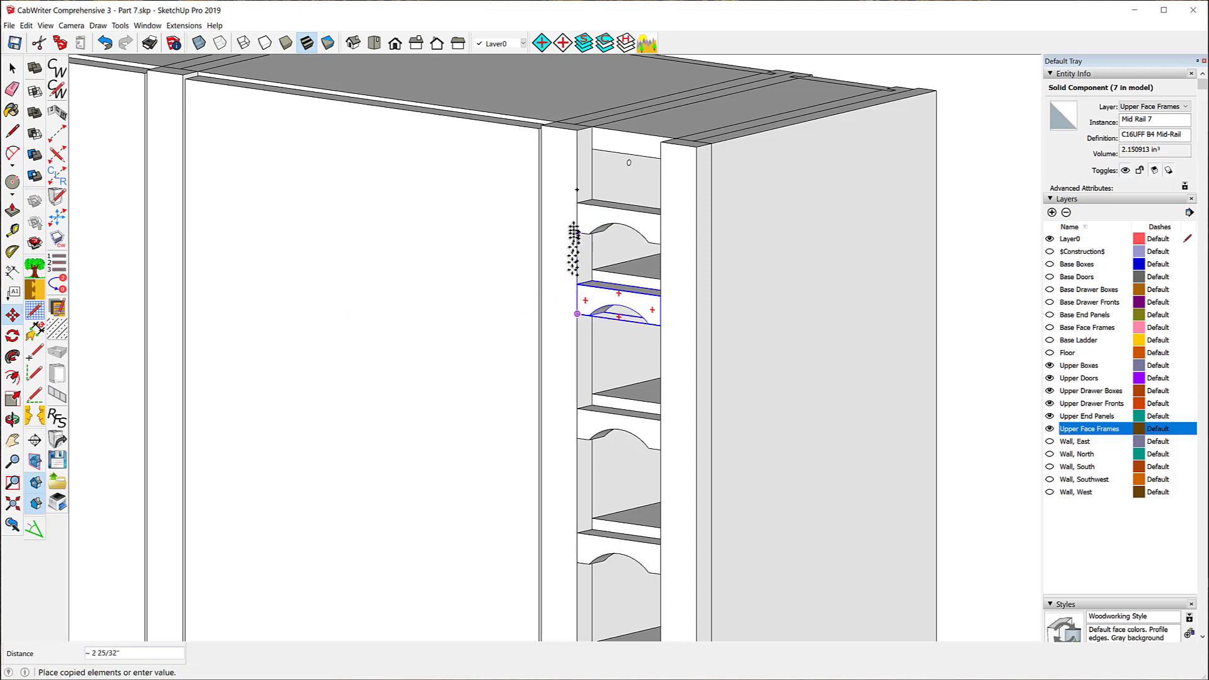
click(576, 191)
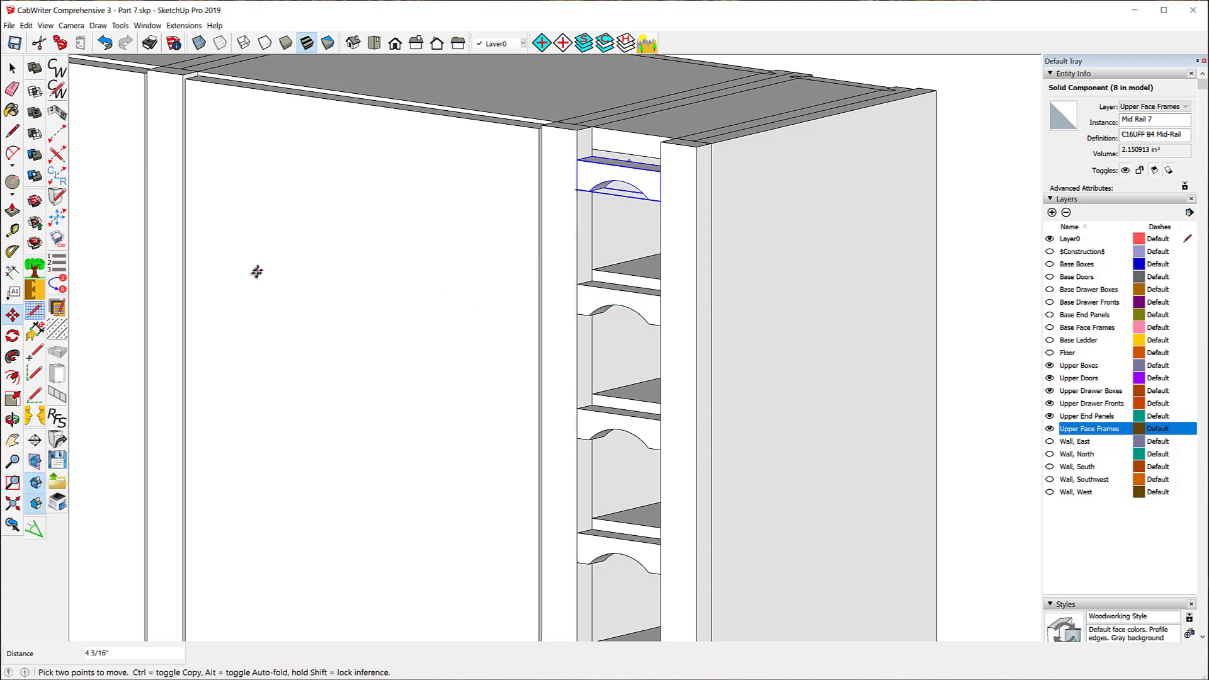
Make the copied rail at the top of the wine rack a unique component
click(11, 68)
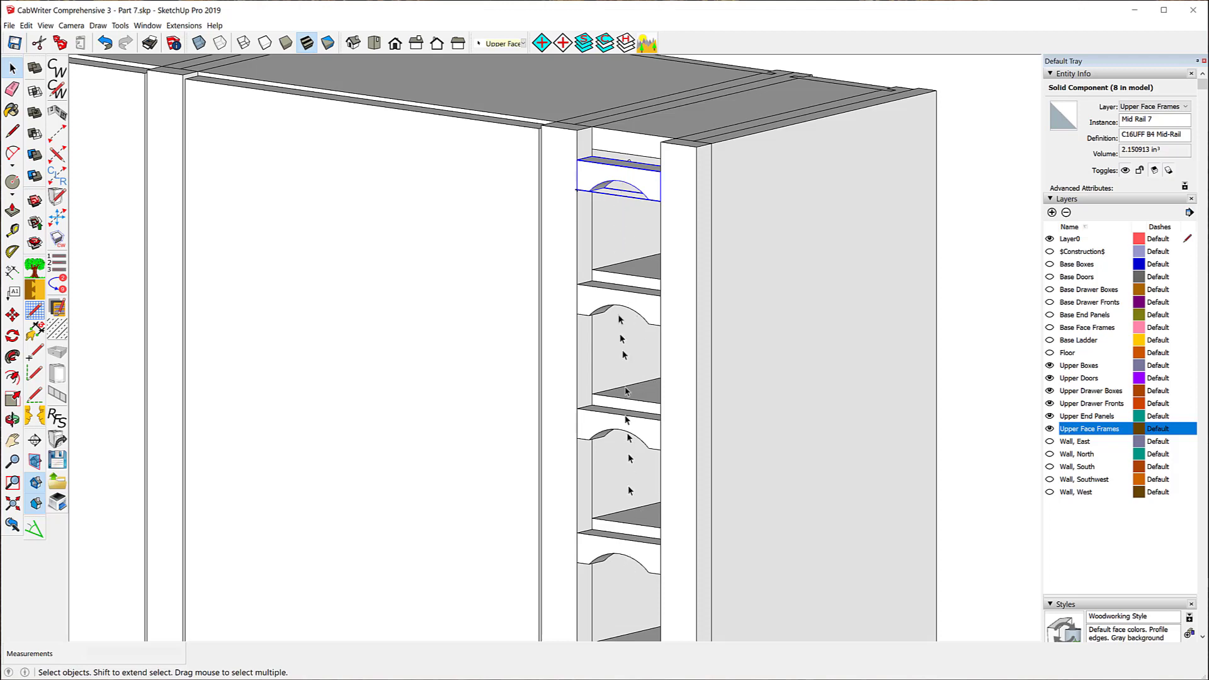
right_click(600, 180)
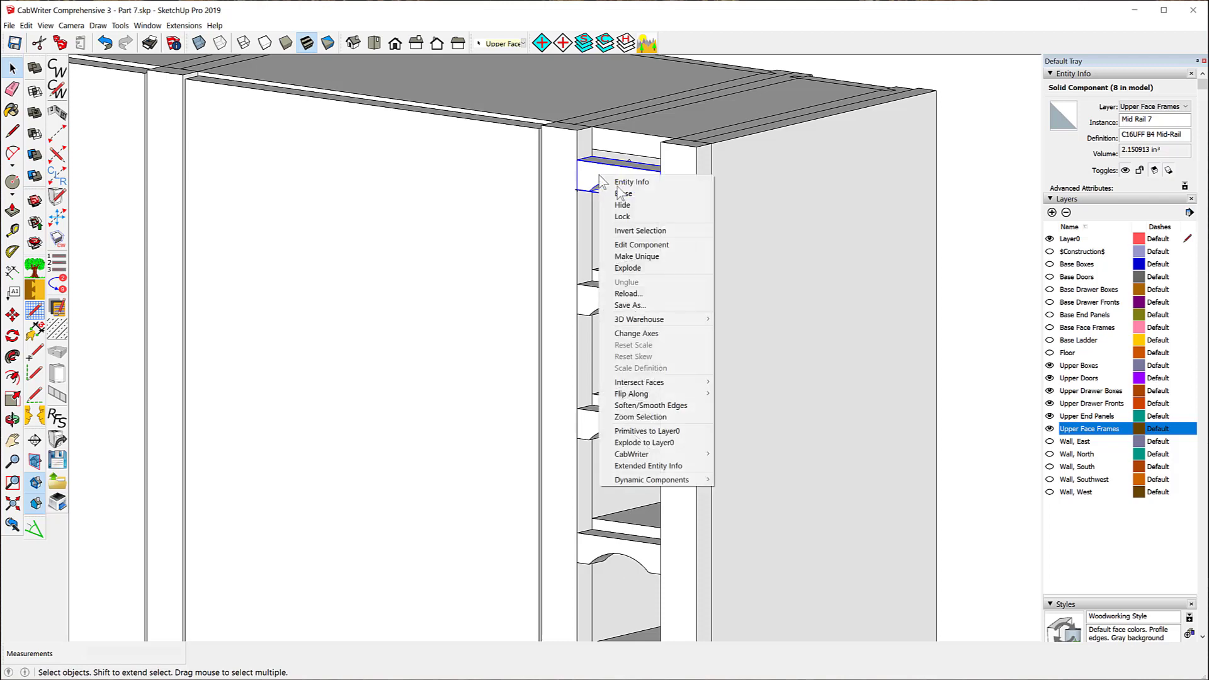
click(638, 256)
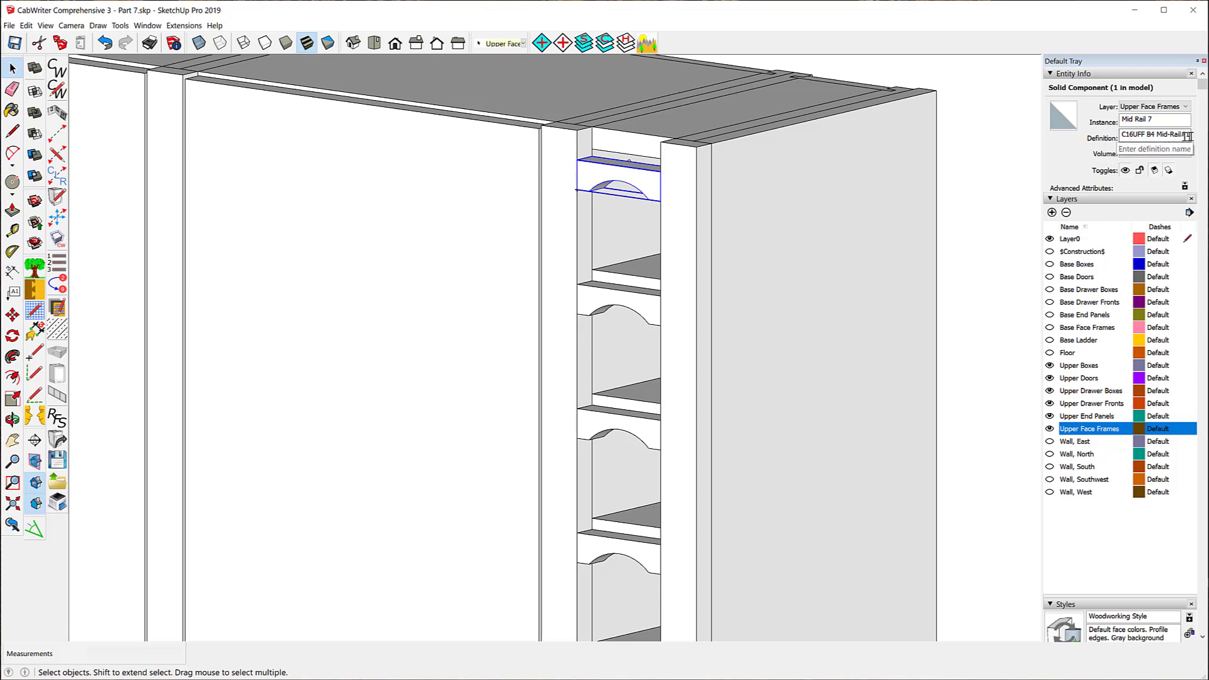
Edit the unique rail, extend its top face 1" up to the top of the face frame, and close the component
right_click(592, 179)
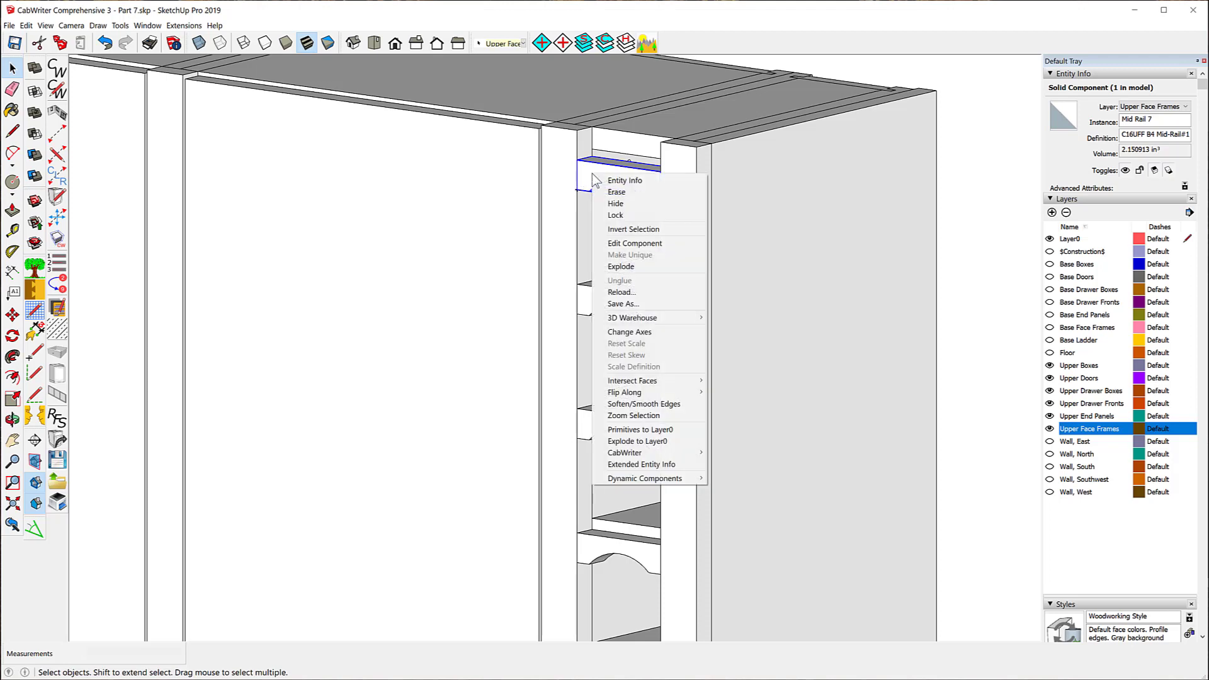
click(633, 243)
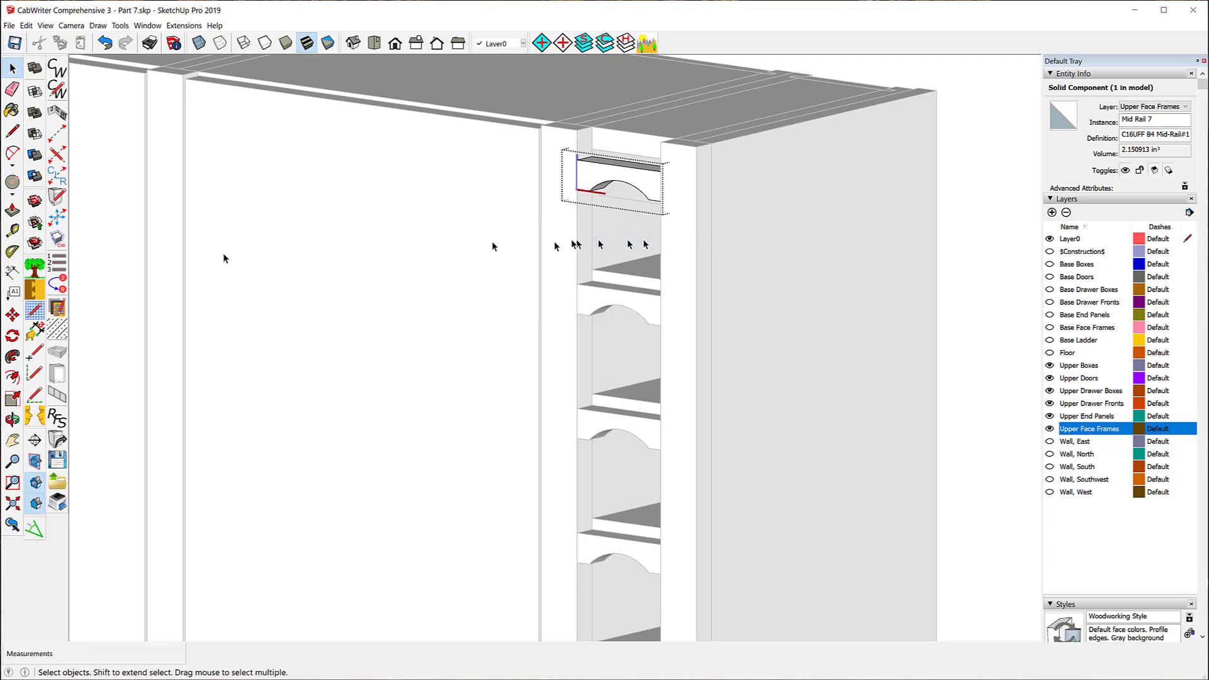
click(12, 211)
scroll(608, 110, up, 2)
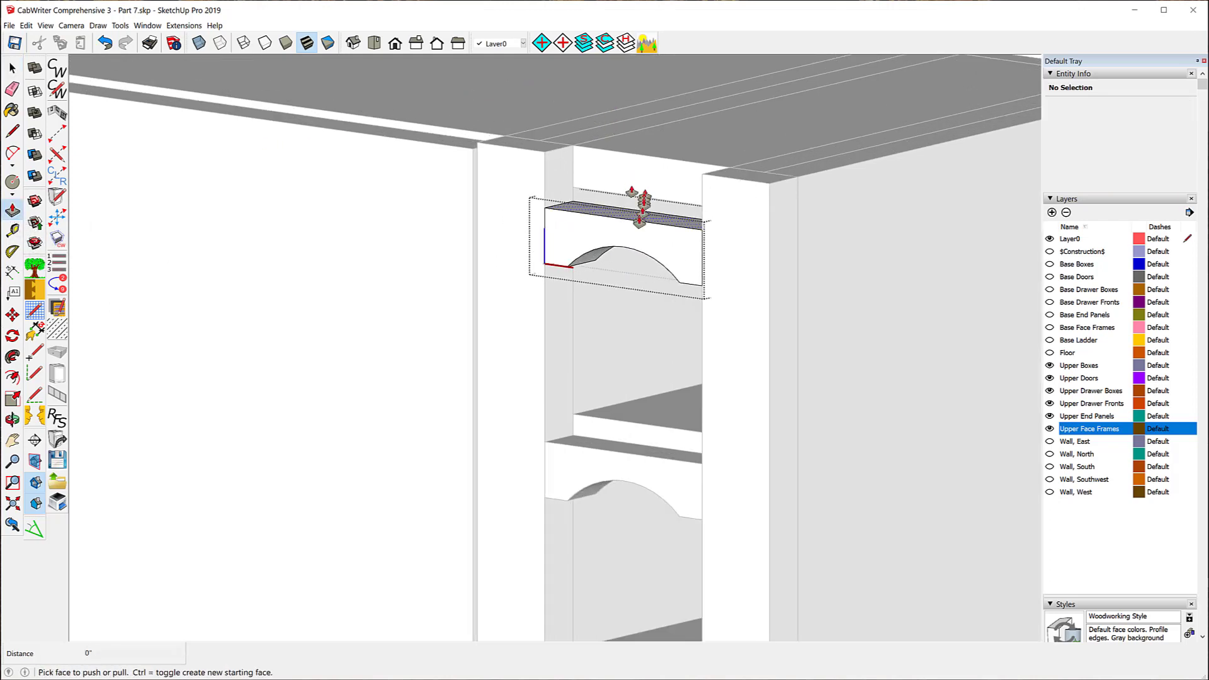
drag(640, 220, 545, 163)
scroll(540, 165, down, 3)
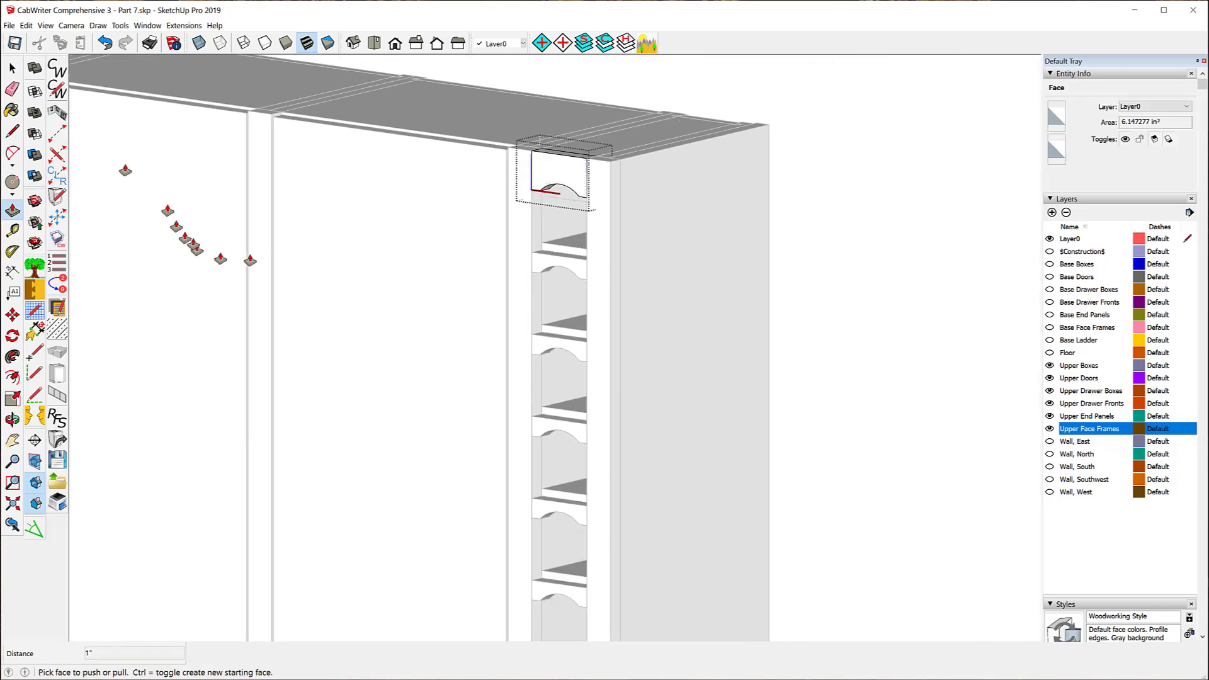
click(13, 69)
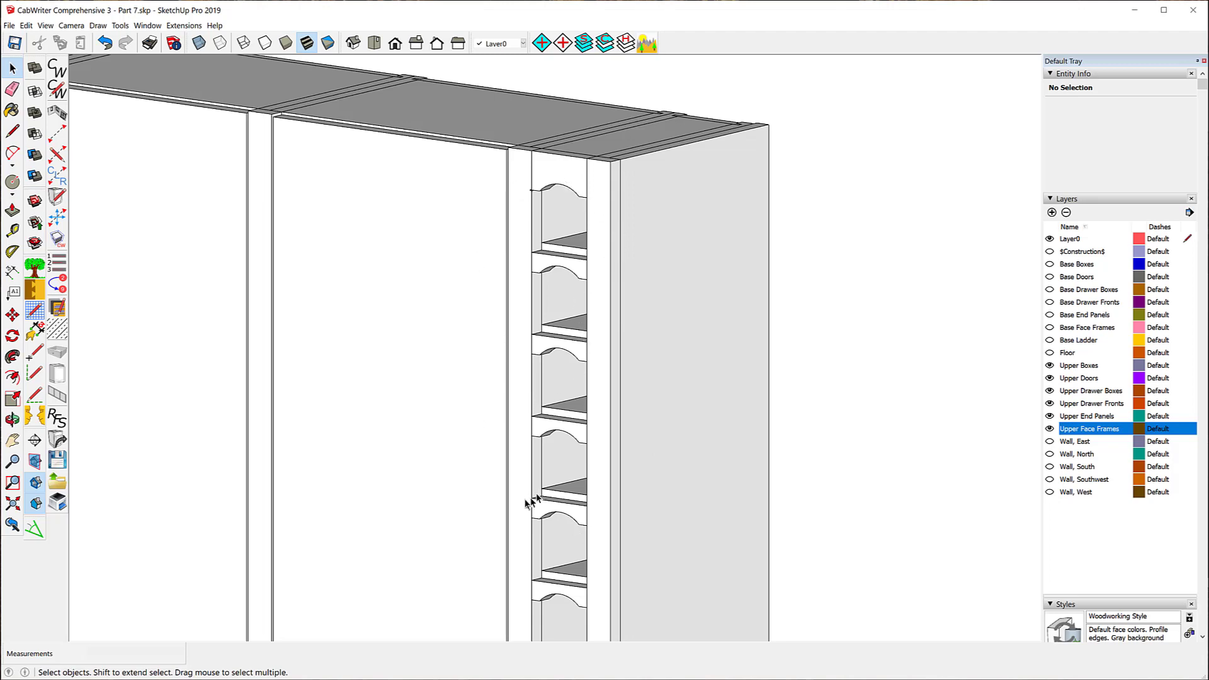
Bring up Make CabWriter Component for the wine rack's new top rail and set its sub-type to the Top rail
scroll(516, 252, down, 4)
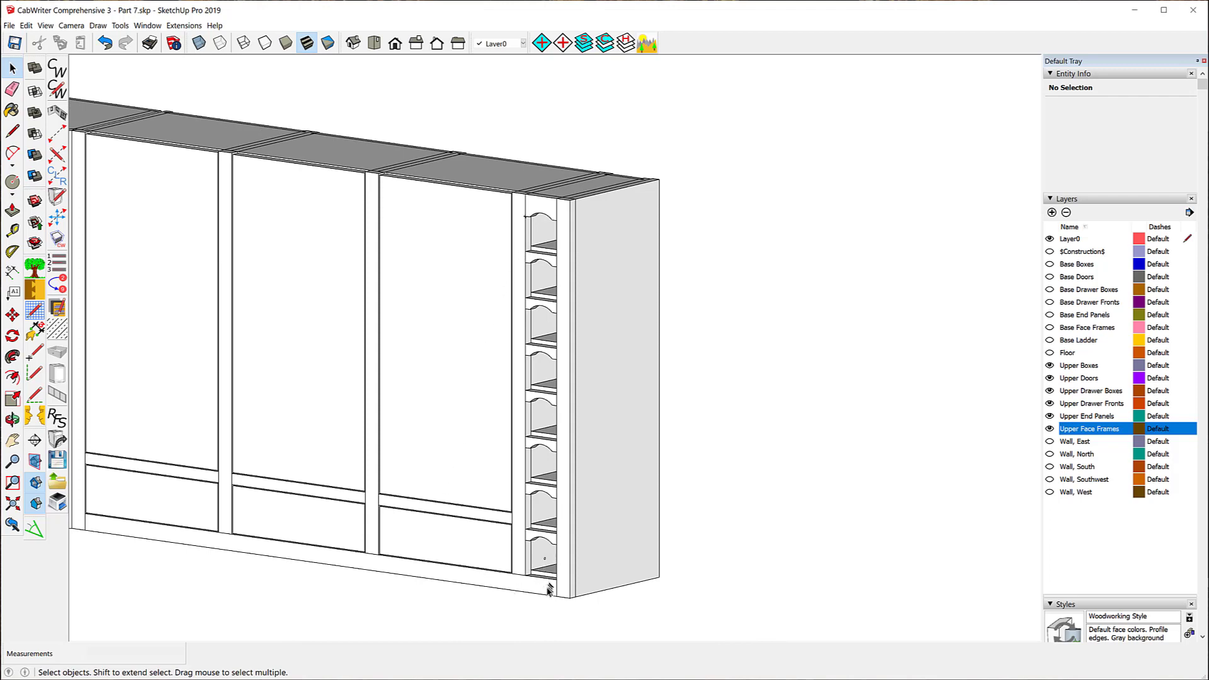
scroll(537, 586, up, 4)
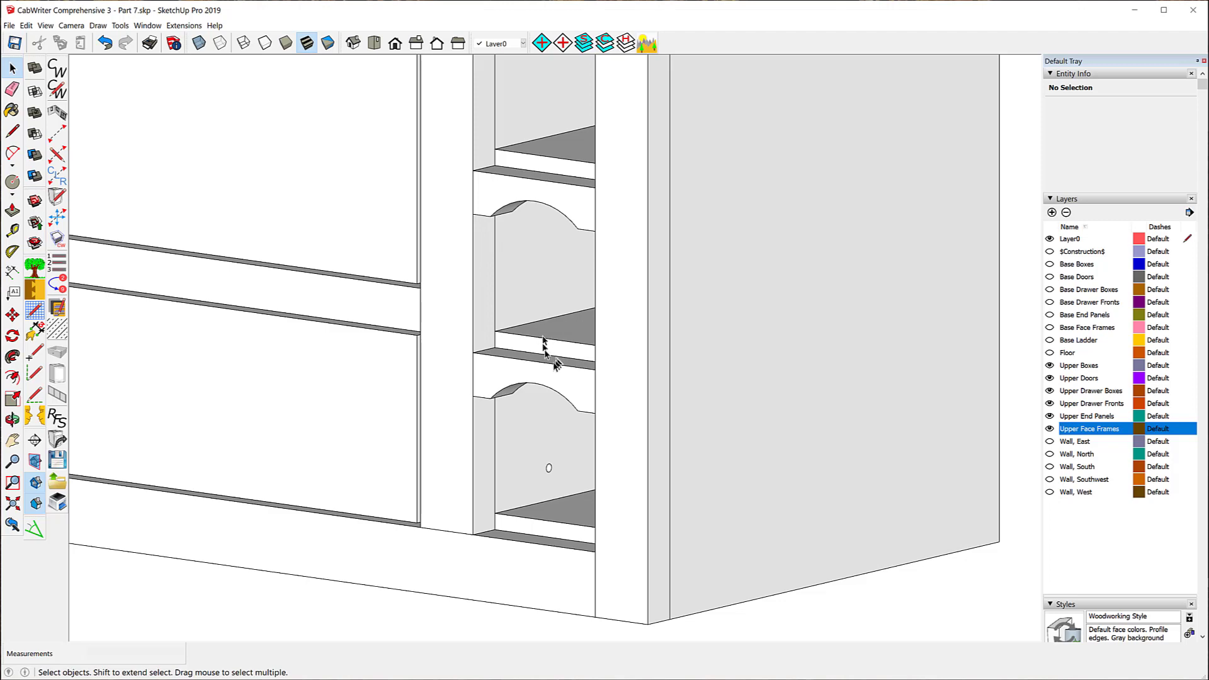
scroll(554, 410, down, 8)
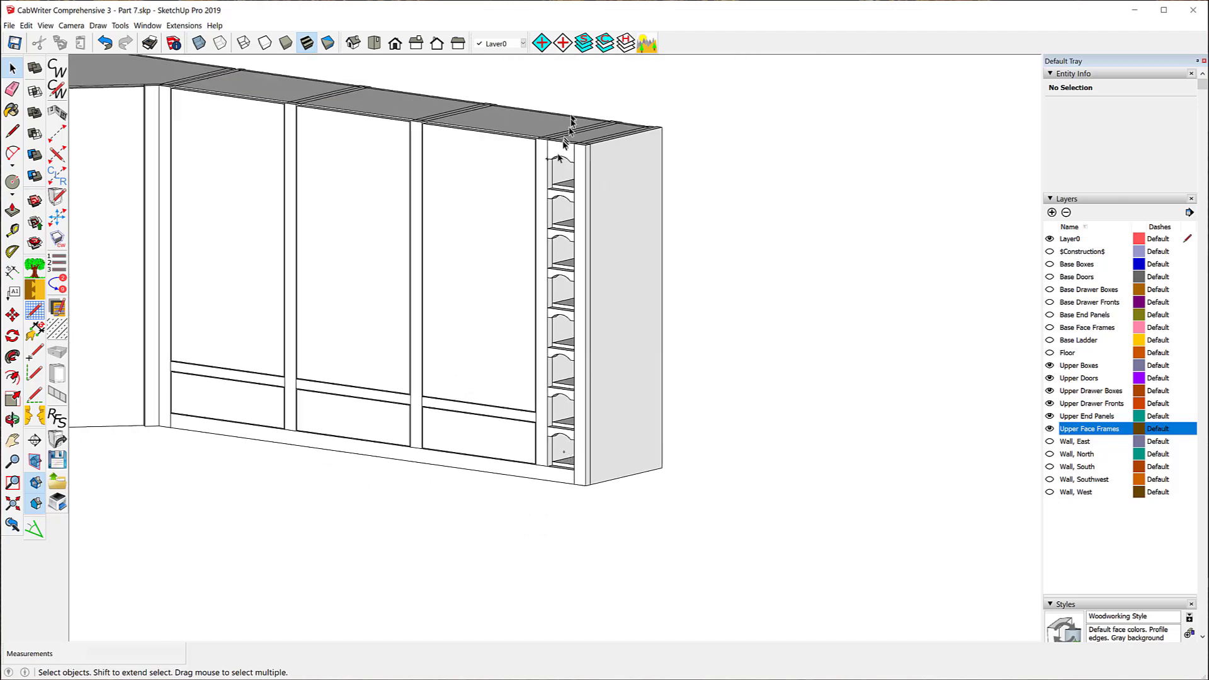
click(557, 153)
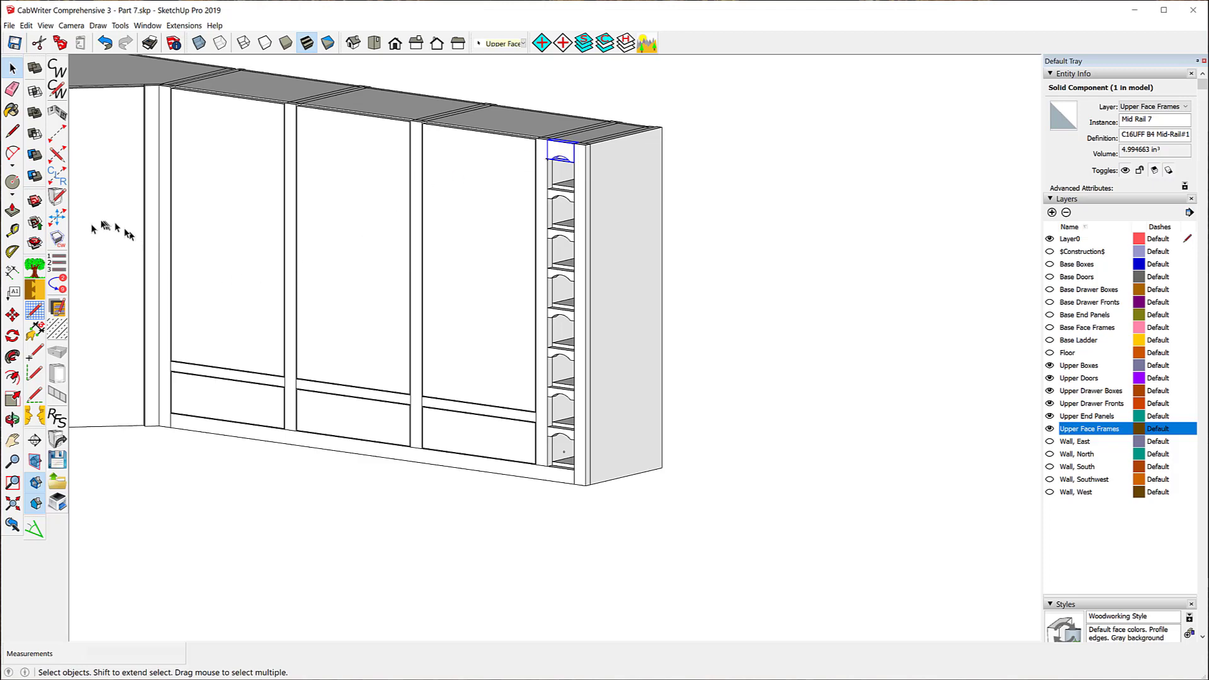
click(58, 238)
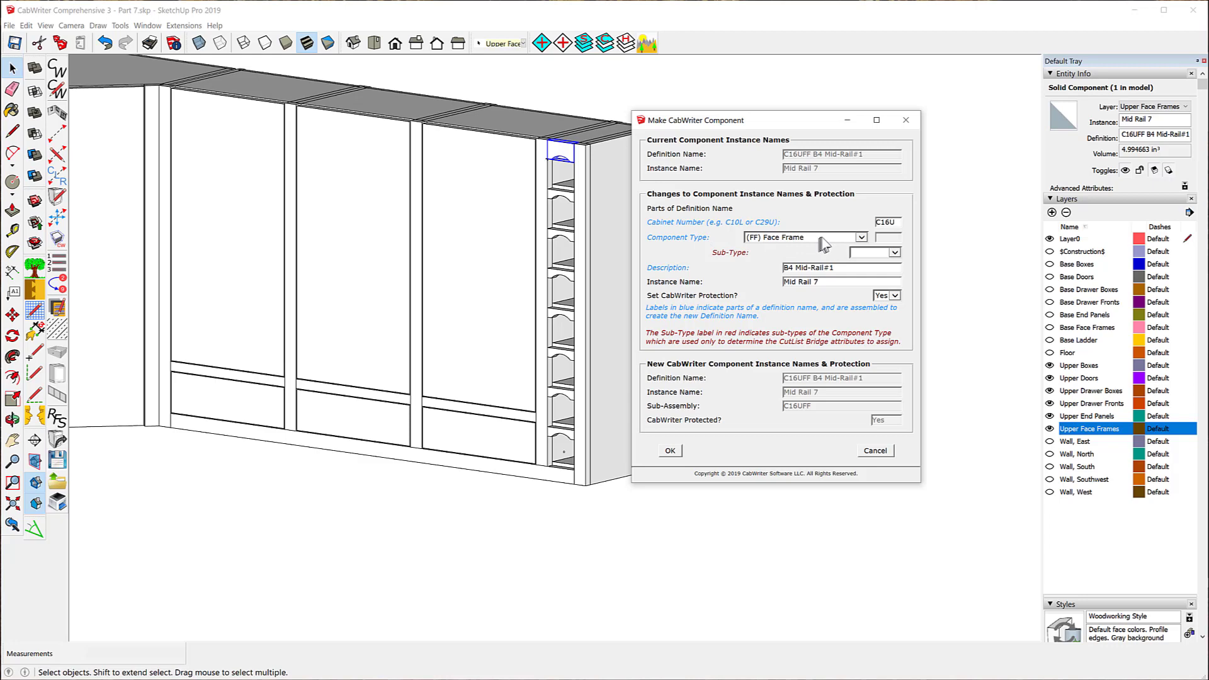
click(895, 253)
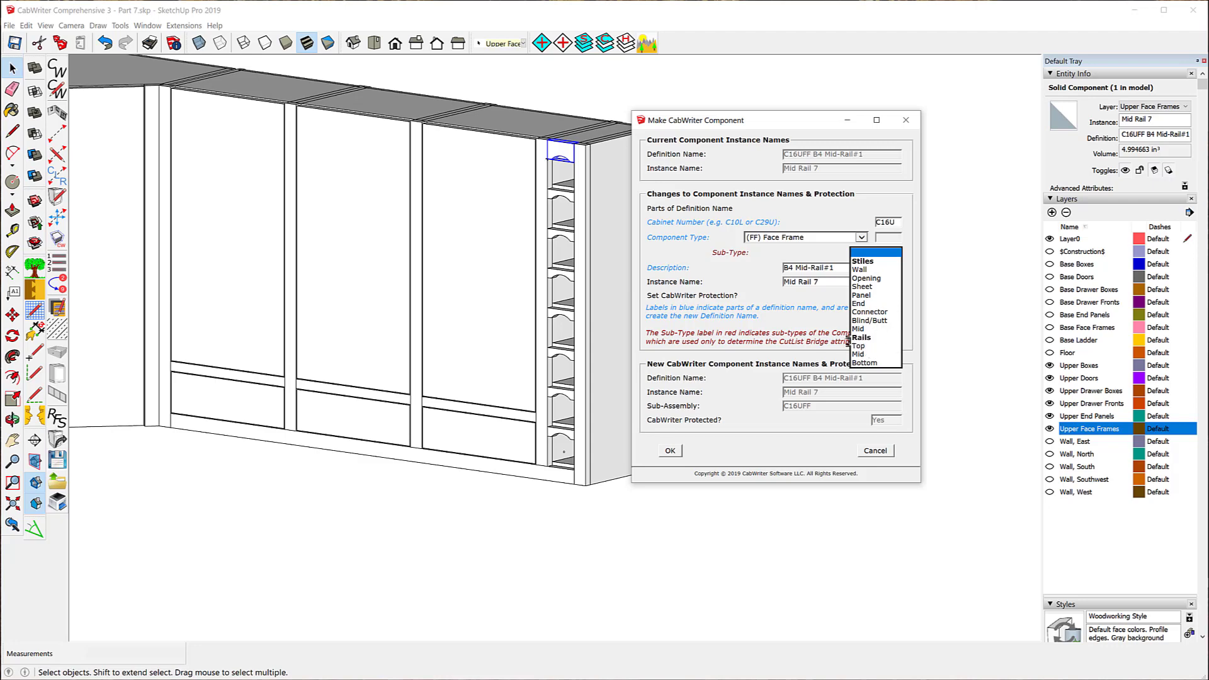
click(859, 346)
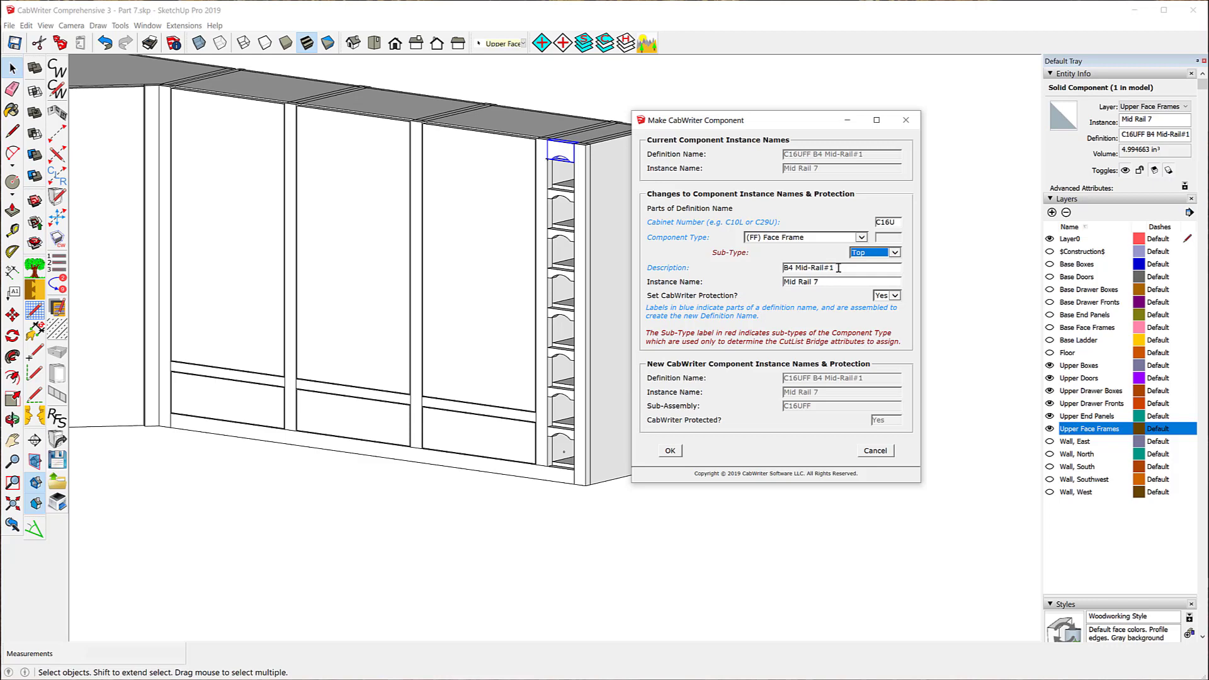
Set both the component's description and its instance name to B4 Top Rail and apply the changes
drag(838, 268, 801, 271)
text(Top)
drag(821, 282, 790, 282)
drag(827, 267, 779, 268)
right_click(797, 267)
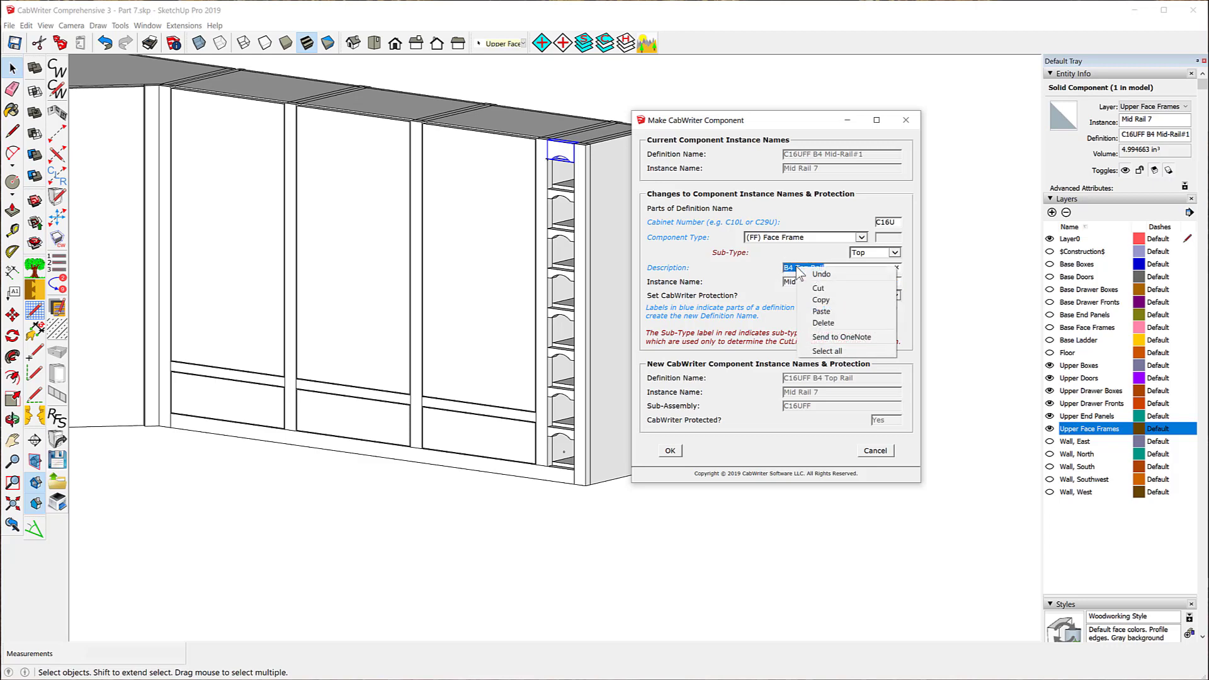
click(821, 300)
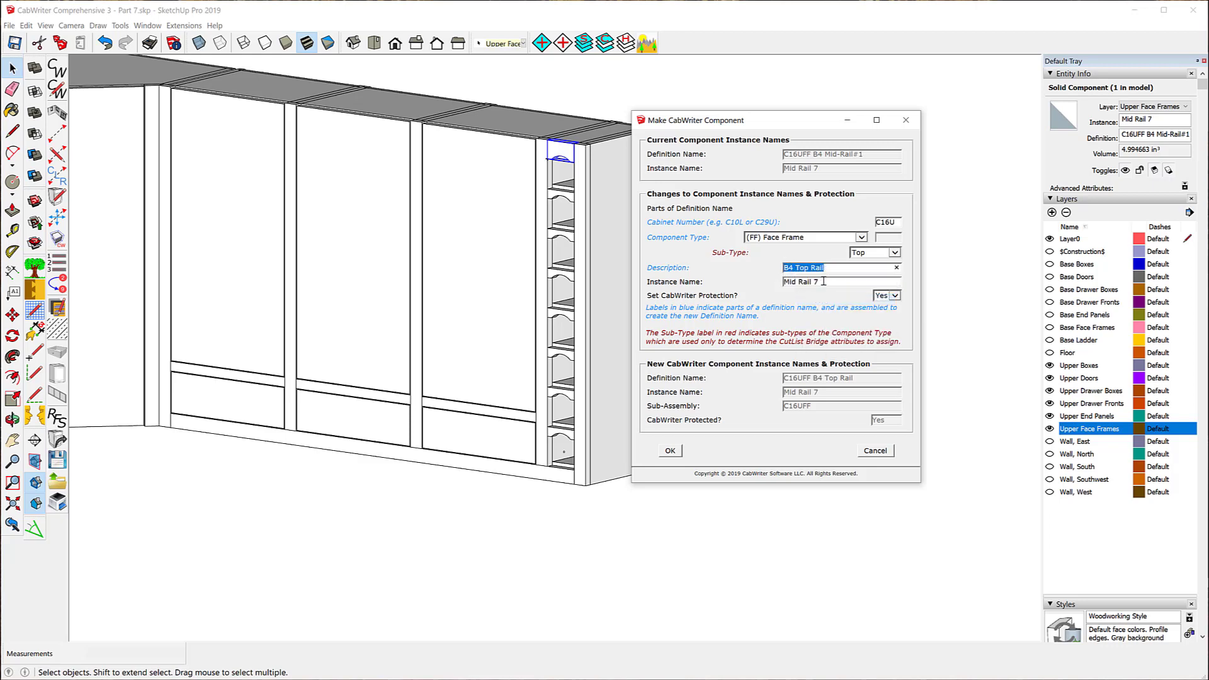
key(Tab)
key(ctrl+v)
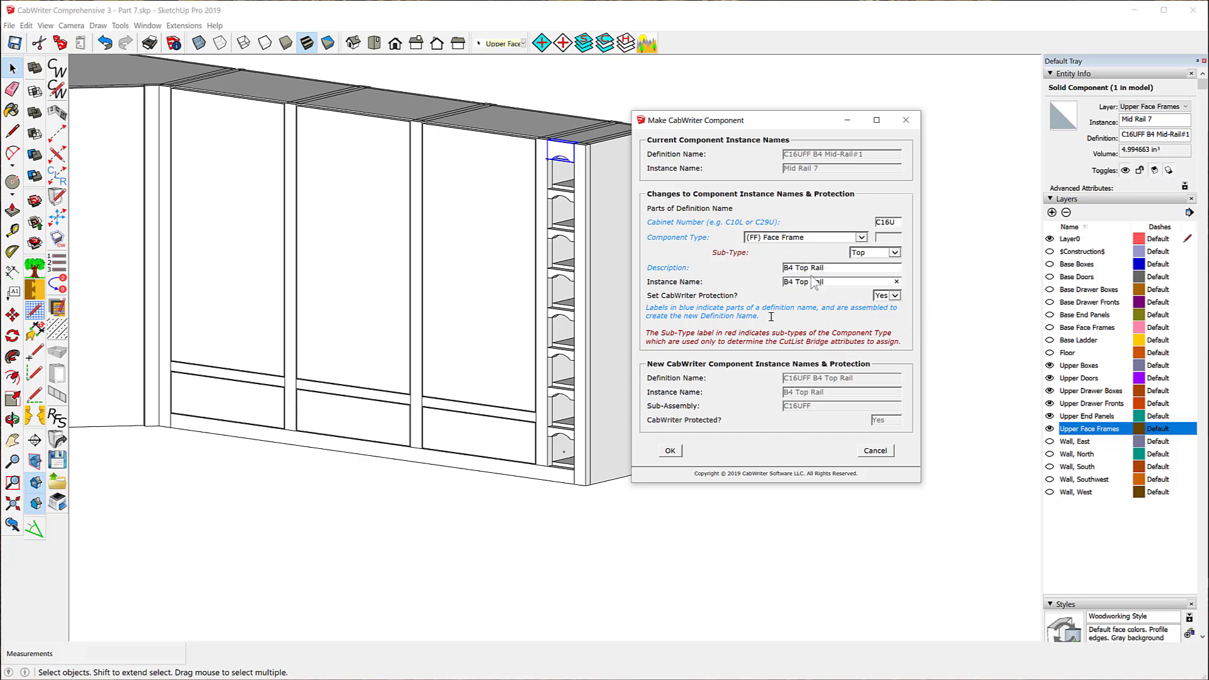
click(671, 451)
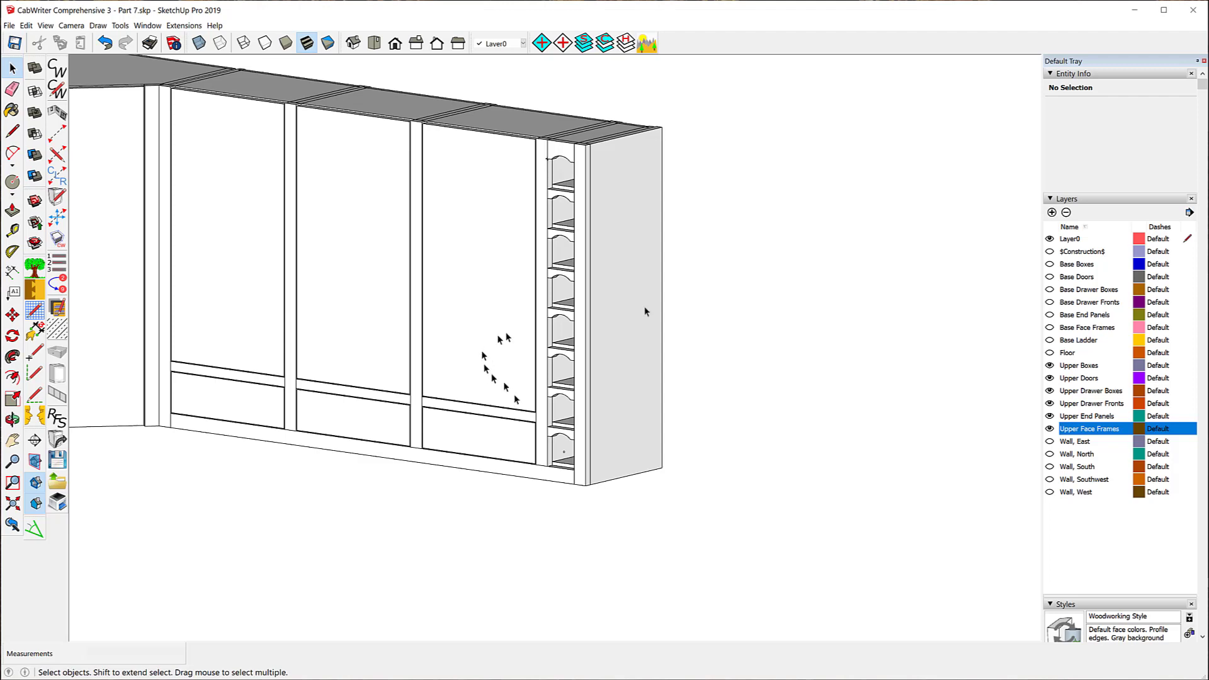
Unlock the Left End Connector stile where the corner cabinet meets the straight run of upper cabinets, and clear the selection
scroll(872, 285, down, 3)
scroll(441, 136, up, 3)
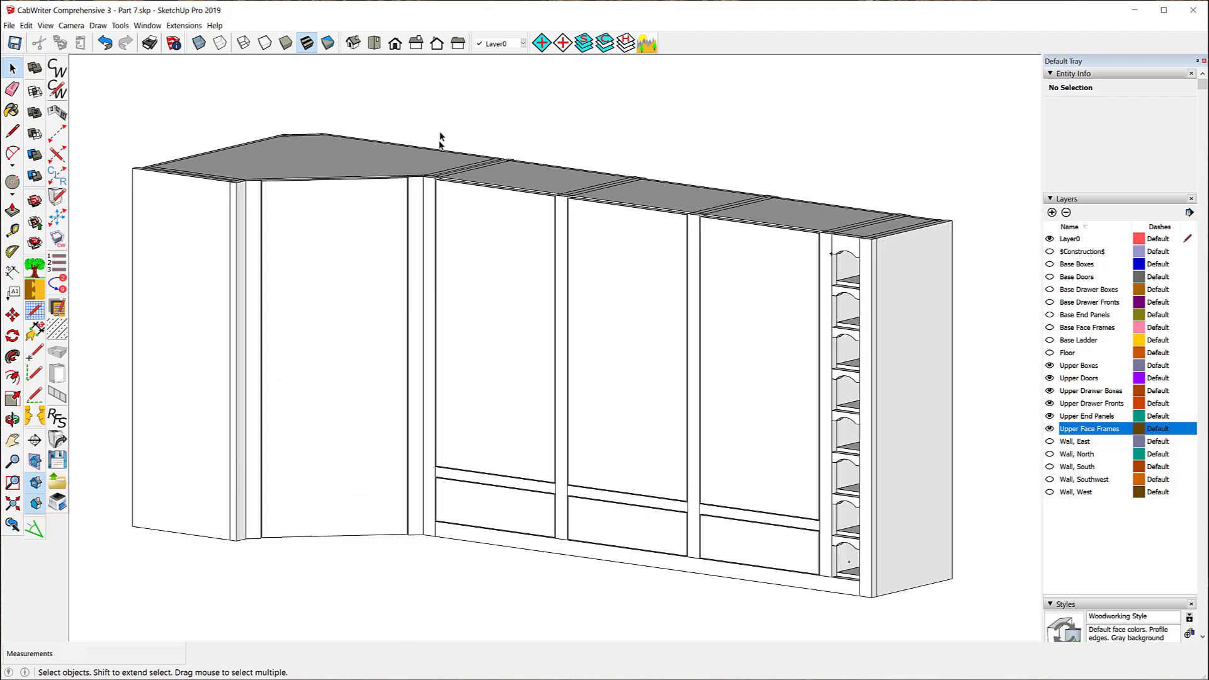
mouse_move(438, 153)
middle_down()
mouse_move(404, 233)
mouse_move(420, 270)
middle_up()
scroll(410, 141, up, 5)
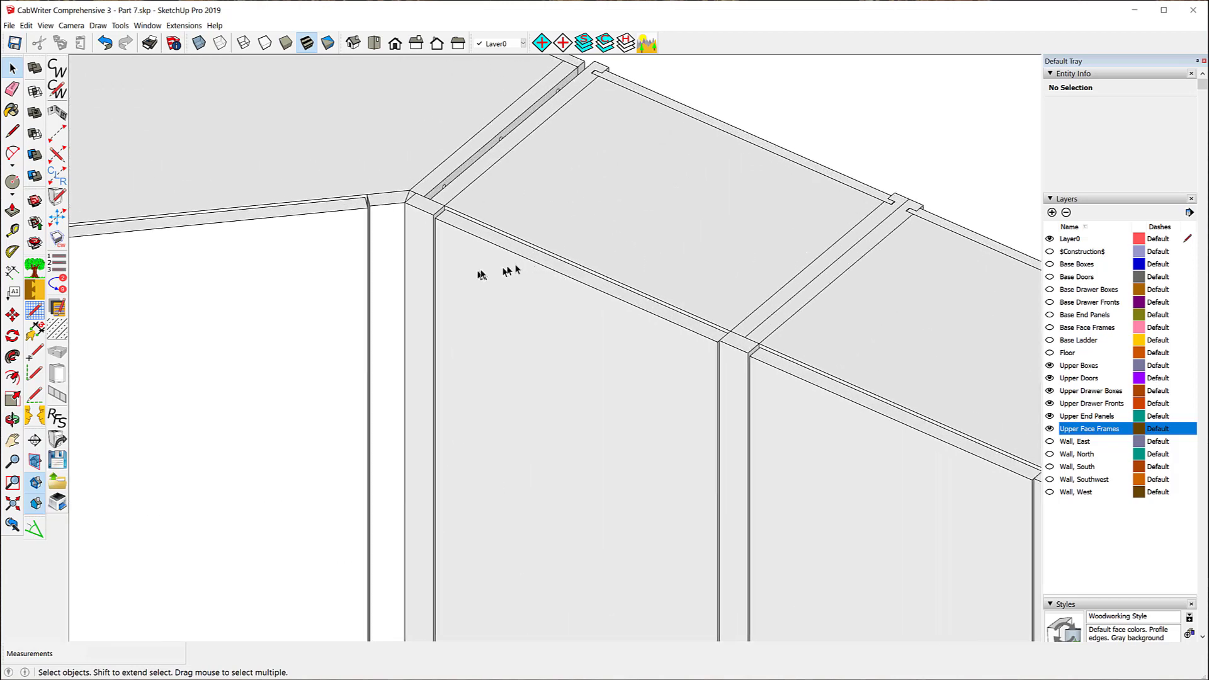
click(427, 211)
right_click(428, 211)
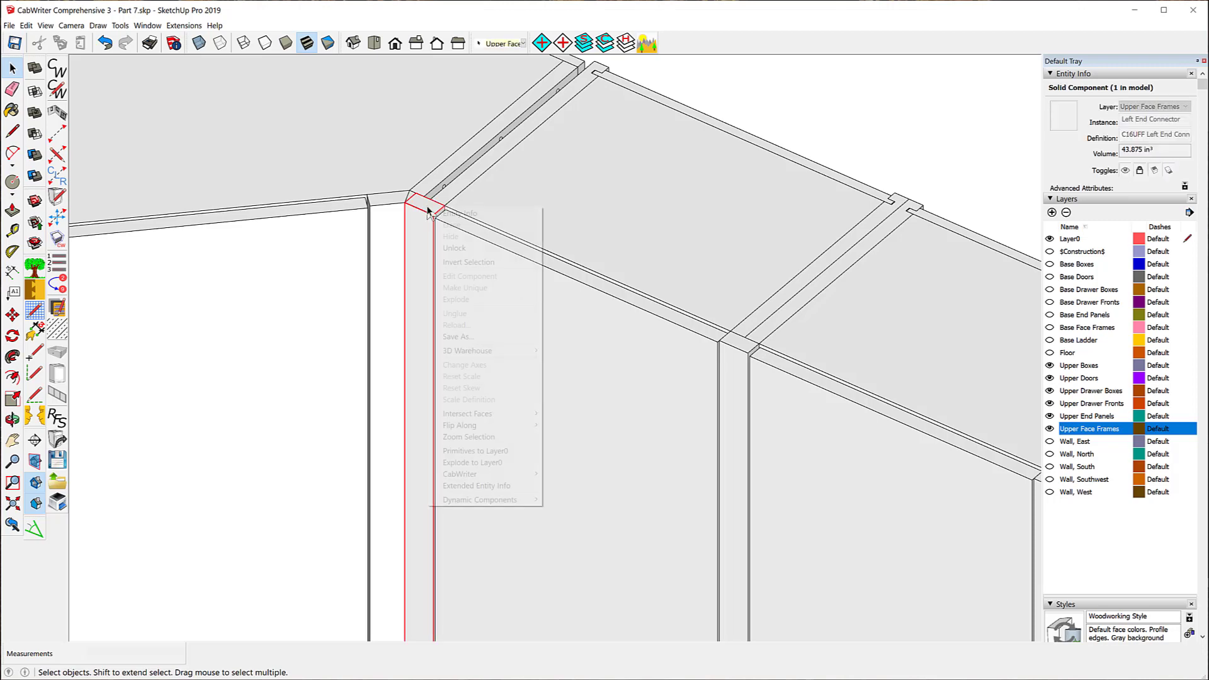
click(454, 249)
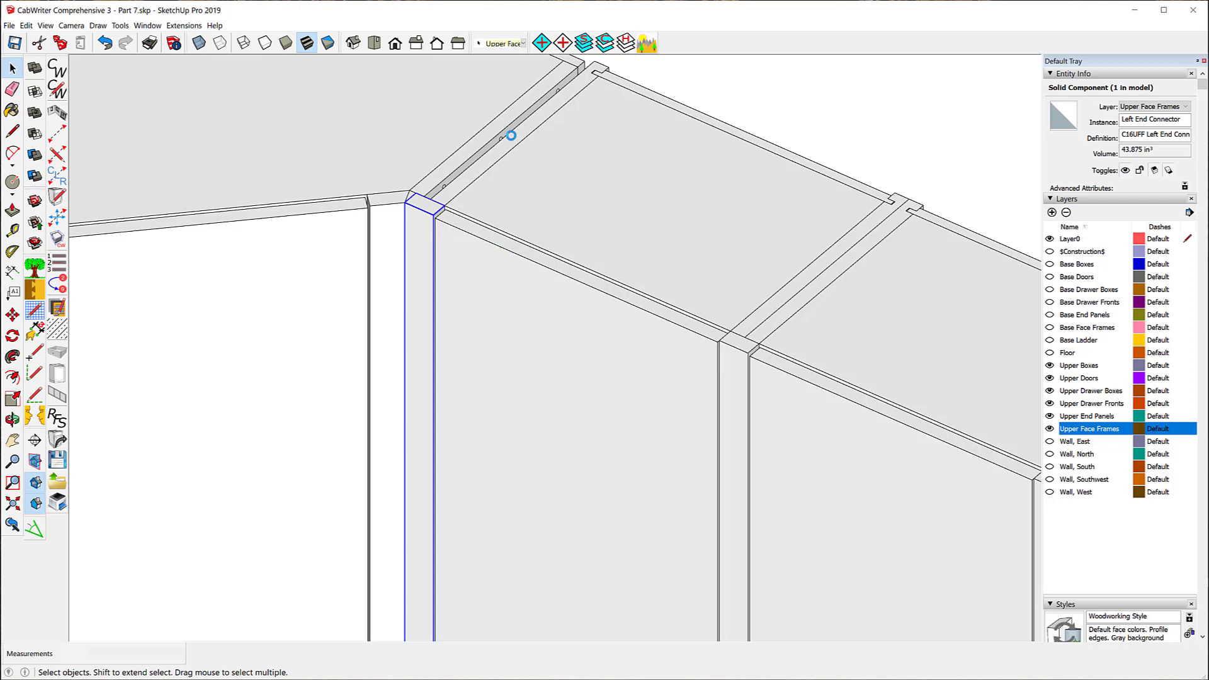
key(ctrl+t)
scroll(569, 150, down, 5)
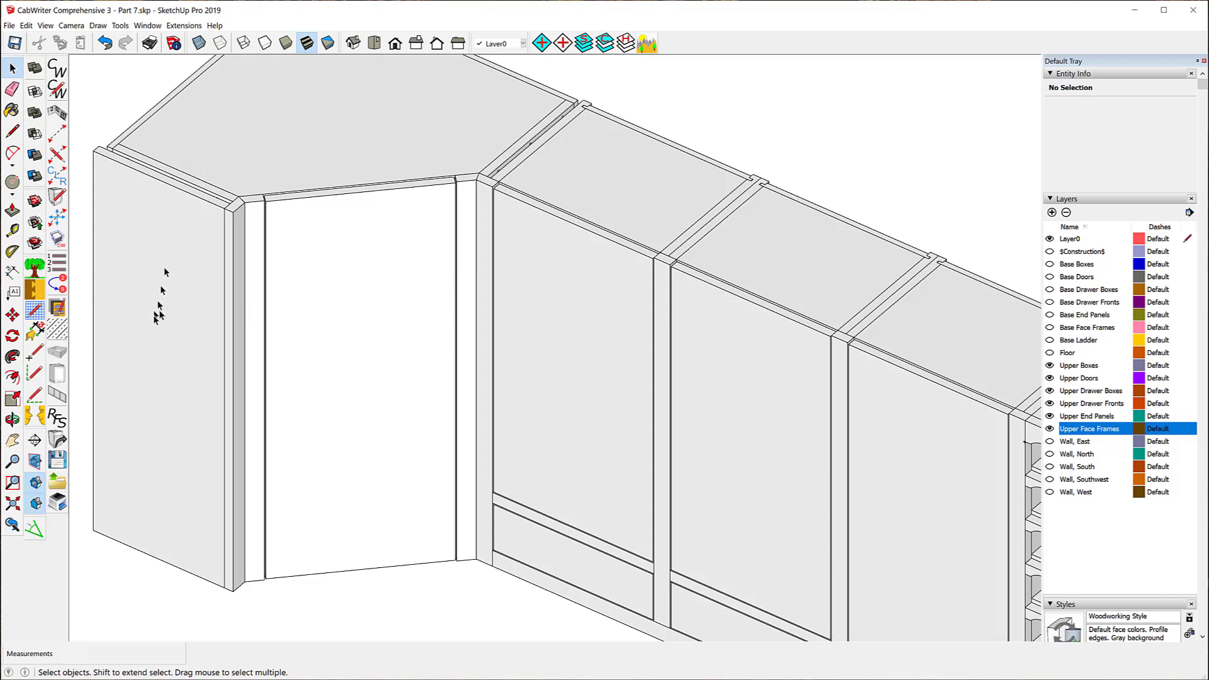
Show the Base Boxes, Base Doors, Base Drawer Boxes, Base Drawer Fronts, Base End Panels, Base Face Frames and Base Ladder layers
scroll(290, 160, down, 3)
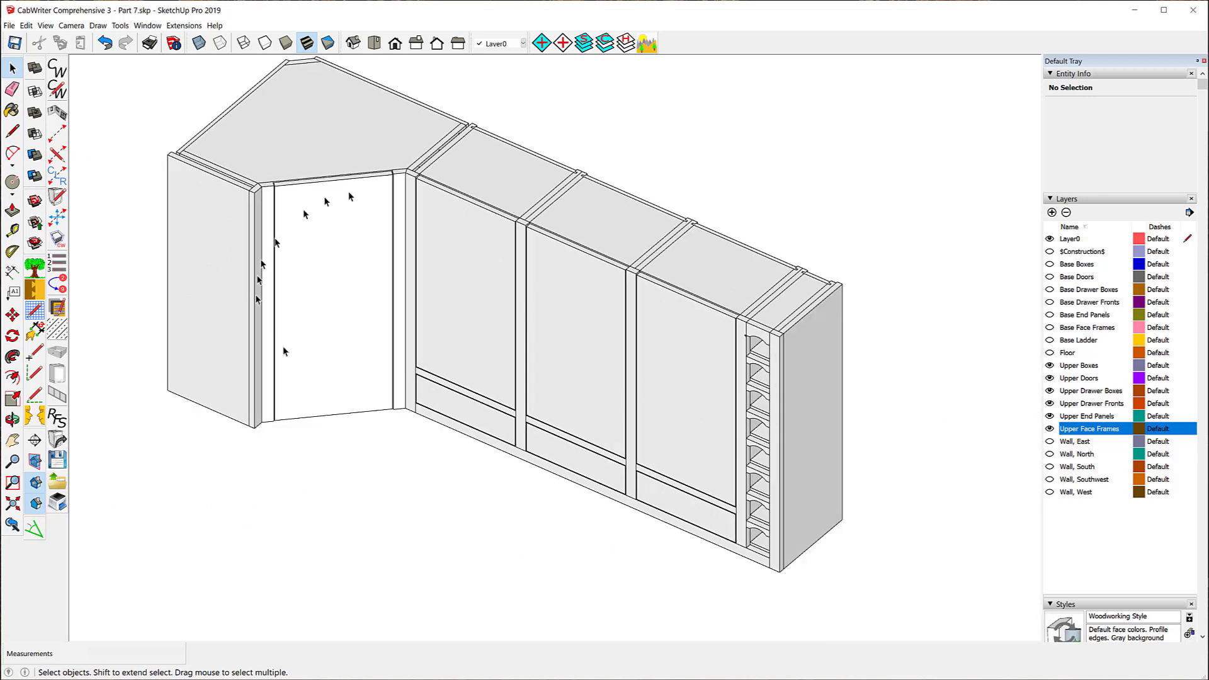
scroll(321, 221, down, 4)
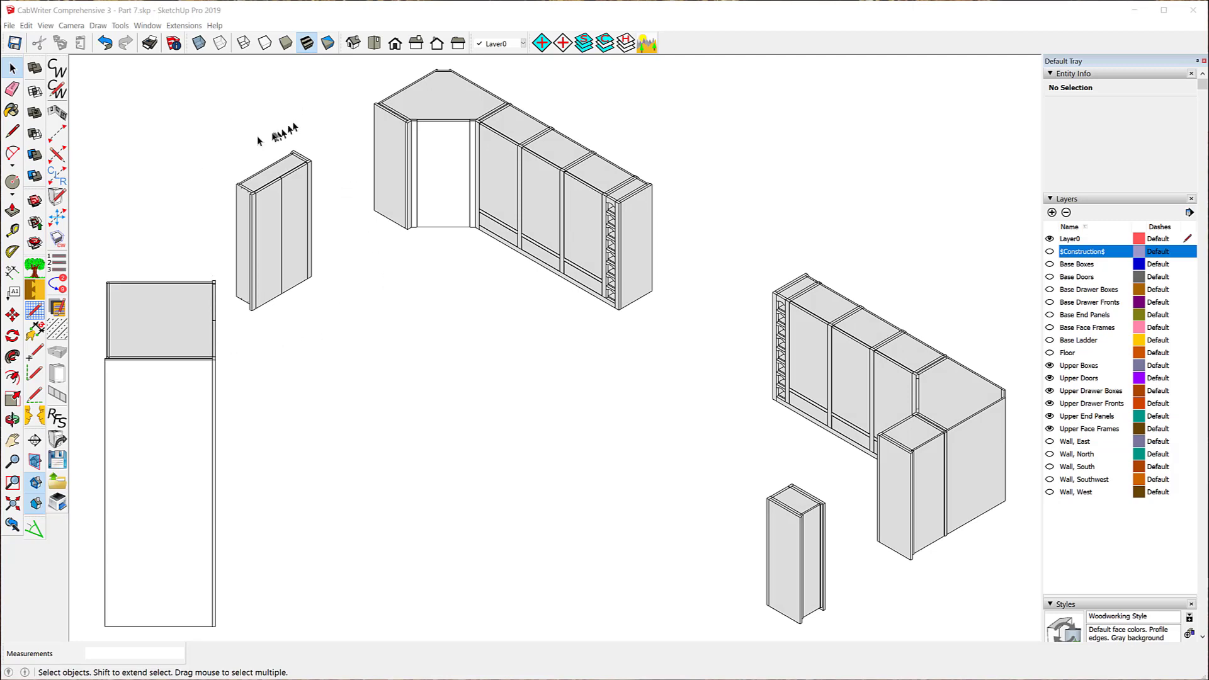
click(1050, 263)
click(1050, 276)
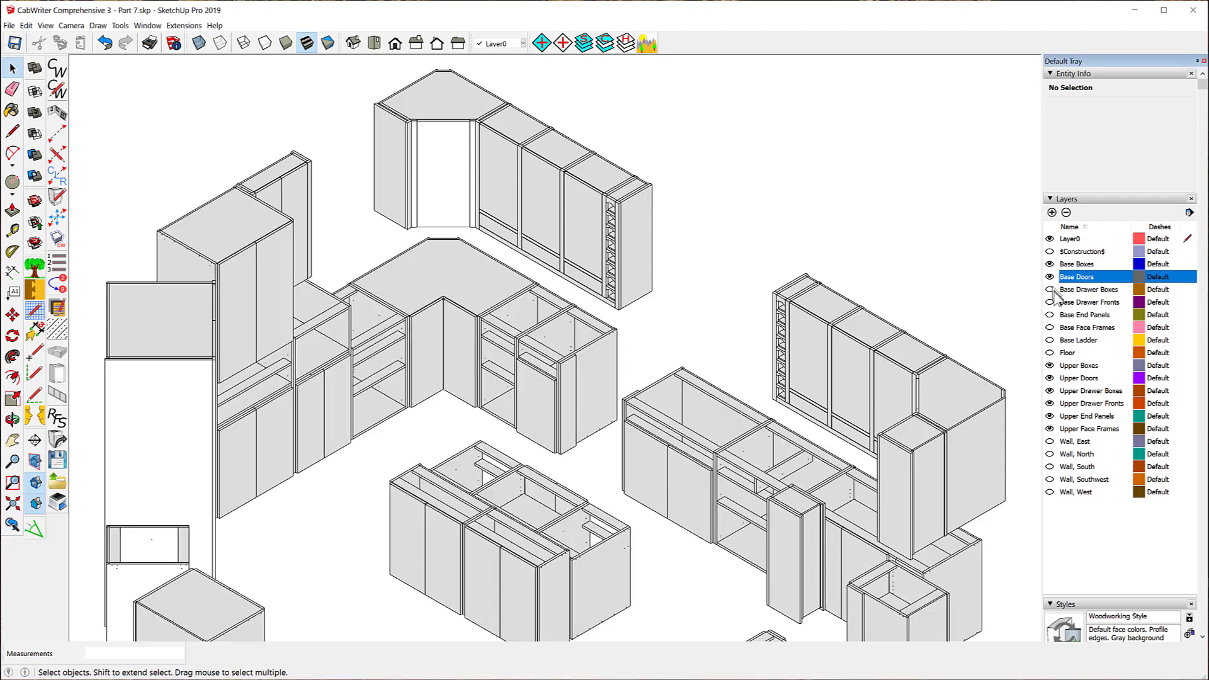
click(1050, 289)
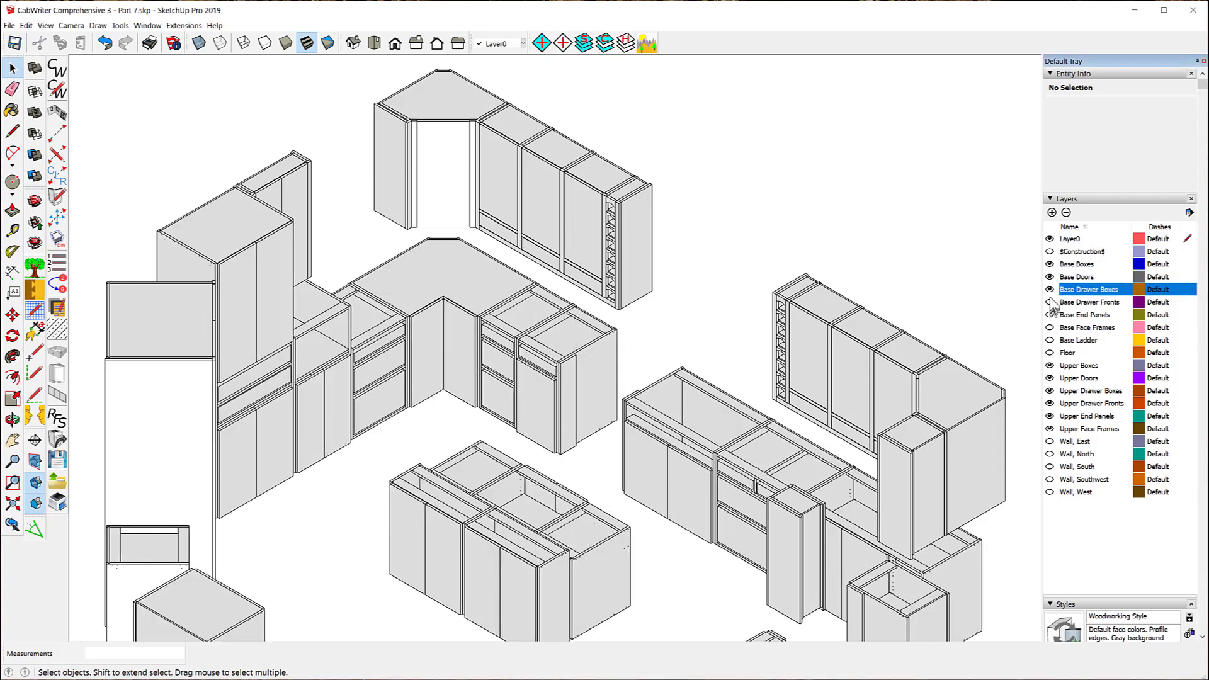
click(1050, 302)
click(1050, 315)
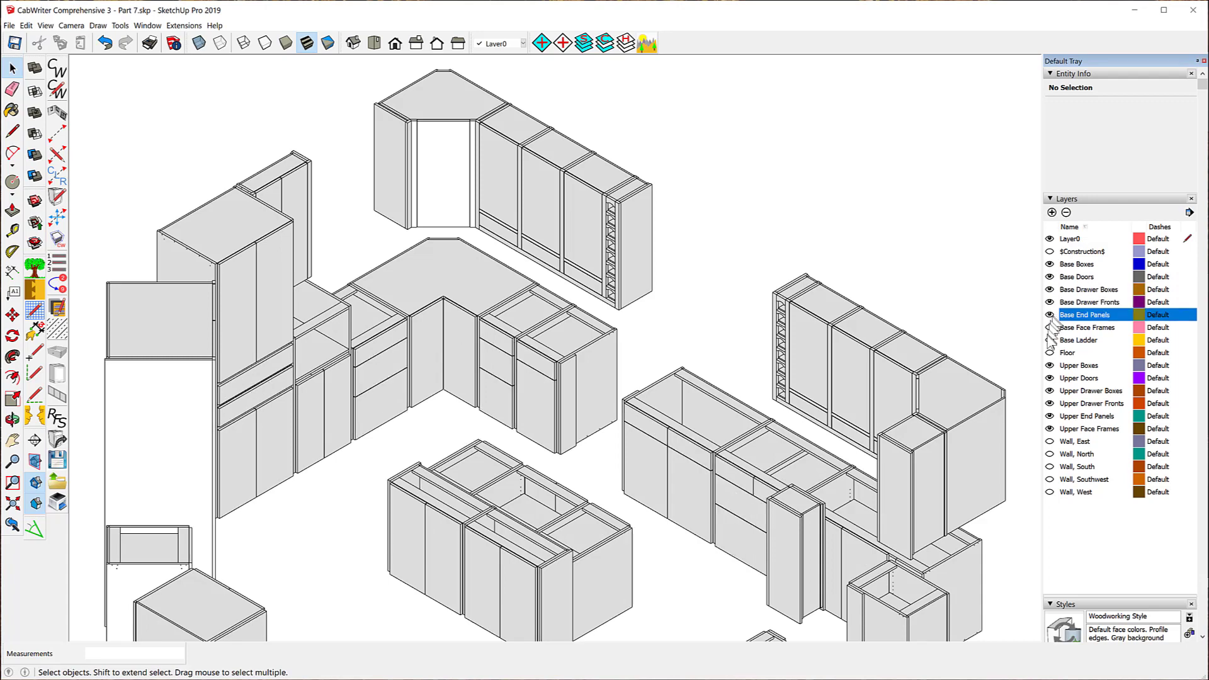
click(1050, 327)
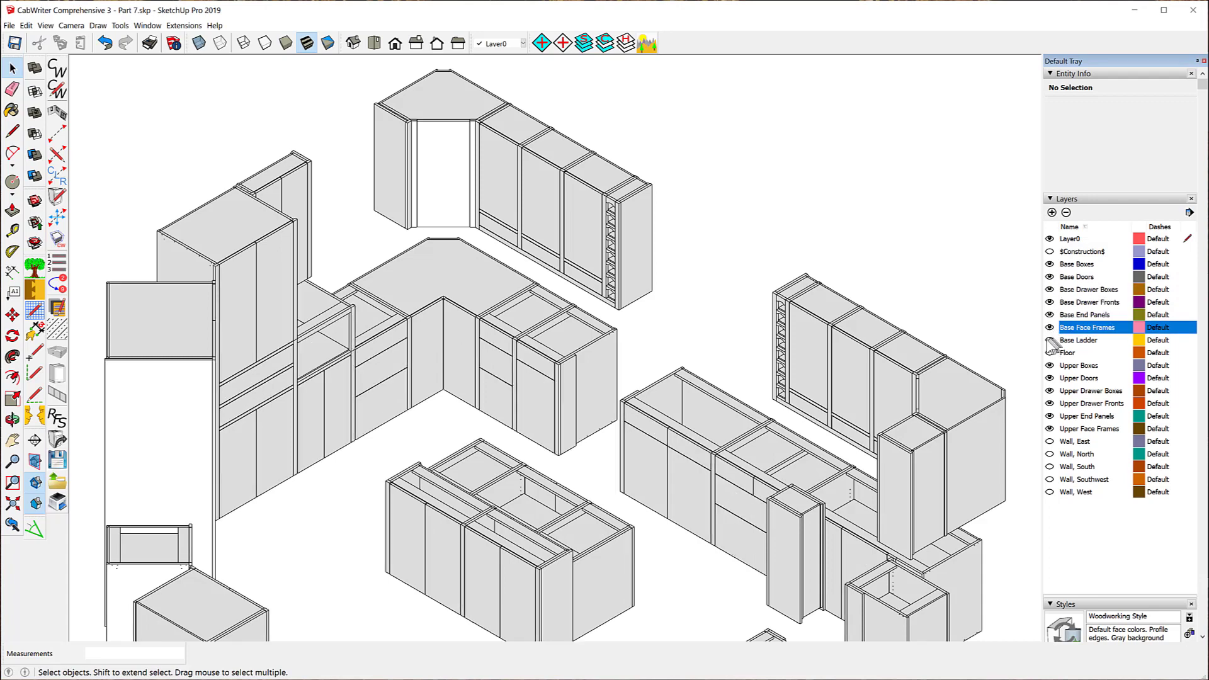
click(1050, 339)
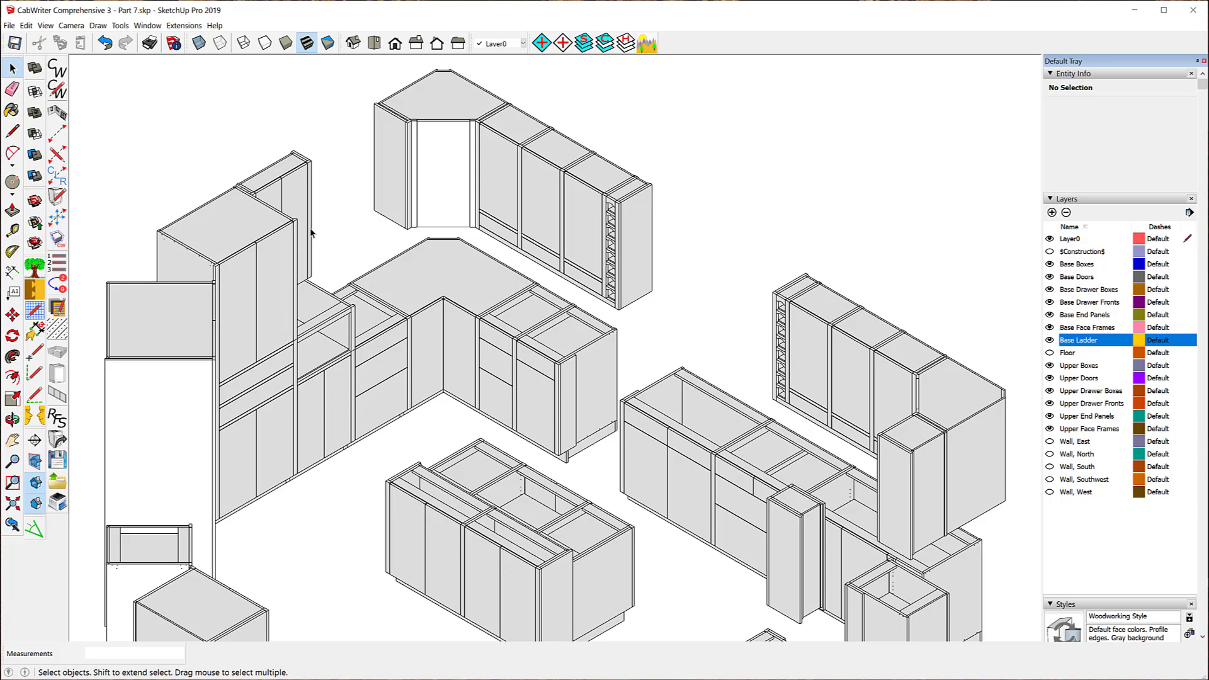
Examine how the tops of the two tall corner cabinets line up with each other and with the neighbouring upper cabinet
middle_drag(345, 231, 121, 195)
scroll(580, 73, up, 2)
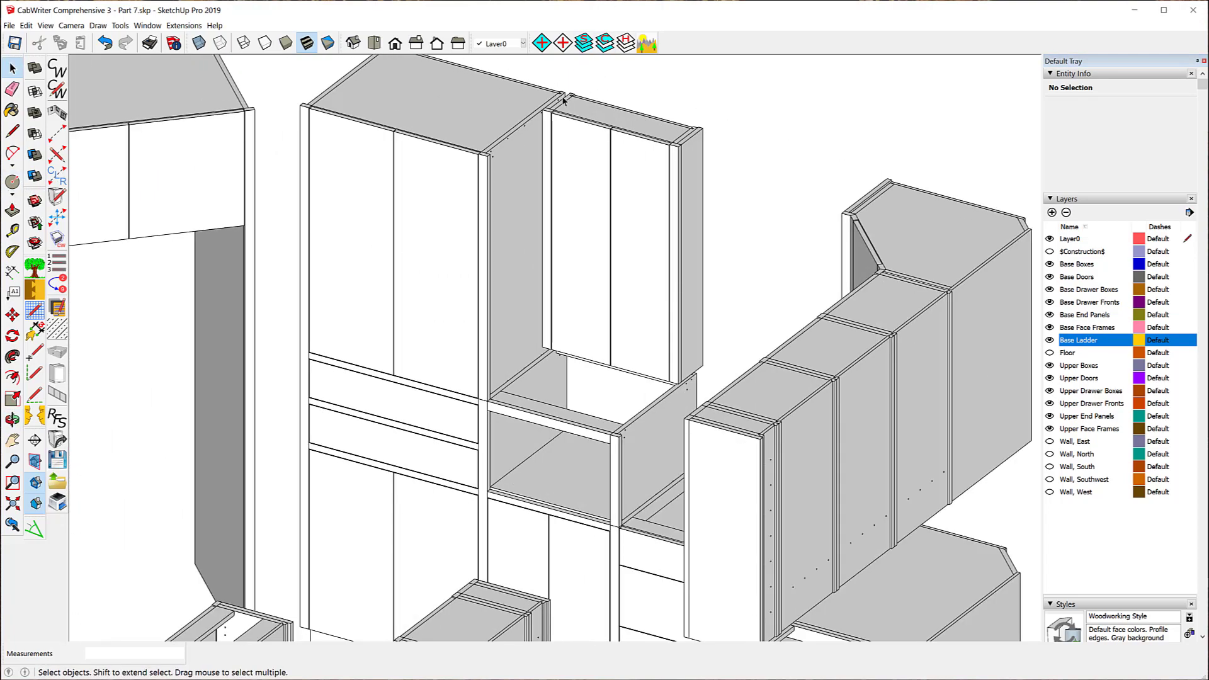
scroll(563, 99, up, 2)
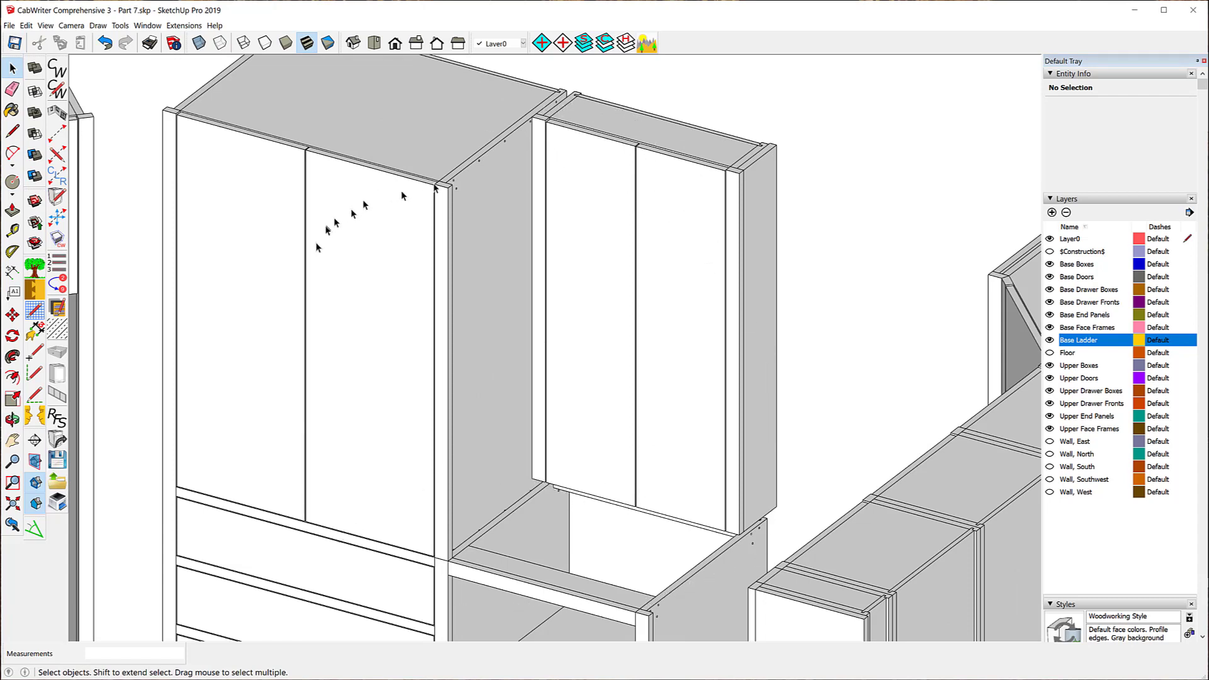
middle_drag(568, 261, 706, 237)
scroll(725, 227, down, 3)
scroll(754, 211, up, 1)
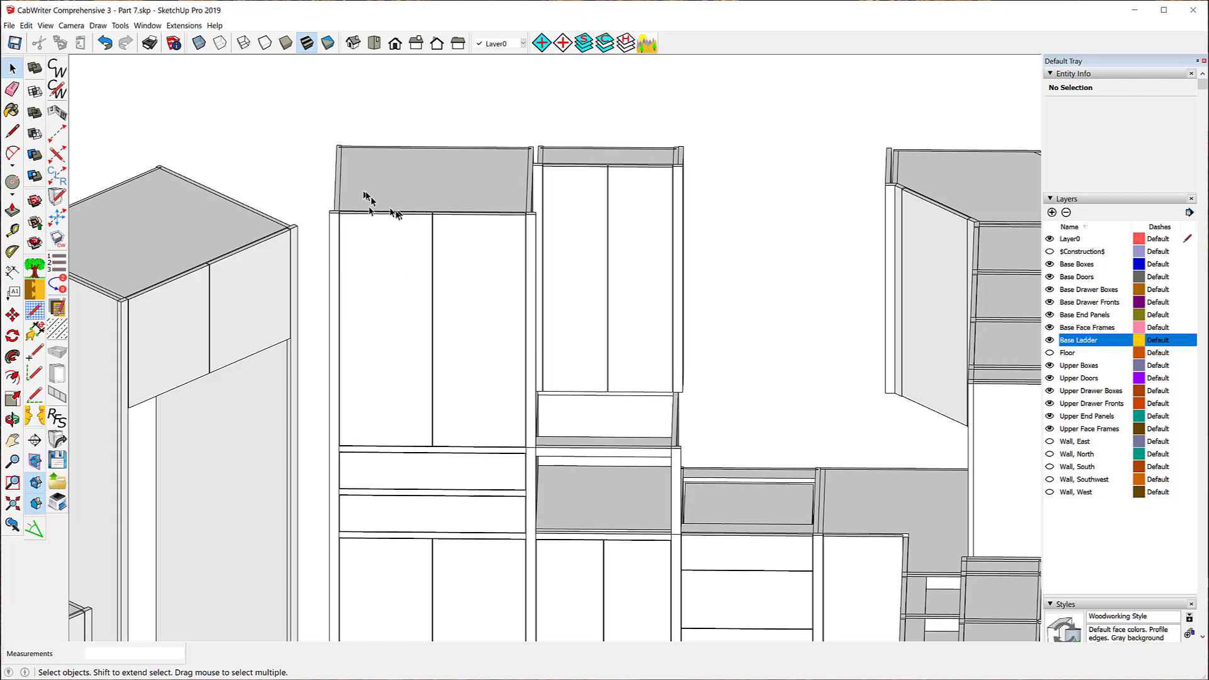
scroll(273, 203, up, 3)
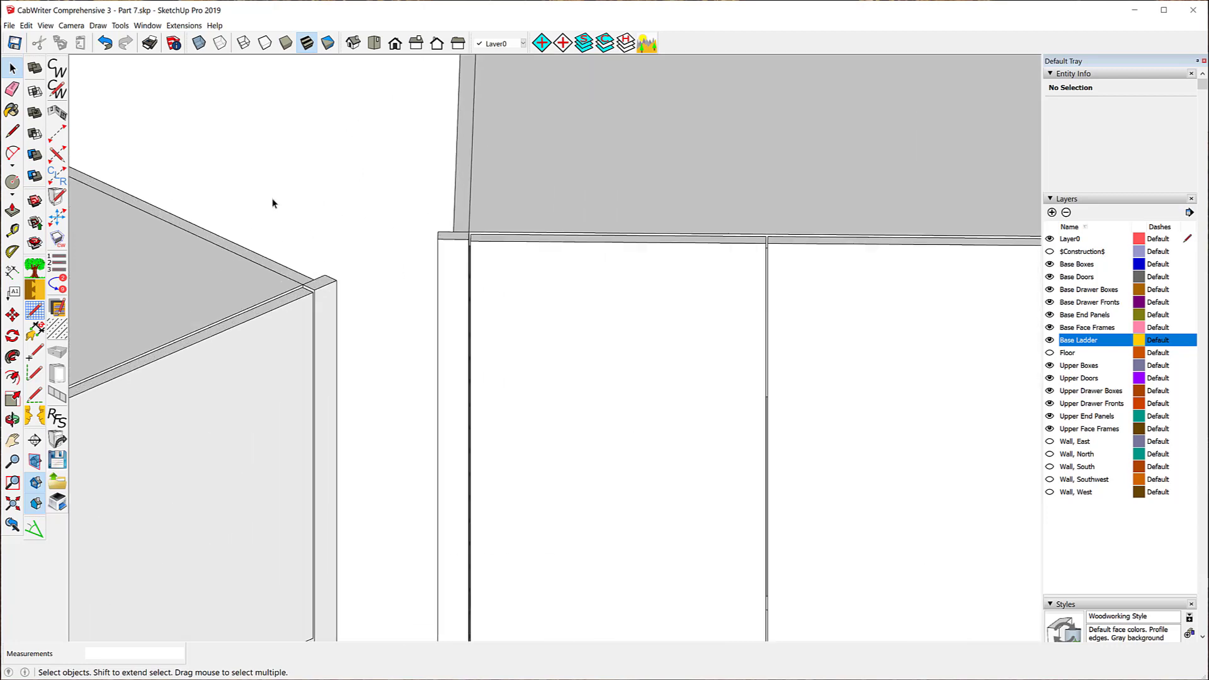
scroll(273, 202, up, 2)
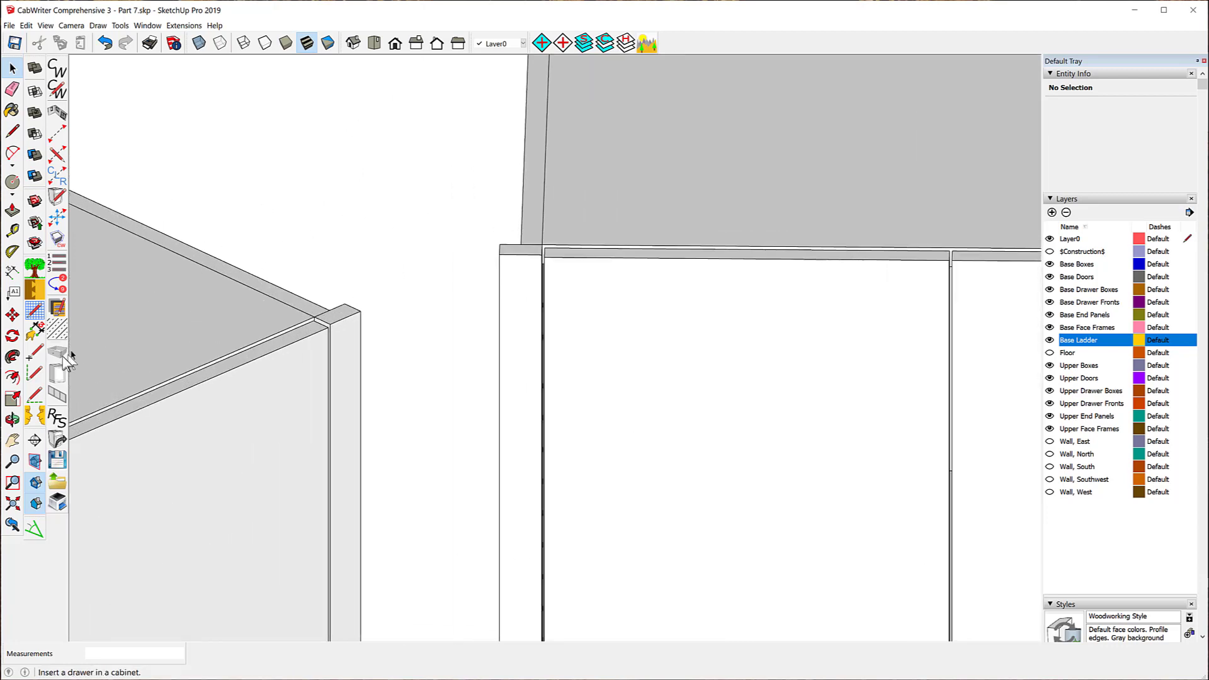
Place Tape Measure guides along the front top edges of the two neighbouring tall cabinets and turn on the display of guides
click(11, 230)
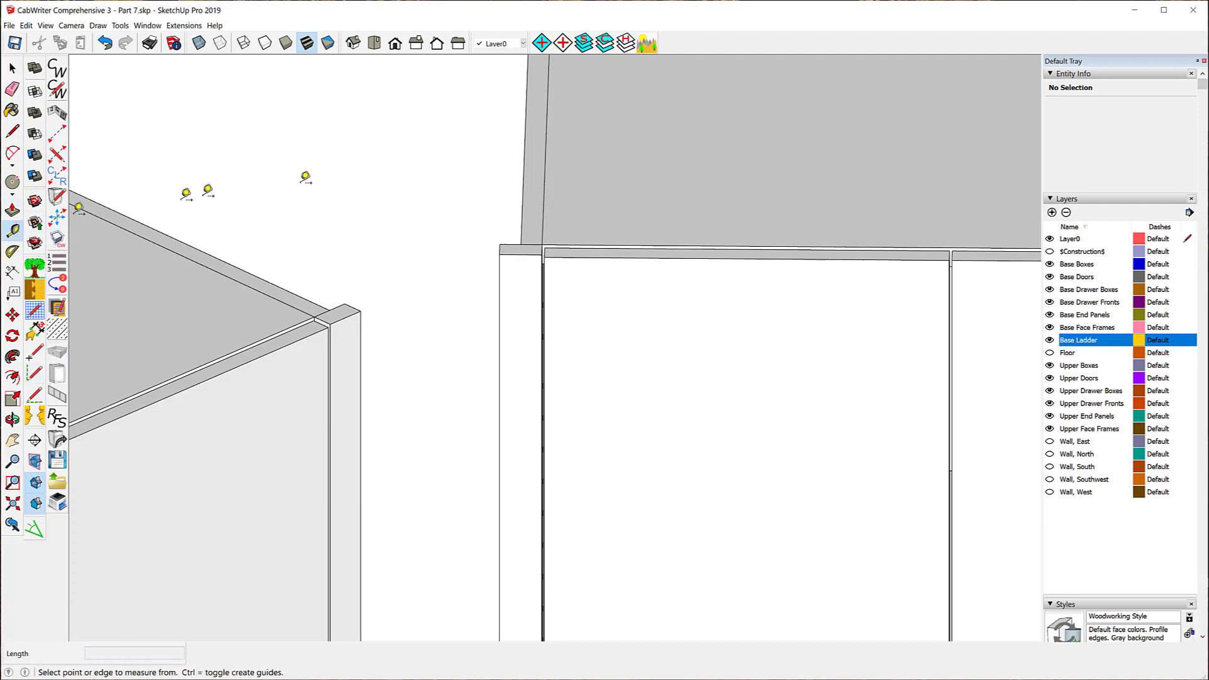
click(528, 246)
click(534, 253)
click(345, 316)
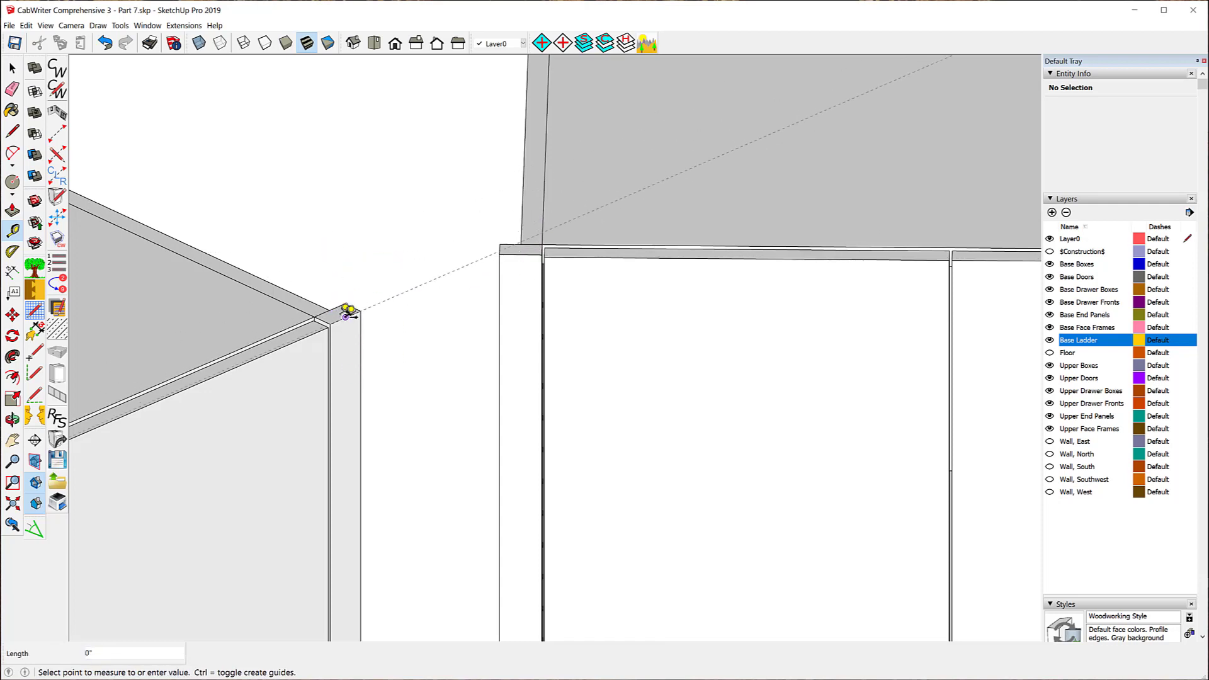
key(Escape)
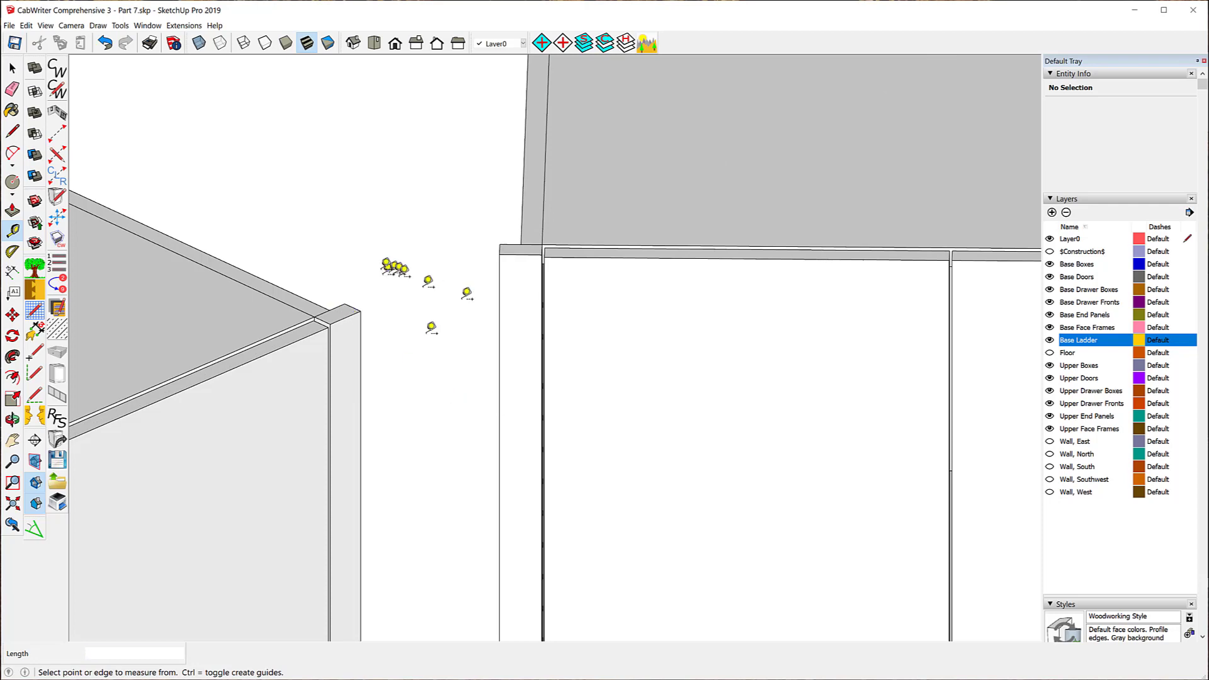
click(48, 27)
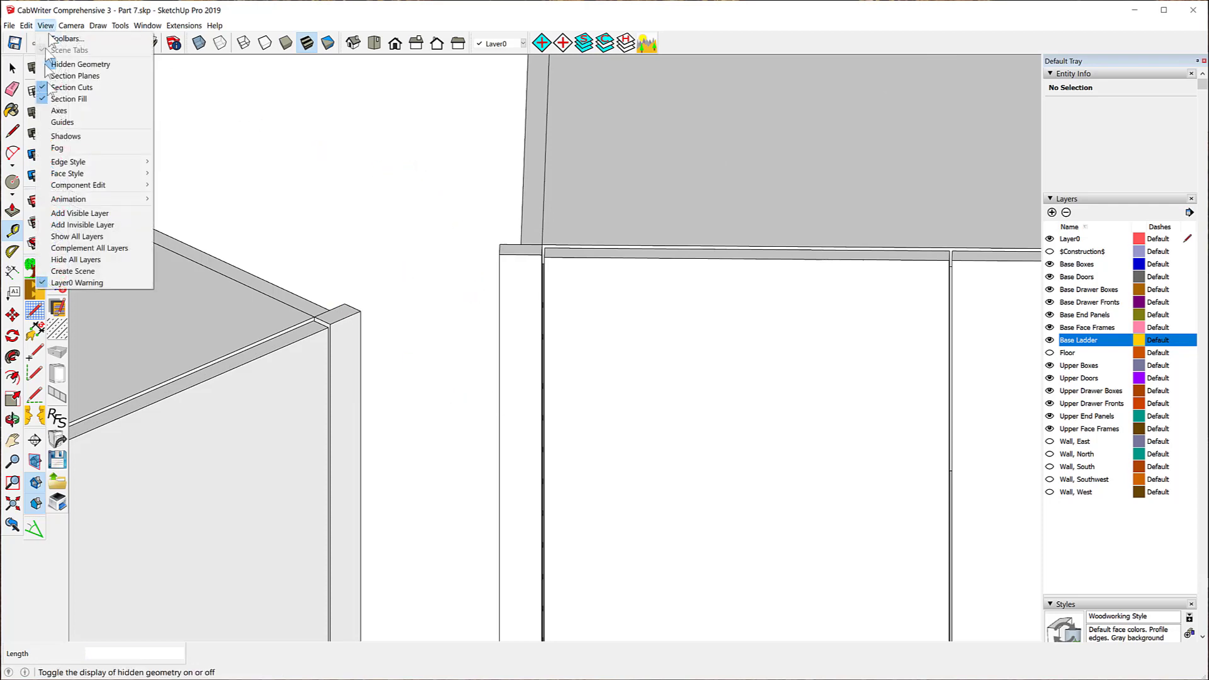
click(62, 122)
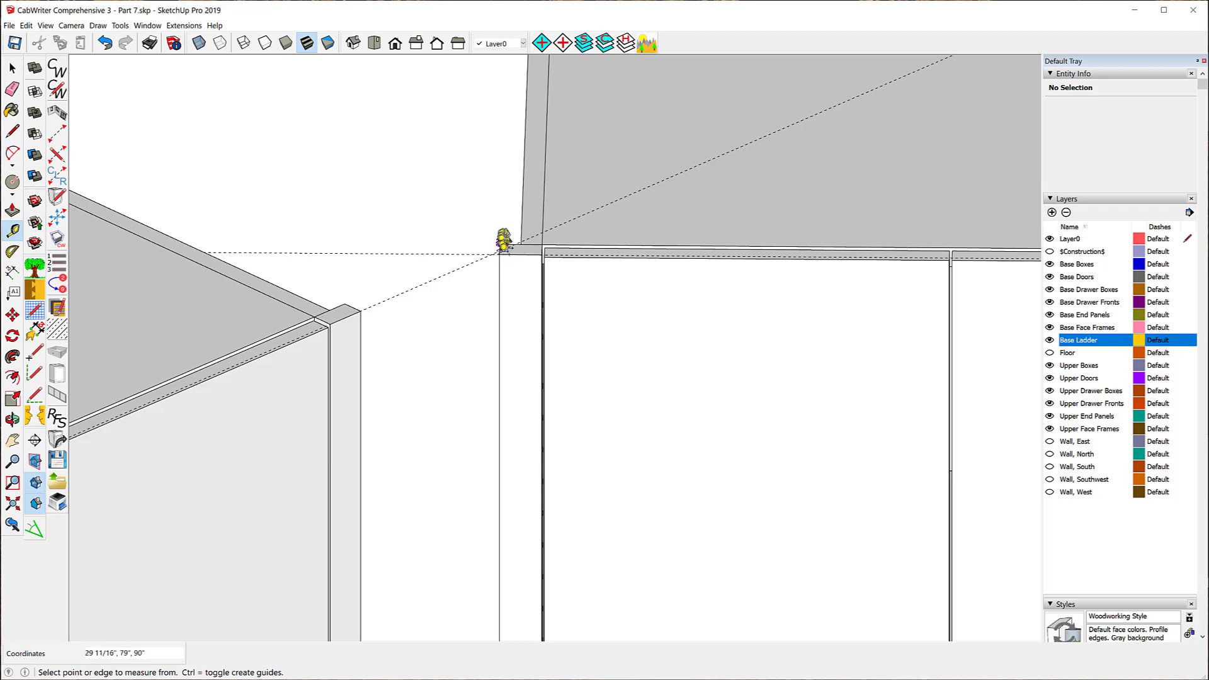
Examine where the two guides cross near the tall cabinets' front stiles to compare the cabinets' heights and front alignment
scroll(504, 239, up, 5)
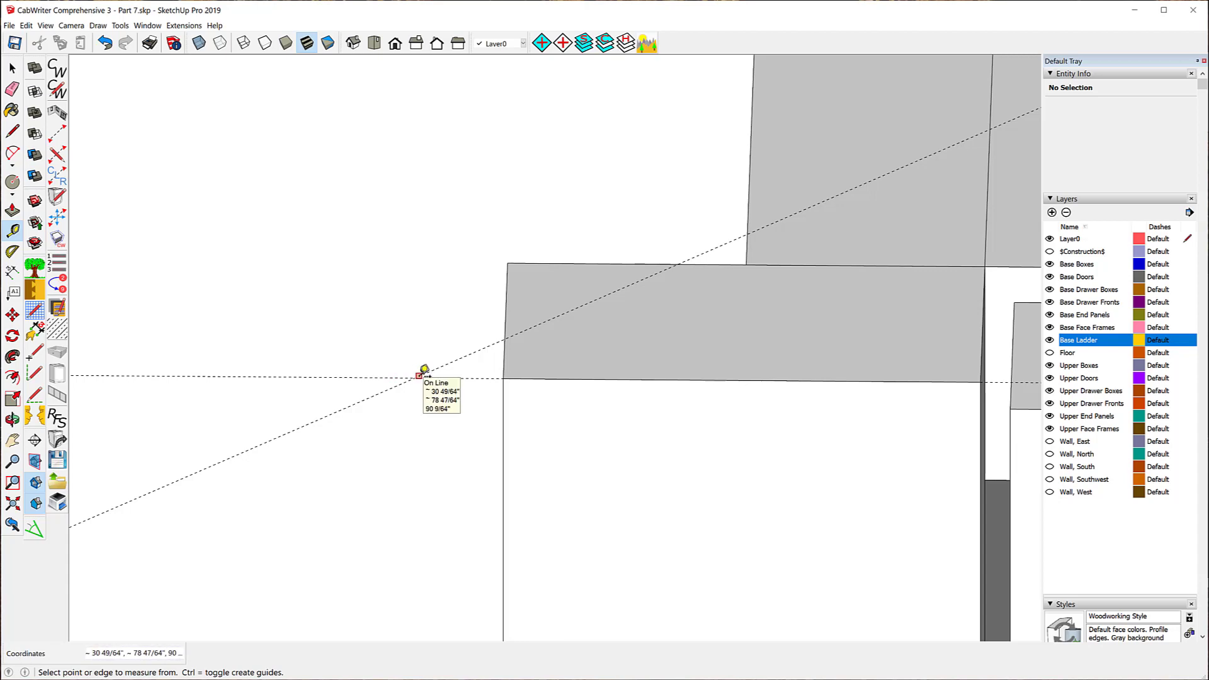
middle_drag(484, 300, 338, 185)
key(t)
scroll(718, 258, down, 5)
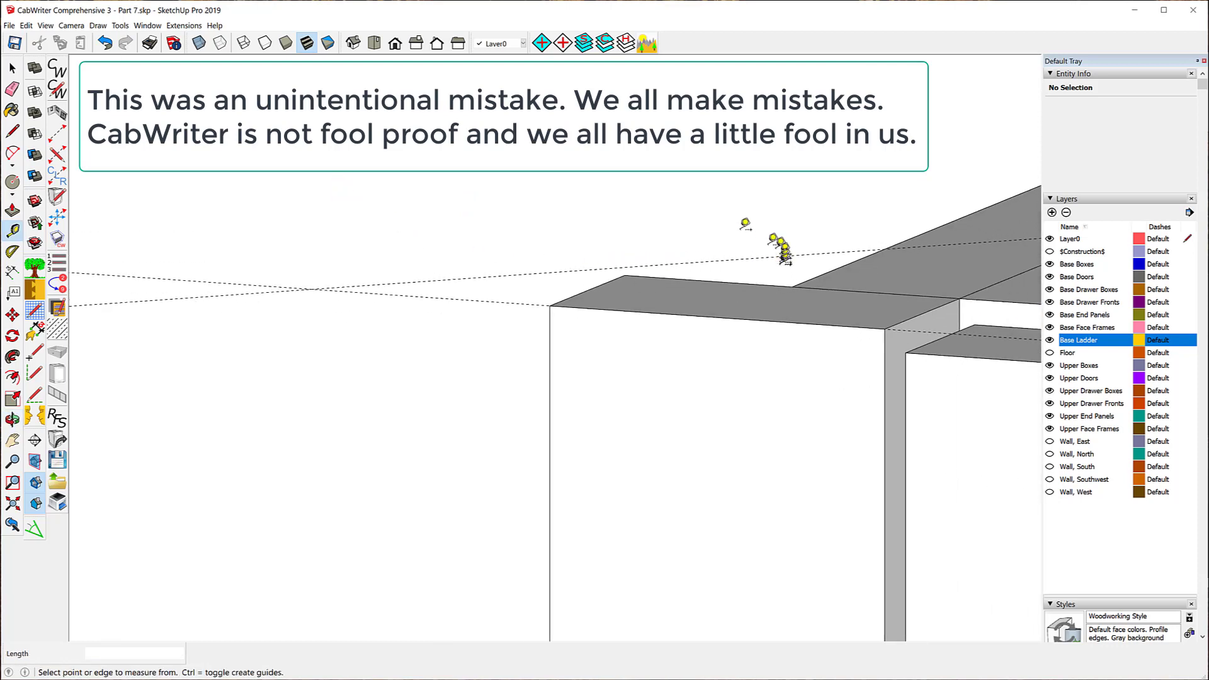
scroll(694, 187, down, 5)
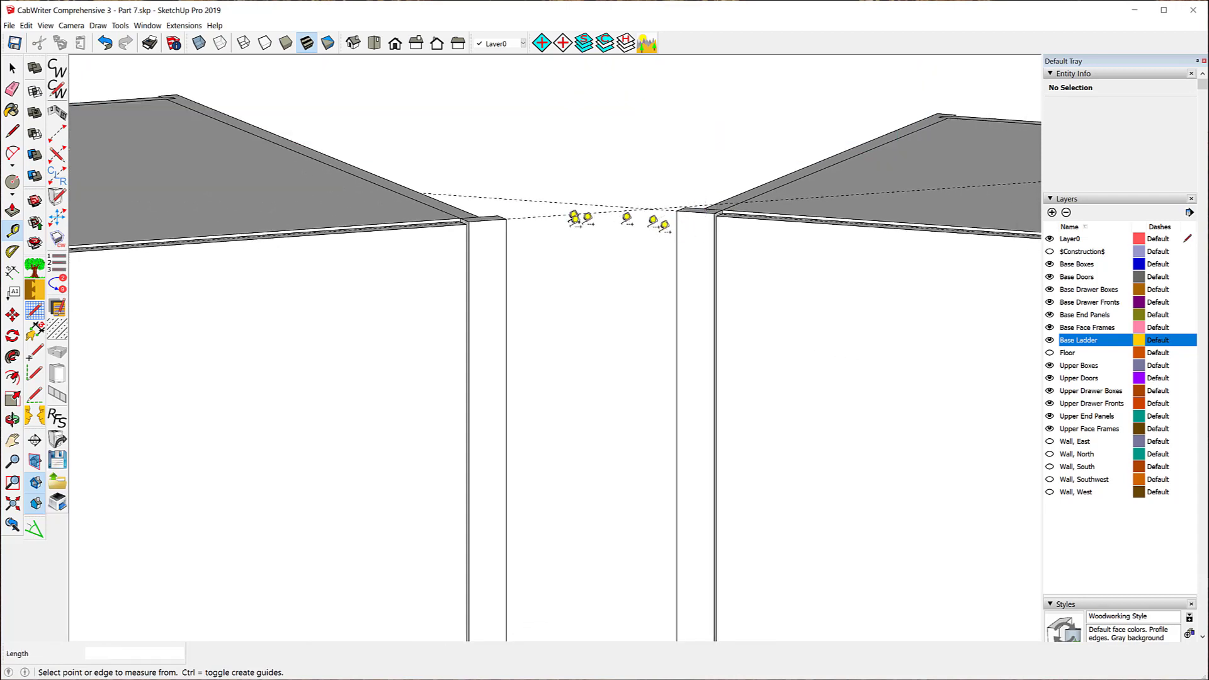
middle_drag(583, 243, 607, 345)
scroll(567, 195, down, 8)
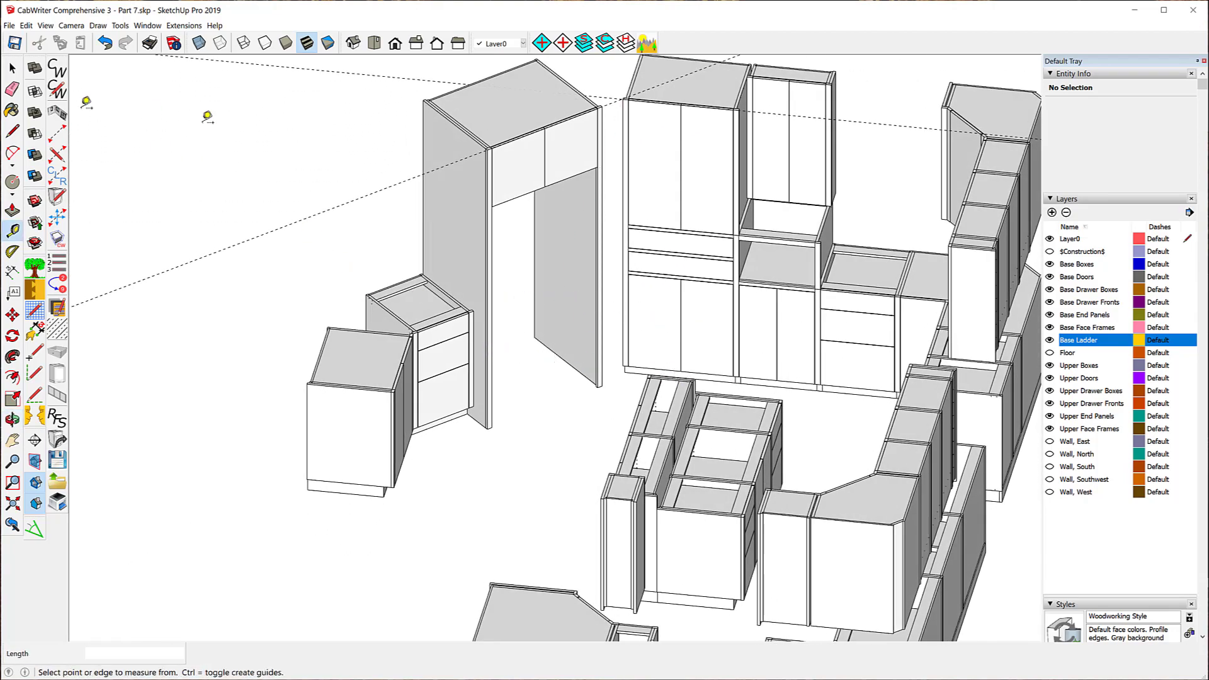
Show the $Construction$ layer and measure the height between the tall cabinets, from the base line up to the top guide
click(1050, 252)
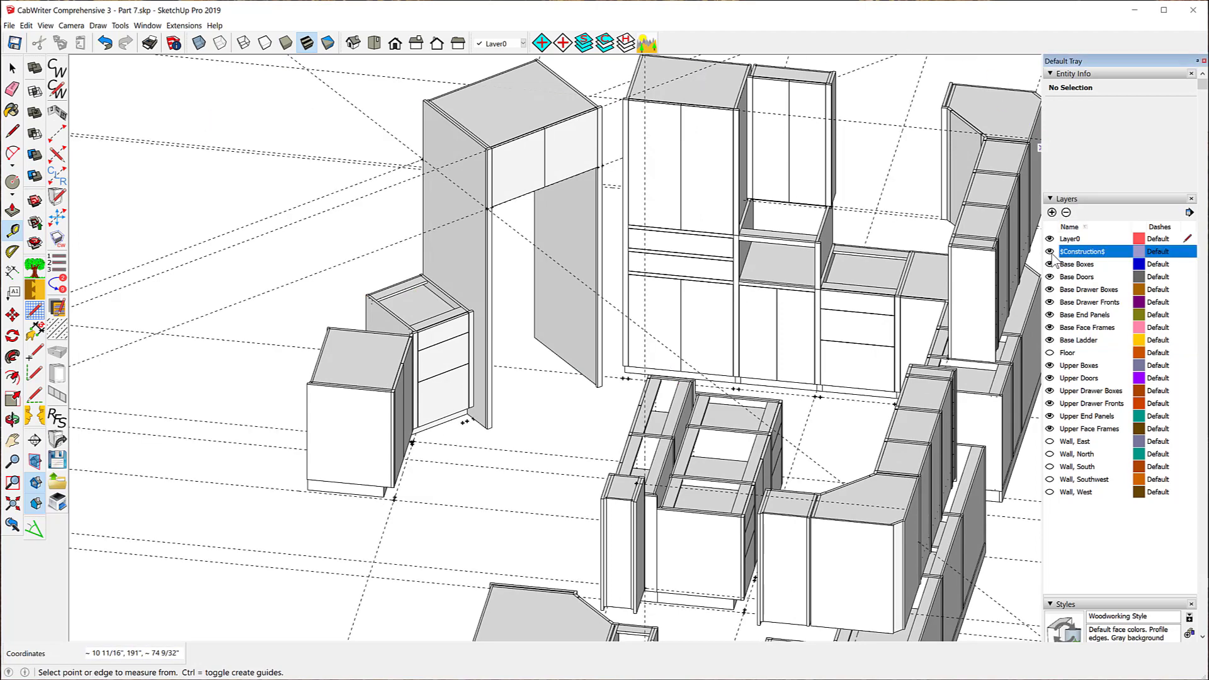
click(616, 374)
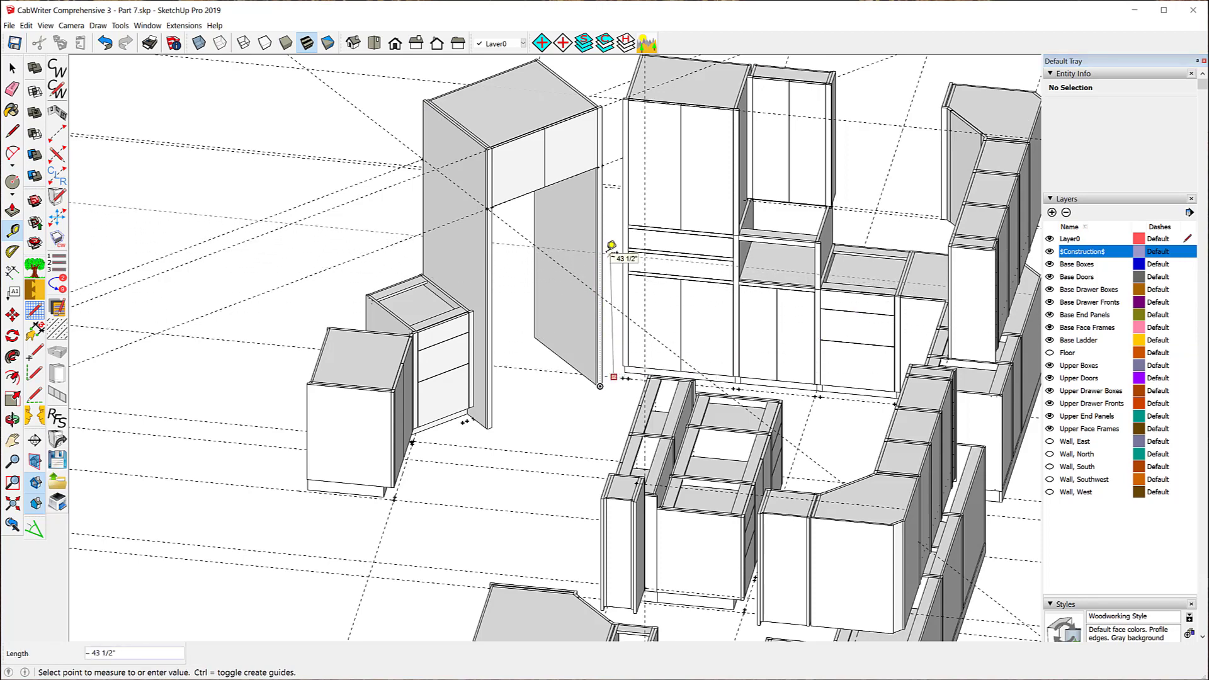
right_click(601, 109)
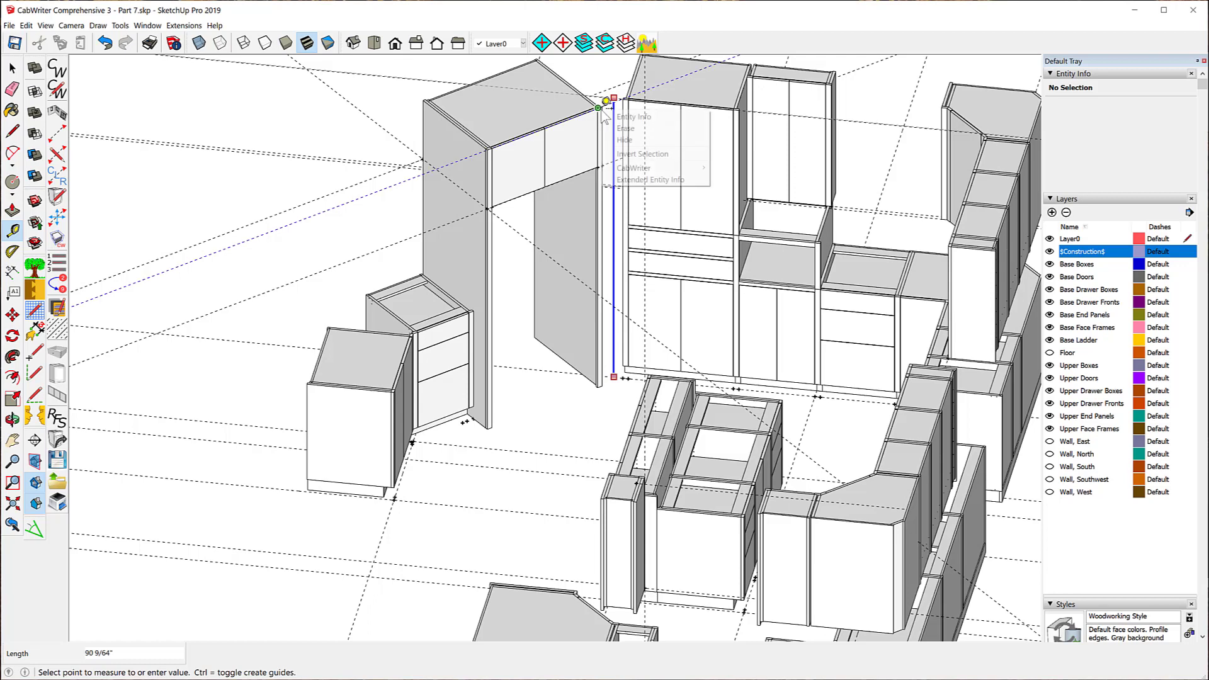
key(Escape)
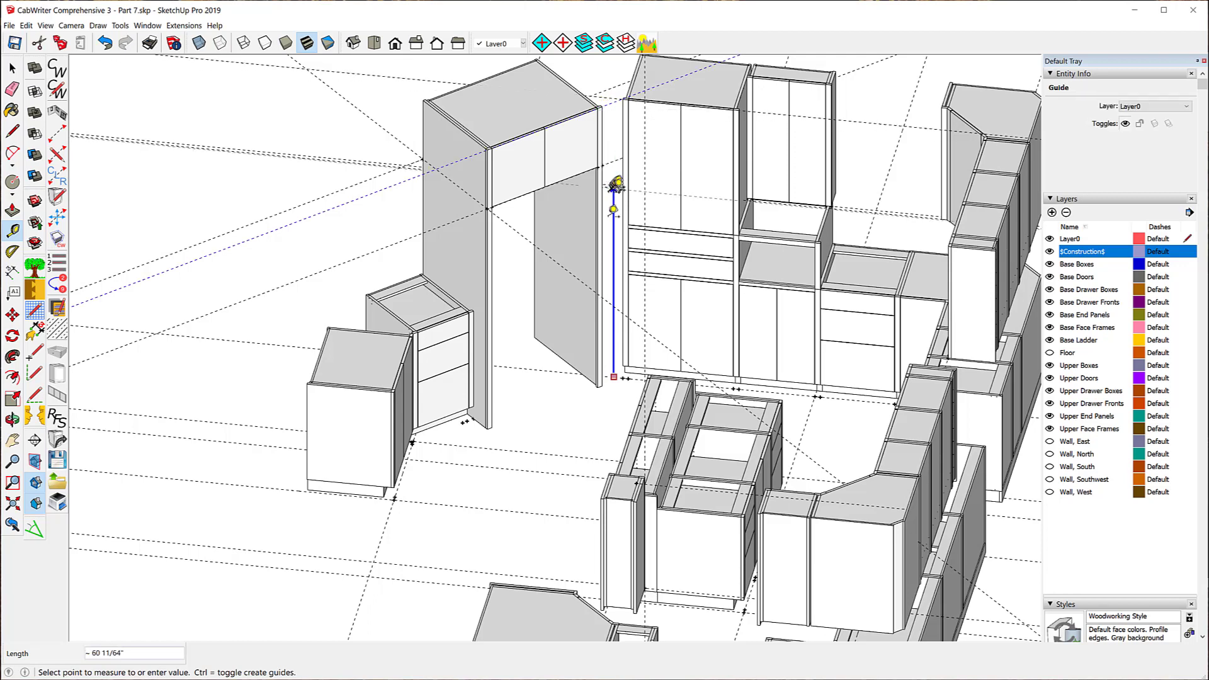
key(Escape)
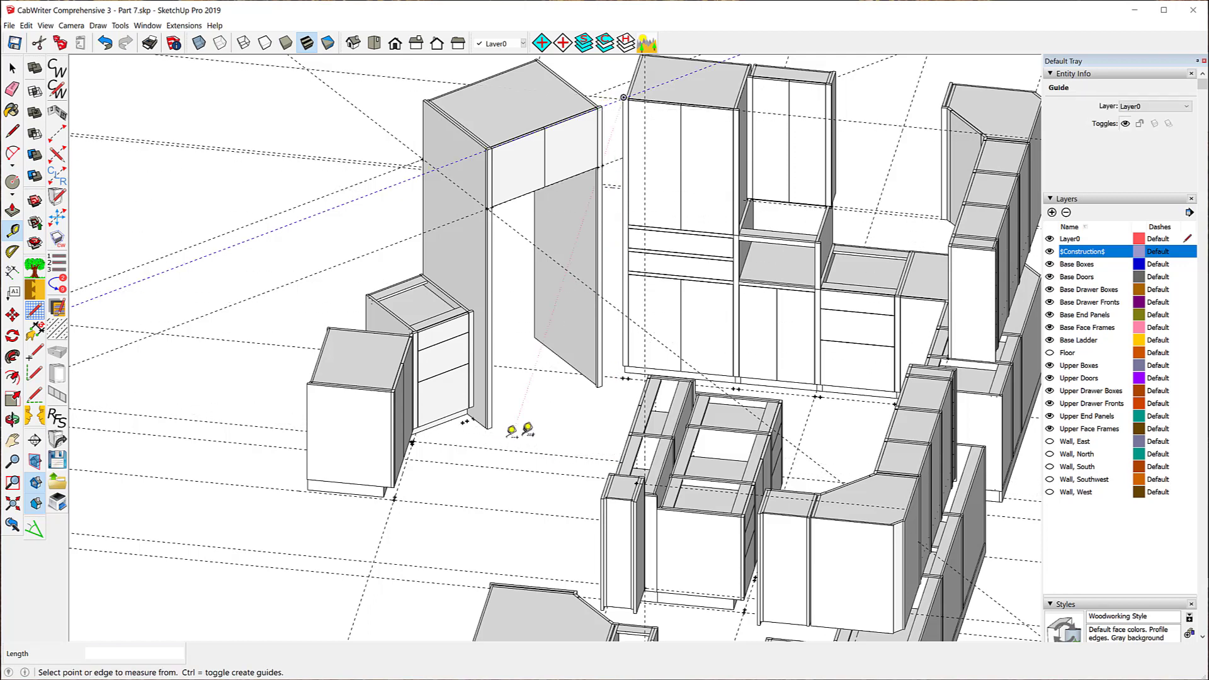
scroll(516, 432, up, 3)
scroll(516, 432, up, 2)
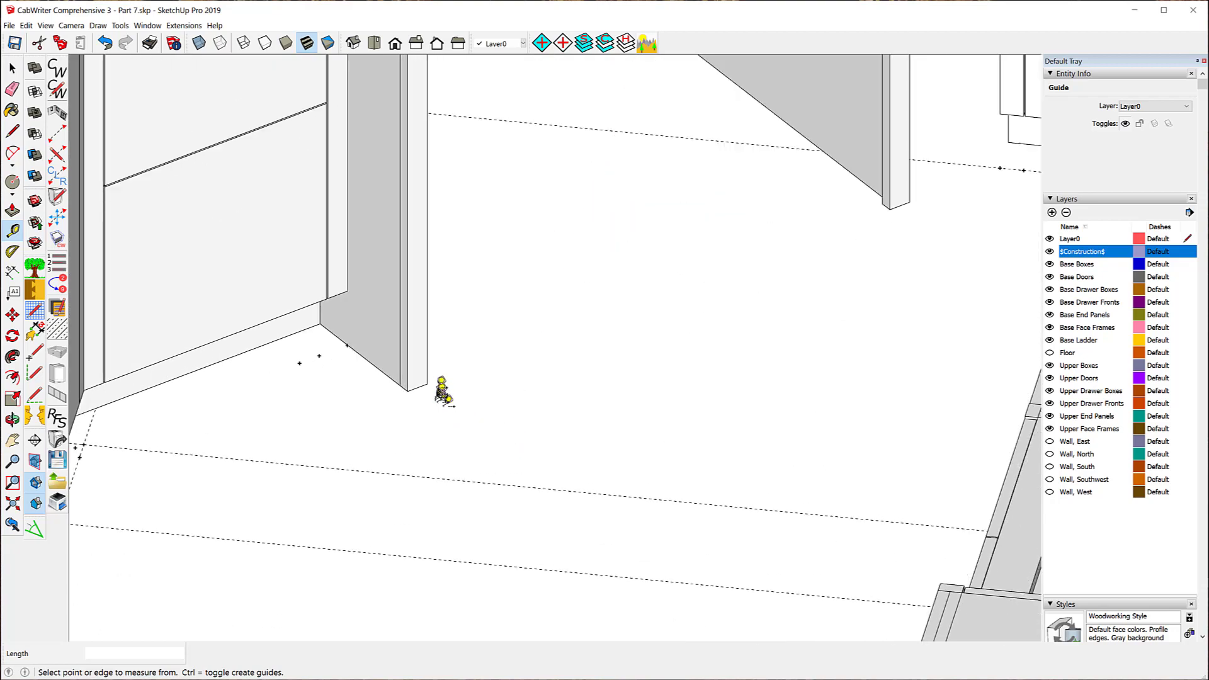
click(422, 382)
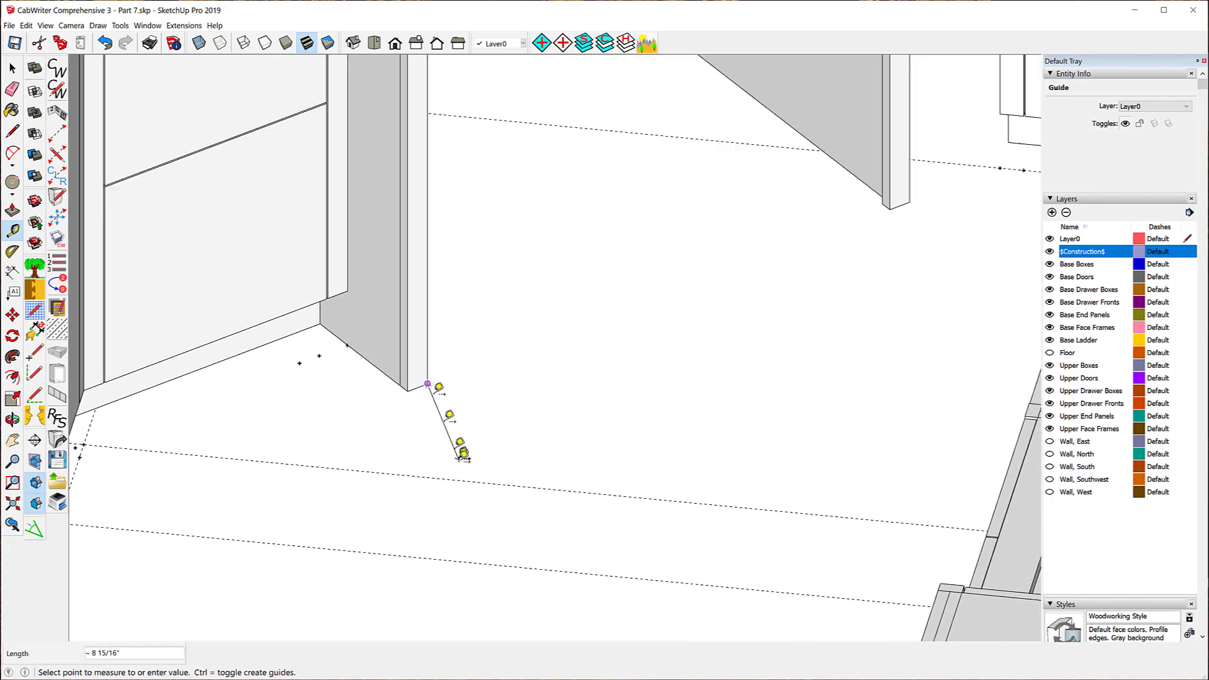
scroll(460, 450, down, 2)
key(Escape)
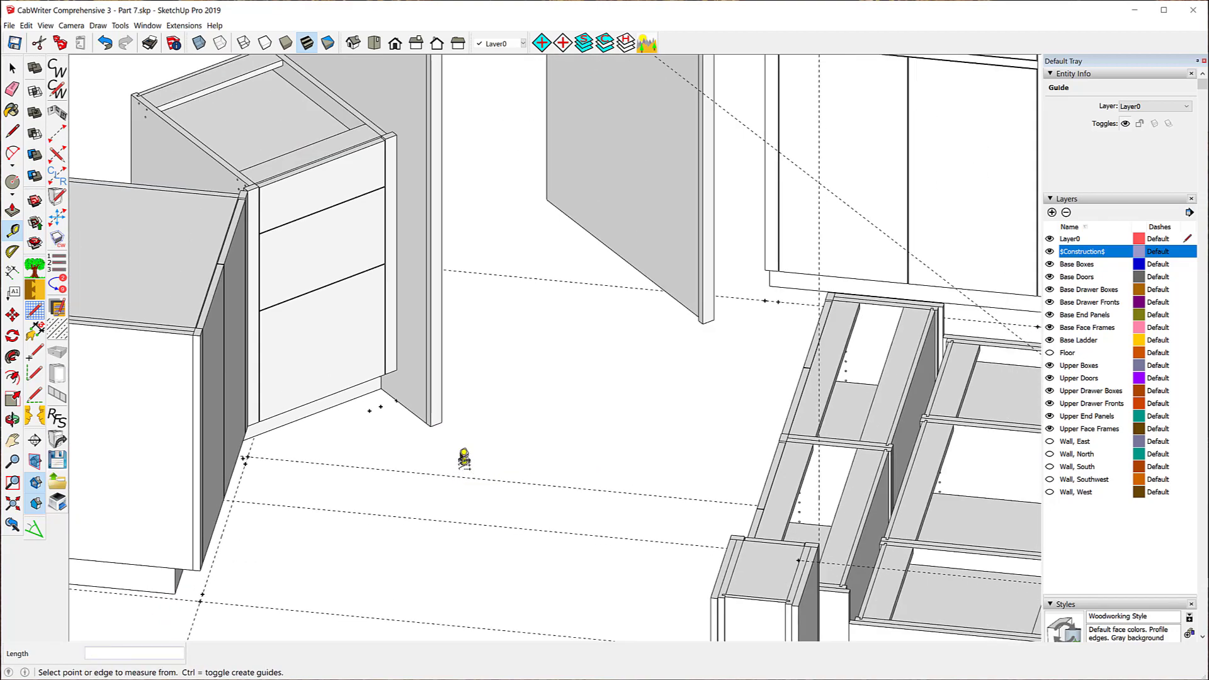
Measure the height of the front stile beside the three-drawer base cabinet, from its bottom edge to the tall cabinet's top edge
scroll(445, 423, up, 3)
click(437, 423)
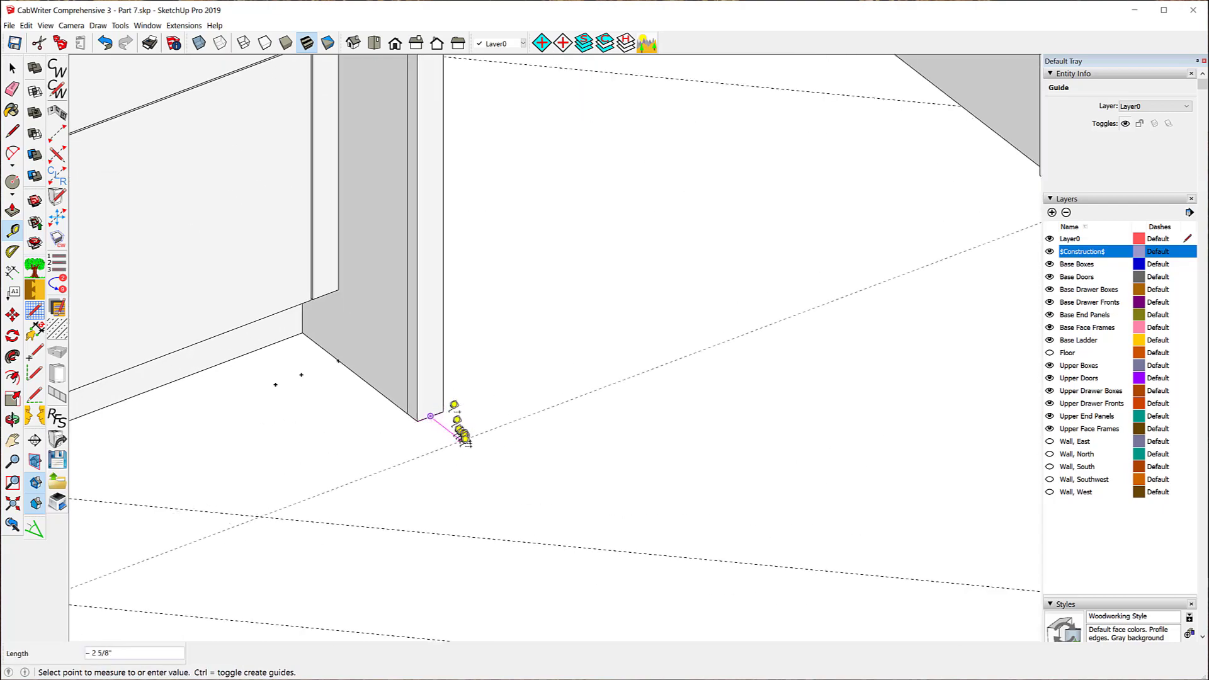
scroll(466, 438, down, 5)
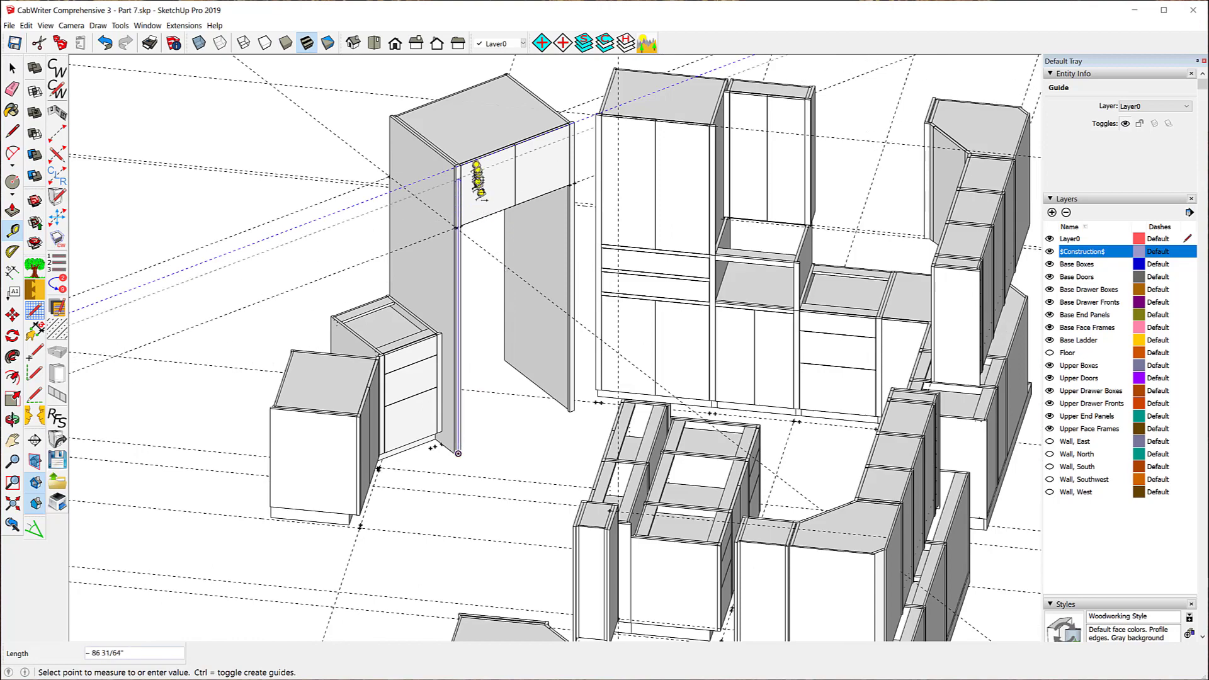
scroll(479, 186, up, 5)
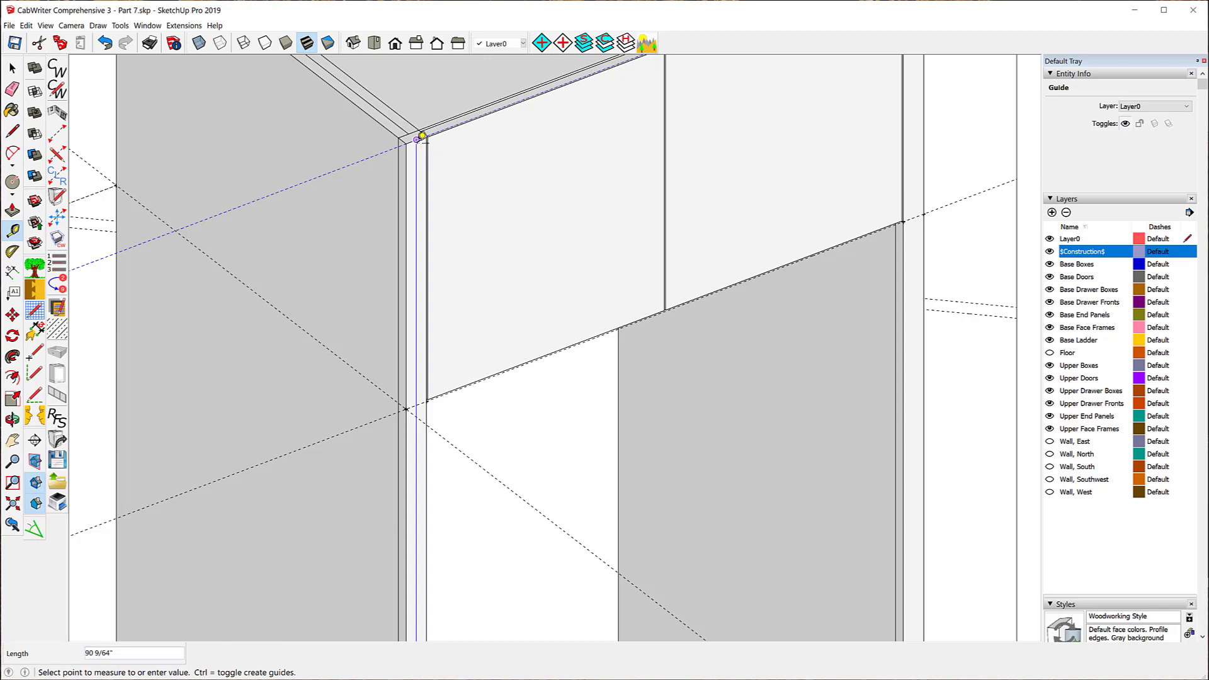
click(422, 135)
scroll(432, 245, down, 3)
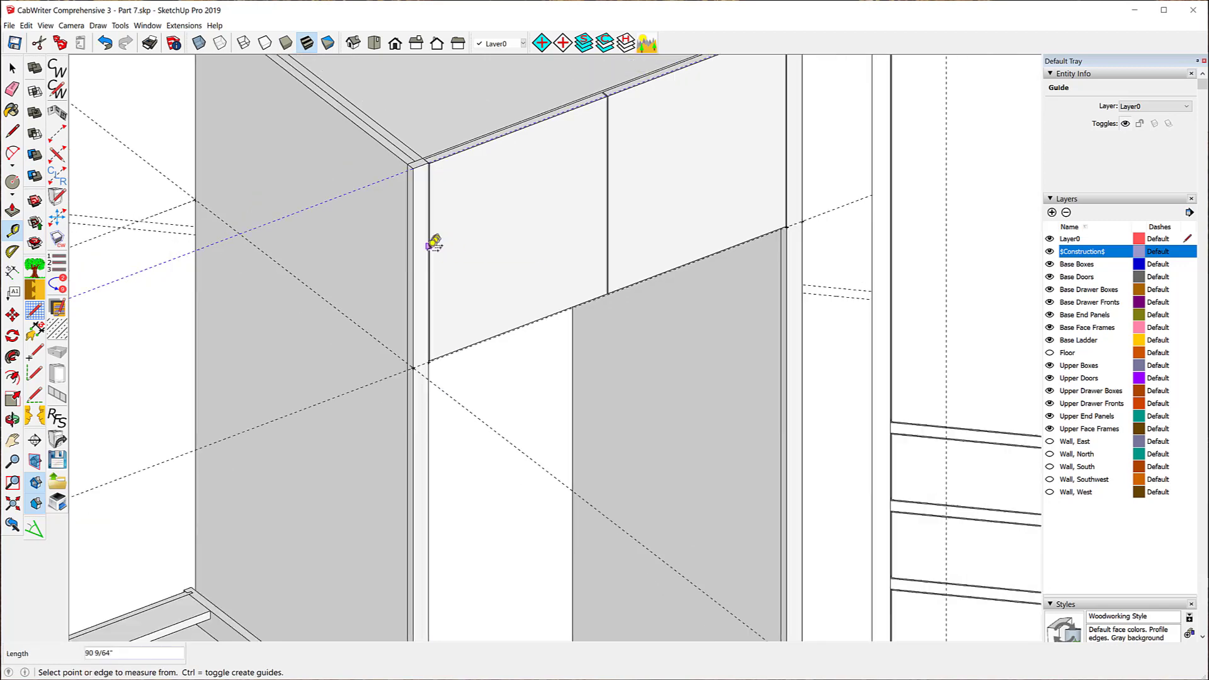
scroll(431, 245, down, 2)
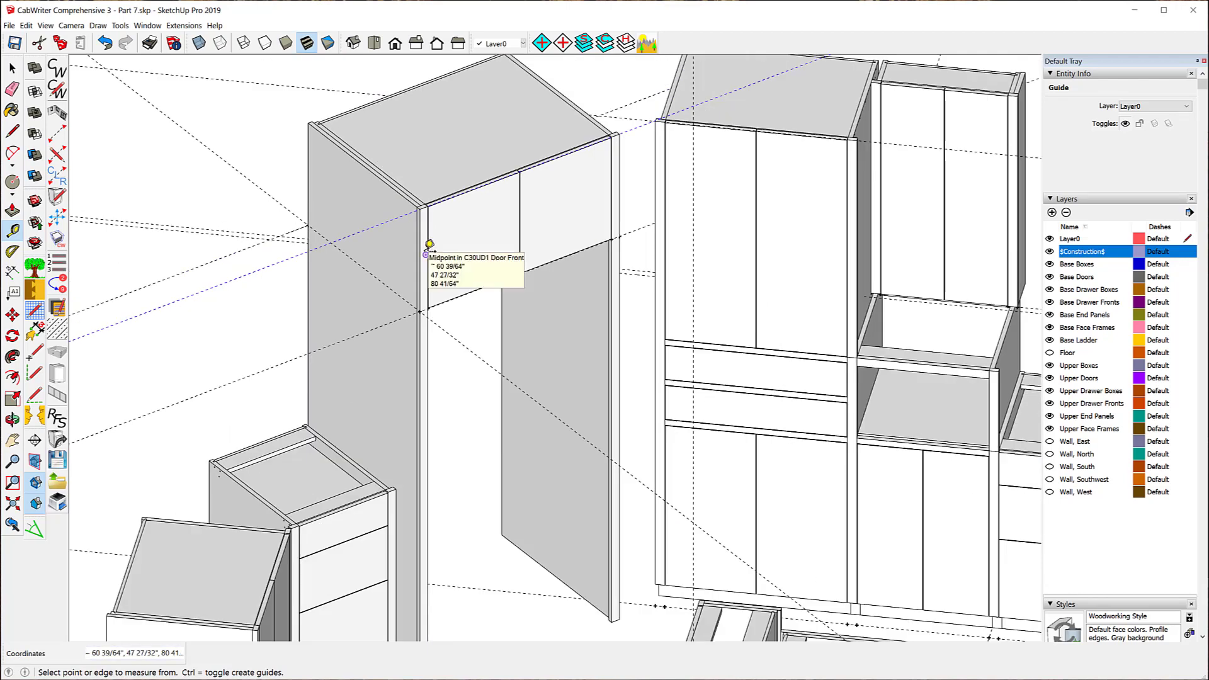
scroll(437, 238, down, 3)
scroll(438, 513, up, 5)
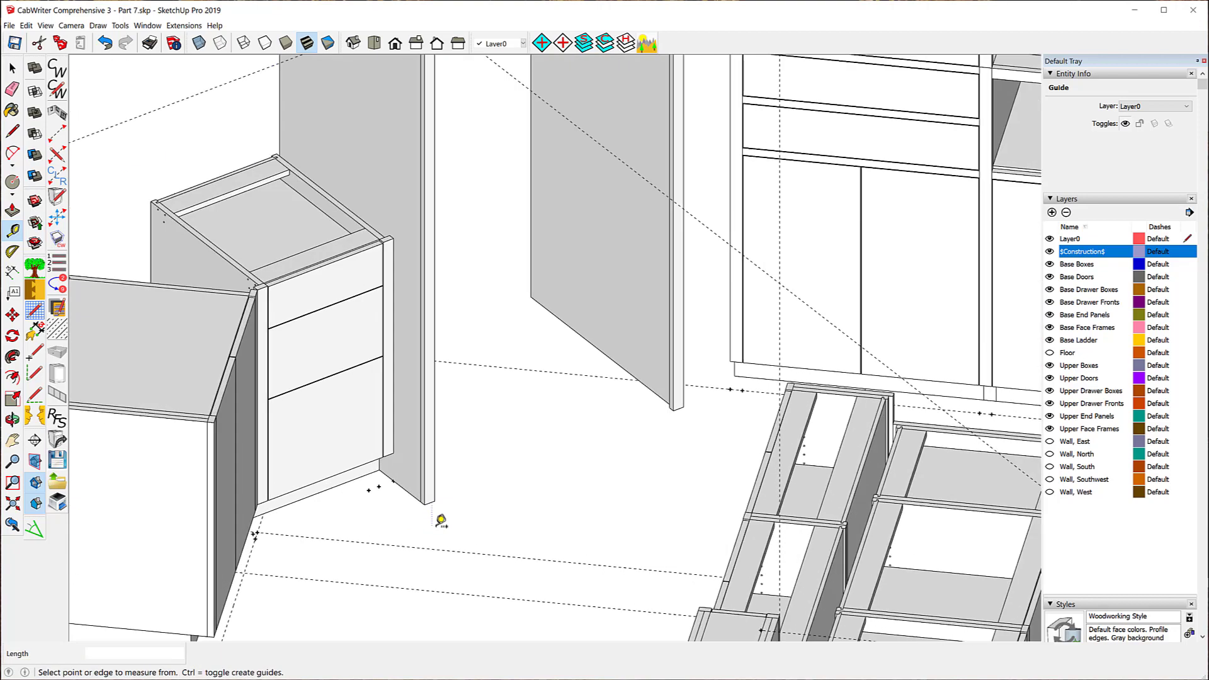
Place a Tape Measure guide parallel to the open tall cabinet's front base line, just below the existing guide under its upper doors
scroll(441, 520, up, 3)
click(426, 477)
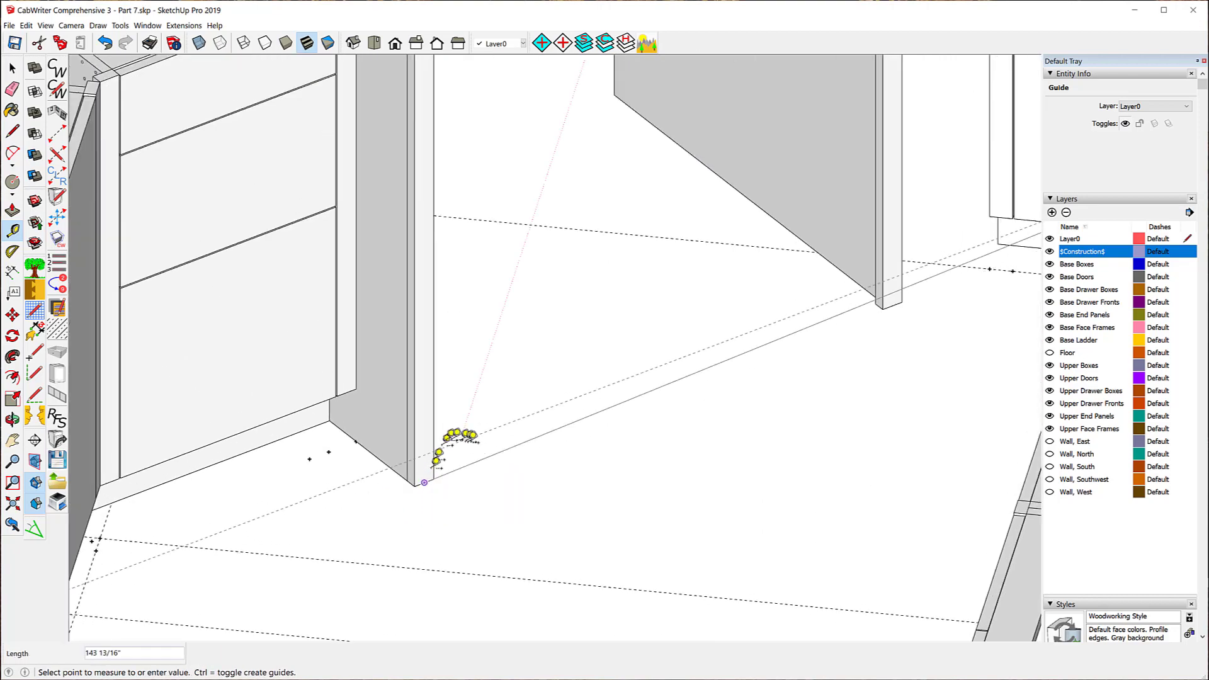
scroll(494, 474, down, 4)
scroll(450, 72, up, 5)
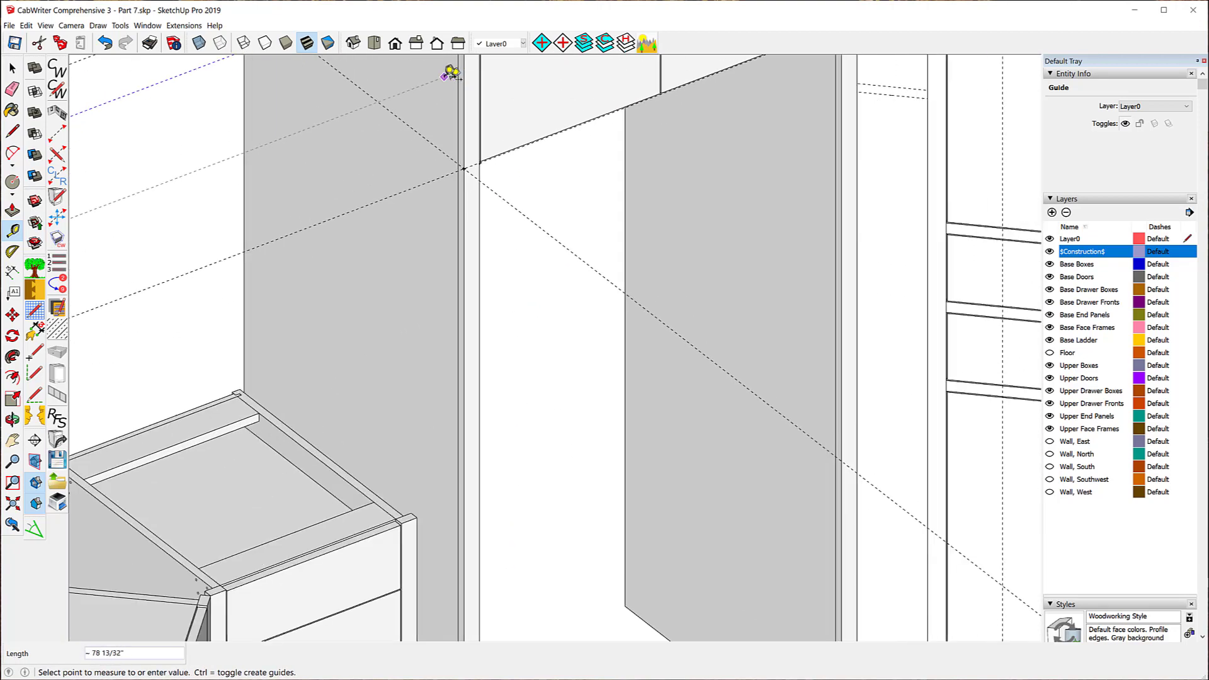
scroll(452, 79, up, 3)
scroll(529, 183, up, 2)
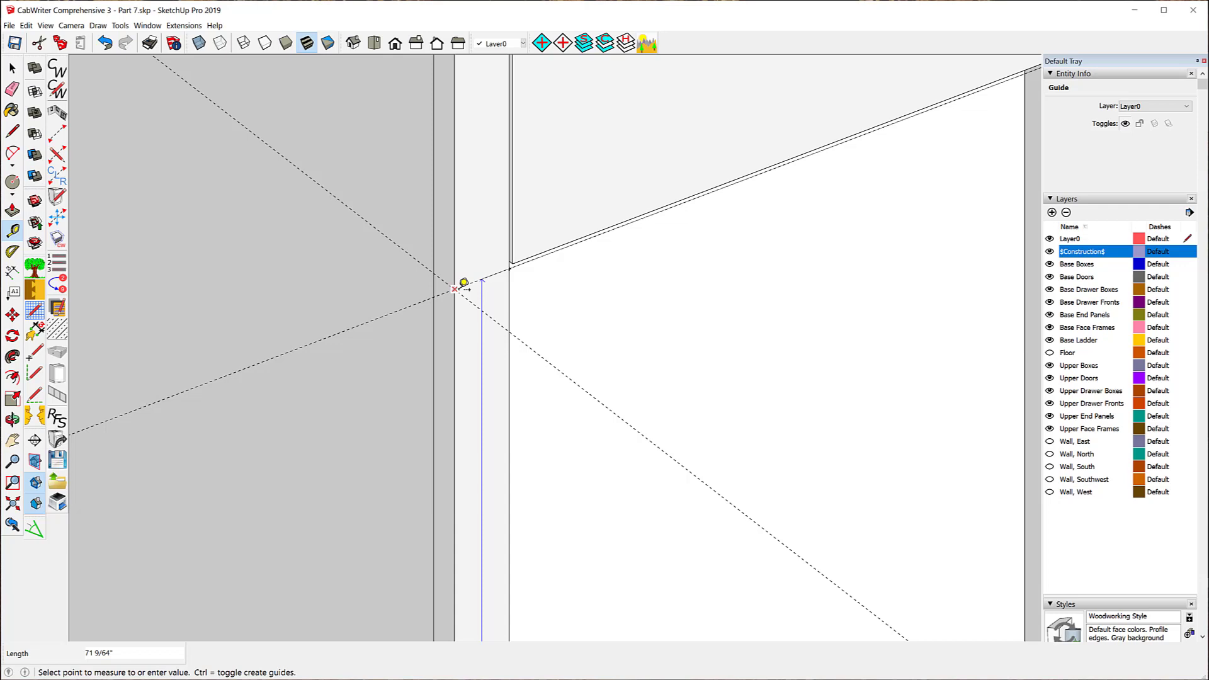
text(76.049805 in²)
key(Return)
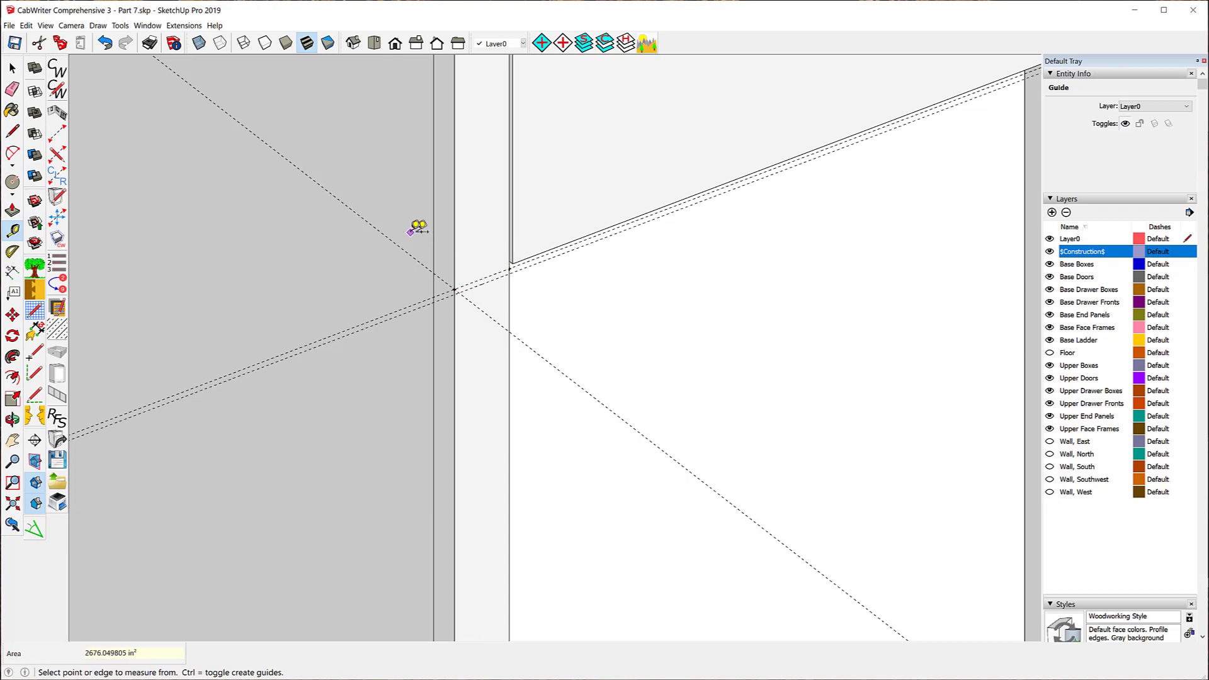
Add construction points where the new lower guide crosses the edges of the open tall cabinet's two front stiles
click(14, 231)
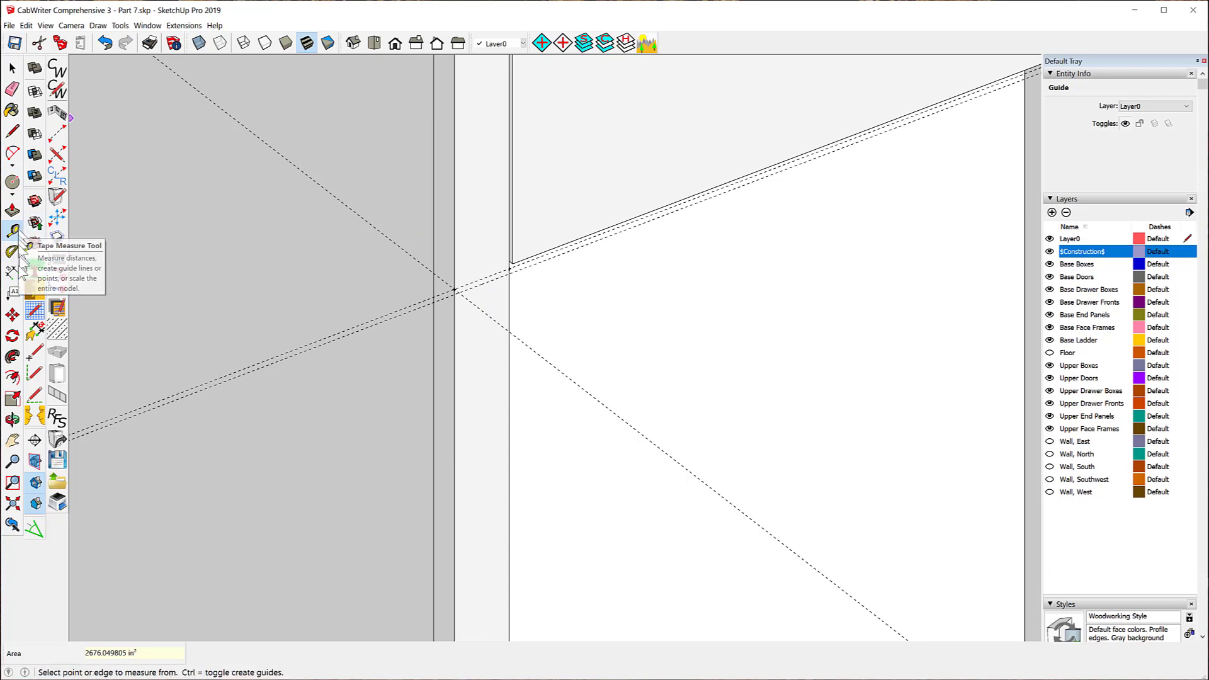
click(35, 352)
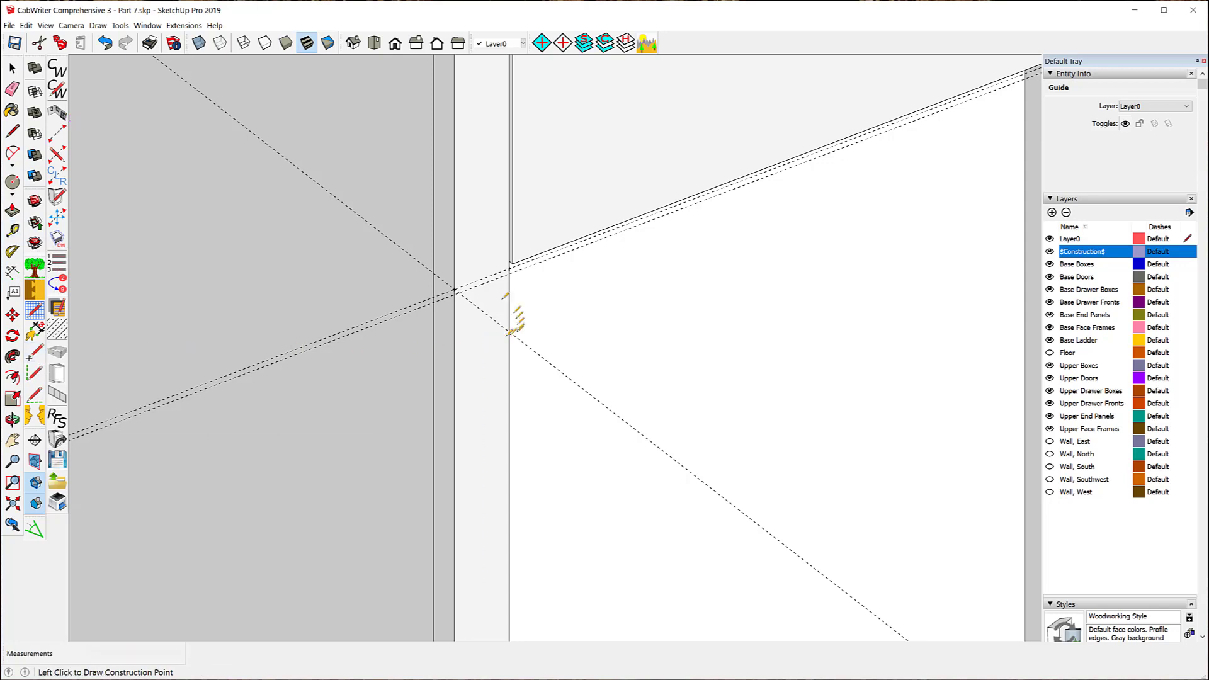
scroll(497, 291, up, 5)
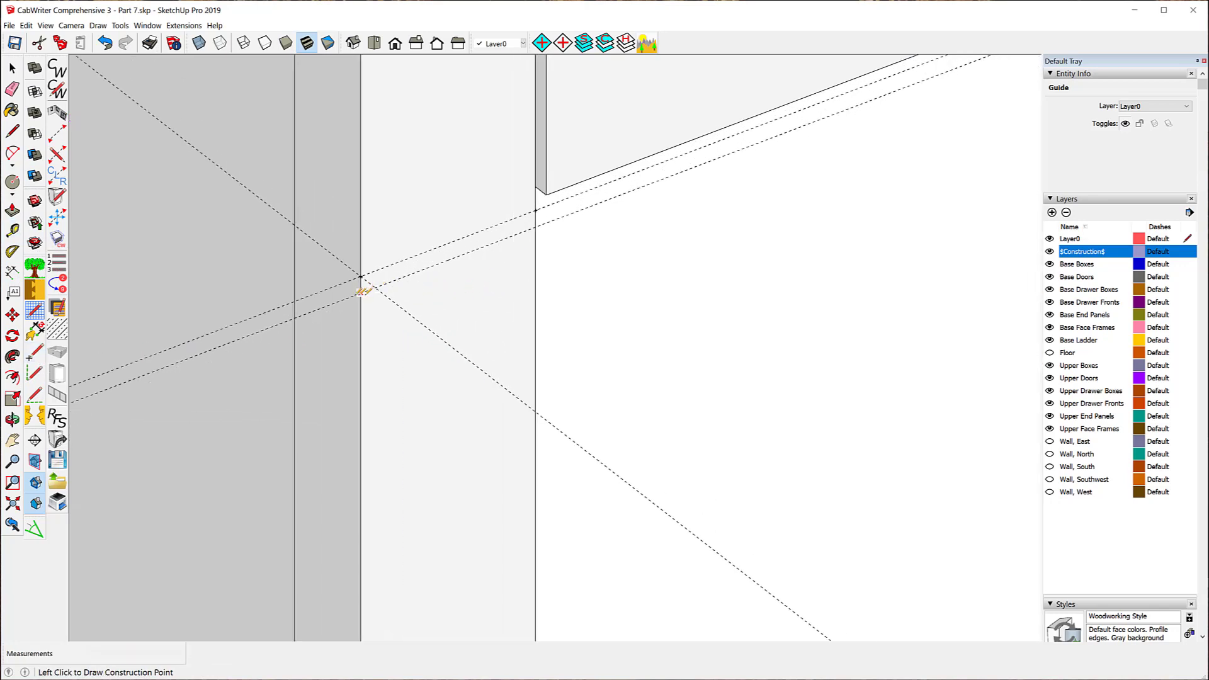
click(361, 293)
click(535, 227)
scroll(255, 284, down, 4)
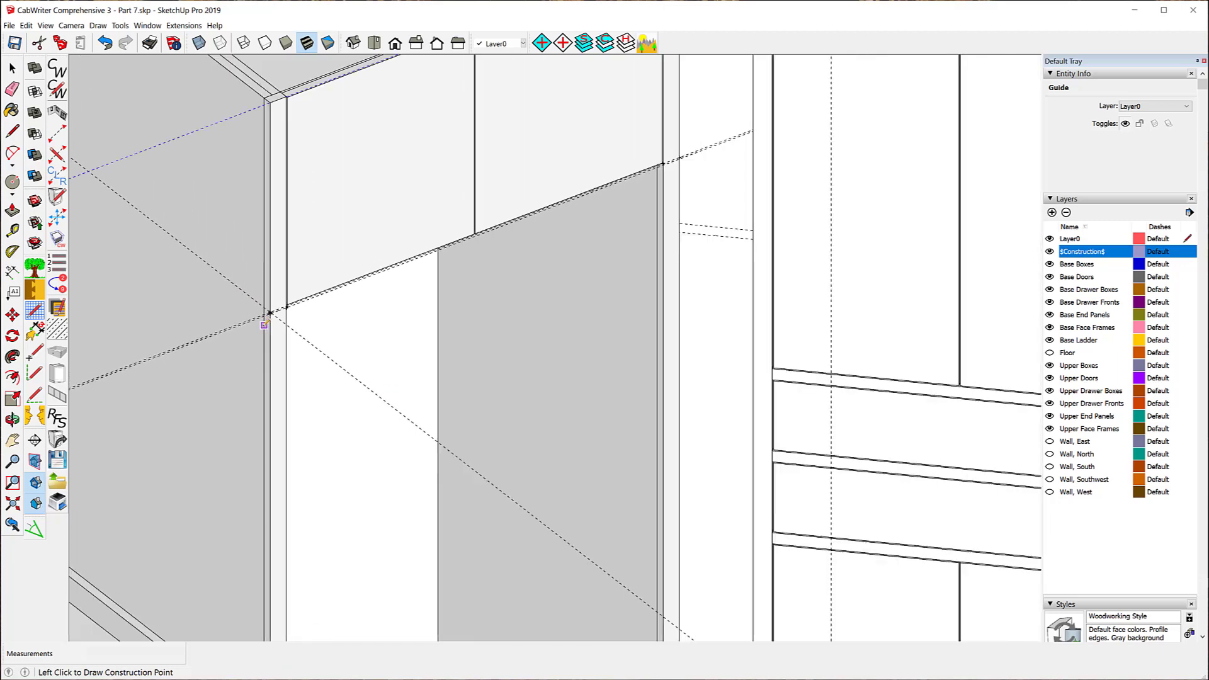
scroll(716, 126, up, 6)
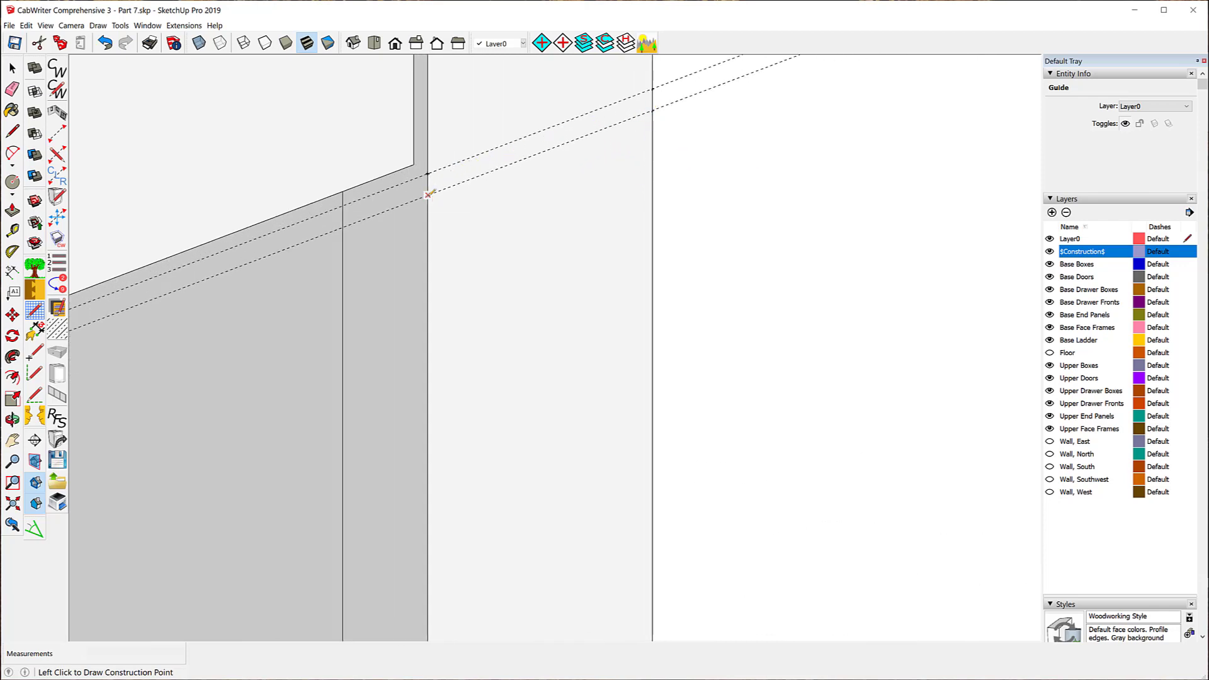
Delete the old upper guide below the doors and its guide points on the far front stile
click(12, 68)
click(466, 162)
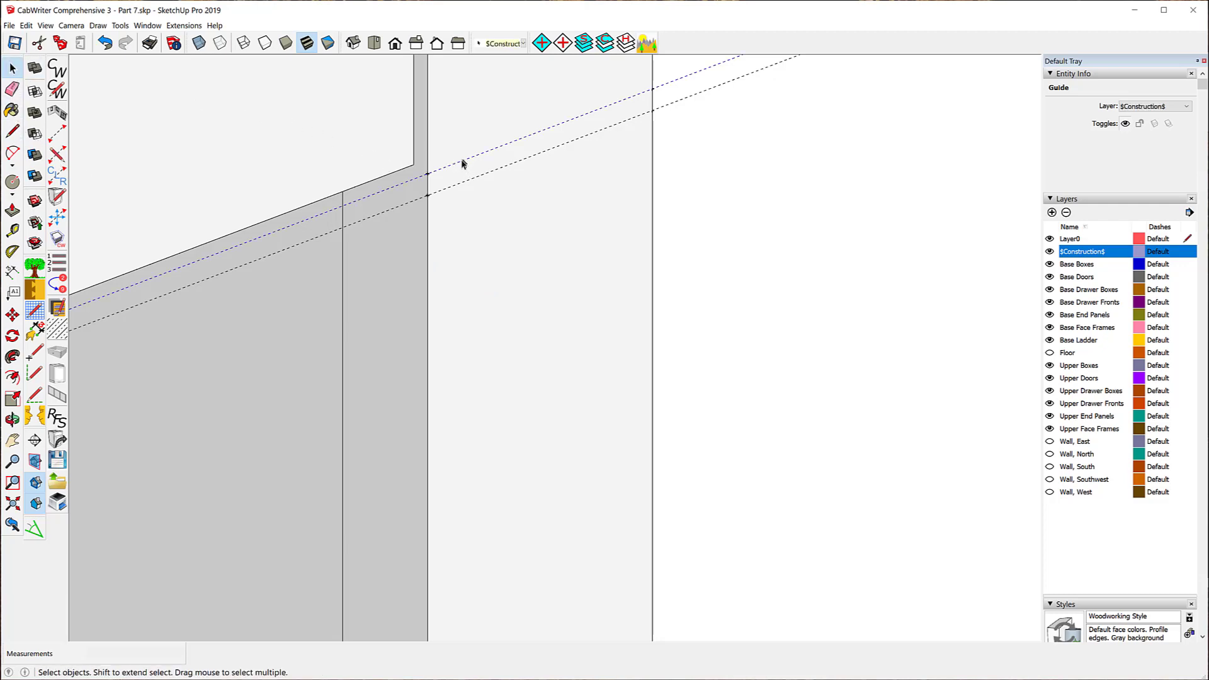
key(Delete)
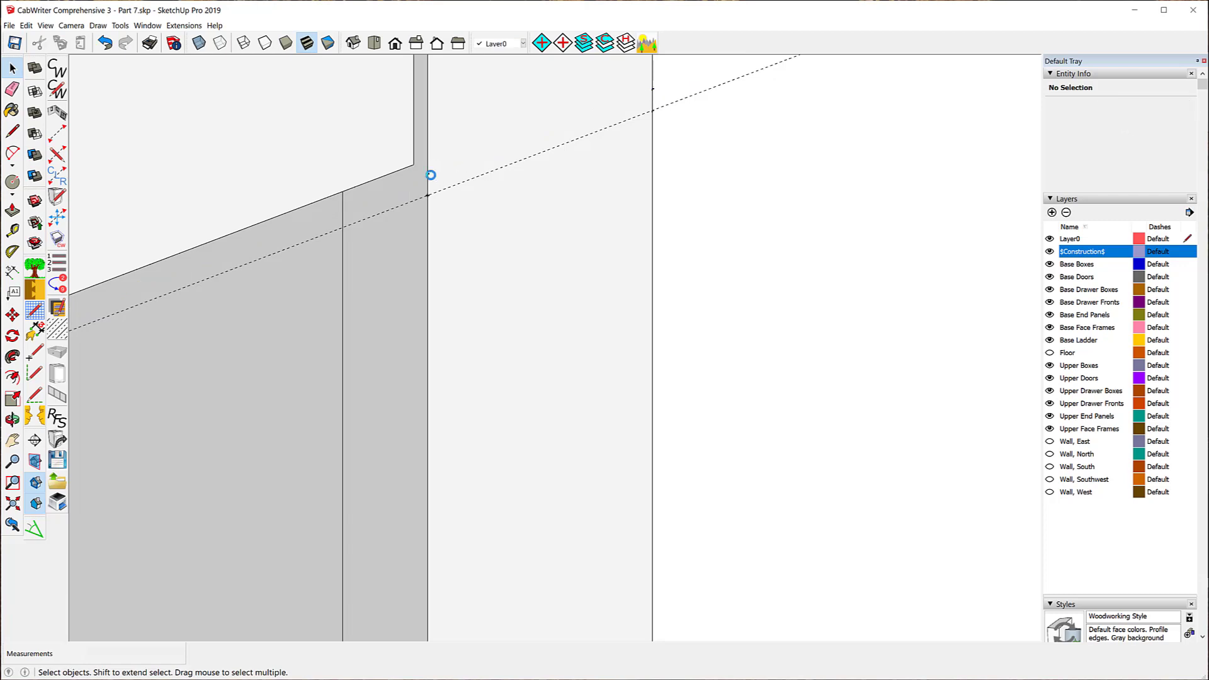
click(427, 175)
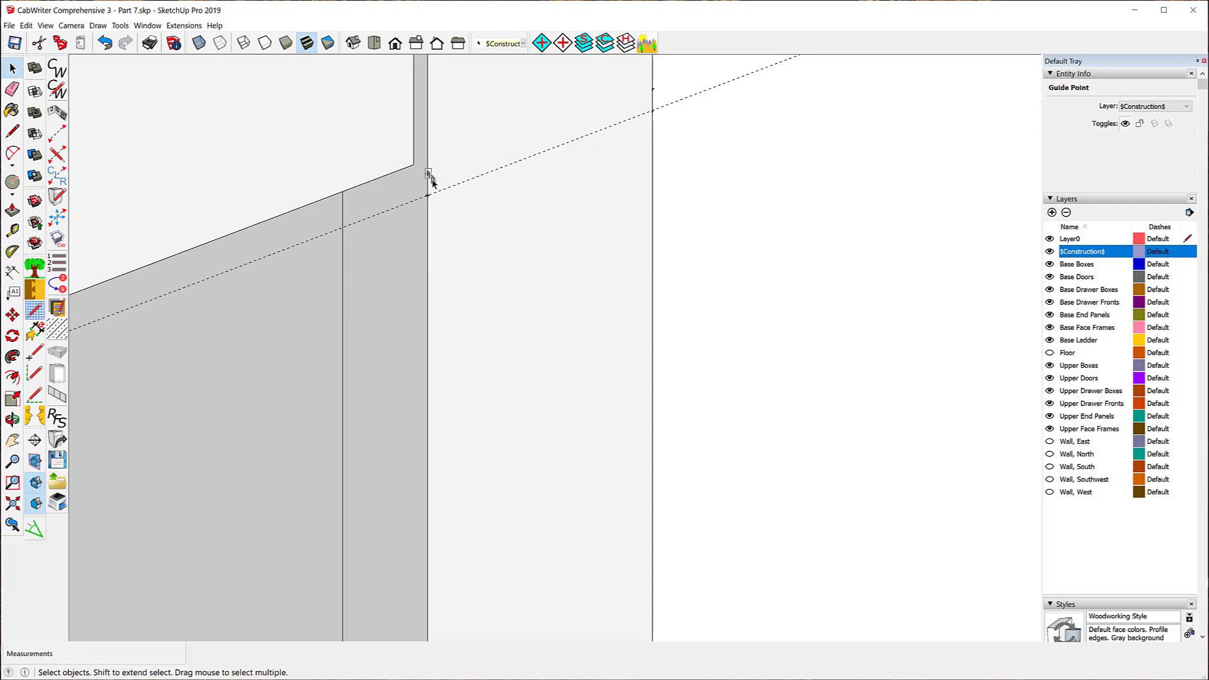
key(Delete)
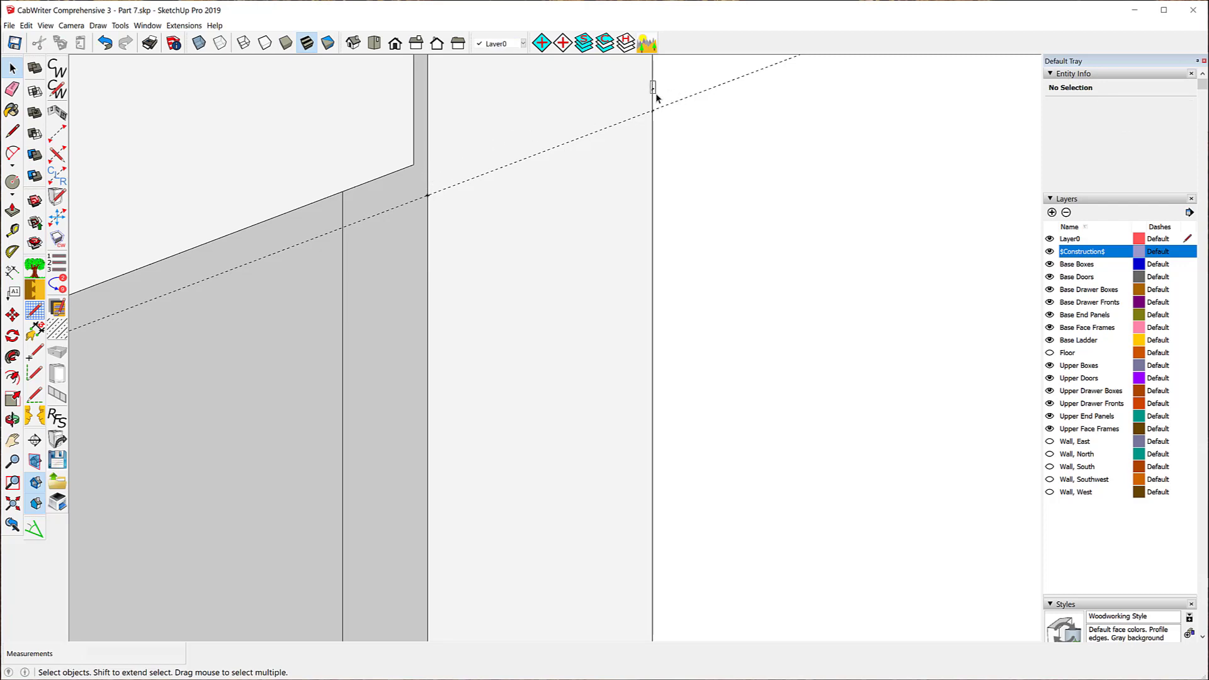
middle_drag(668, 123, 792, 114)
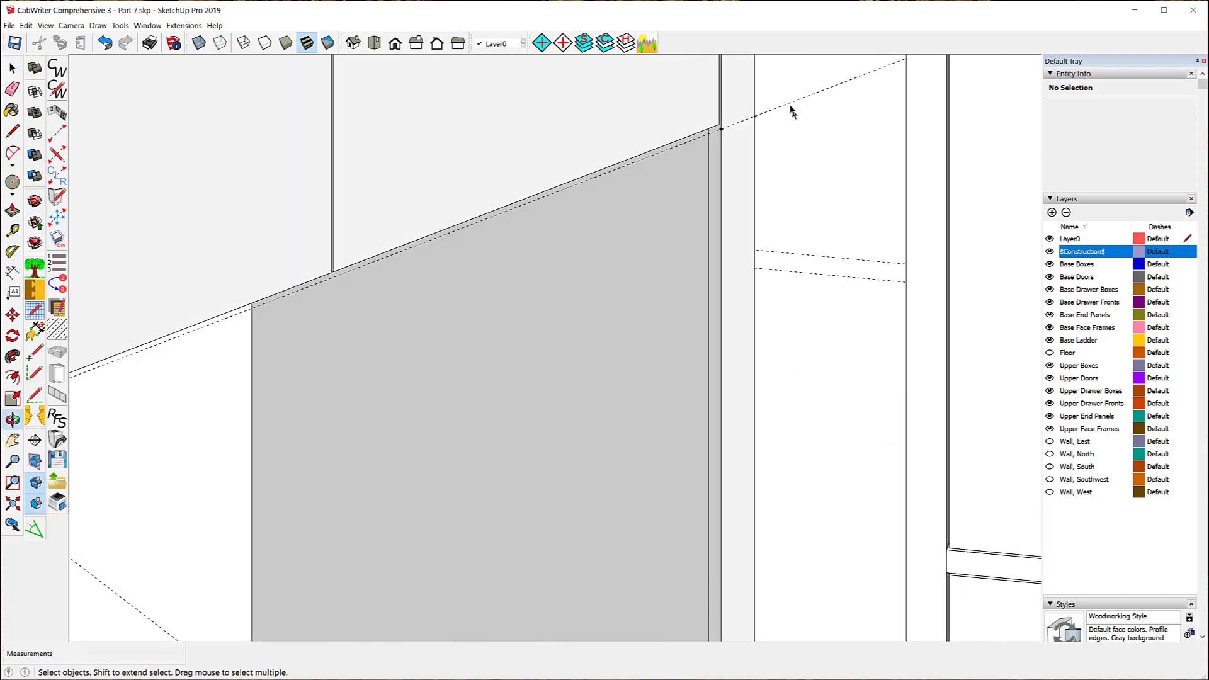
Delete the diagonal guide crossing the near front stile and the old guide points above the remaining guide
scroll(792, 107, down, 4)
scroll(370, 302, up, 5)
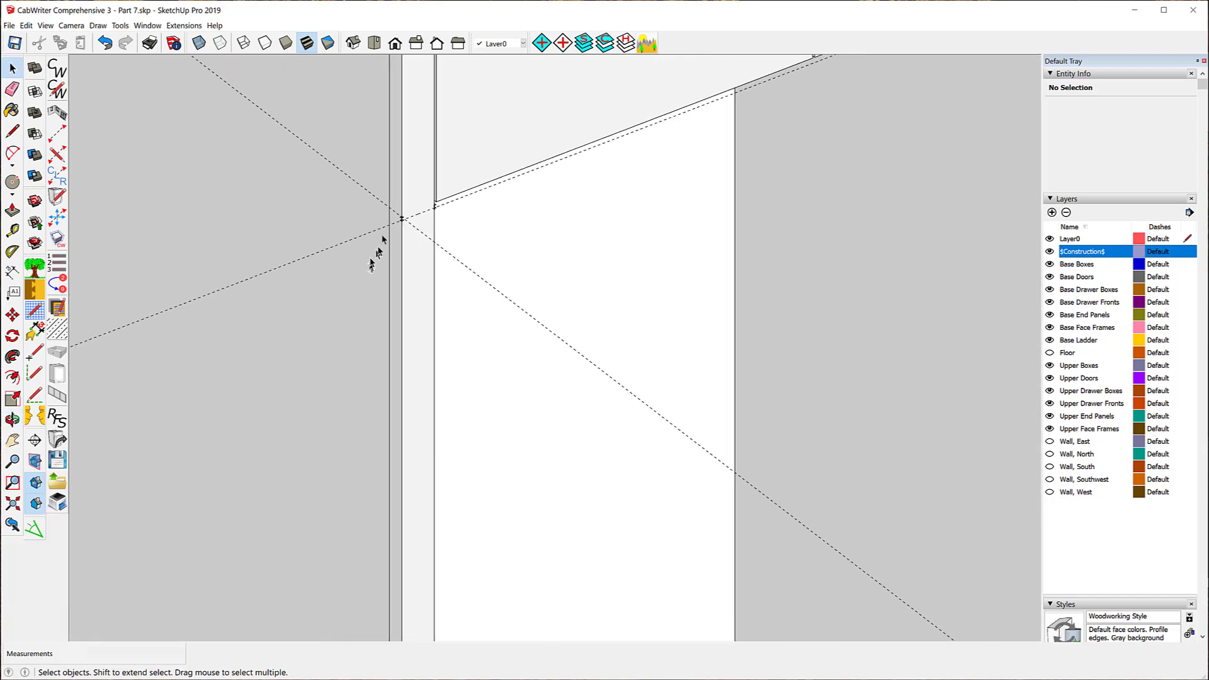
scroll(380, 245, up, 3)
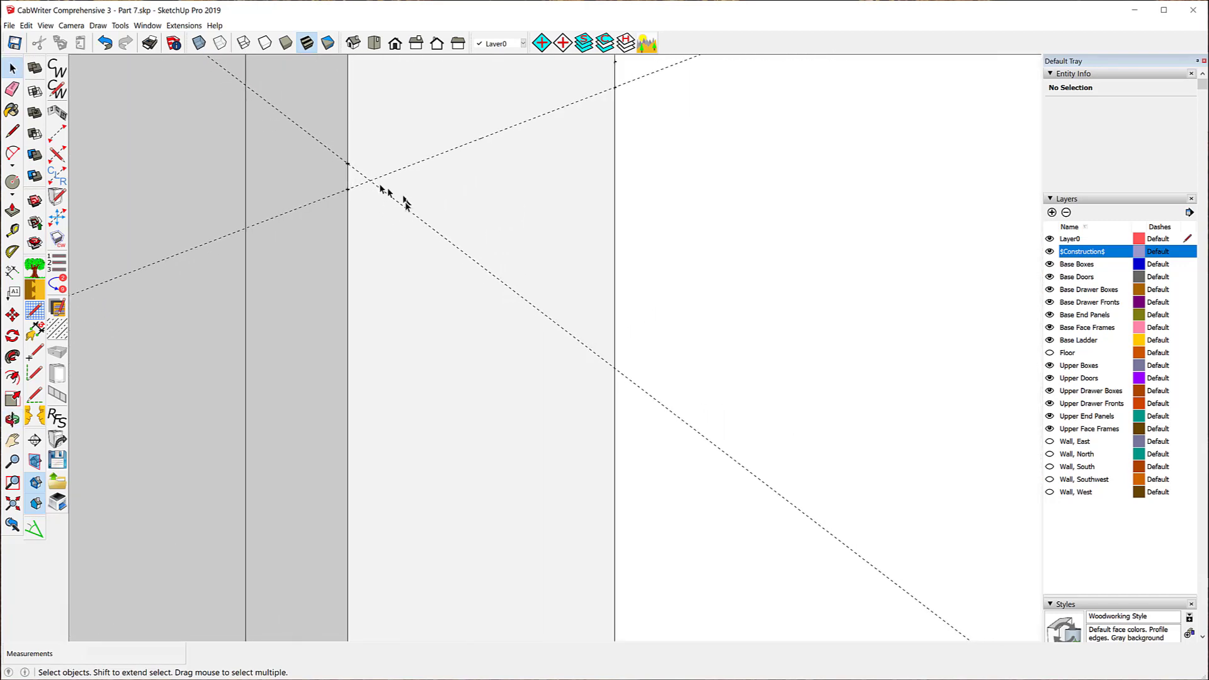
scroll(406, 199, up, 2)
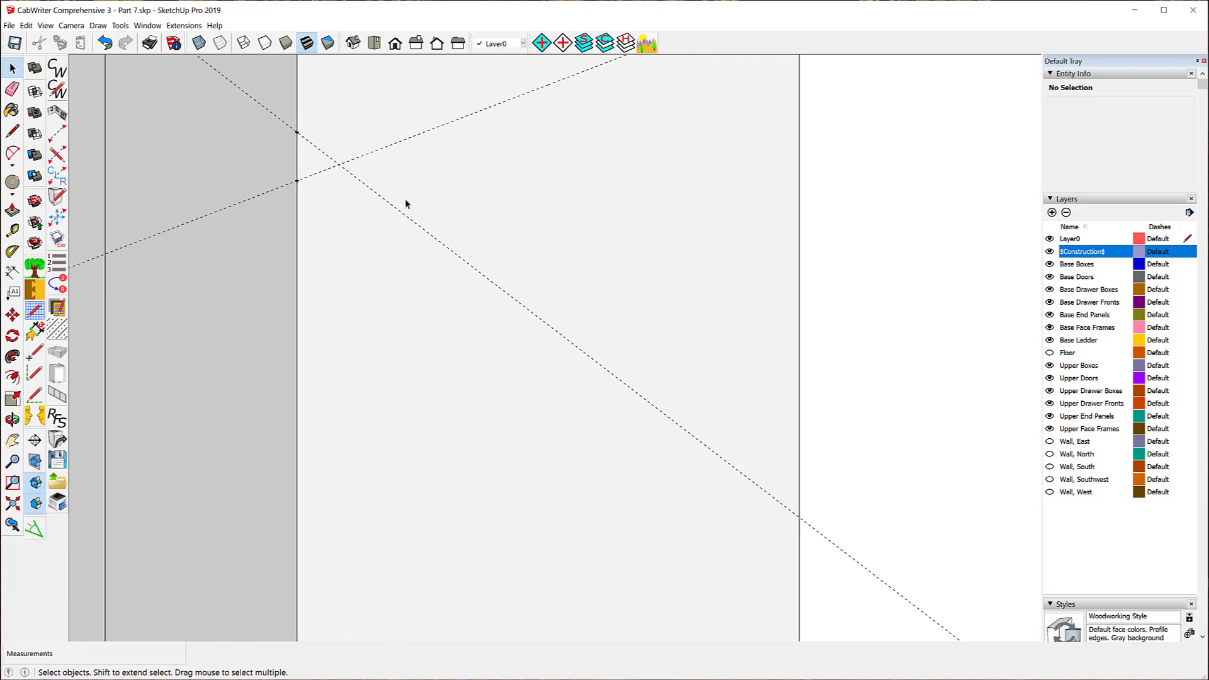
click(332, 162)
key(Delete)
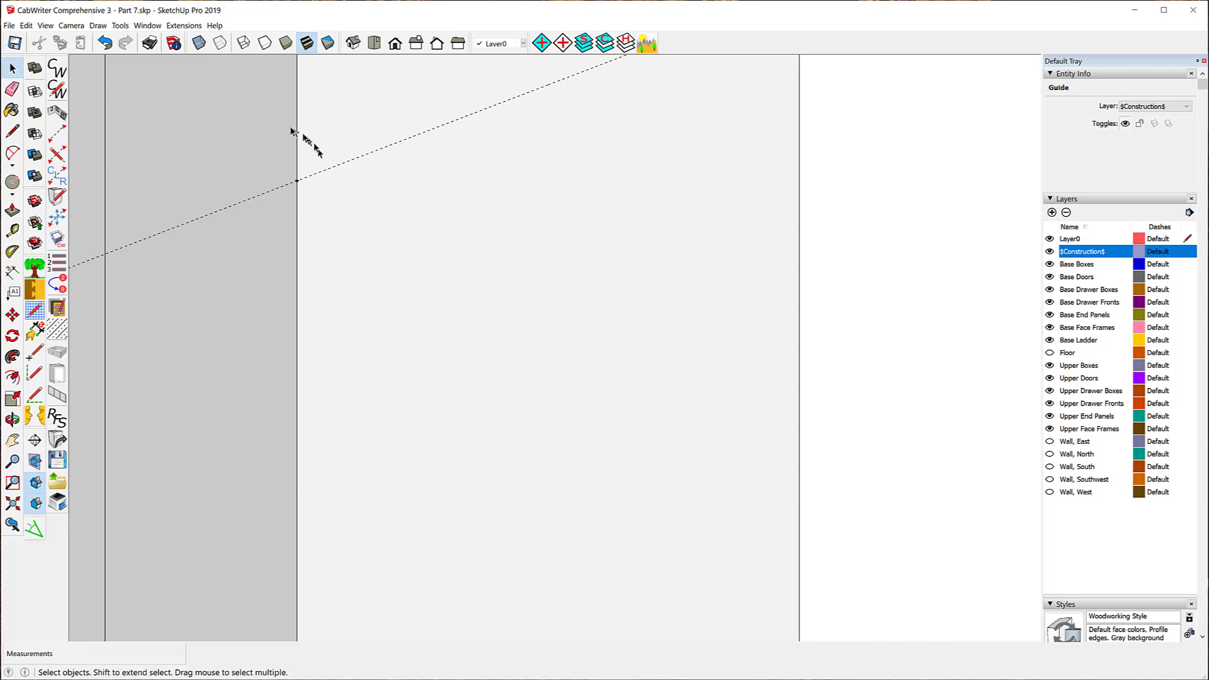
drag(313, 143, 313, 142)
key(Delete)
scroll(257, 277, down, 3)
drag(527, 97, 548, 123)
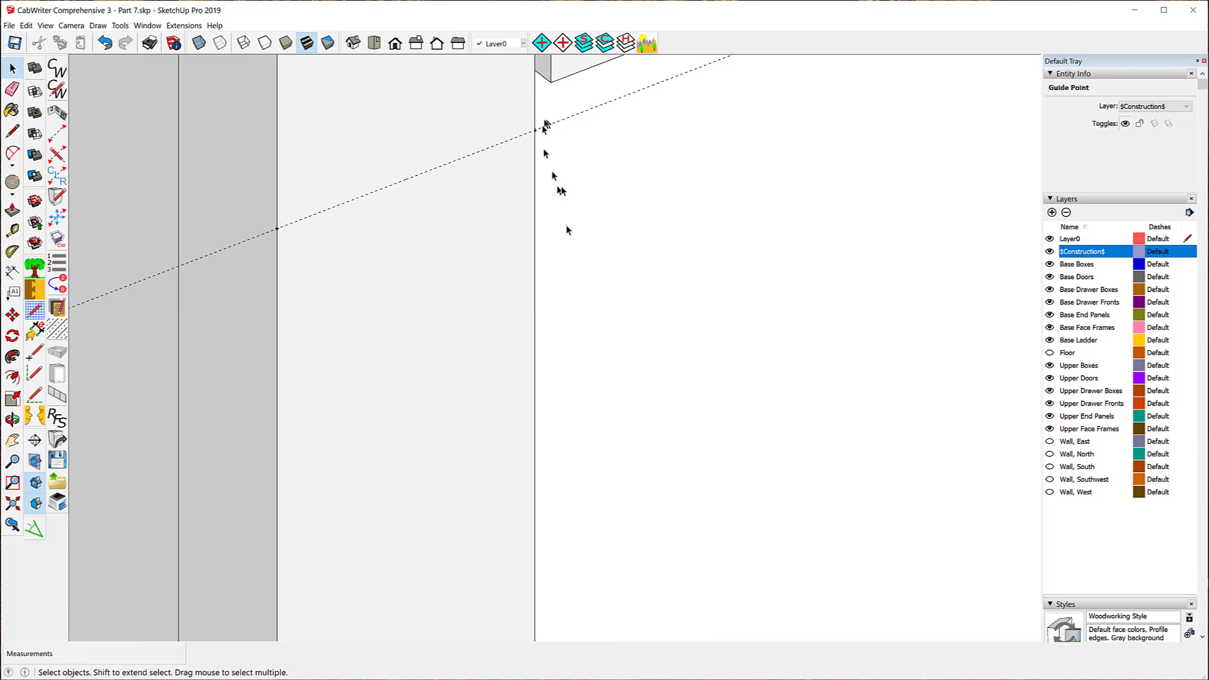
key(Delete)
Unlock the Left End Sheet at the front of the open tall cabinet
scroll(441, 309, down, 5)
scroll(378, 318, down, 8)
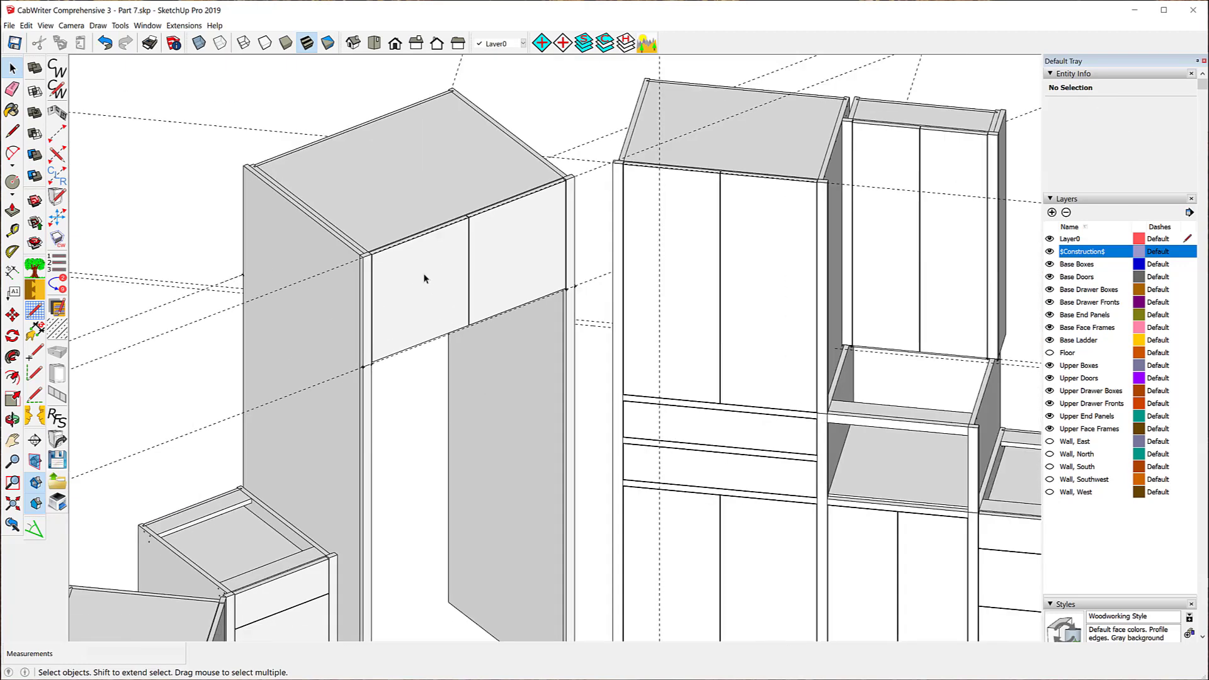
click(424, 278)
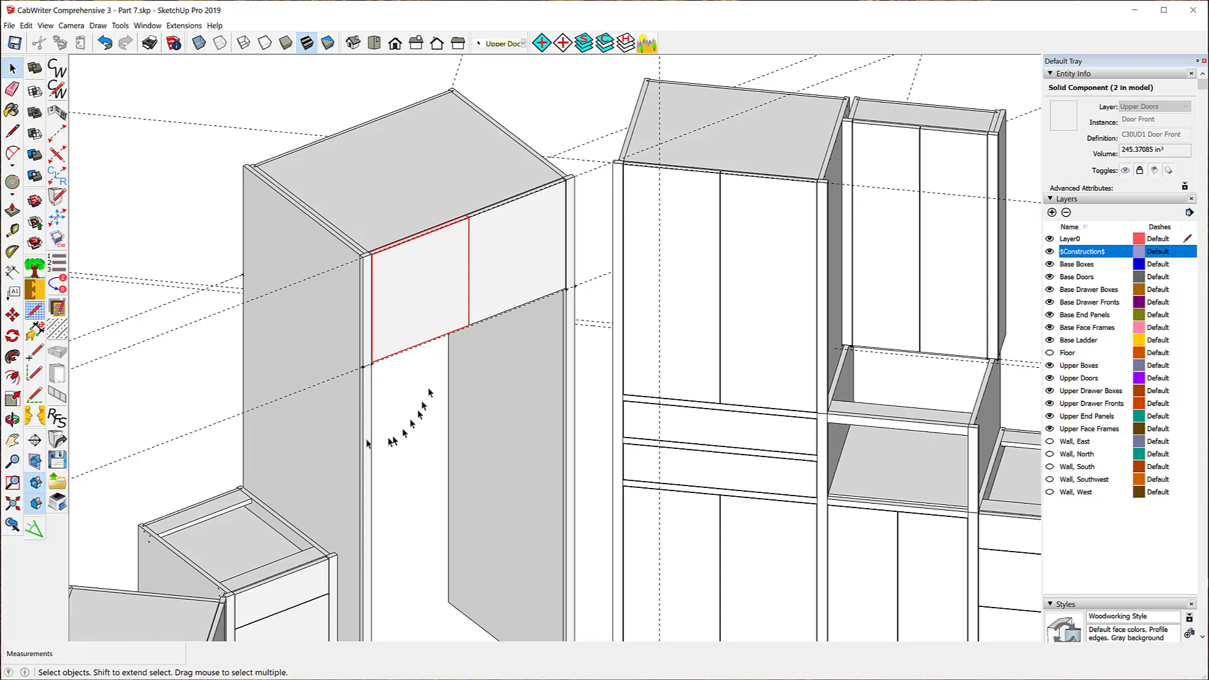
click(368, 418)
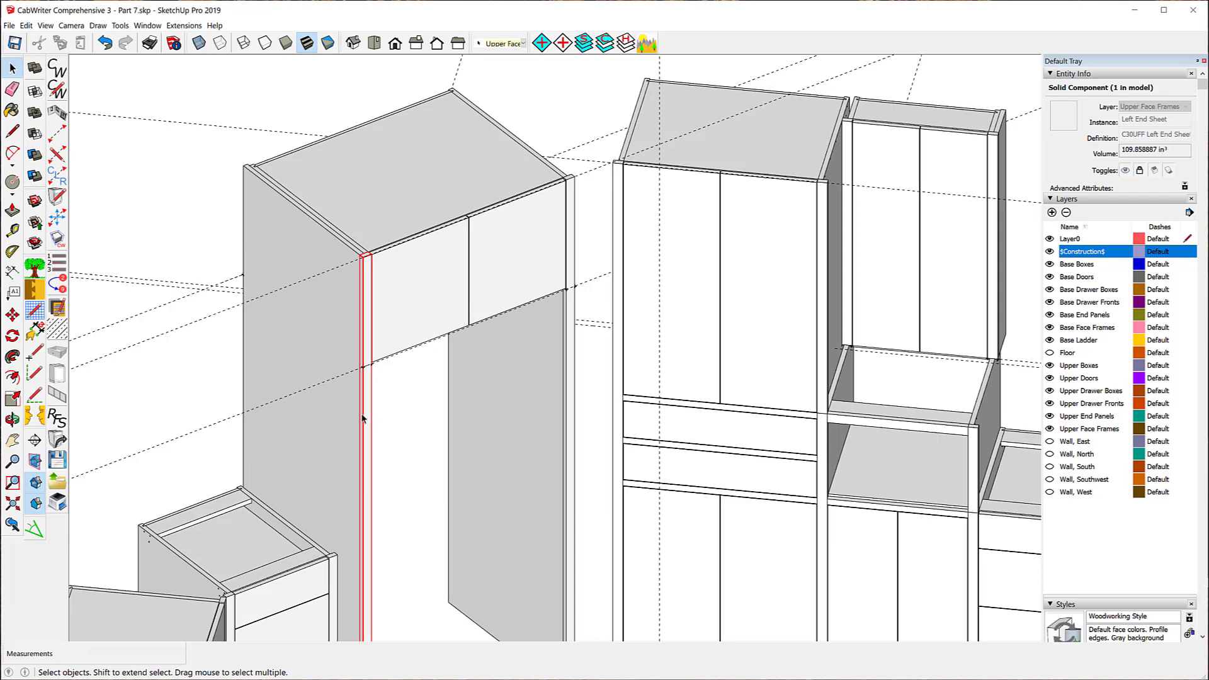
right_click(370, 306)
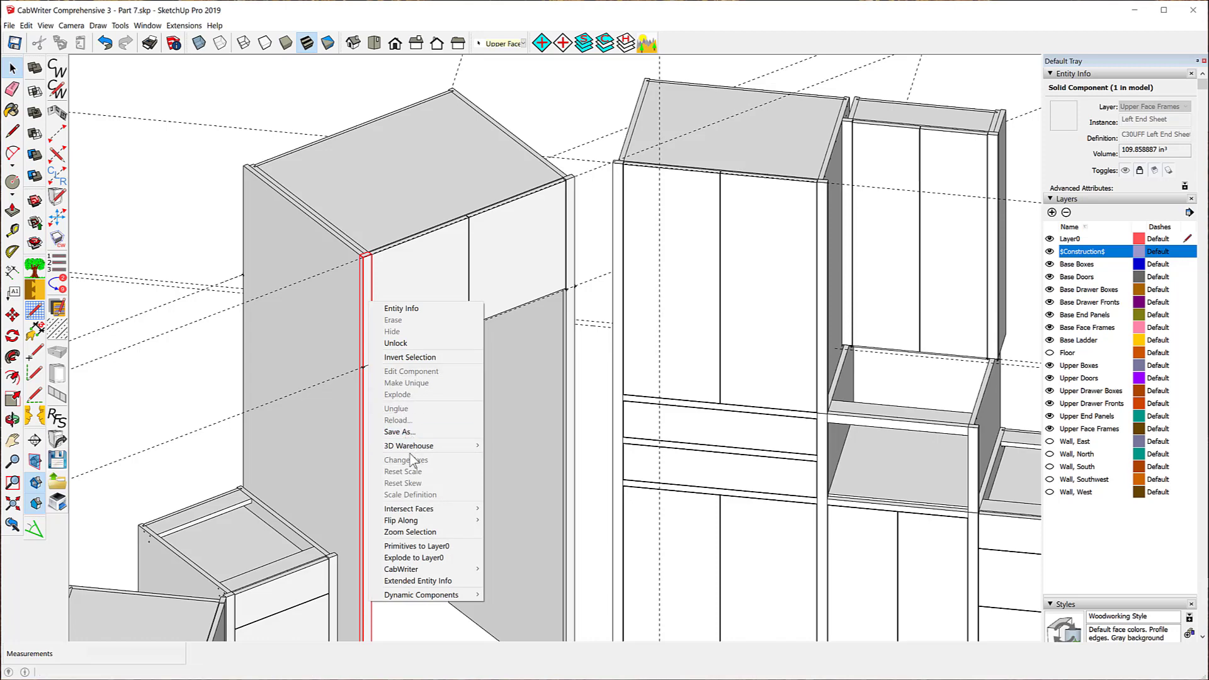
click(394, 343)
Select the entire open tall cabinet with CabWriter, unlock all its components and delete it
right_click(365, 319)
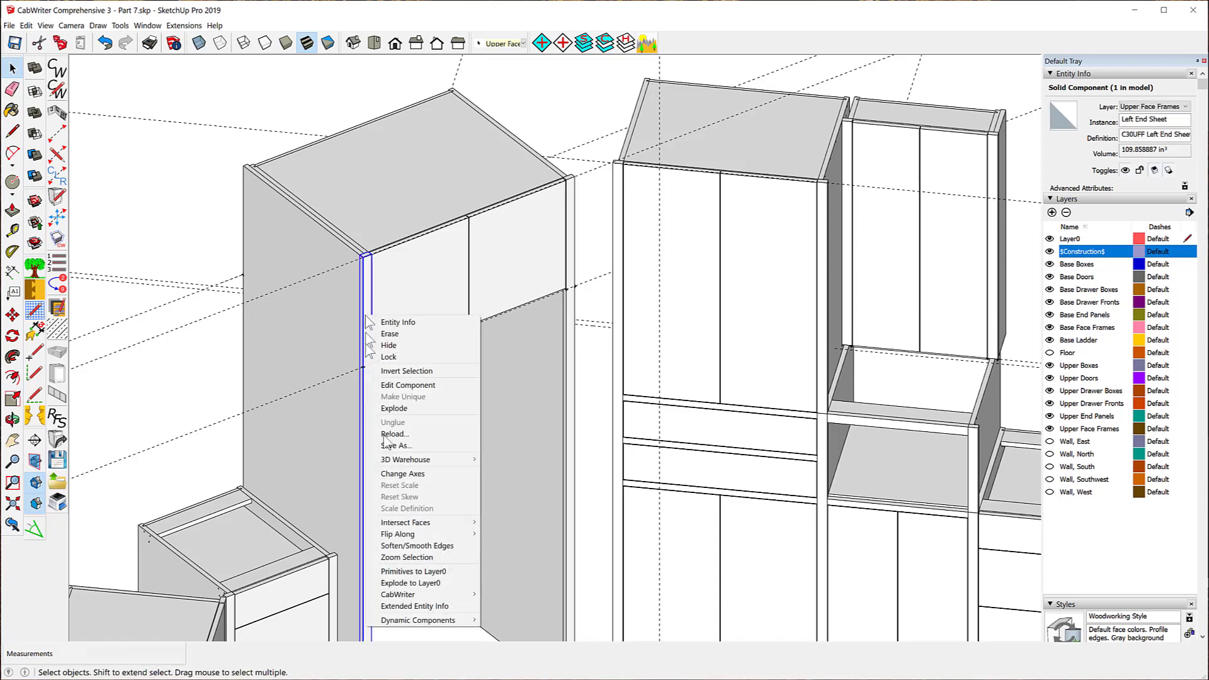
mouse_move(413, 597)
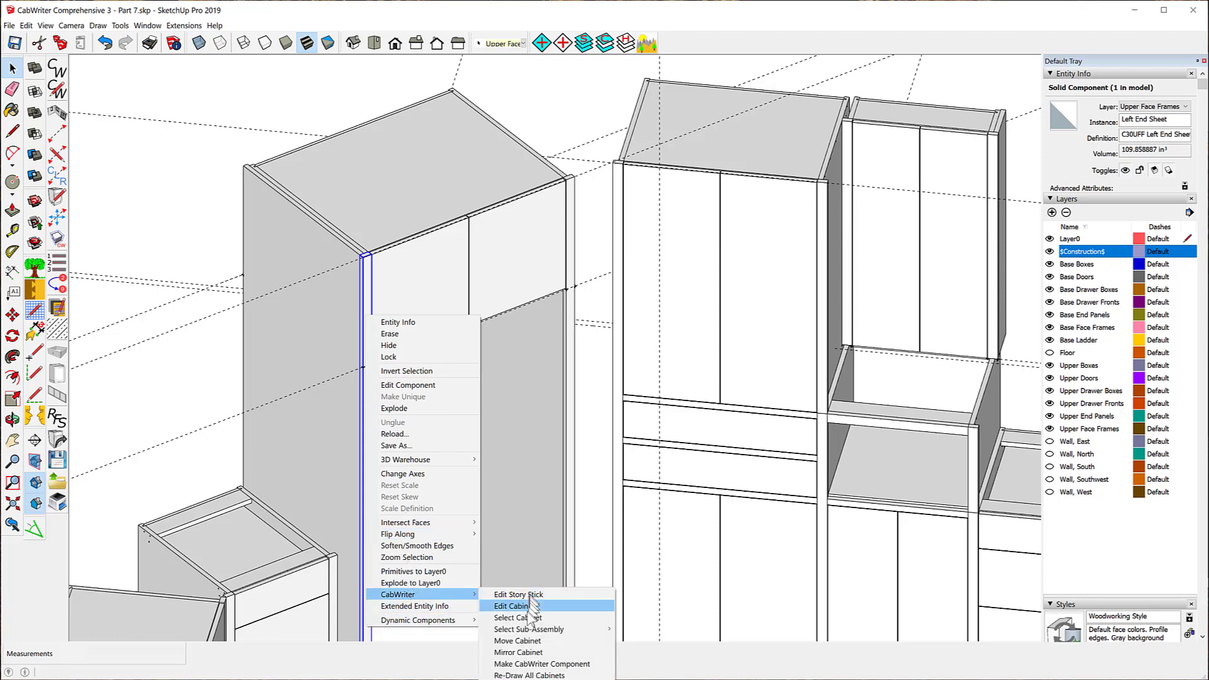
click(527, 619)
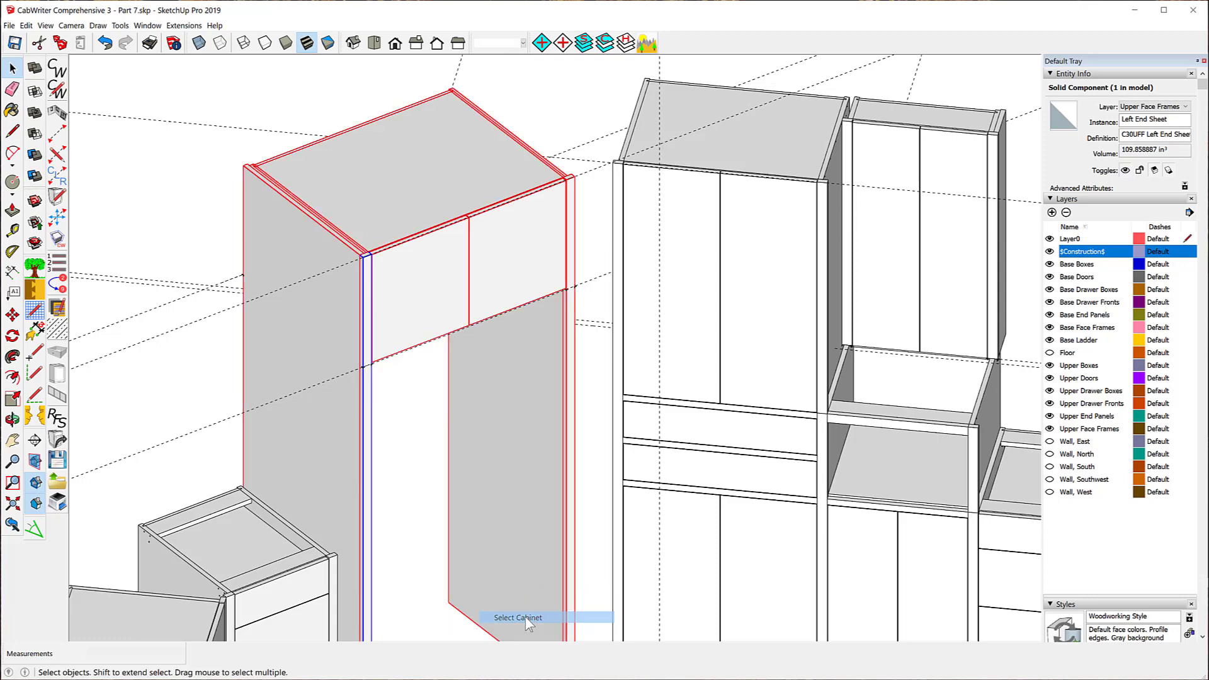
right_click(404, 181)
click(440, 216)
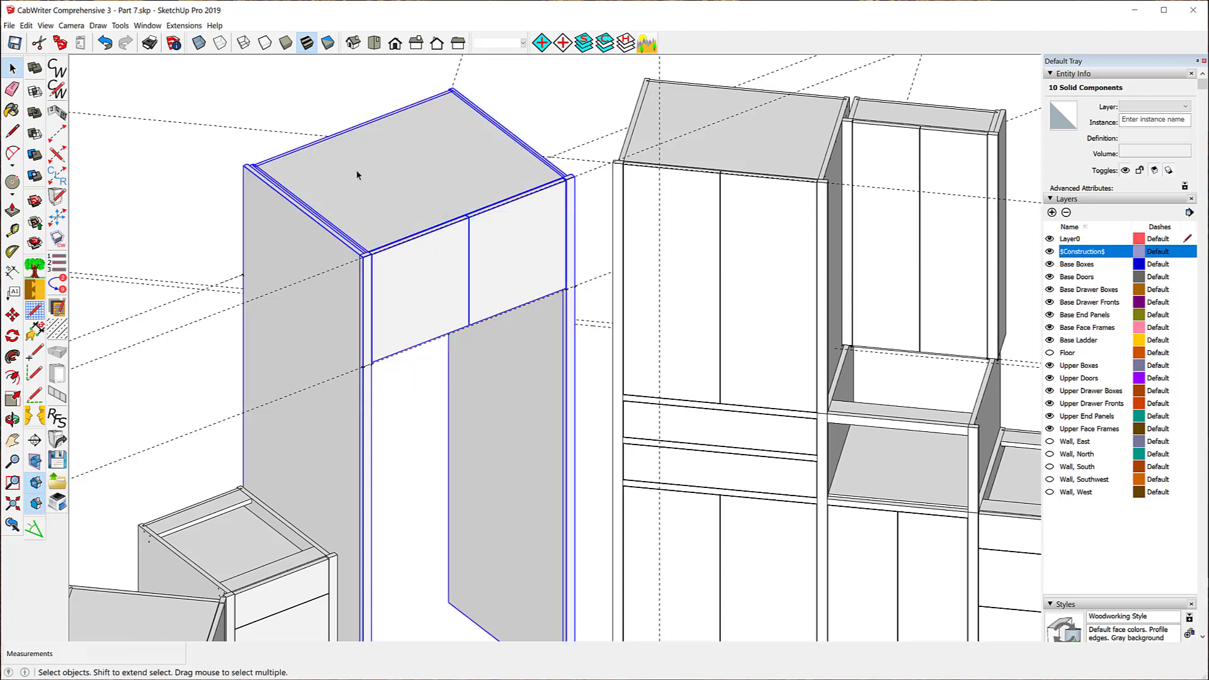
key(Delete)
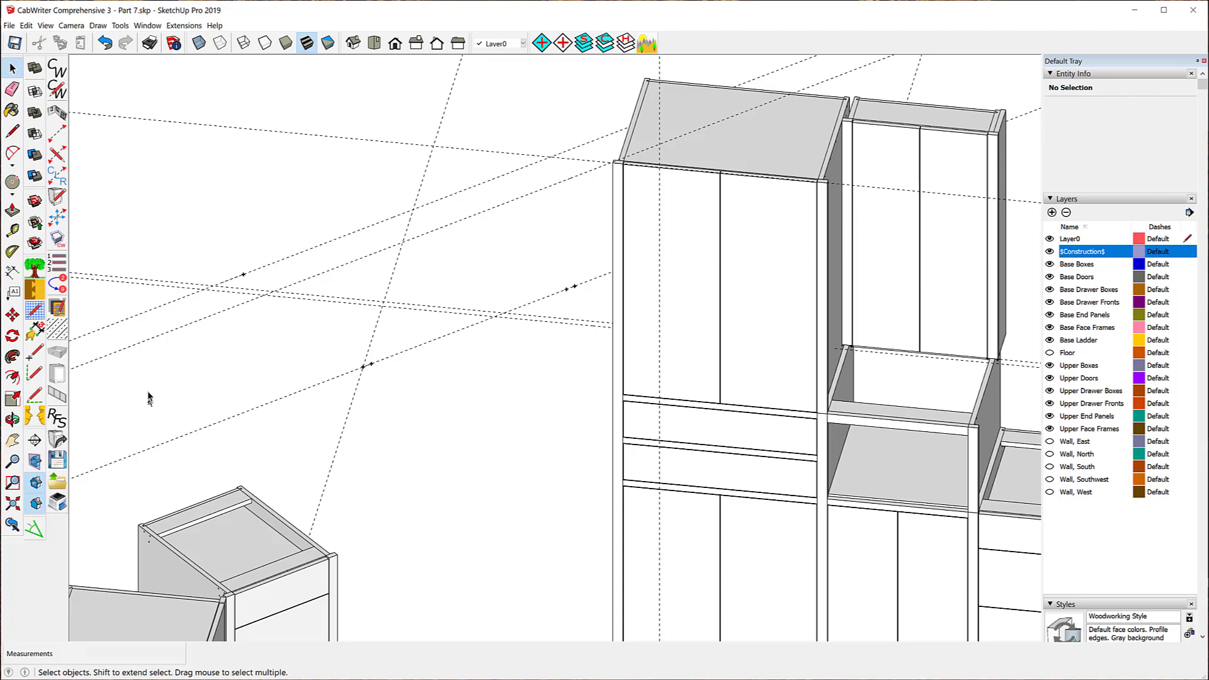
Load the user defaults file CW3C_Refrigerator_Upper and close the CabWriter settings
click(66, 439)
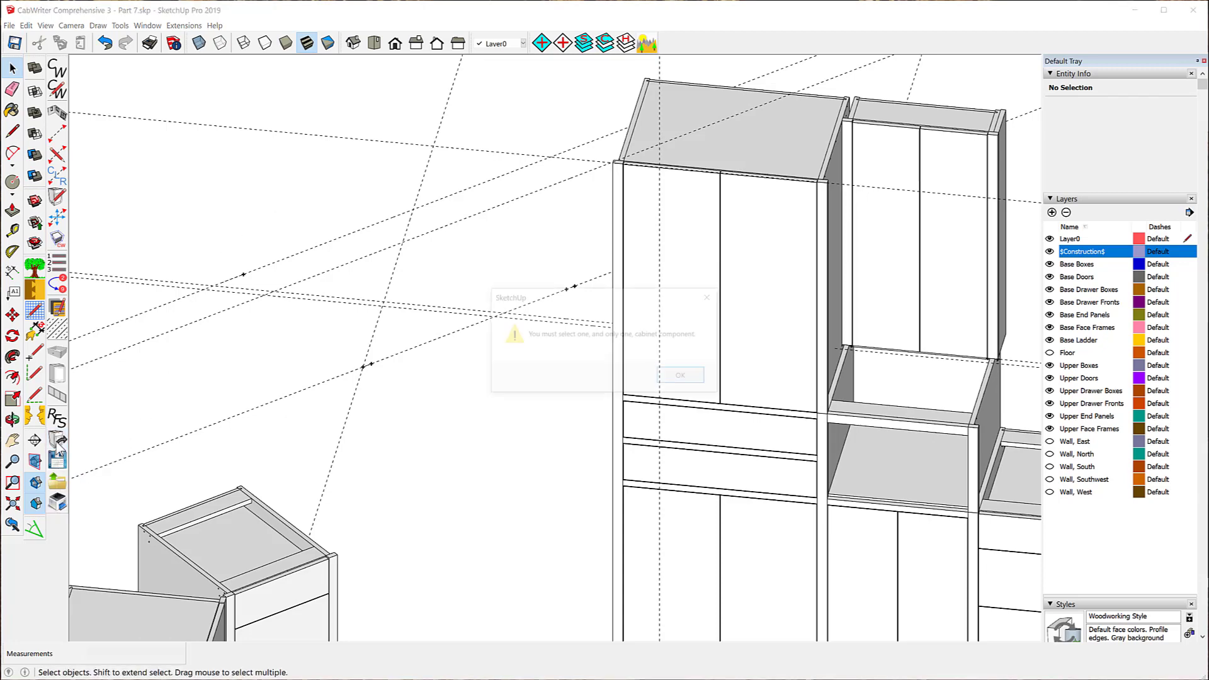
click(684, 377)
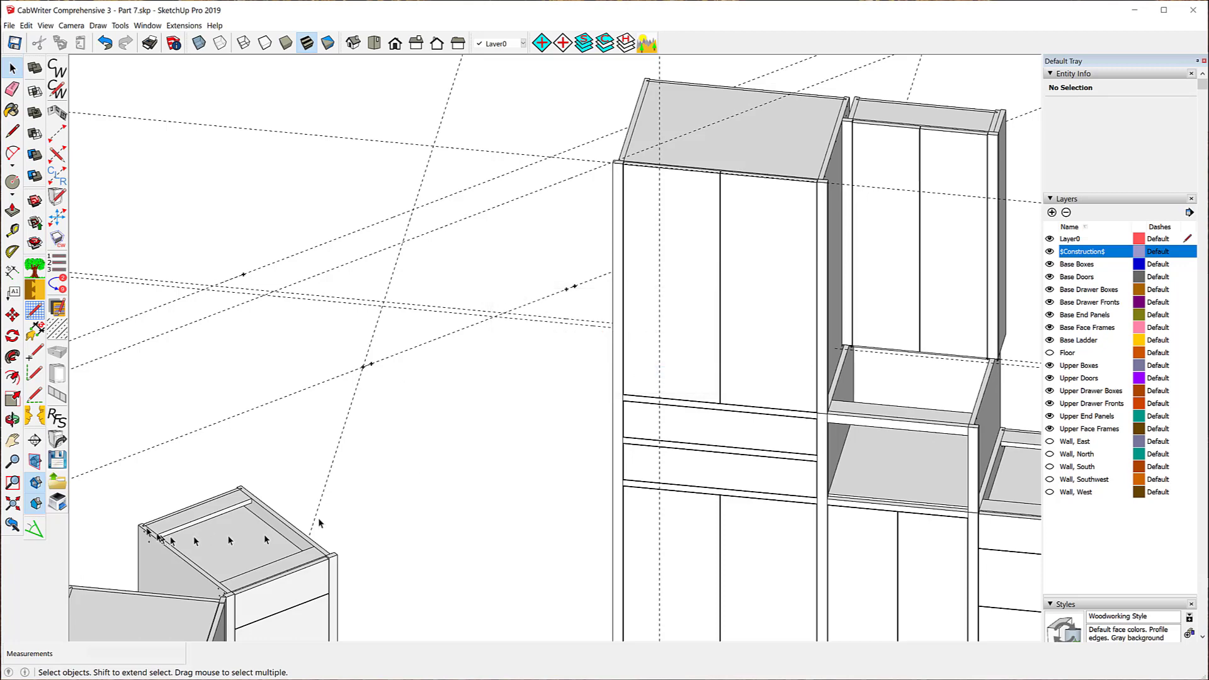
click(58, 483)
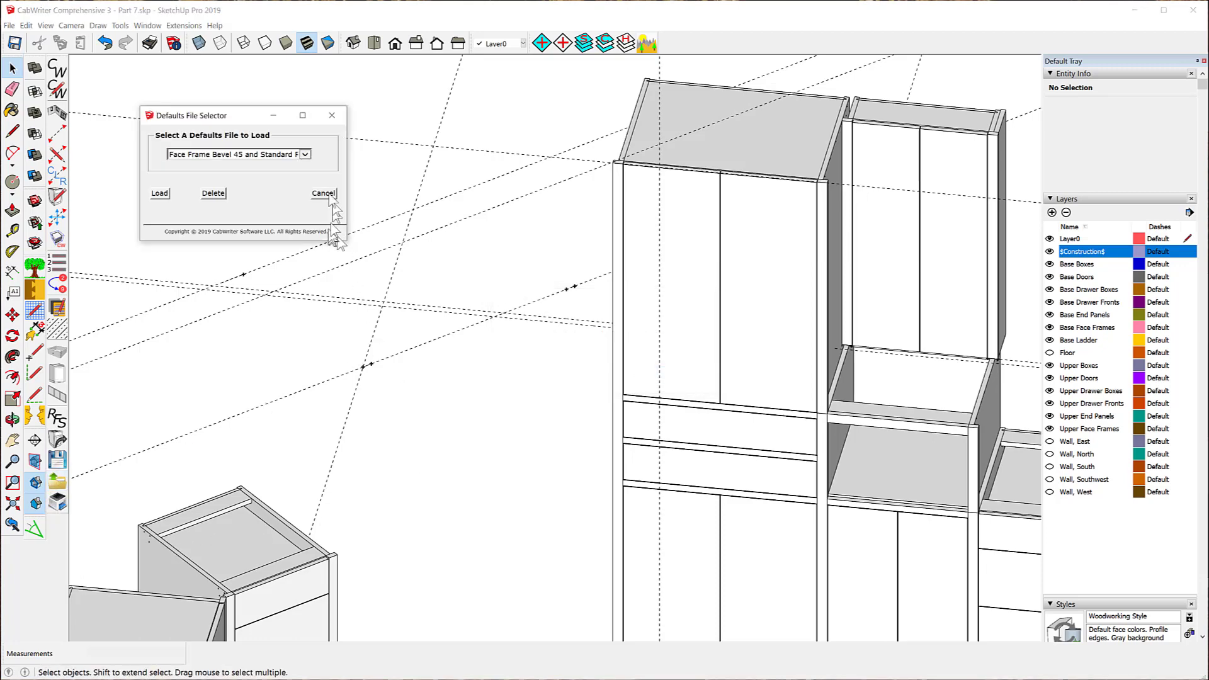
click(306, 156)
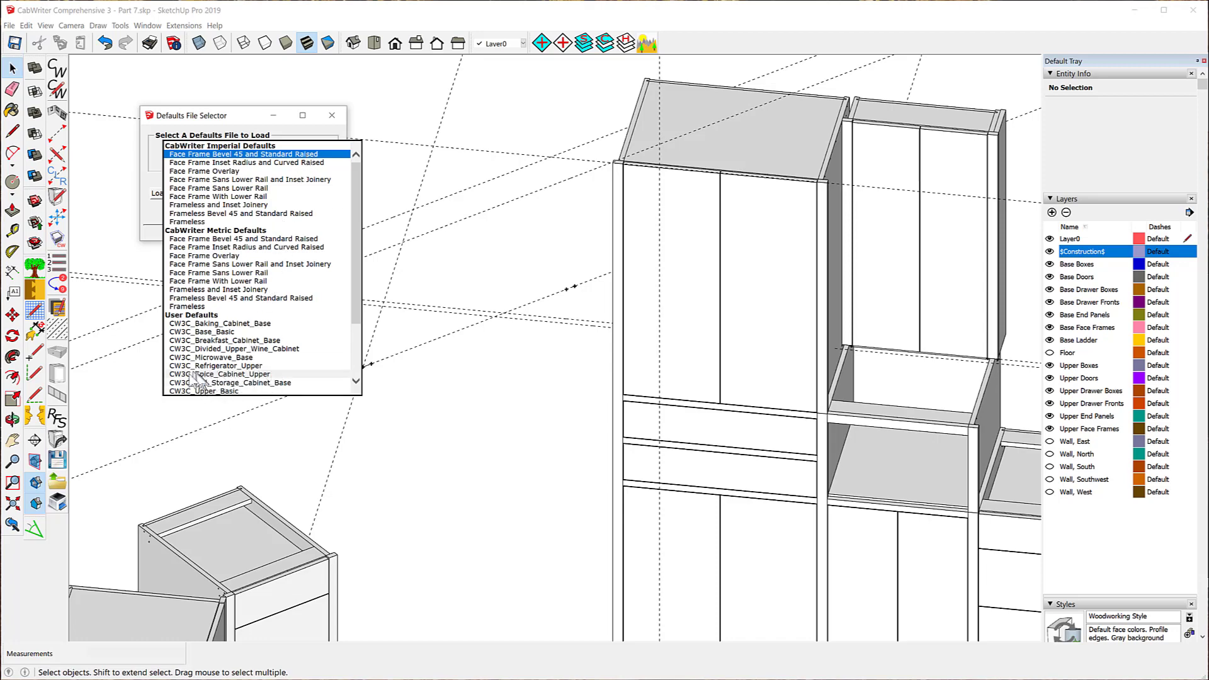
click(214, 367)
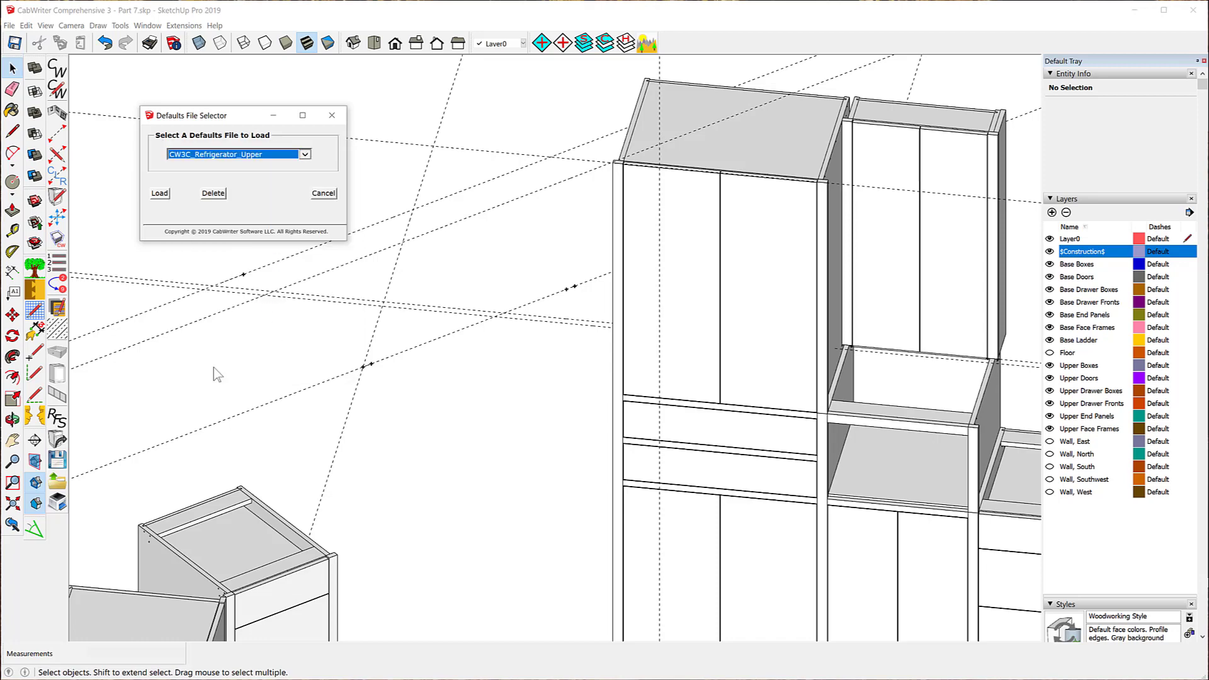
click(161, 195)
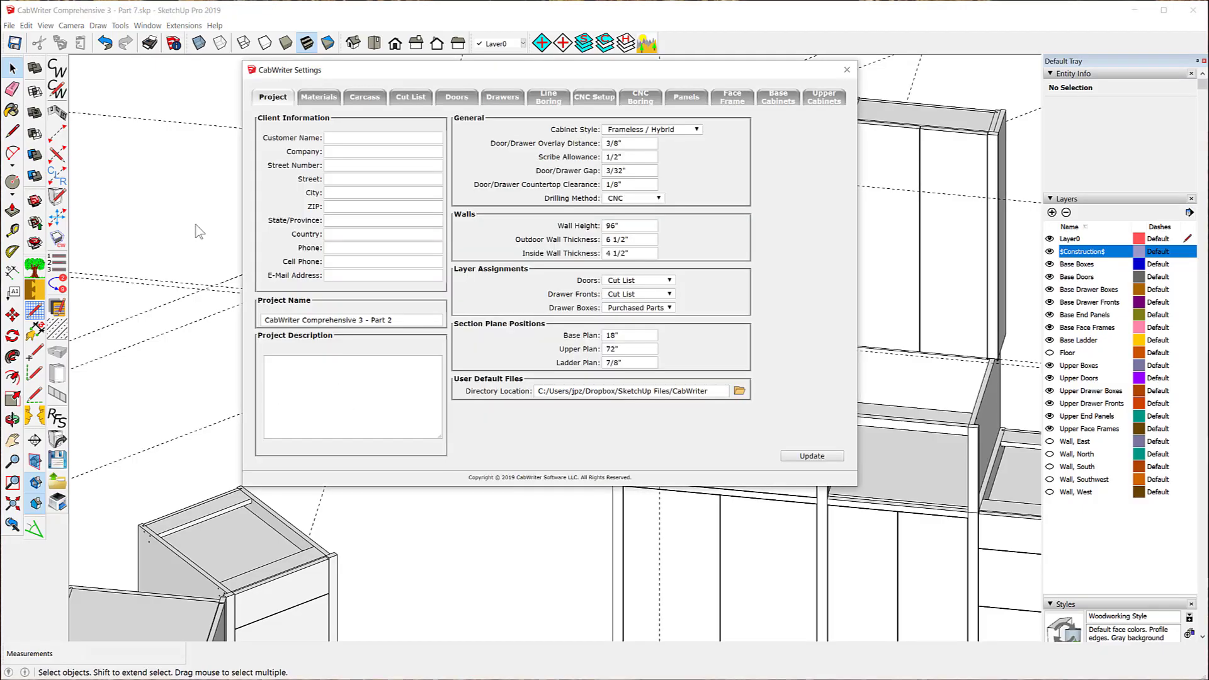
click(848, 70)
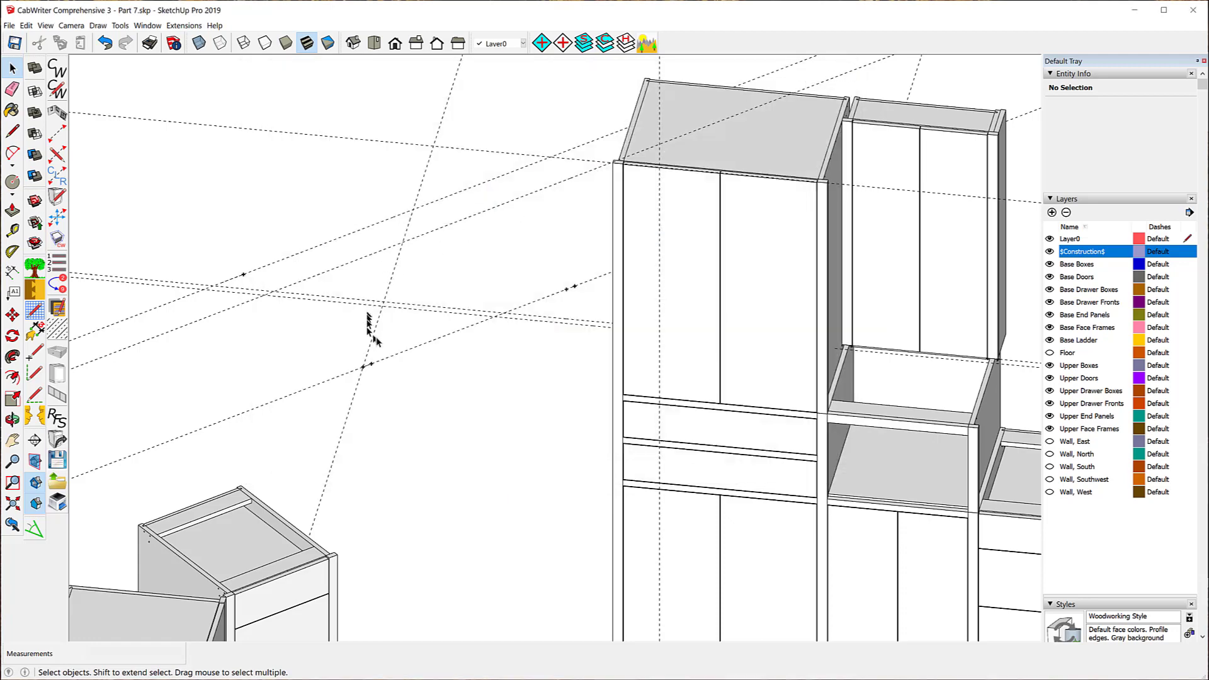
Define the left end stile between the guide points at the lower guide intersection, using the Left Sheet end type
click(58, 135)
click(363, 366)
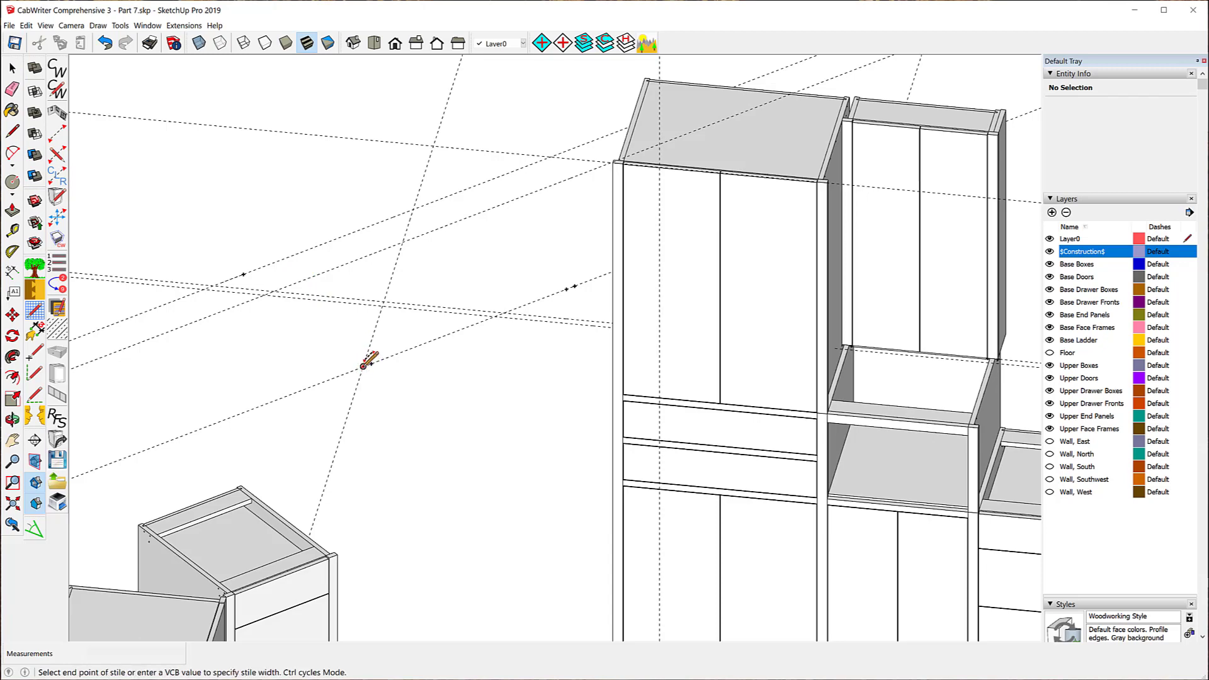
click(394, 354)
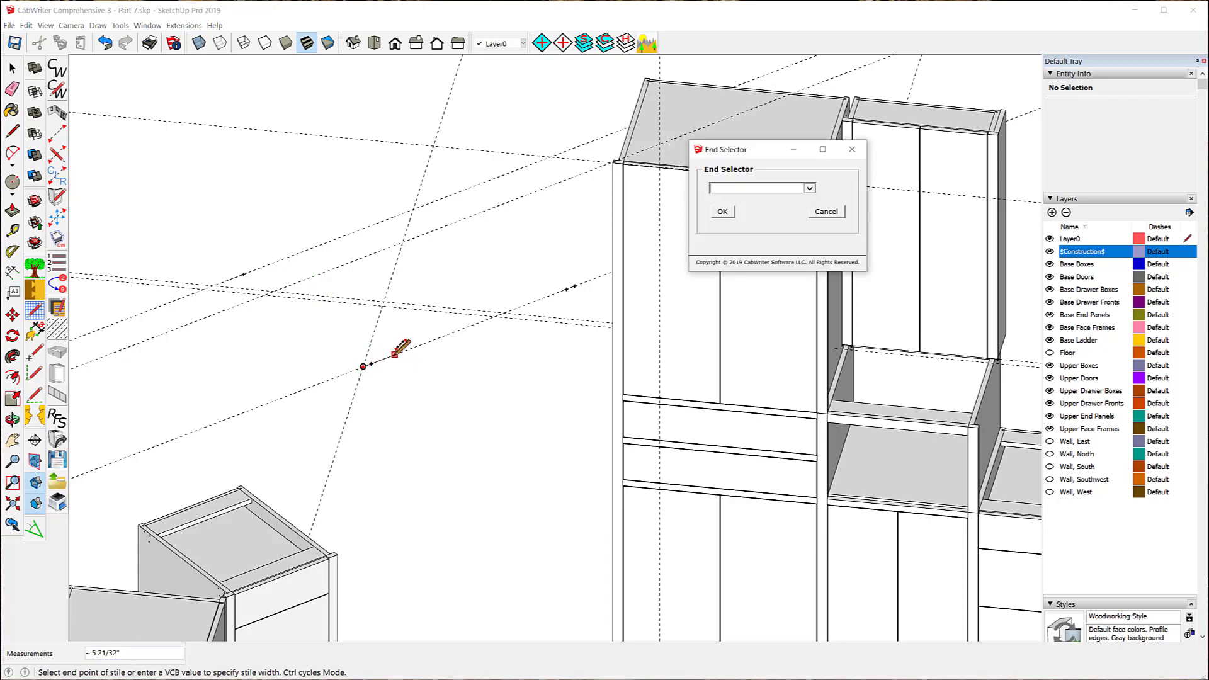
click(809, 189)
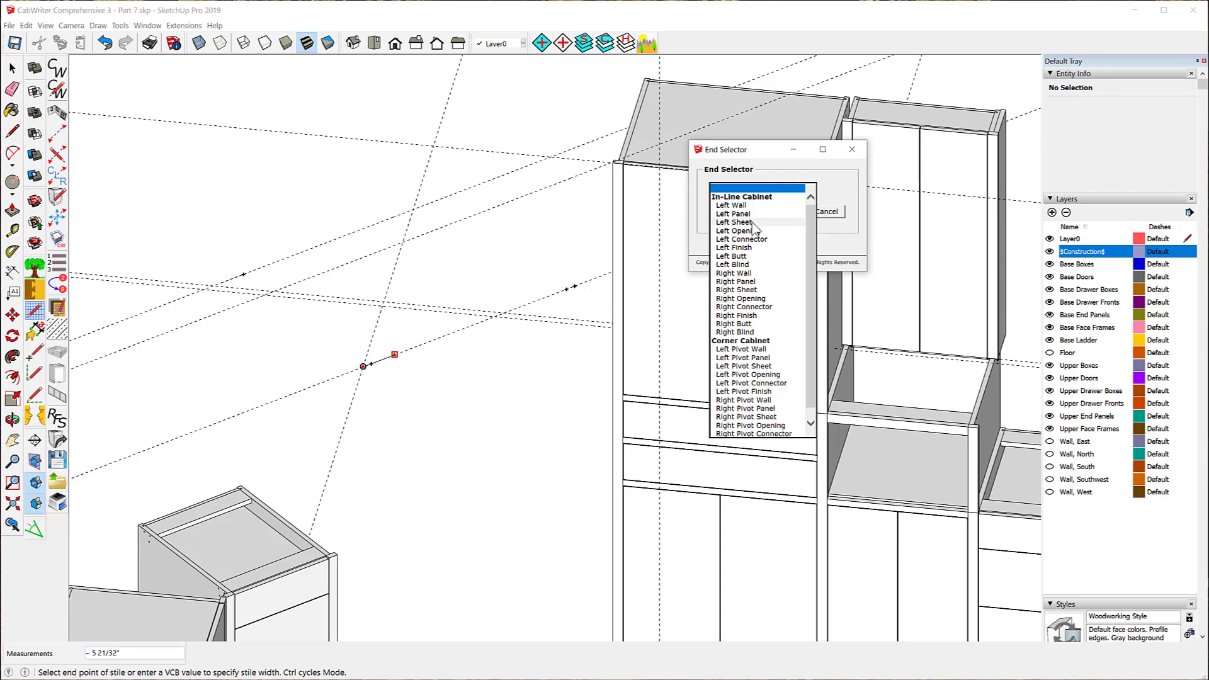
click(754, 223)
click(723, 212)
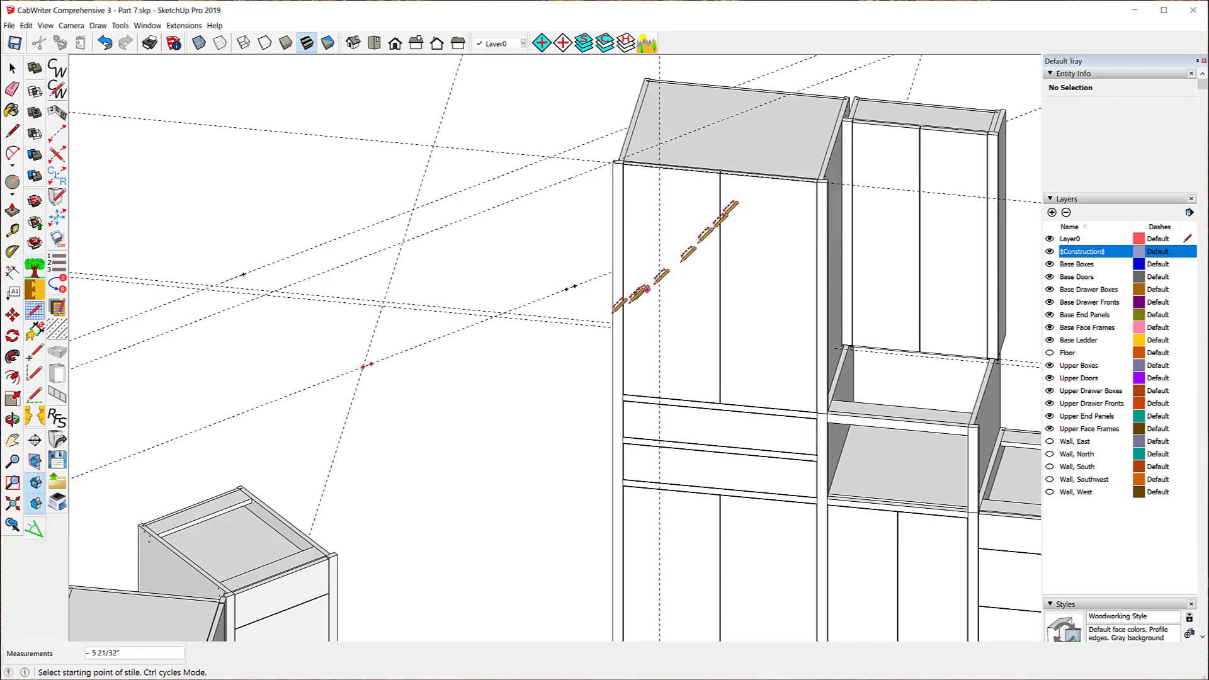
Define the right end stile at the other pair of guide points, using the Right Connector end type
click(575, 285)
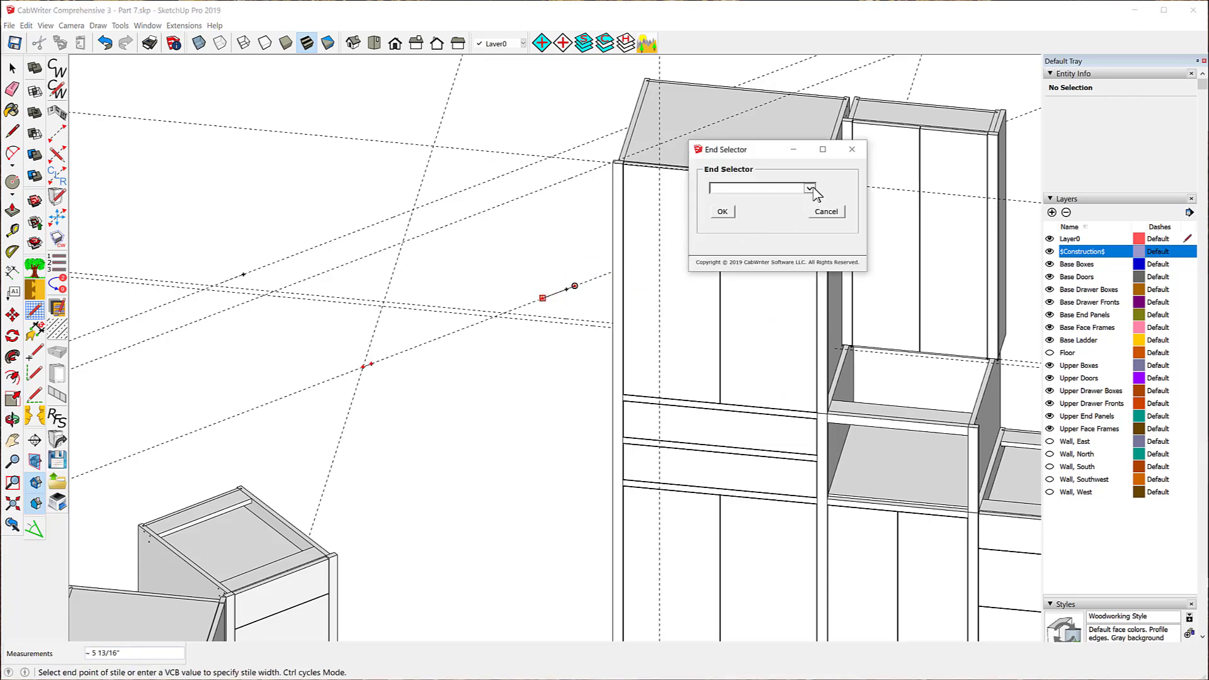
click(810, 189)
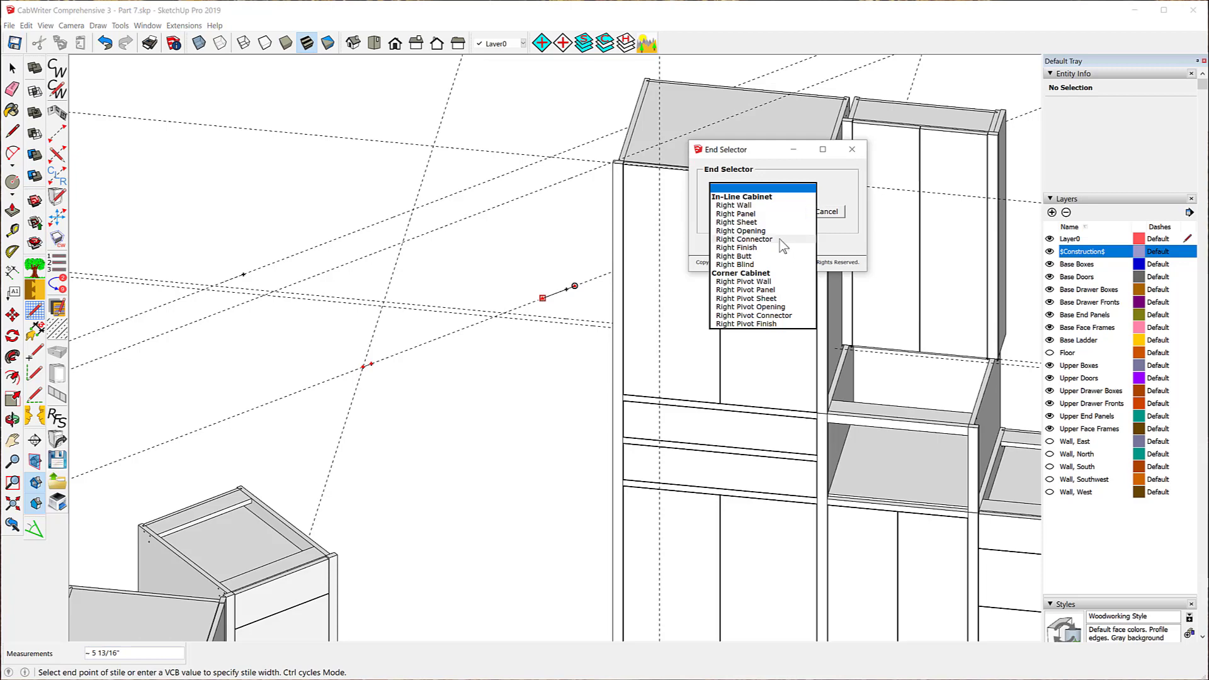
click(780, 239)
click(723, 212)
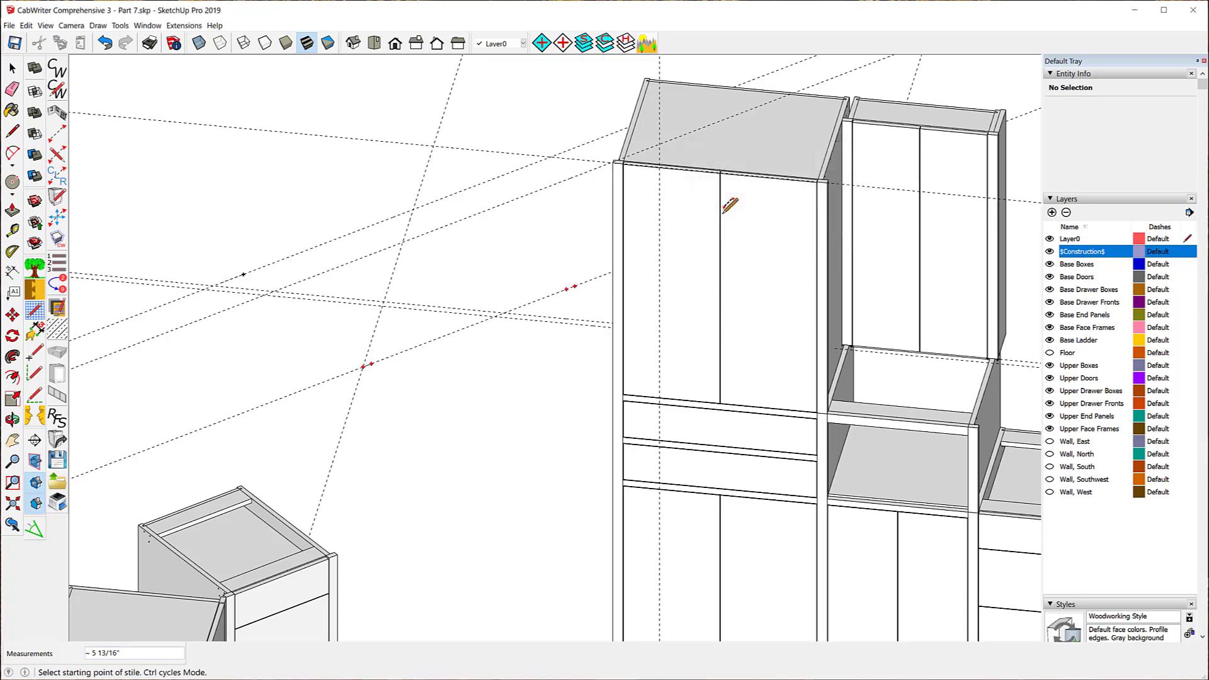
Generate the cabinet between the two end stiles as a Refrigerator Upper box with 2 doors
click(723, 206)
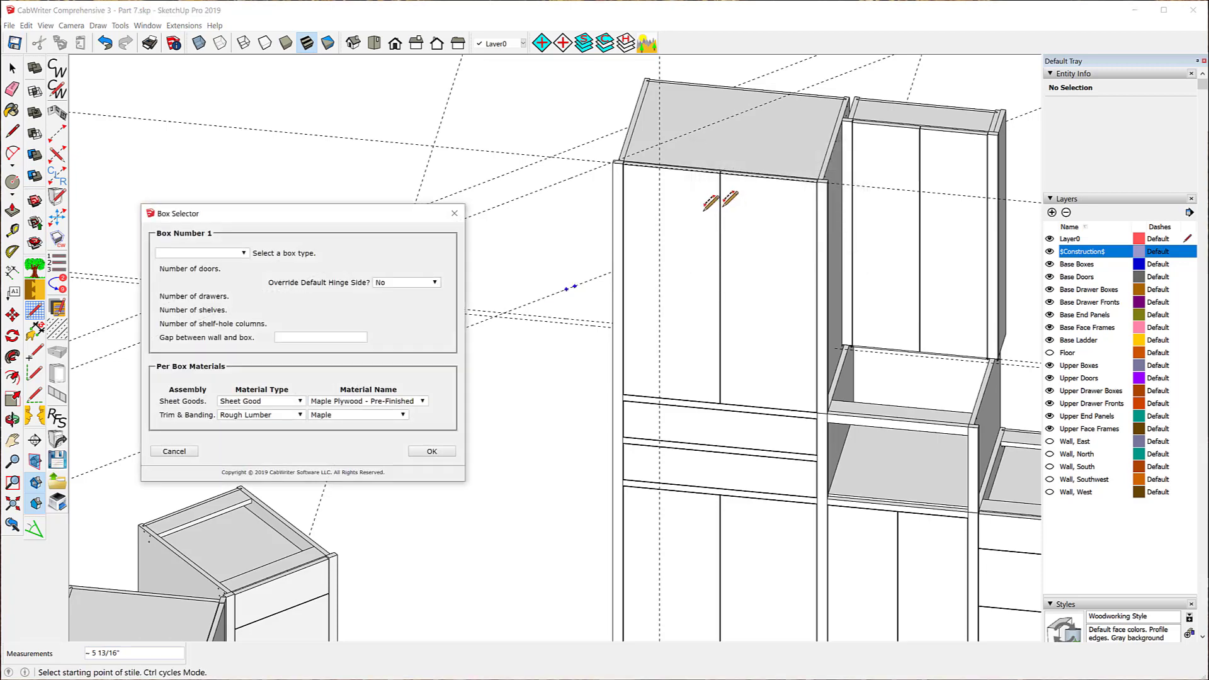
click(244, 253)
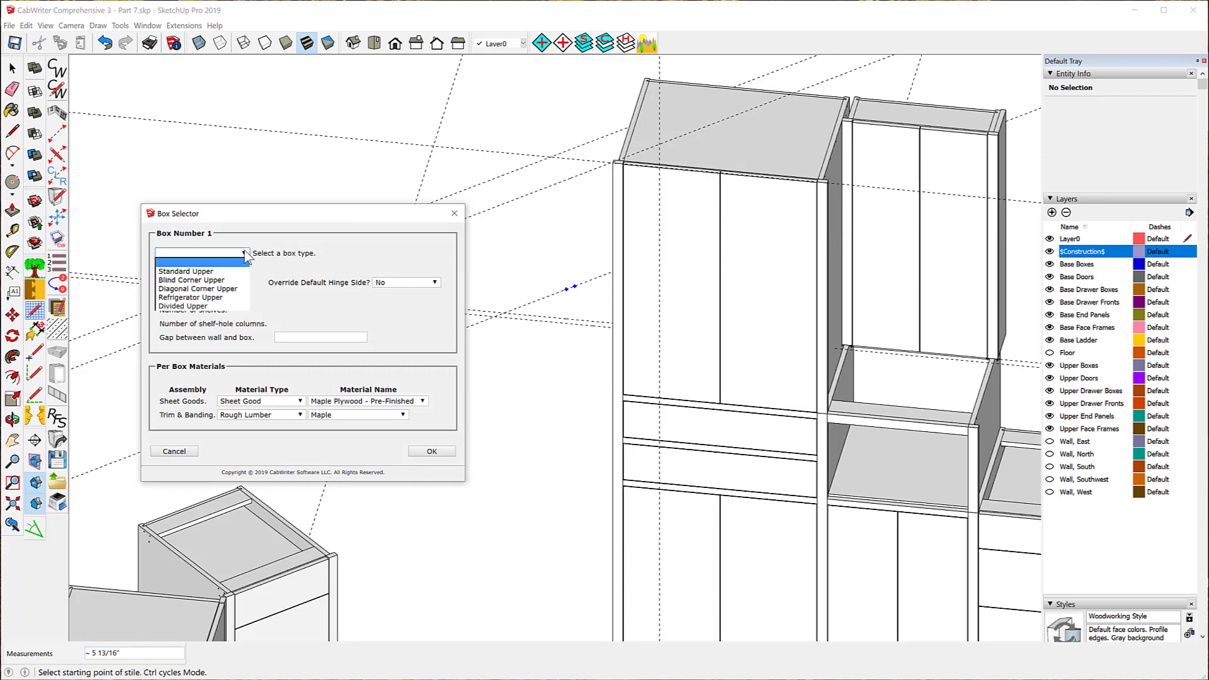
click(193, 298)
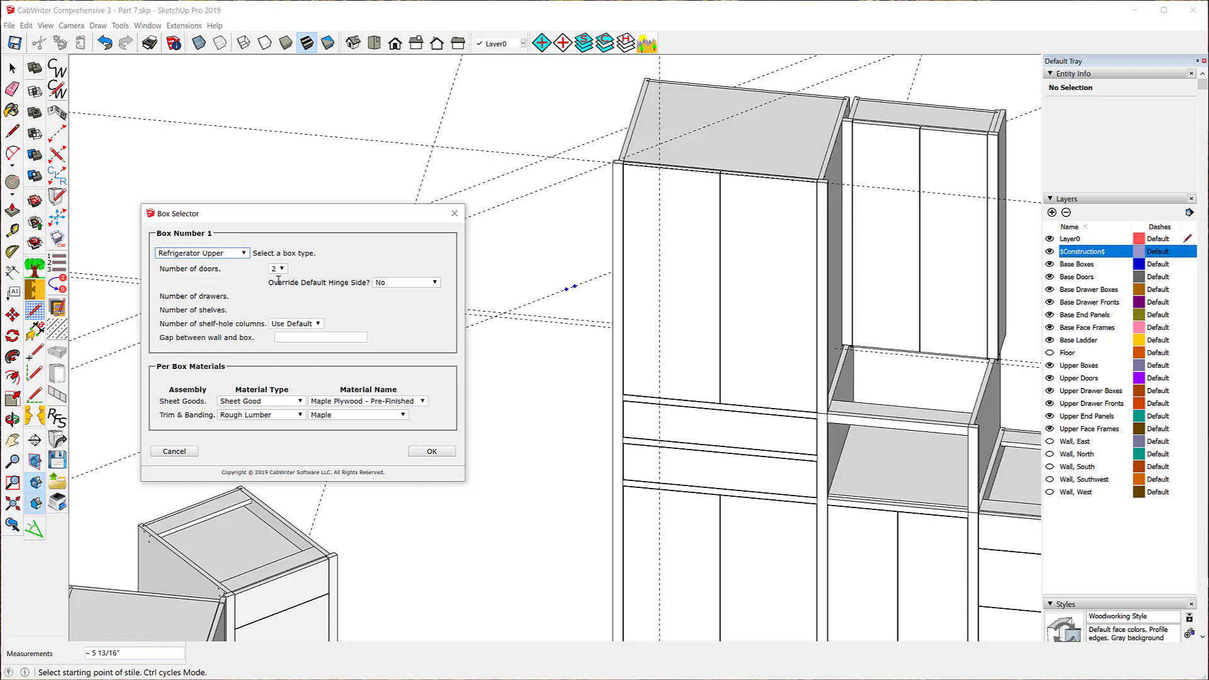
click(431, 452)
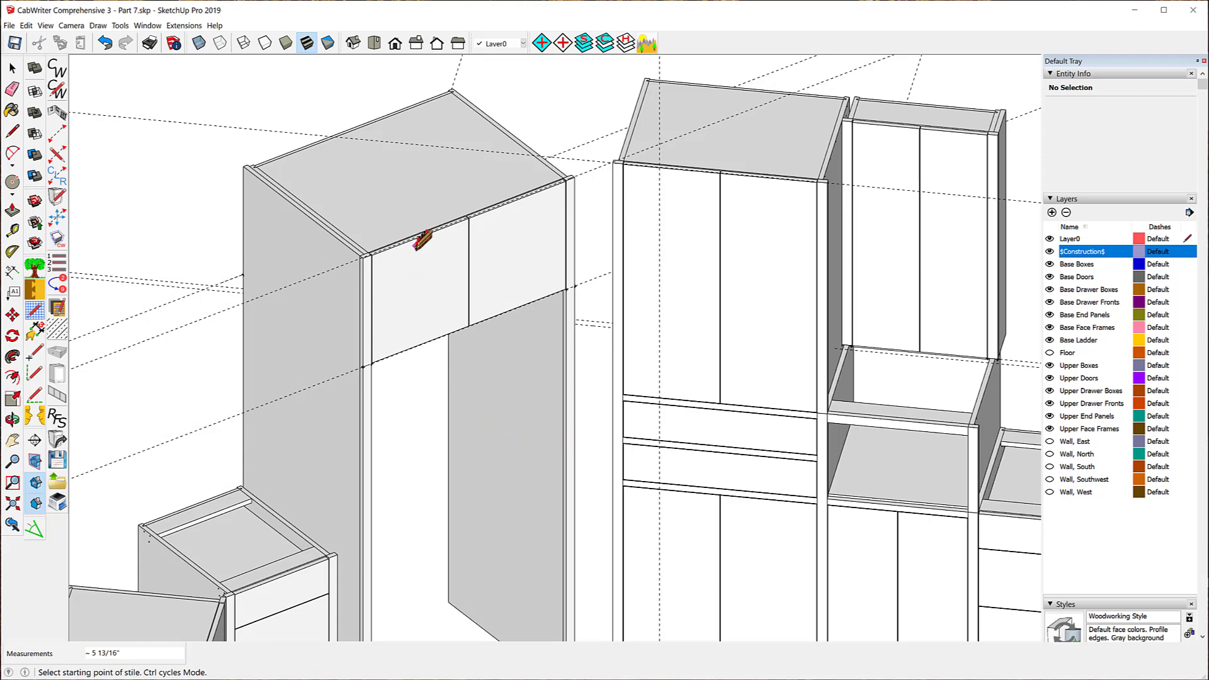
Delete the guide running through the new refrigerator cabinet along its top front edge
scroll(420, 239, up, 3)
scroll(332, 245, up, 3)
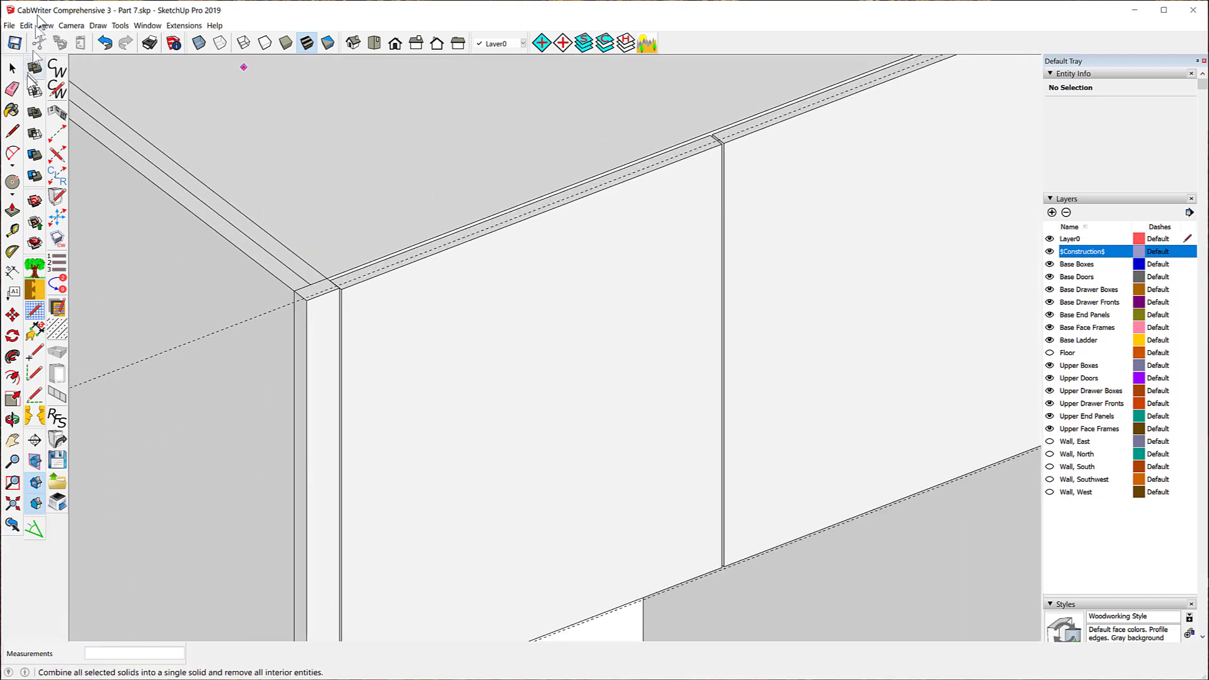
click(14, 69)
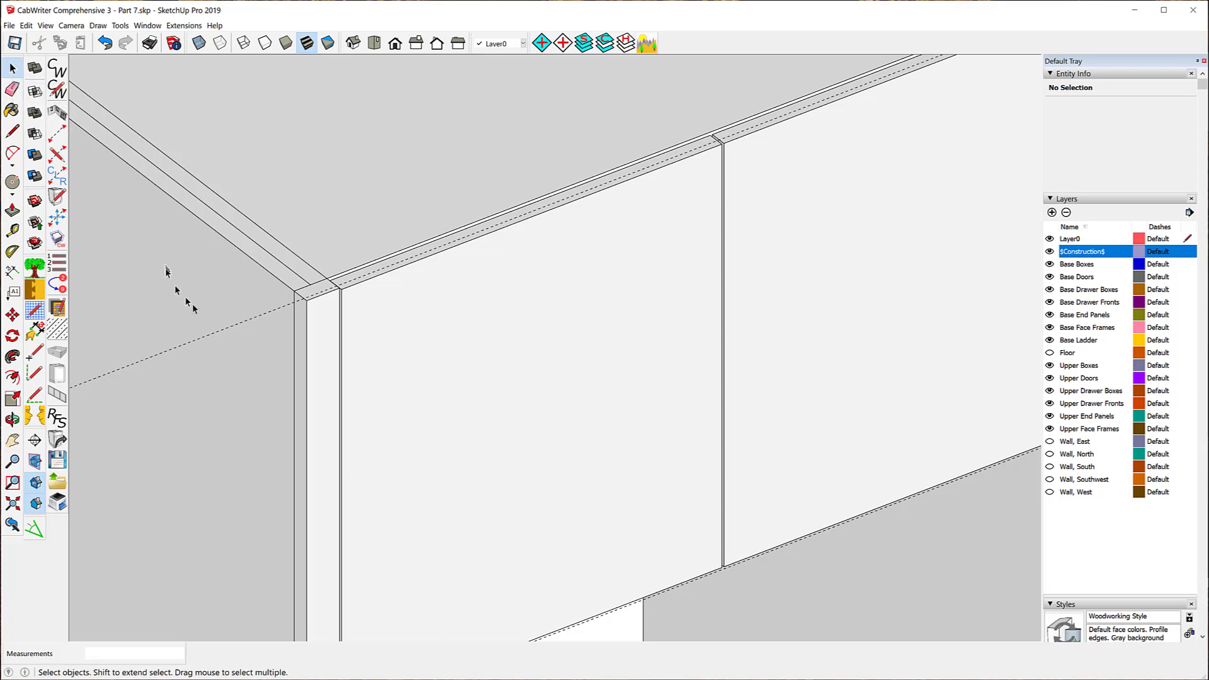
click(222, 333)
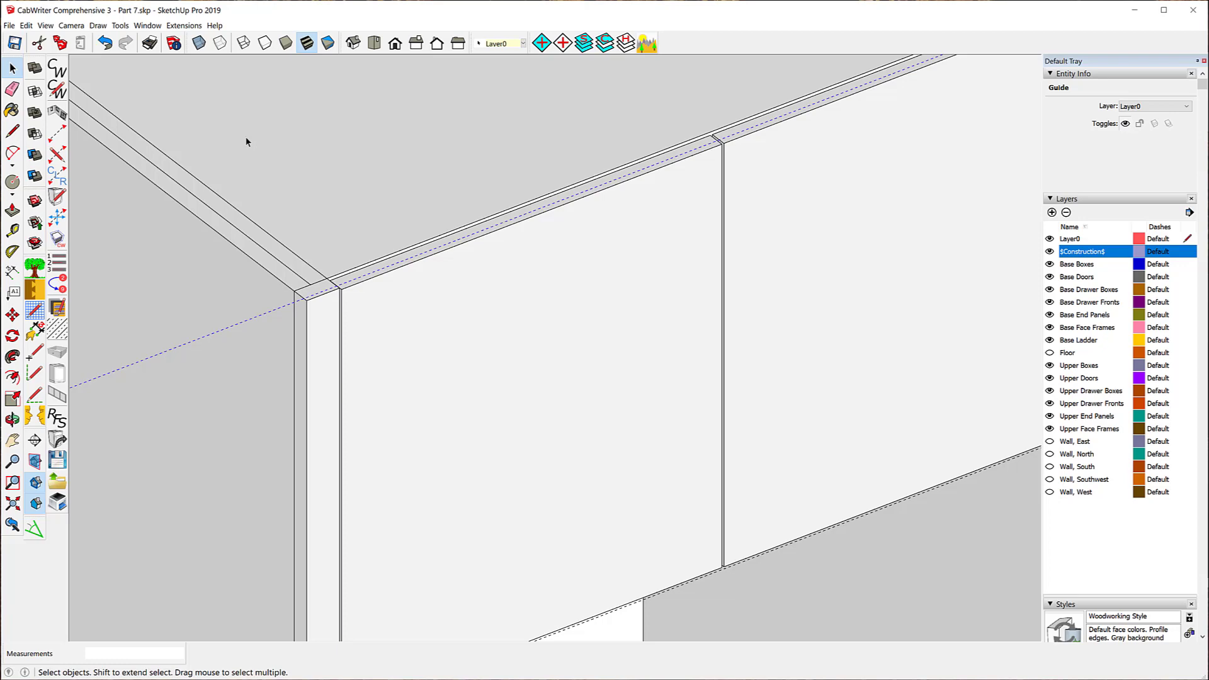
key(Escape)
Place a new guide along the top front edge of the refrigerator cabinet's right stile with the Tape Measure tool
scroll(233, 149, down, 5)
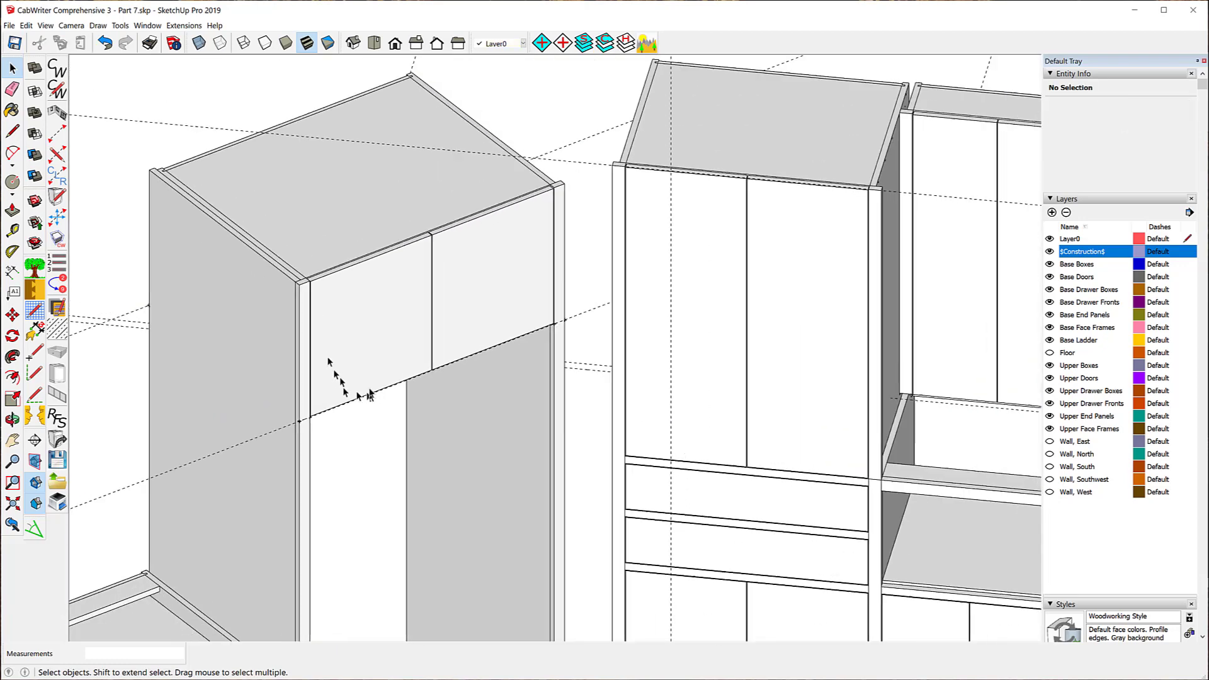
click(12, 230)
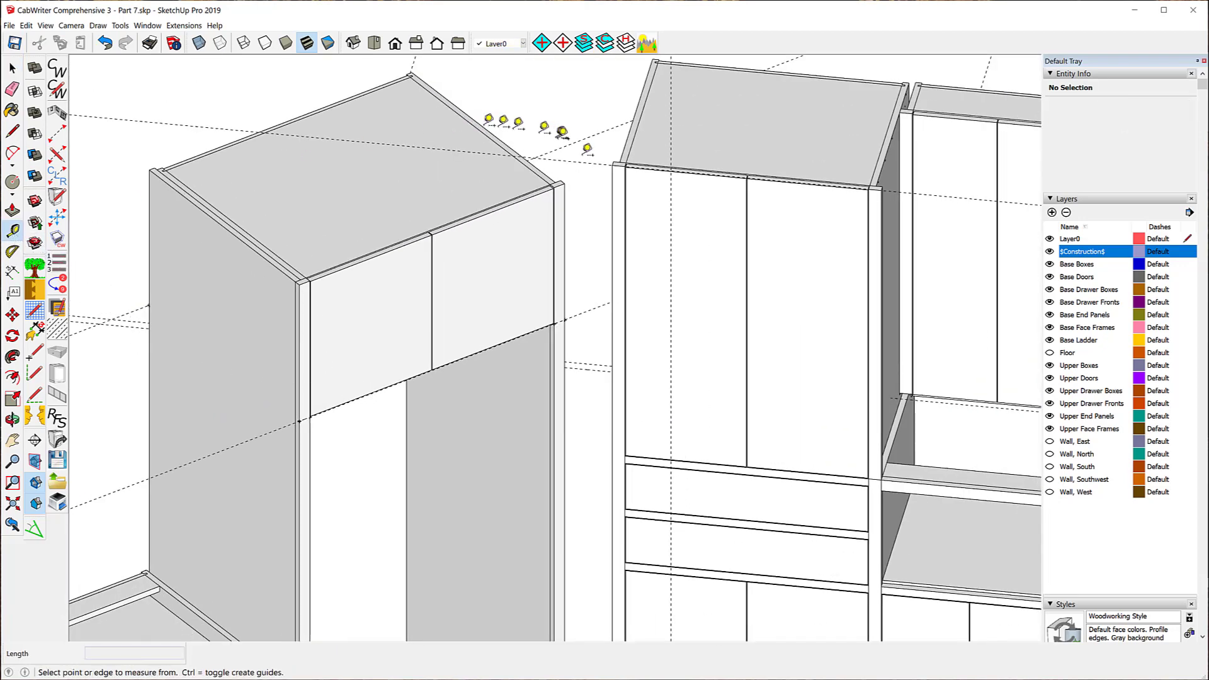
scroll(608, 167, up, 3)
scroll(608, 165, up, 2)
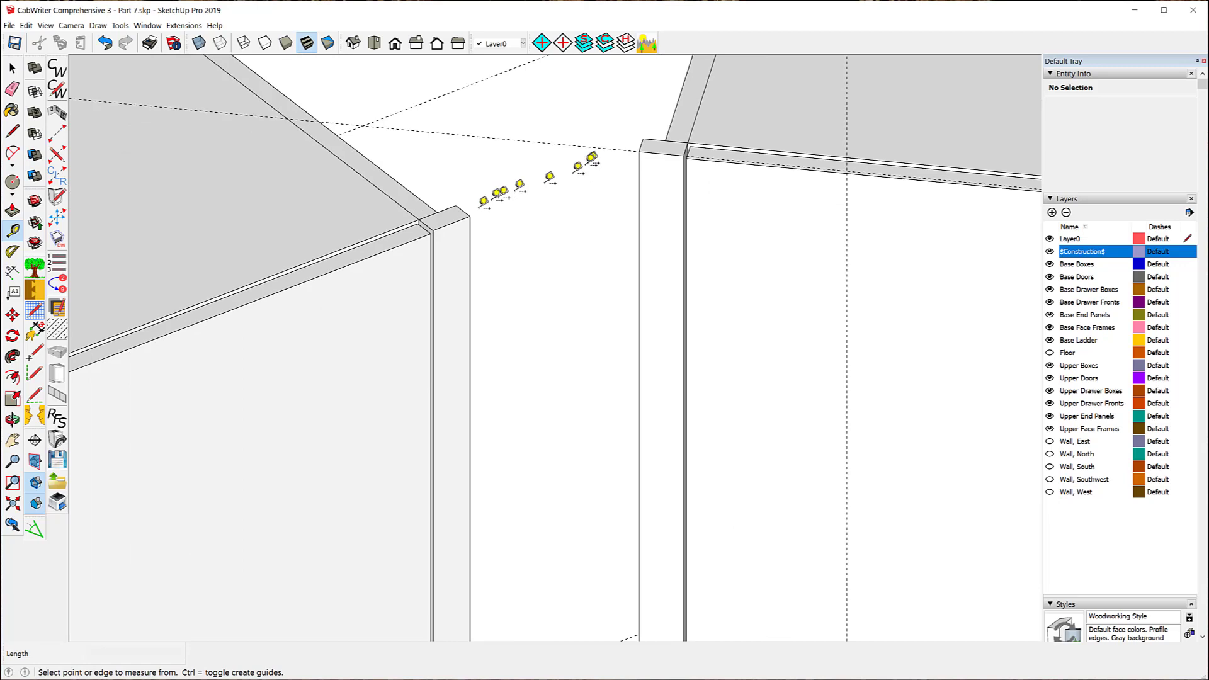
click(452, 217)
key(Escape)
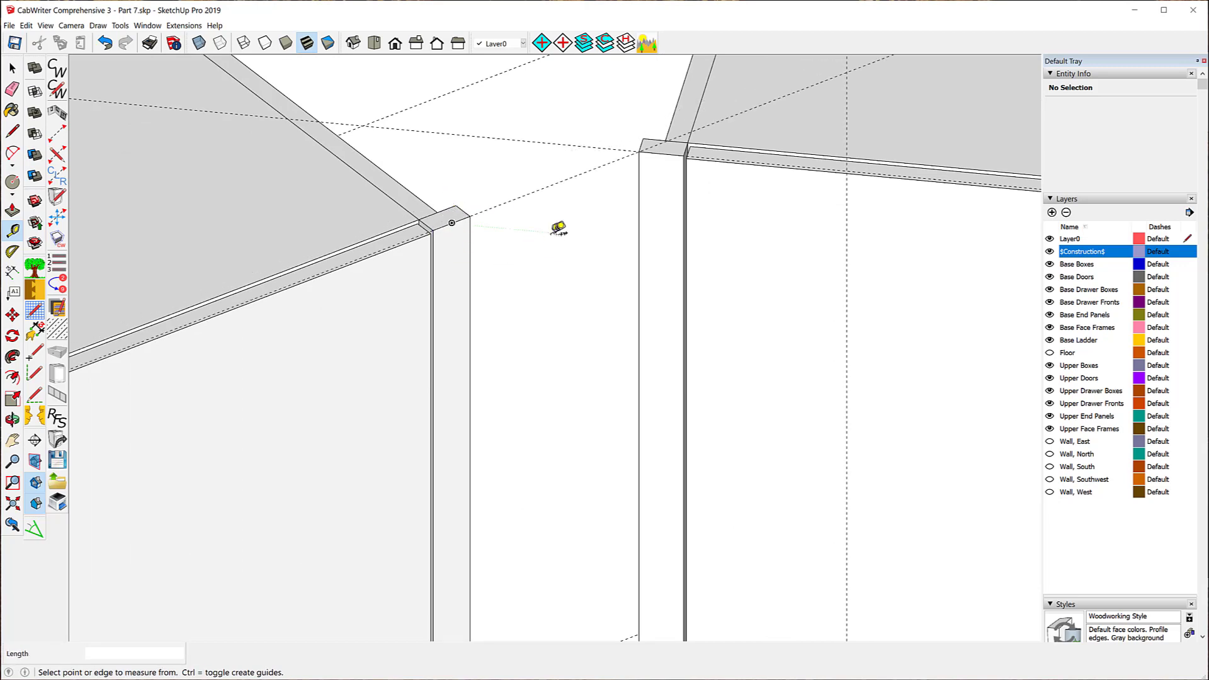
Examine how the refrigerator cabinet's new guide aligns with the top corner of the neighbouring tall cabinet's Left End Connector Stile
mouse_move(567, 238)
middle_down()
mouse_move(573, 262)
mouse_move(580, 227)
mouse_move(551, 128)
mouse_move(499, 67)
mouse_move(332, 129)
mouse_move(289, 248)
mouse_move(305, 328)
middle_up()
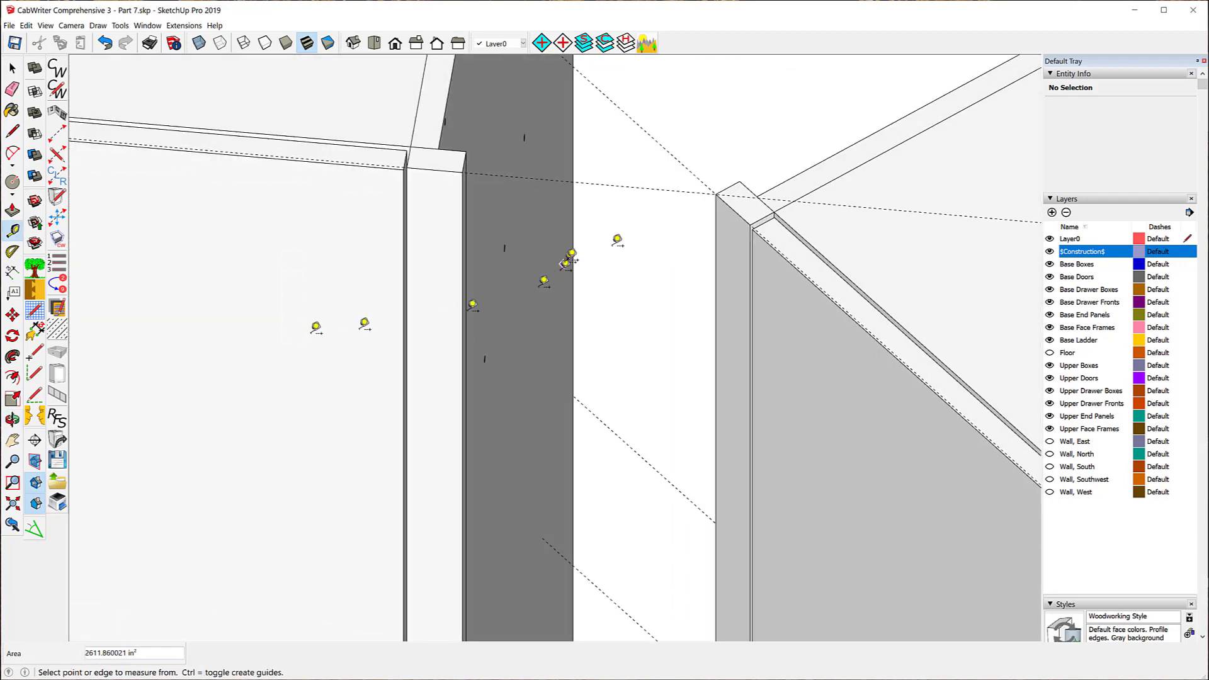
scroll(724, 208, up, 5)
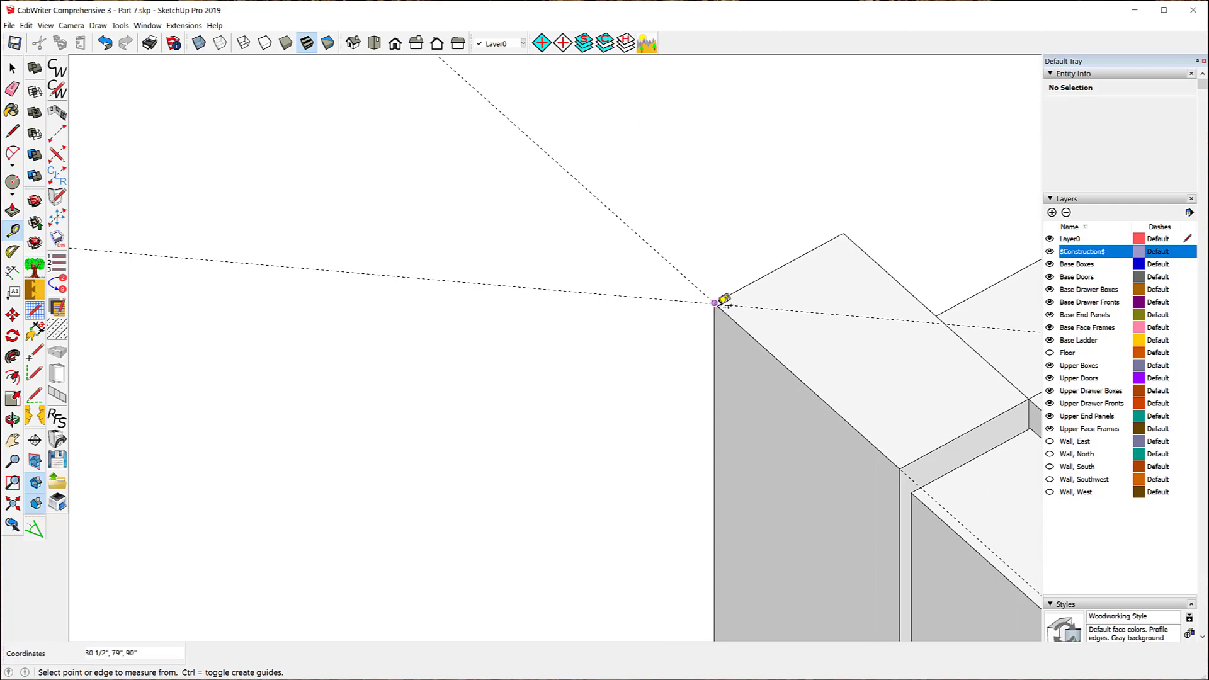
scroll(725, 301, up, 5)
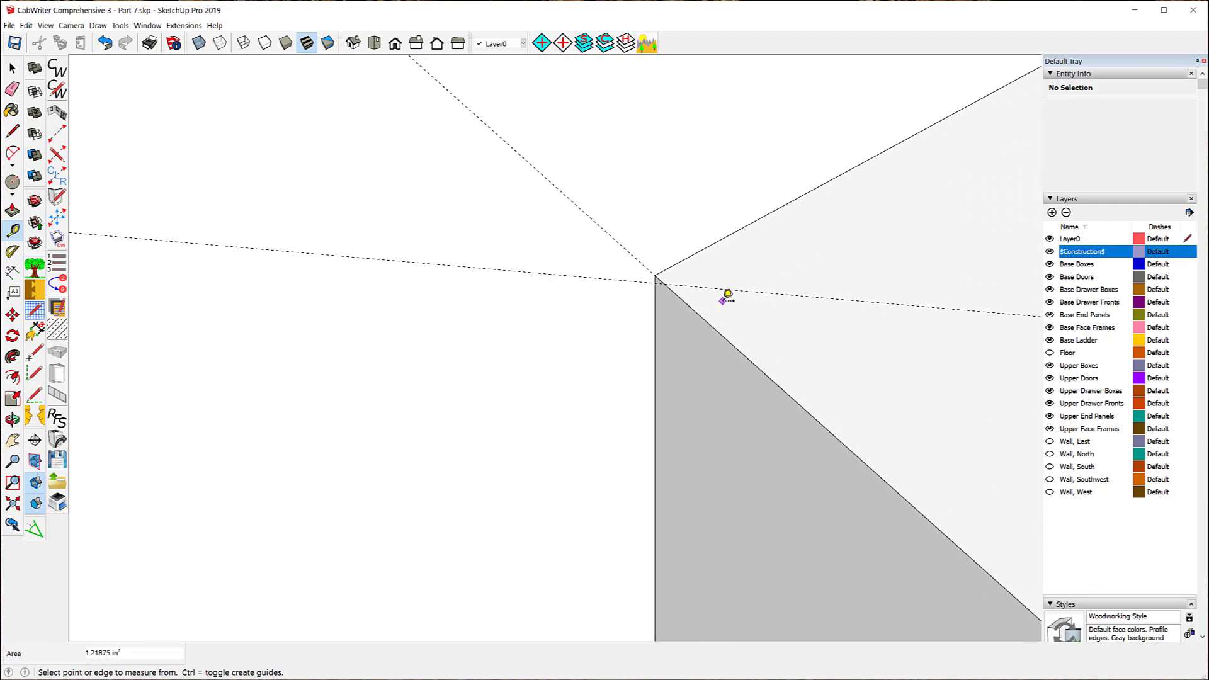
scroll(725, 297, up, 3)
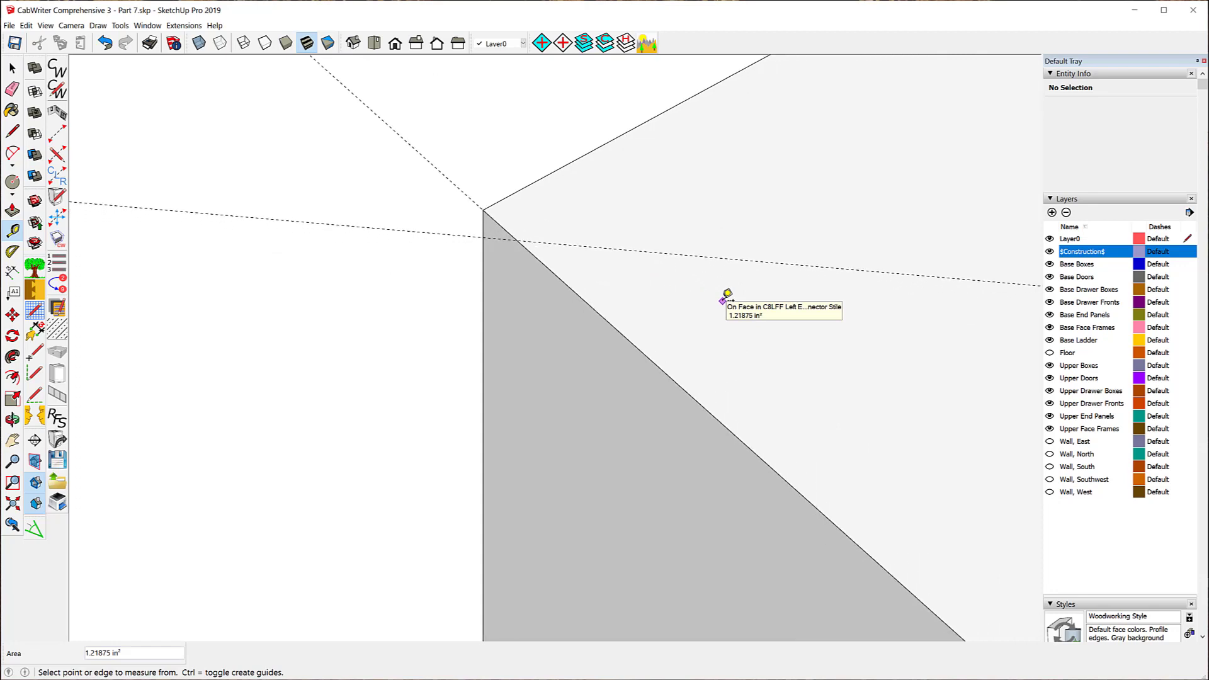
scroll(726, 296, up, 3)
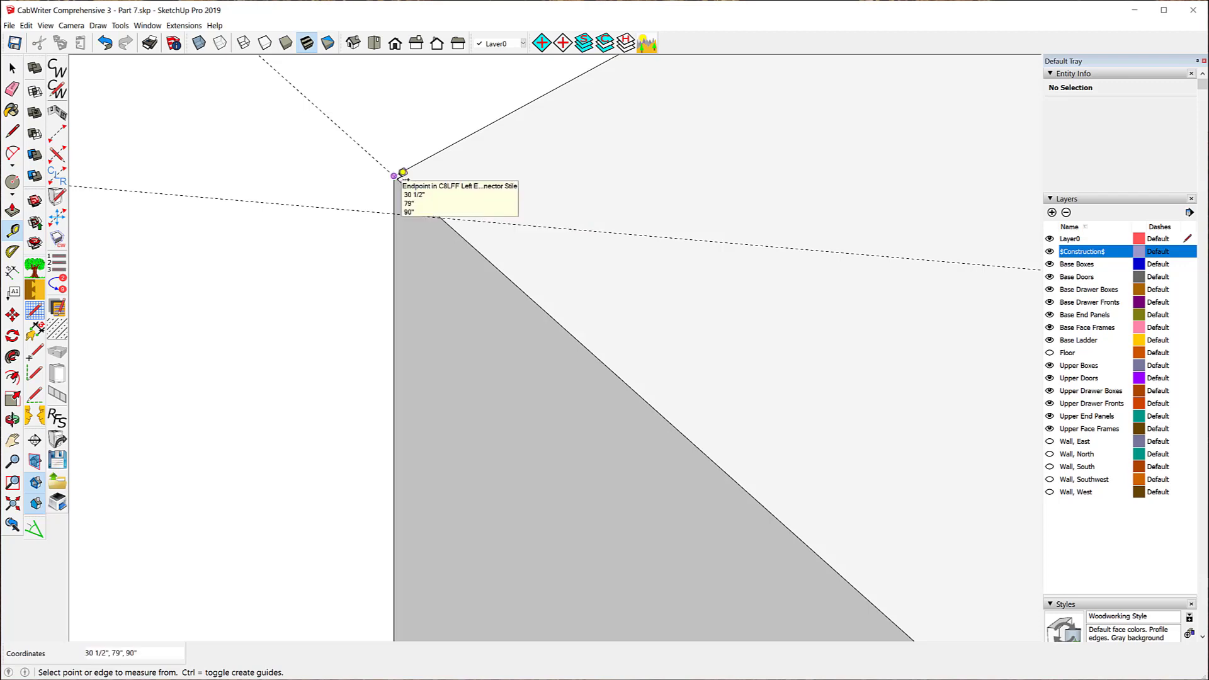
scroll(401, 155, down, 2)
scroll(432, 148, down, 3)
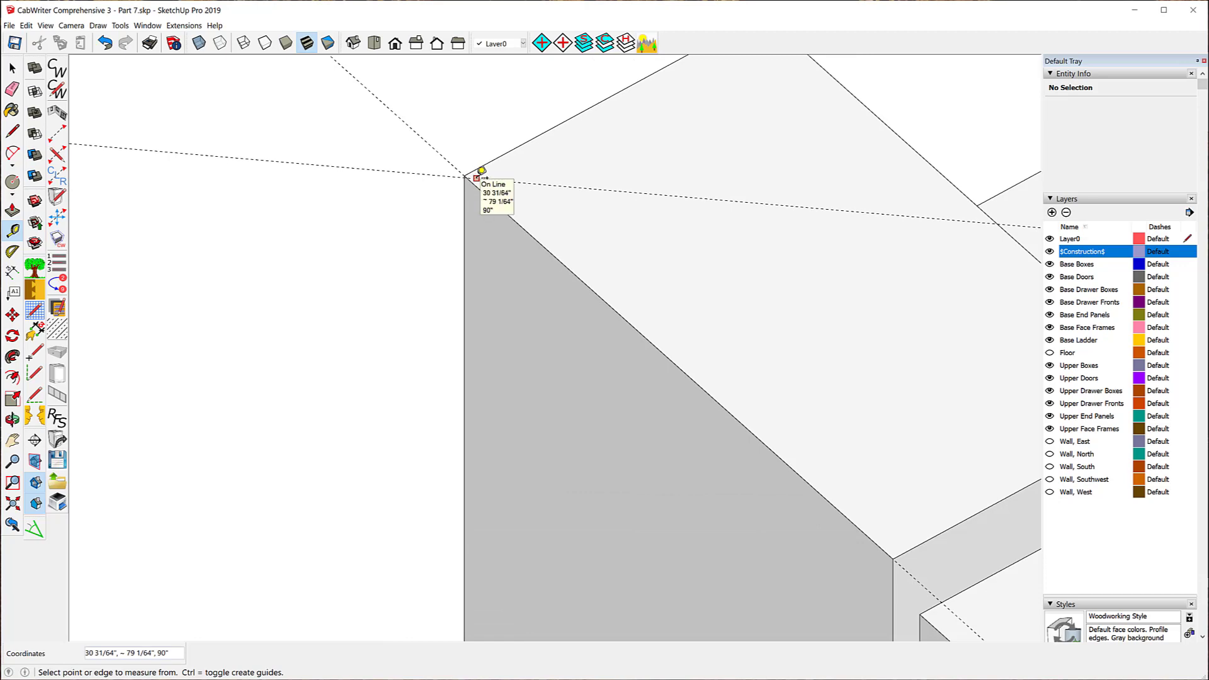
scroll(482, 172, down, 3)
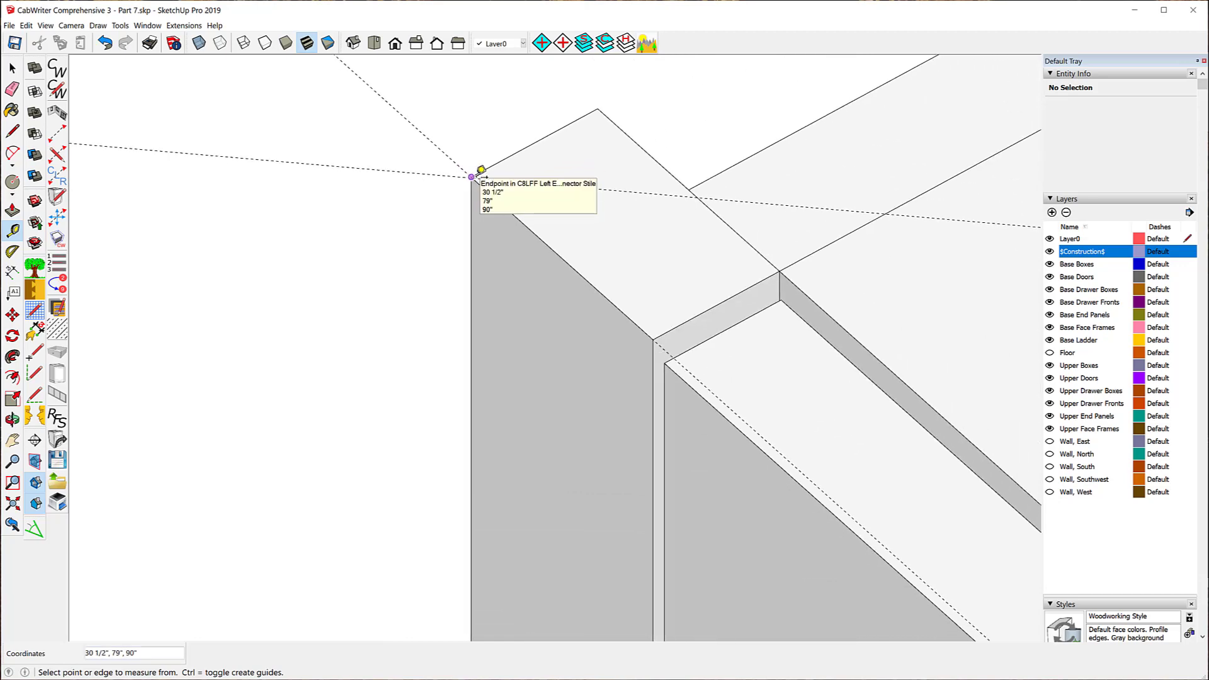
scroll(478, 170, up, 4)
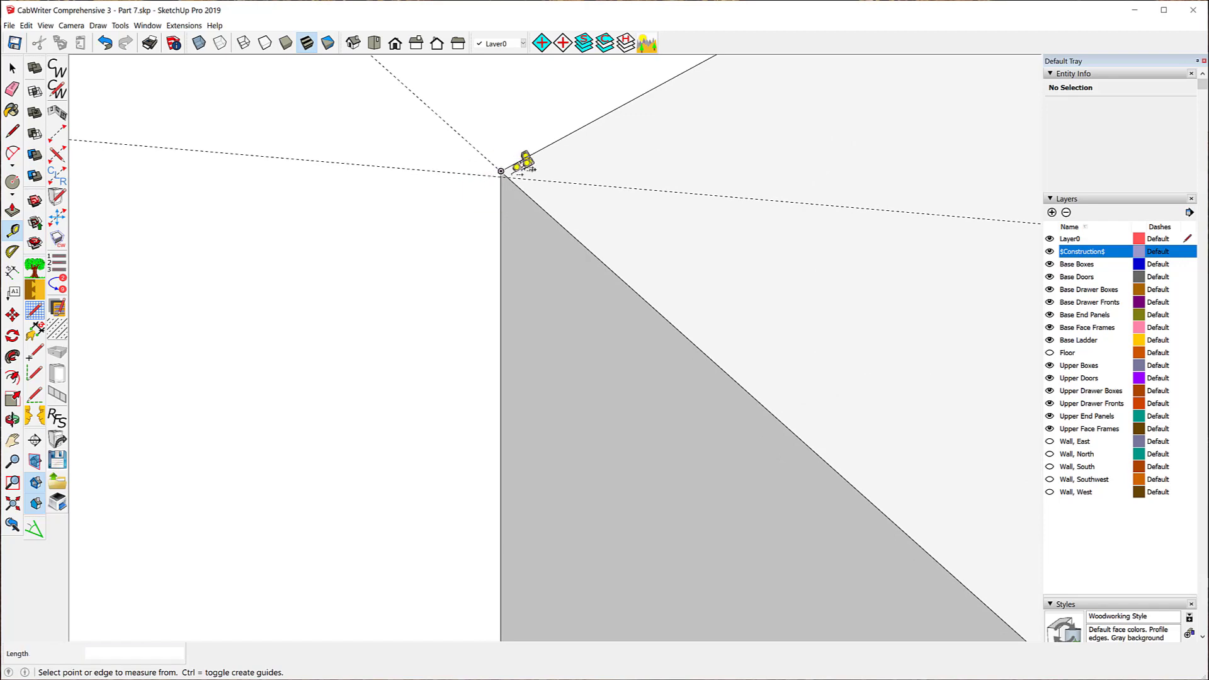
click(507, 175)
scroll(567, 224, down, 6)
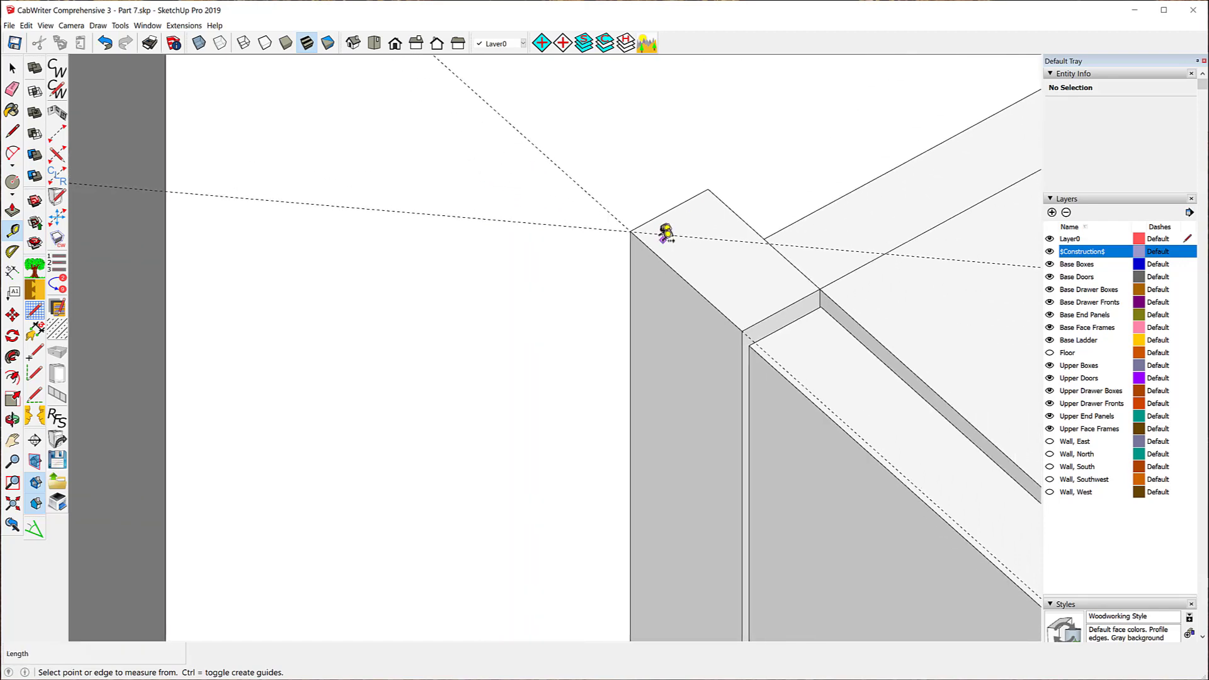
scroll(668, 235, down, 4)
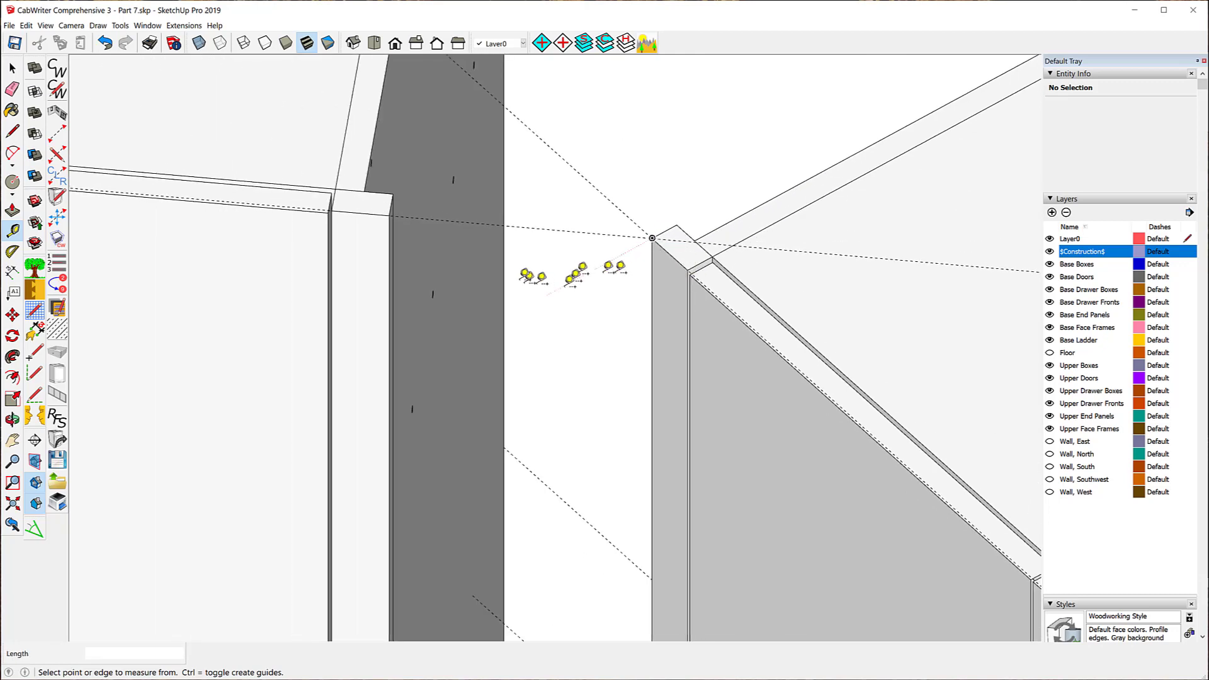
Place a guide along the top rear edge of the refrigerator cabinet's right stile
scroll(394, 214, up, 6)
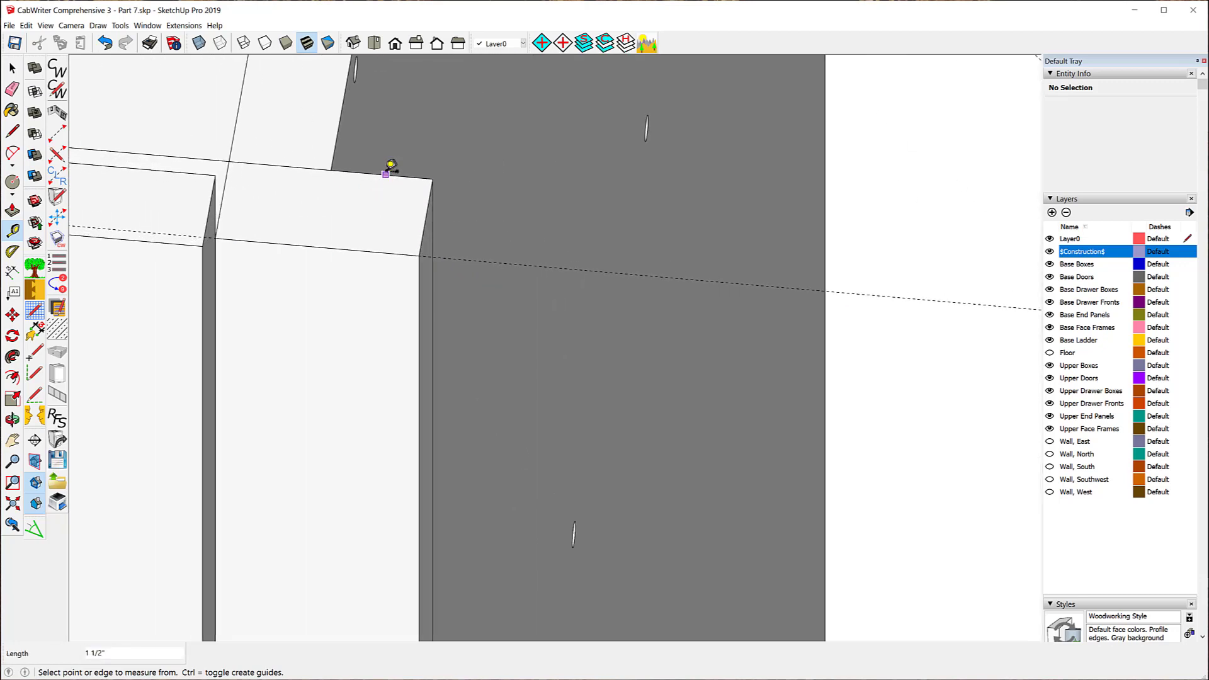
click(386, 174)
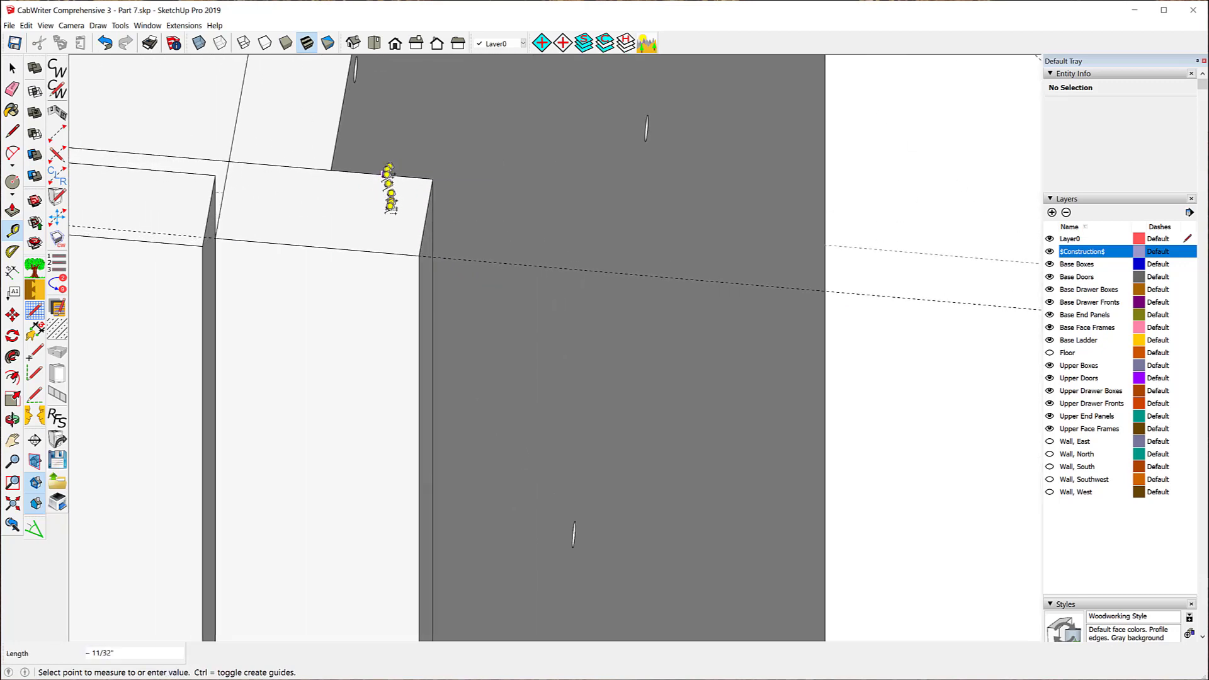
click(417, 175)
scroll(410, 141, down, 4)
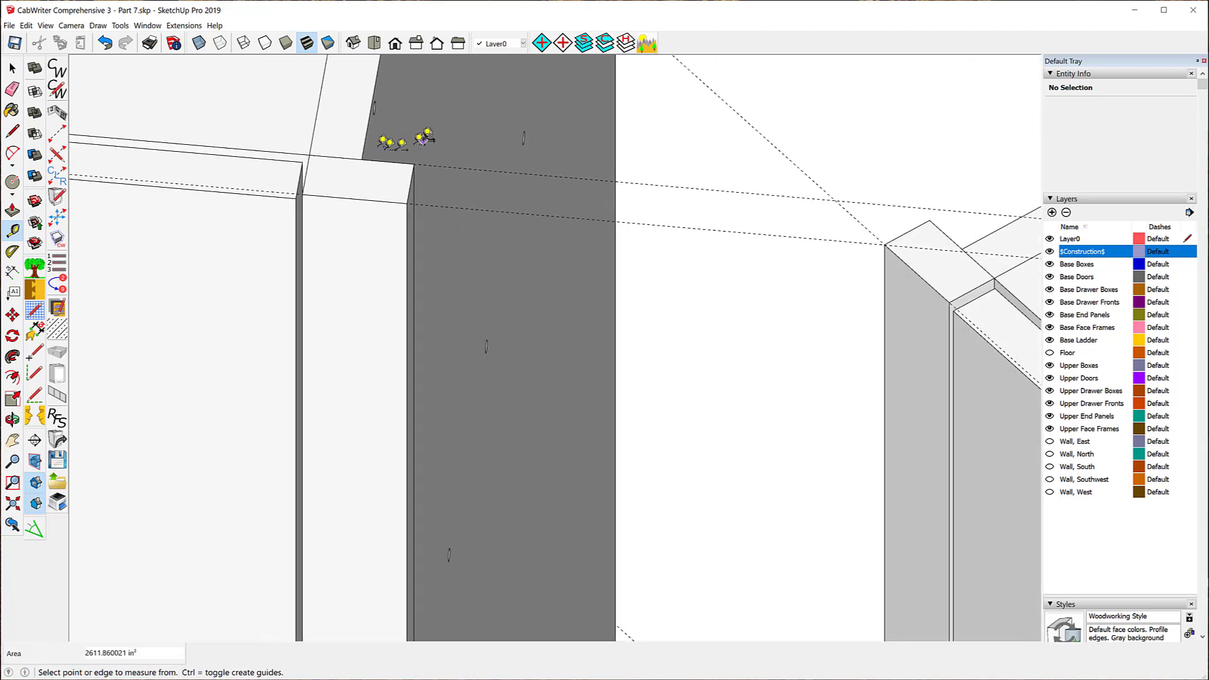
Renumber the refrigerator cabinet as cabinet 6 and select its door to check the new number
scroll(448, 179, down, 2)
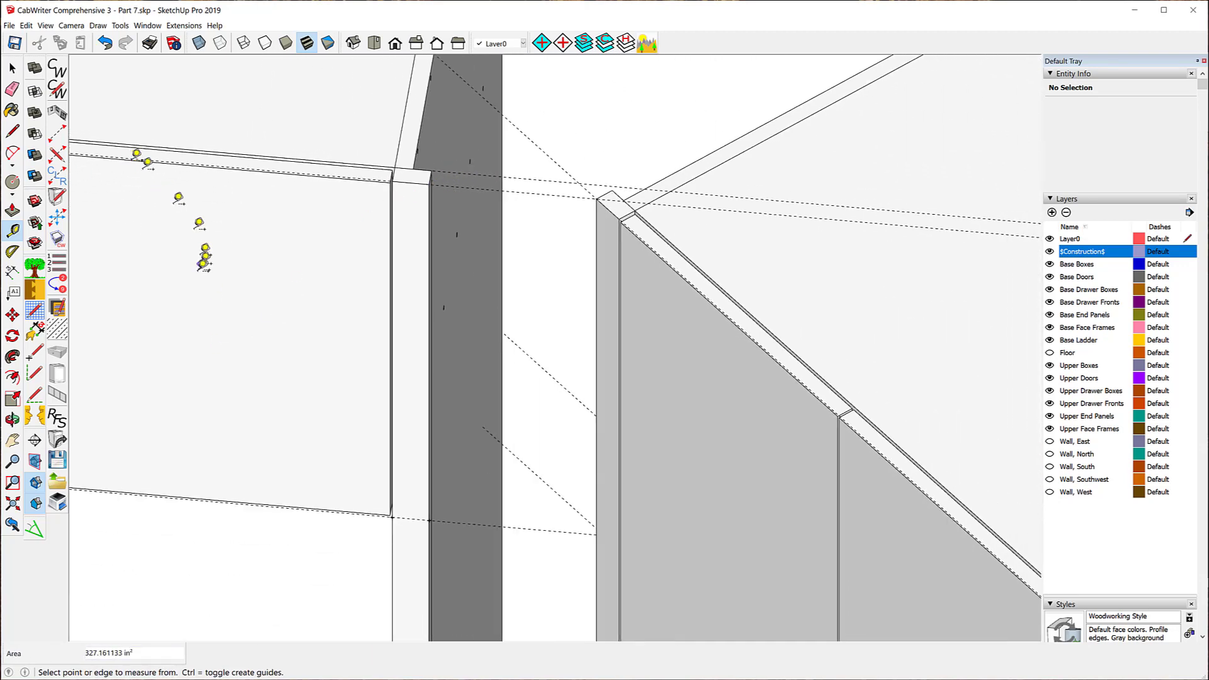
scroll(217, 247, down, 1)
scroll(217, 246, down, 2)
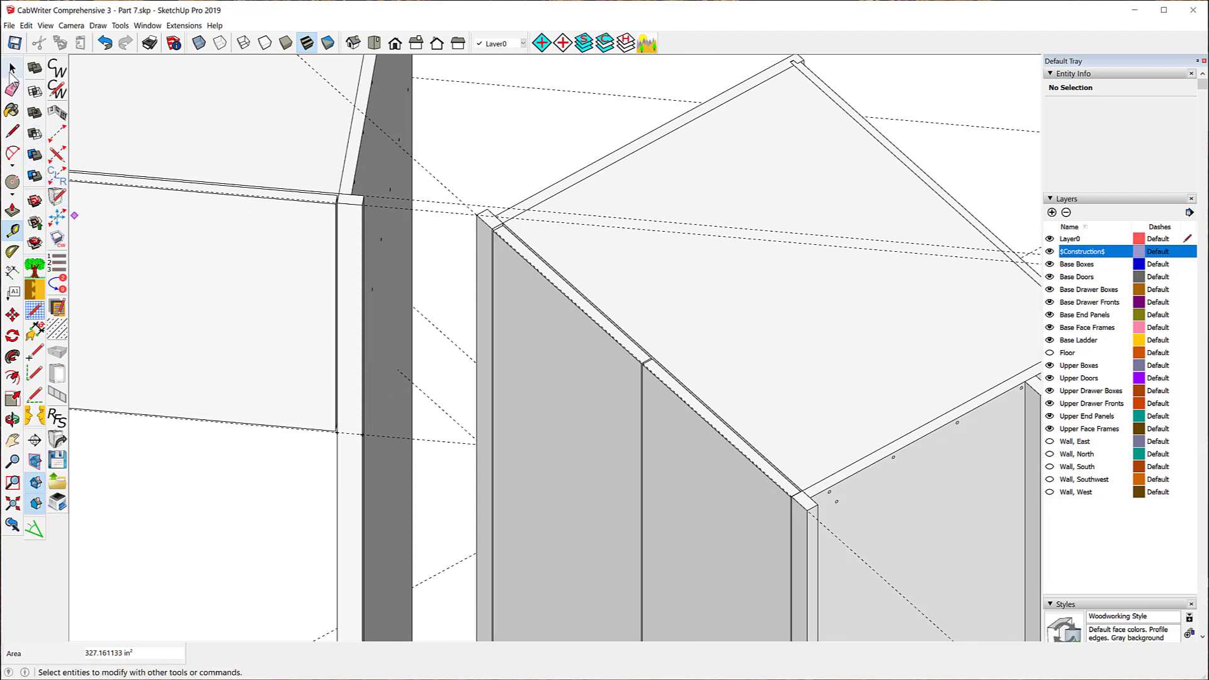
click(14, 67)
click(154, 259)
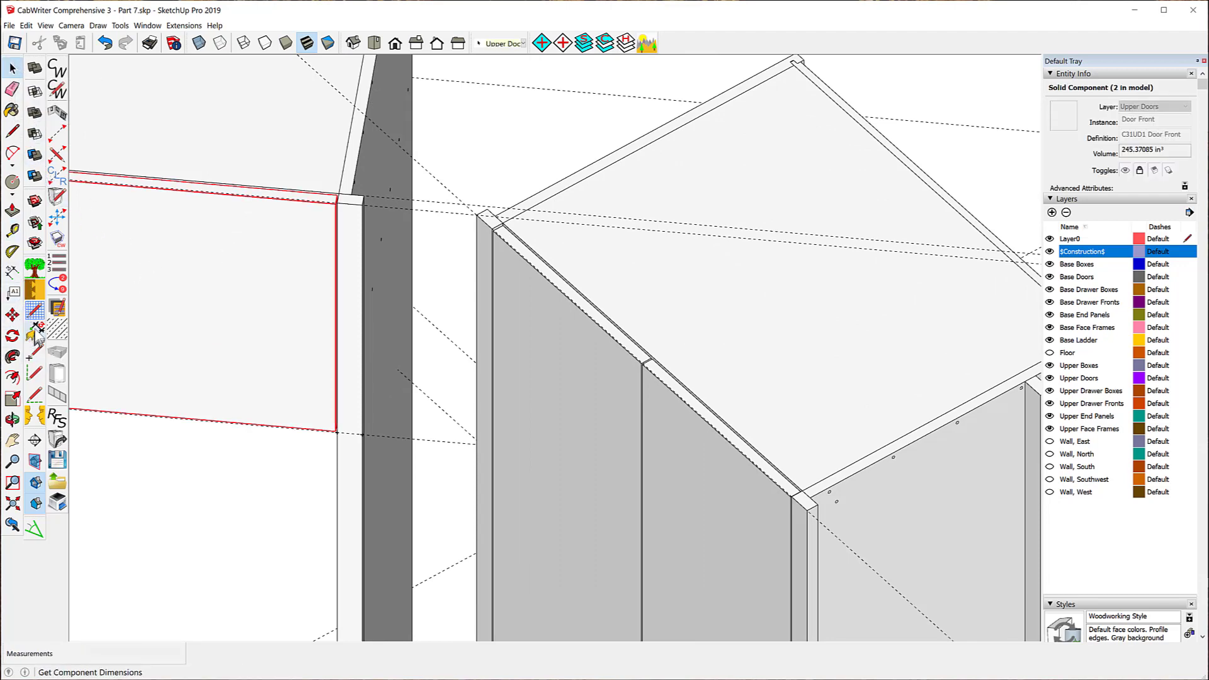
click(56, 288)
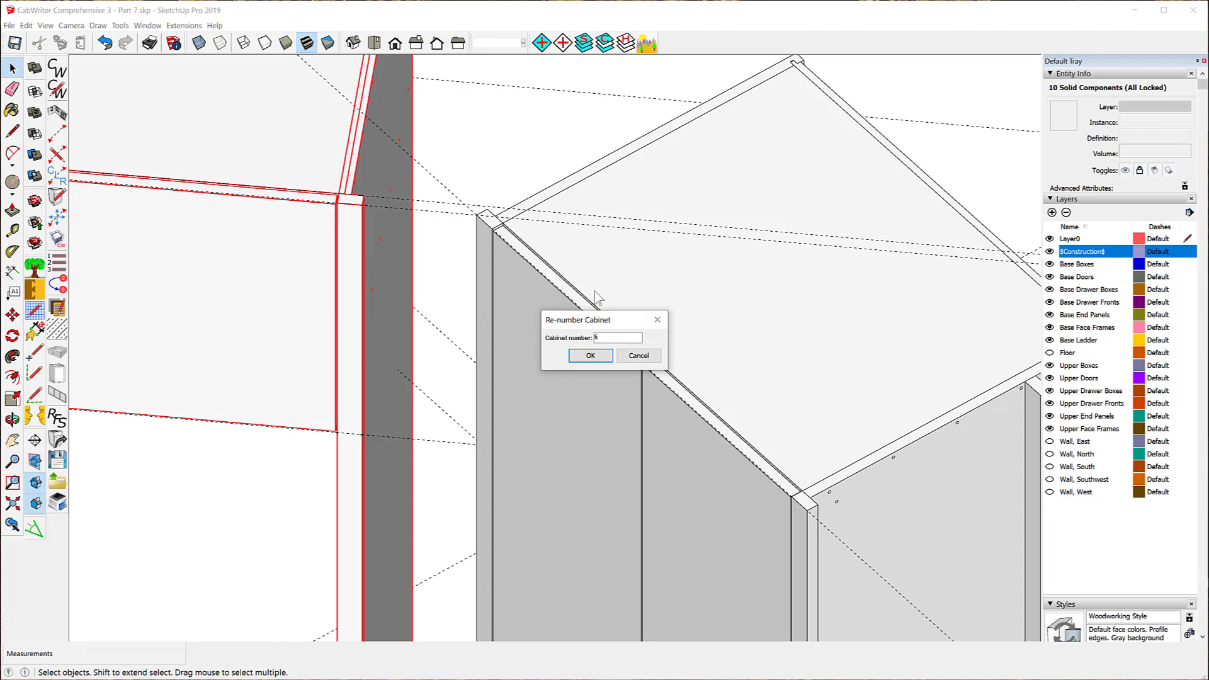
click(600, 354)
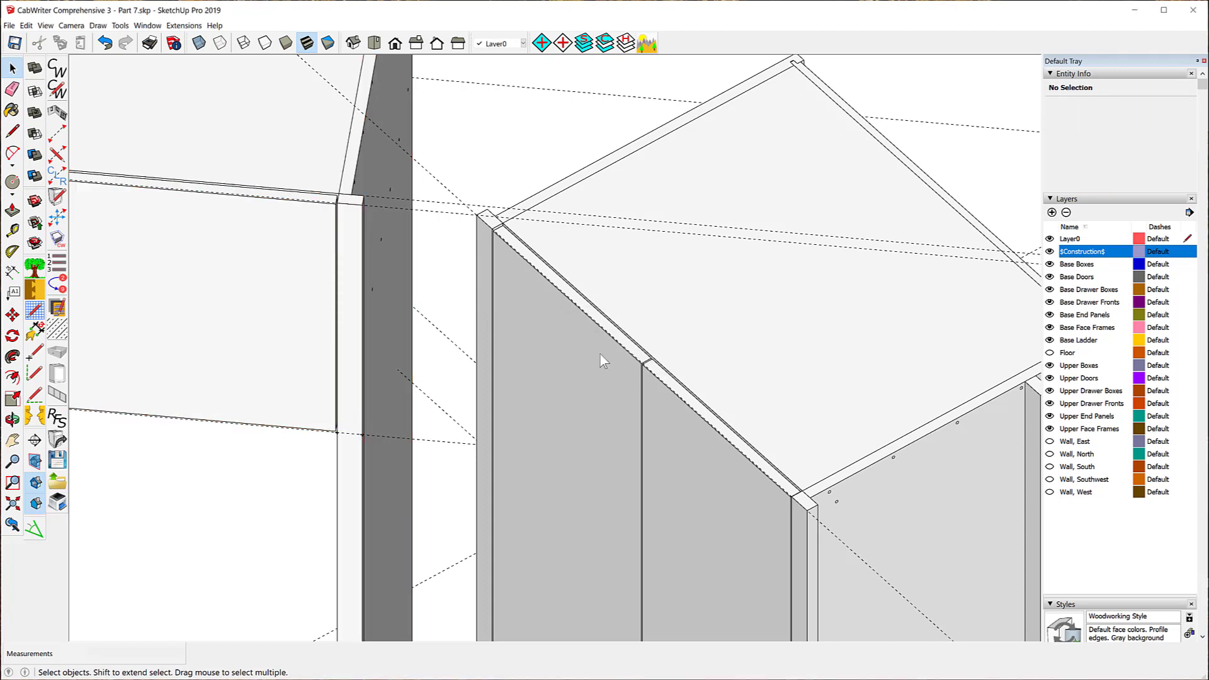
click(255, 245)
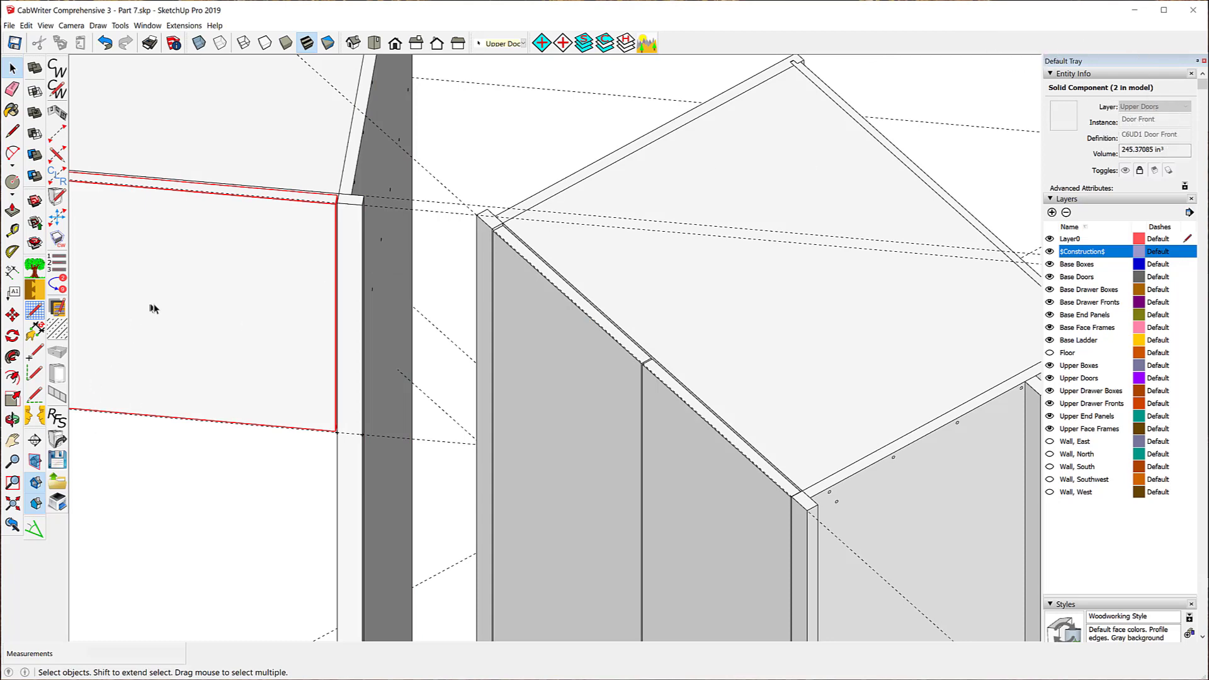
Unlock the refrigerator cabinet's Right End Connector stile and open the component for editing
middle_drag(289, 328, 113, 291)
scroll(478, 208, up, 5)
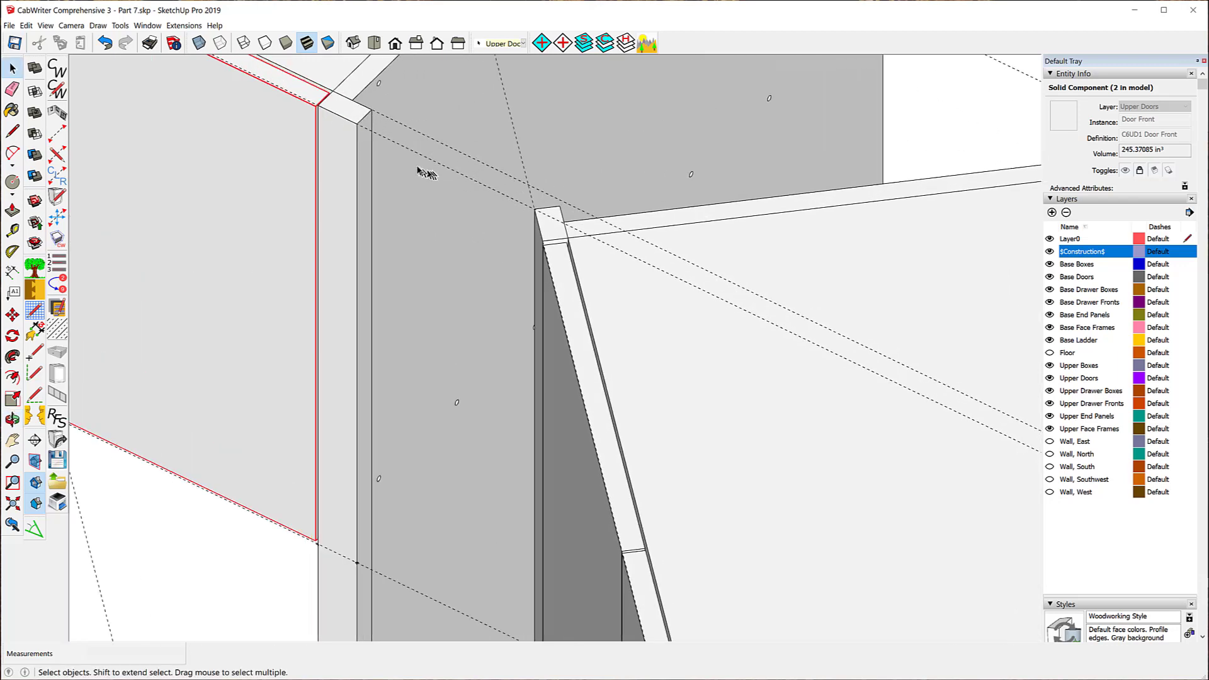
click(309, 148)
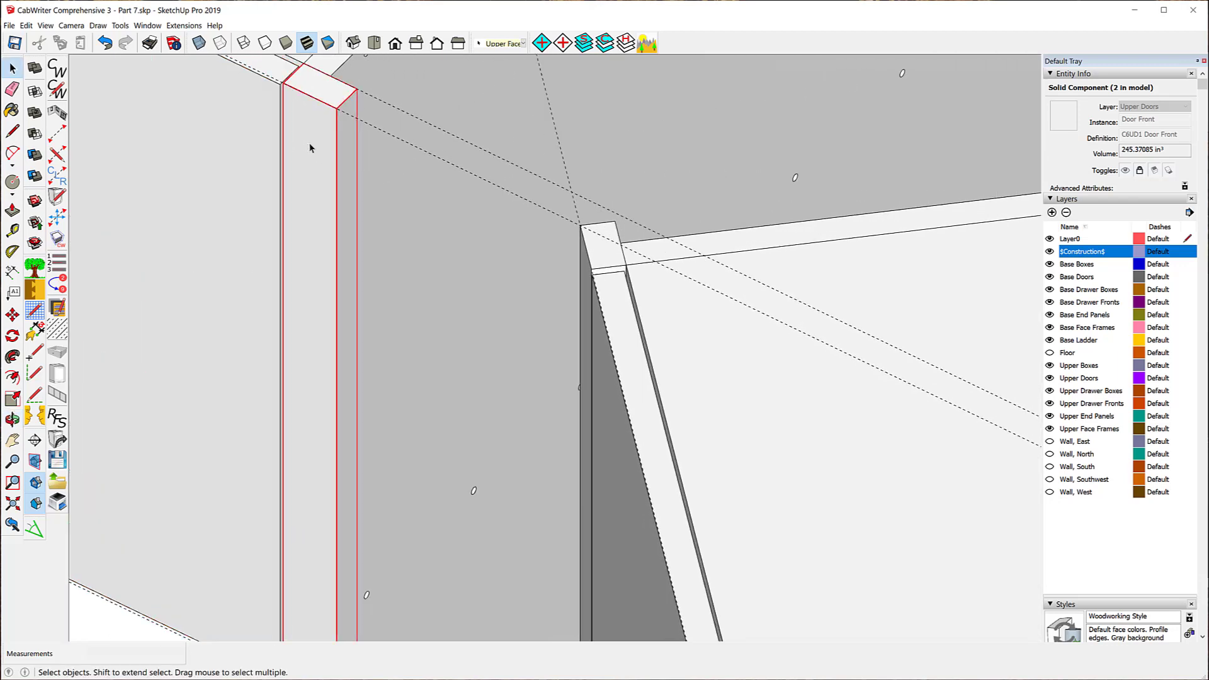
right_click(309, 143)
click(332, 185)
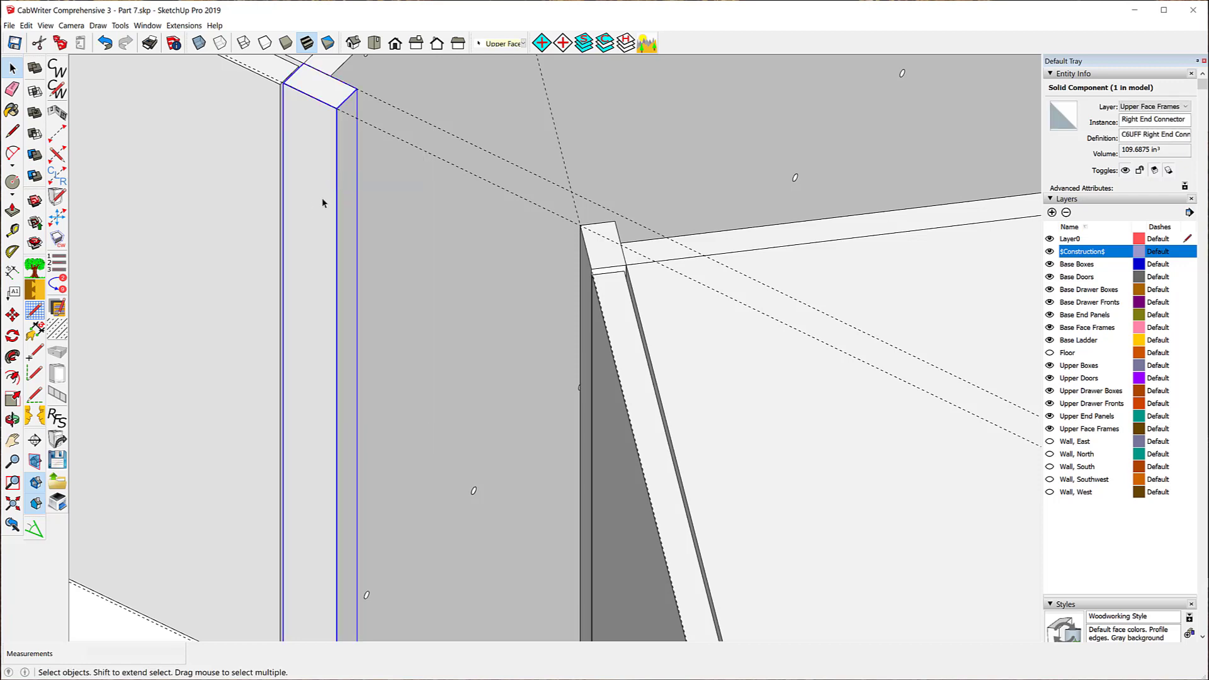
right_click(322, 202)
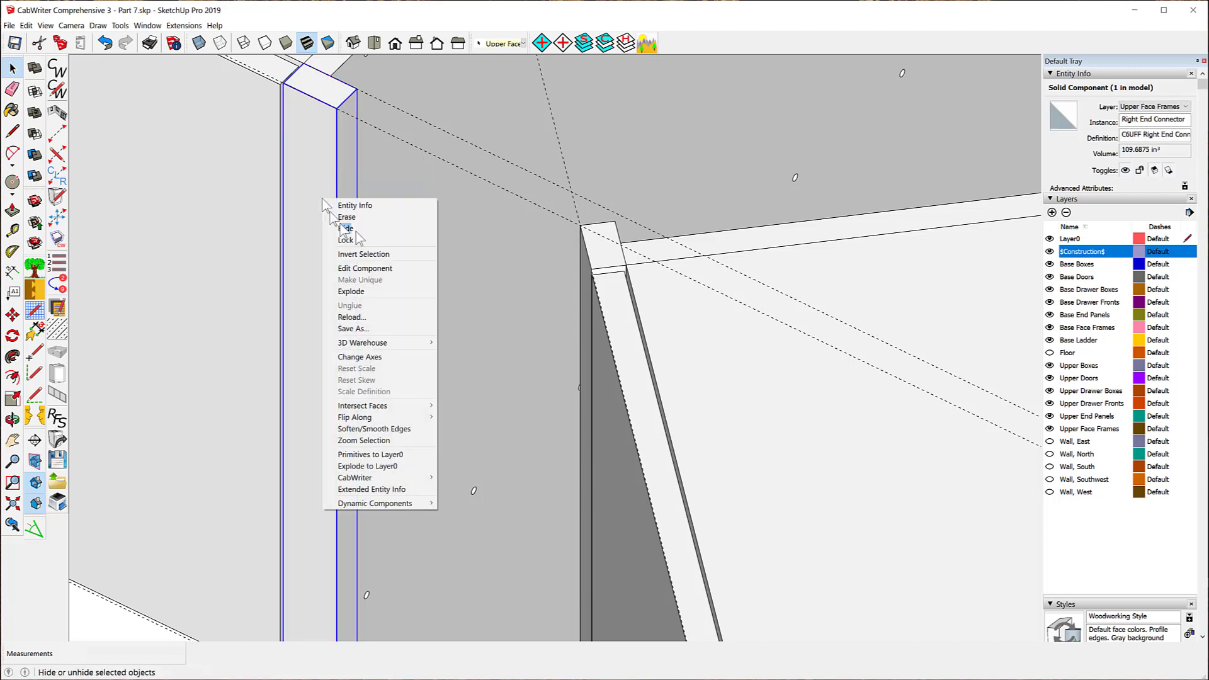
click(370, 269)
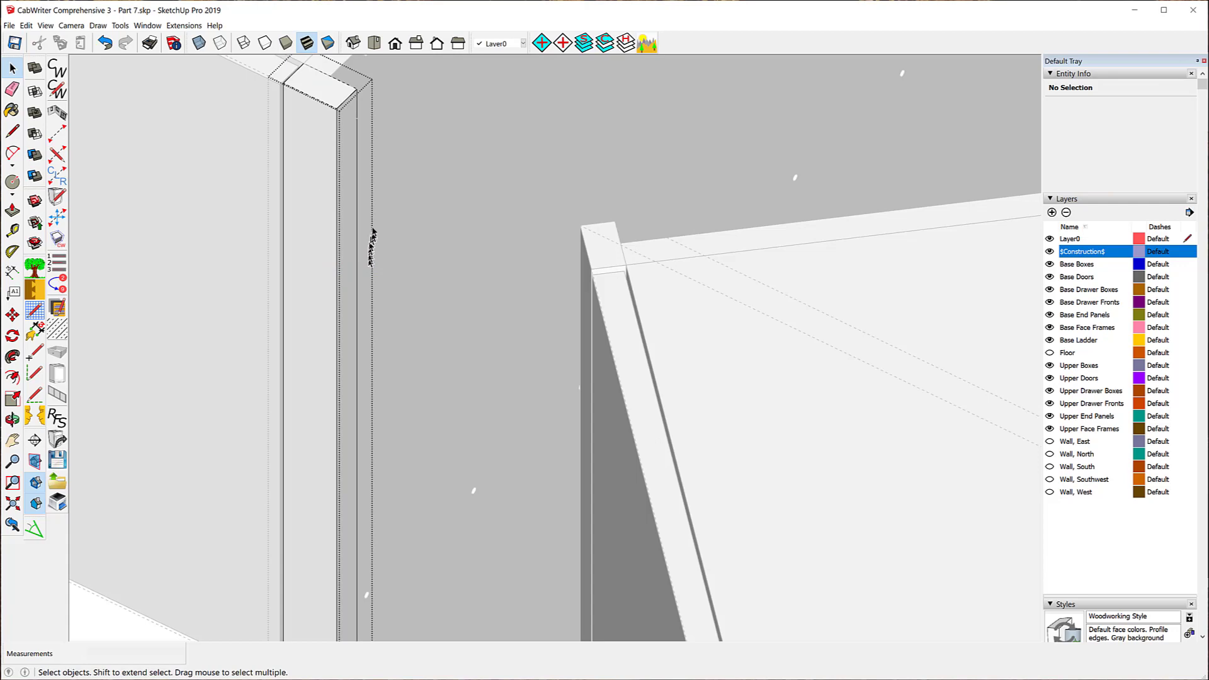
Push/Pull the Right End Connector's side face about 6 55/64" out to the front corner of the neighbouring tall cabinet's Left End Connector
click(12, 210)
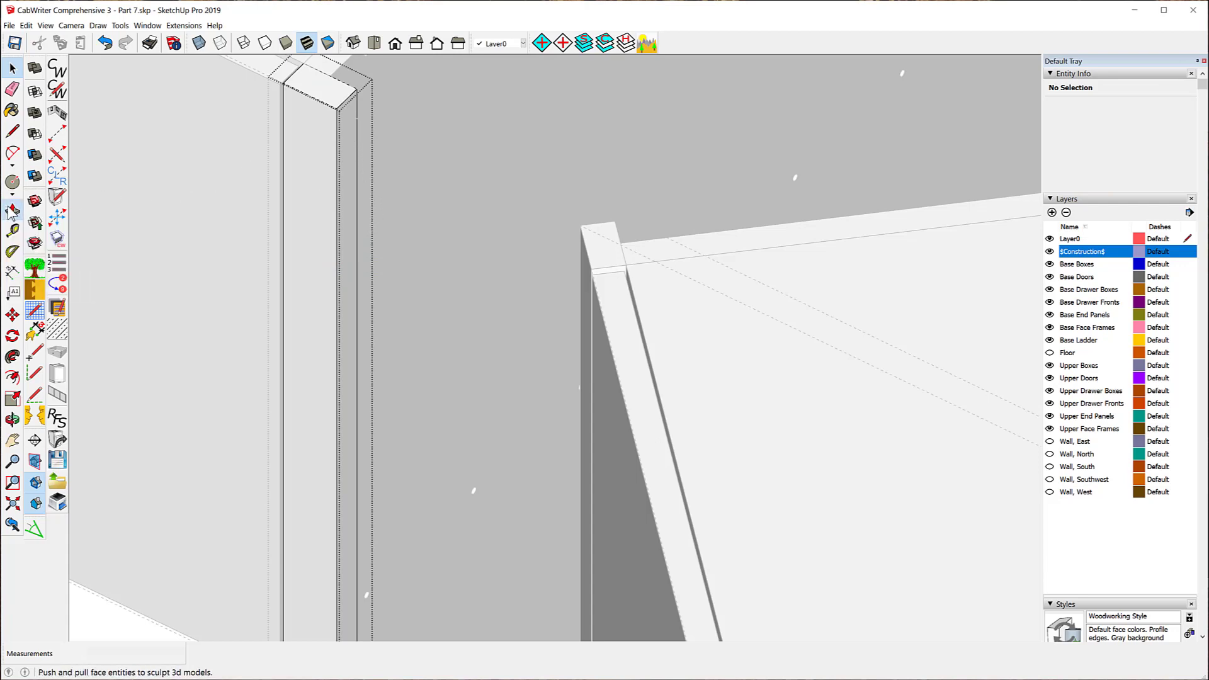
drag(347, 120, 236, 173)
scroll(599, 235, up, 2)
scroll(599, 235, up, 5)
scroll(550, 237, up, 2)
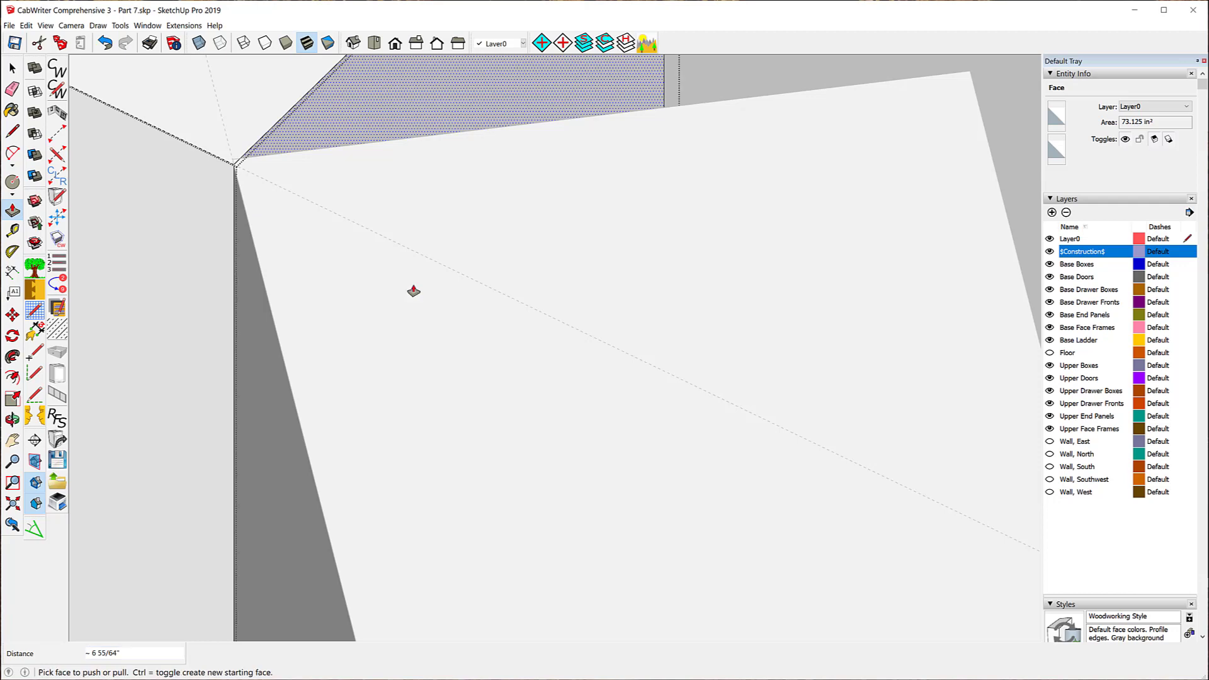
Examine closely how the extended Right End Connector meets the tall cabinet's Left End Connector at their shared front corner
scroll(414, 291, down, 5)
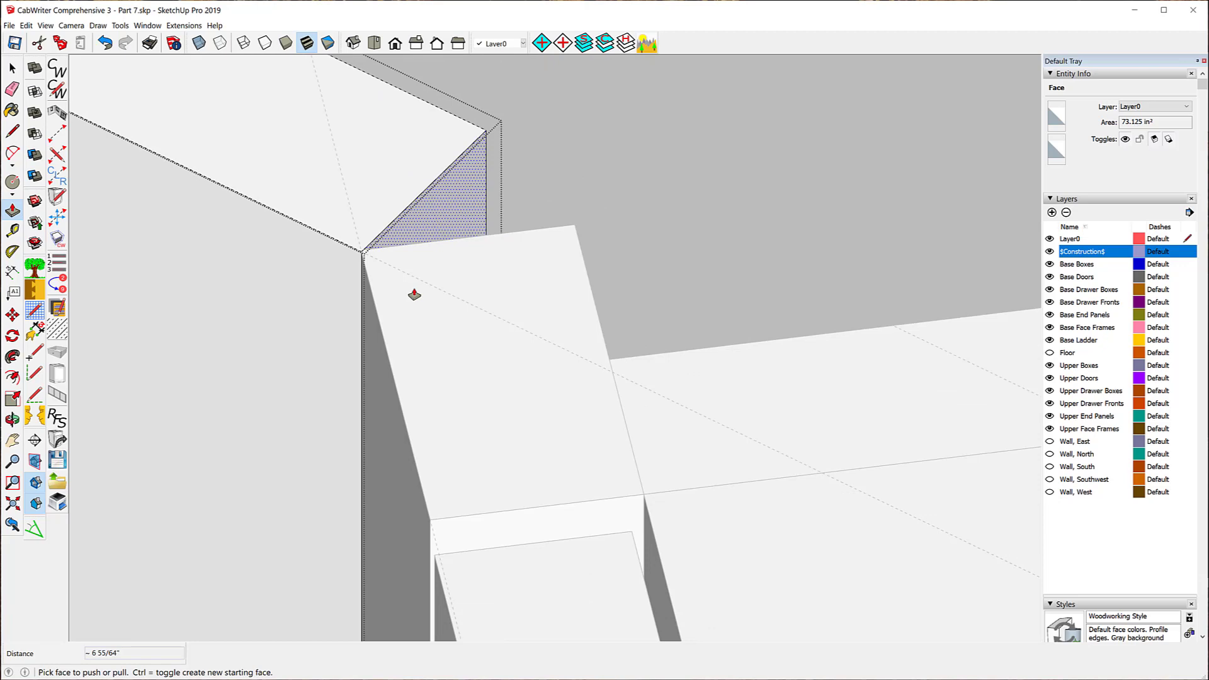
scroll(349, 228, up, 3)
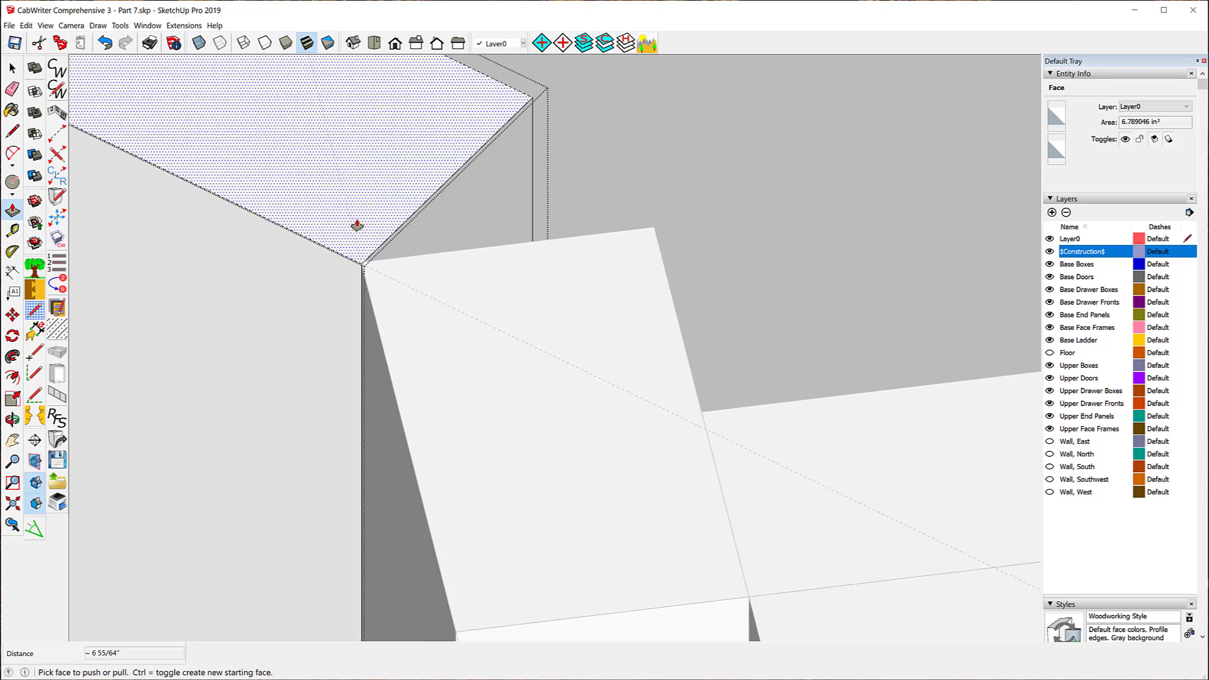
scroll(348, 229, up, 3)
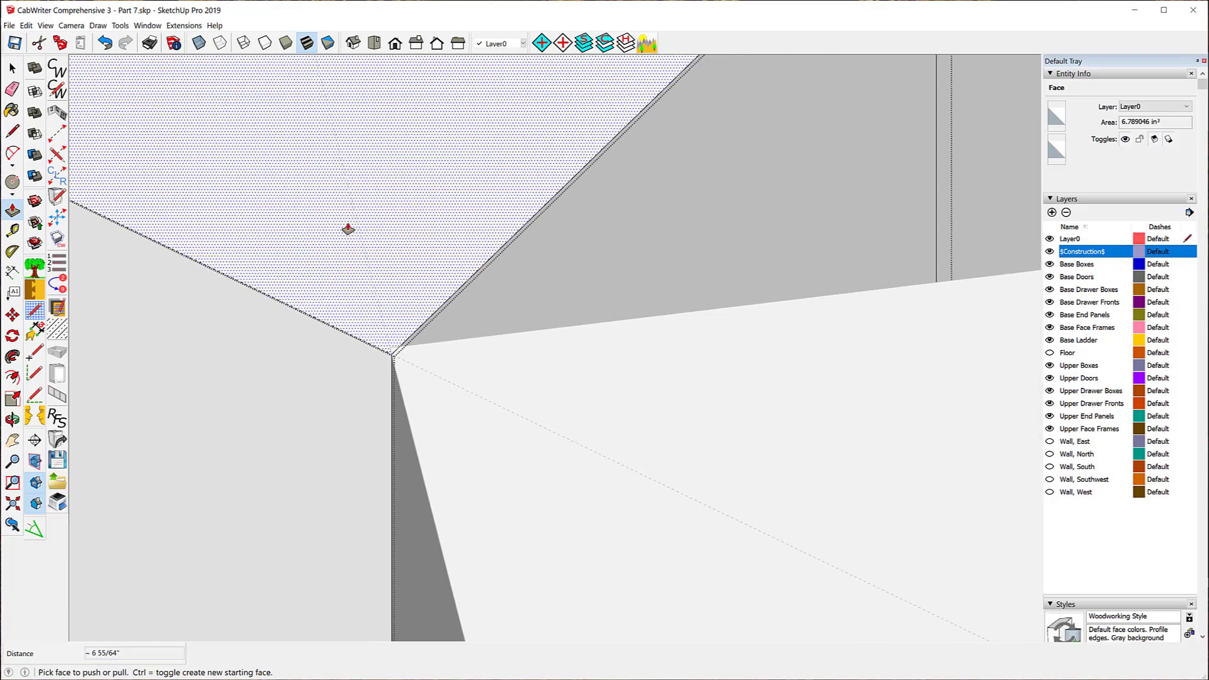
scroll(348, 229, up, 2)
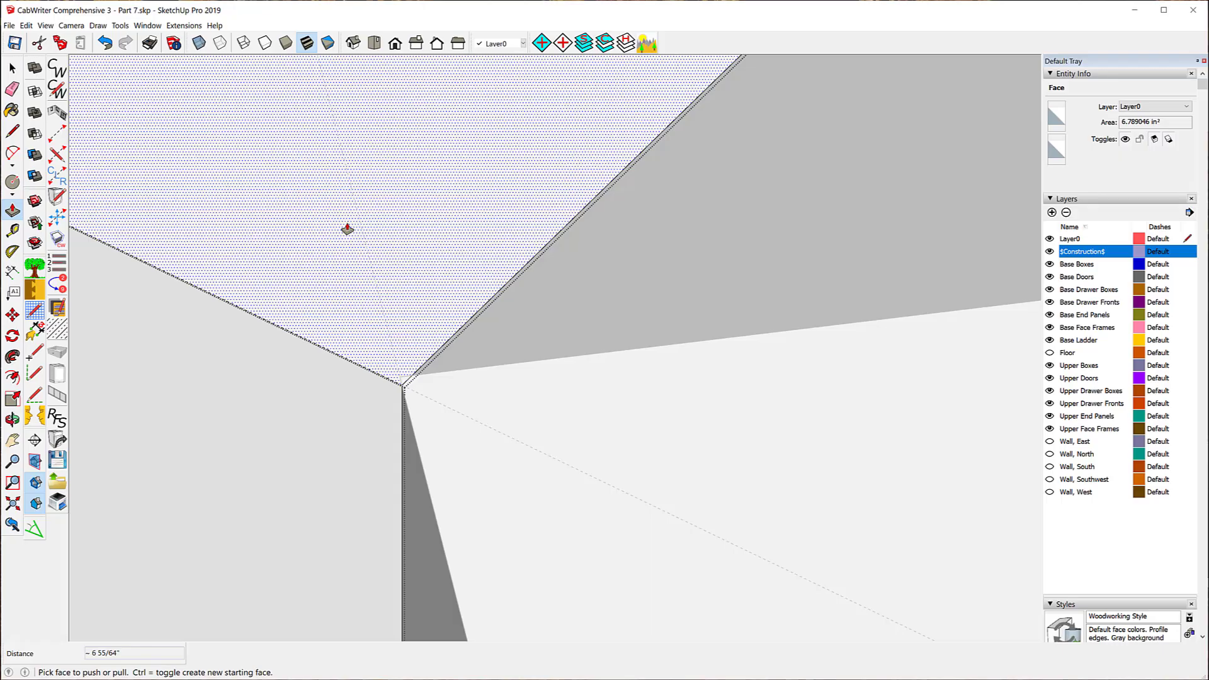
scroll(348, 229, down, 5)
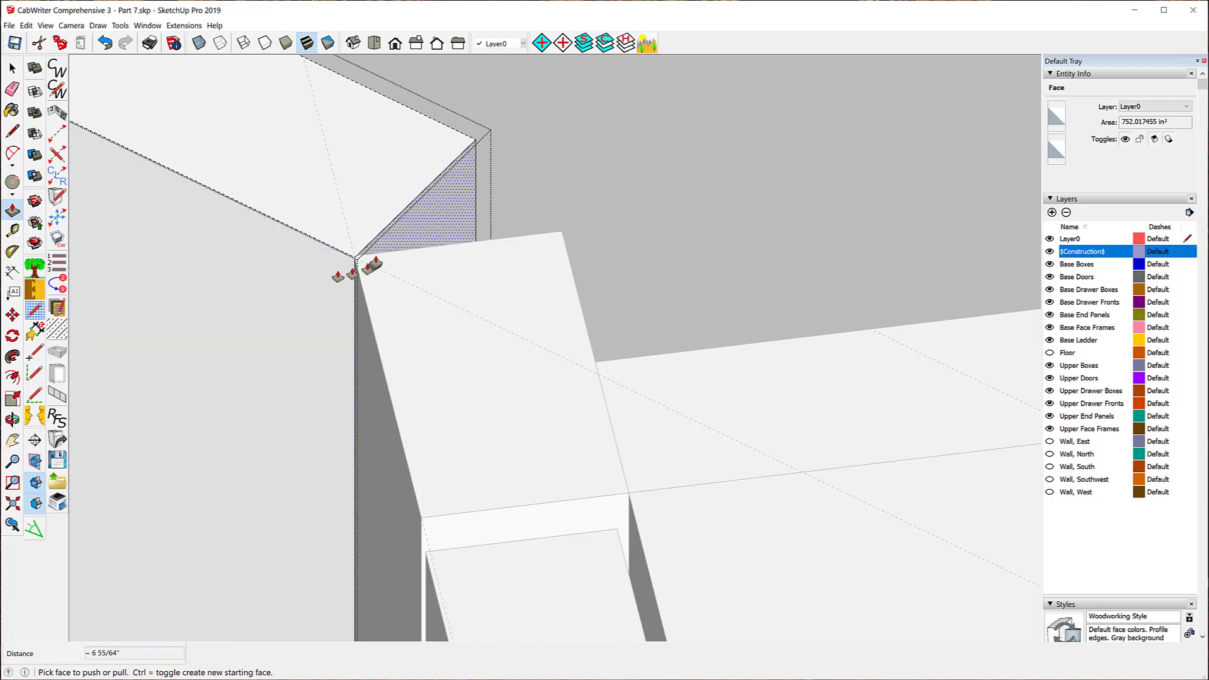
scroll(359, 272, up, 3)
scroll(356, 273, up, 5)
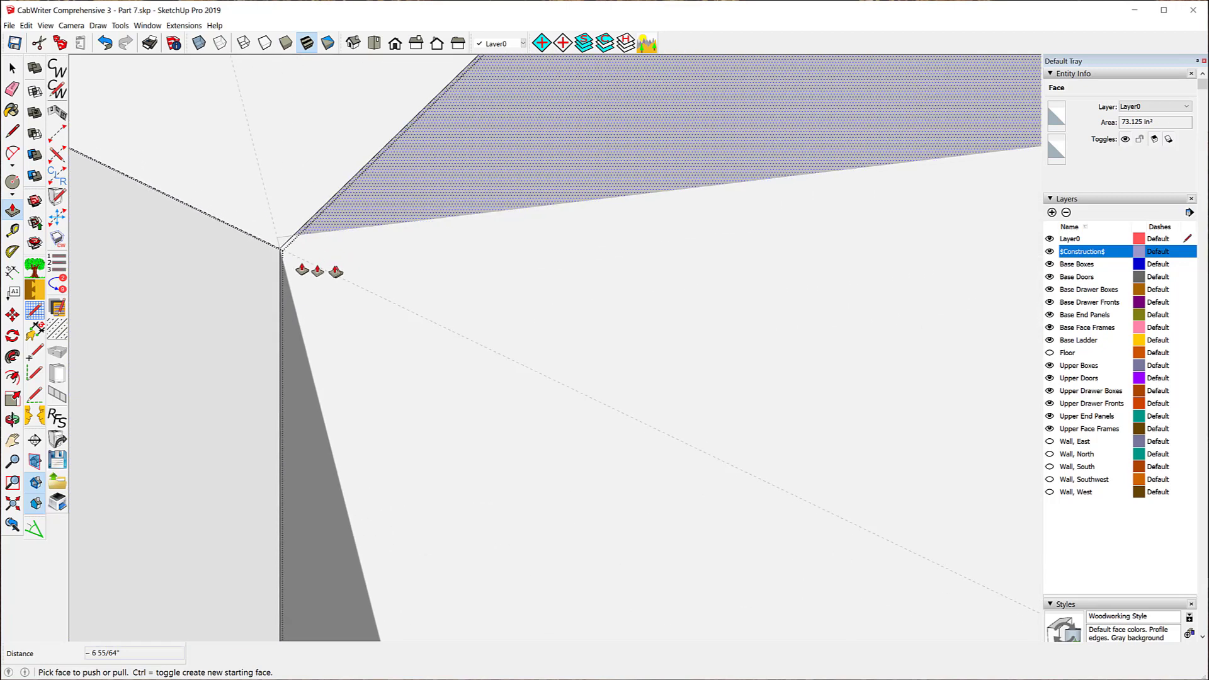
scroll(277, 249, up, 2)
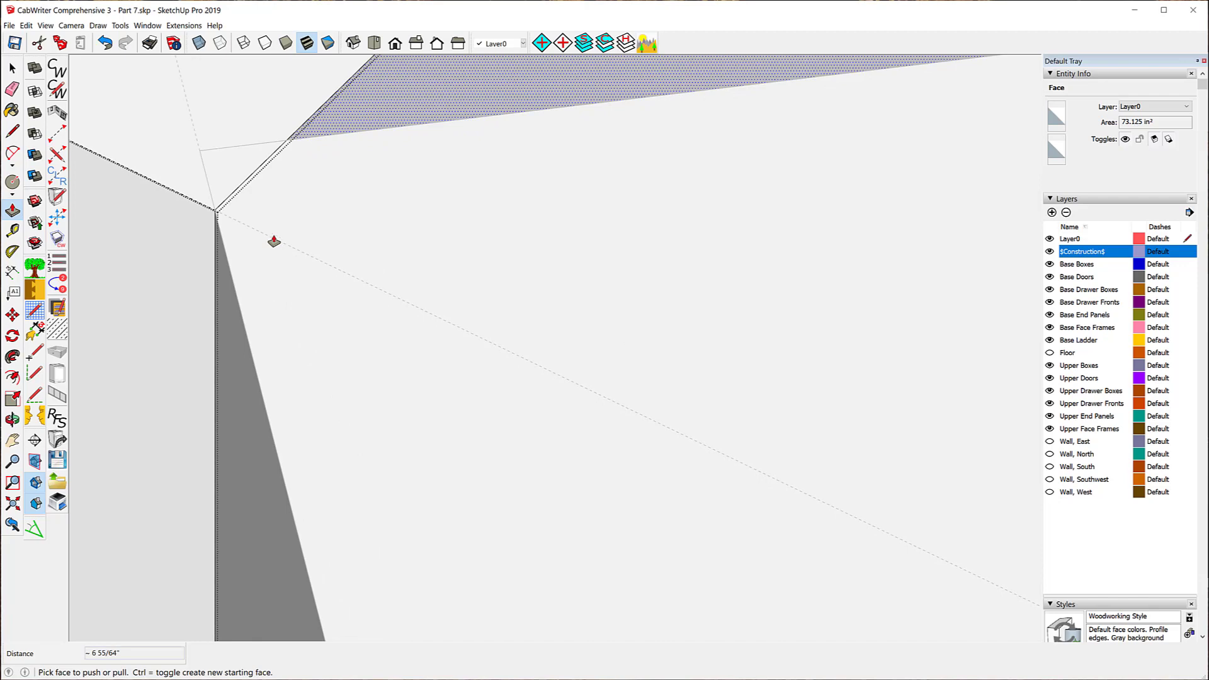
Finish editing the Right End Connector component and inspect its joint with the tall cabinet's Left End Connector from both sides
click(12, 68)
click(705, 245)
scroll(630, 302, down, 4)
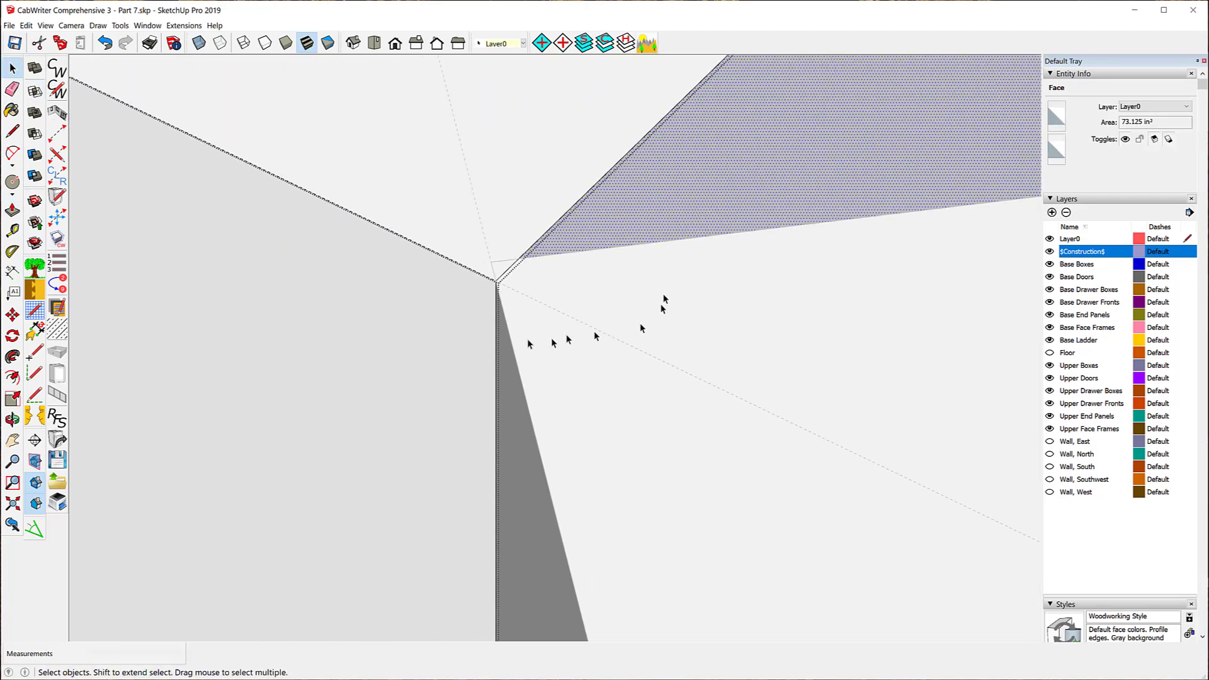
scroll(413, 340, down, 6)
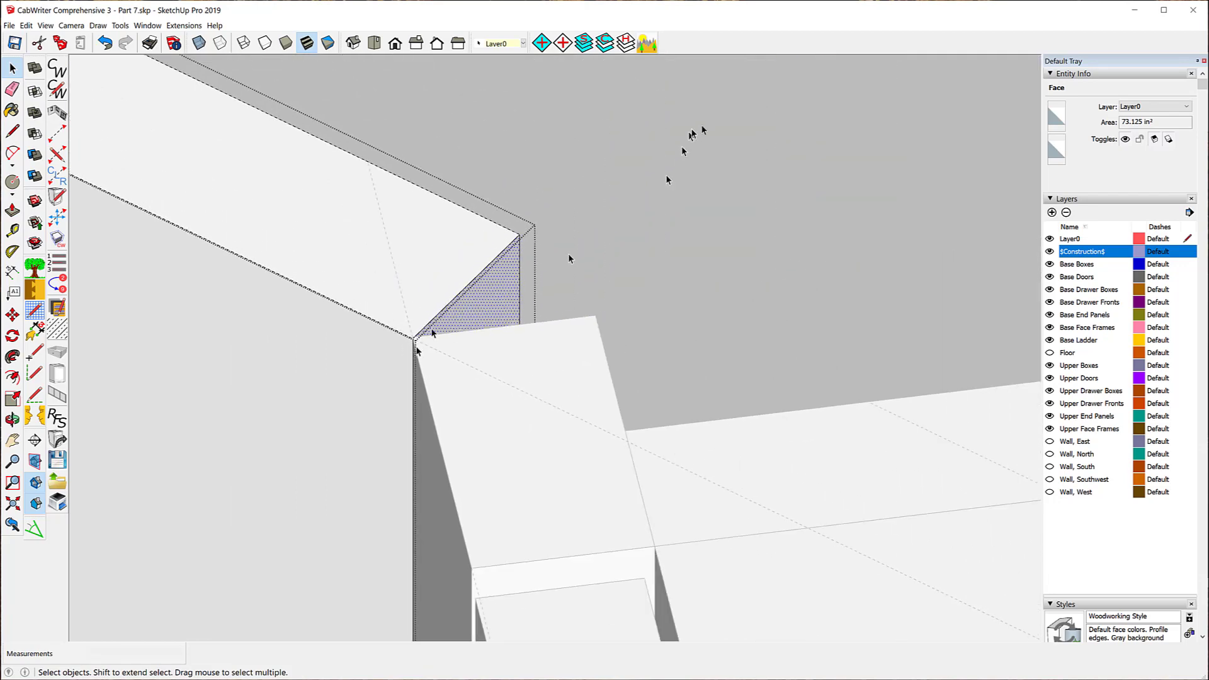
click(656, 182)
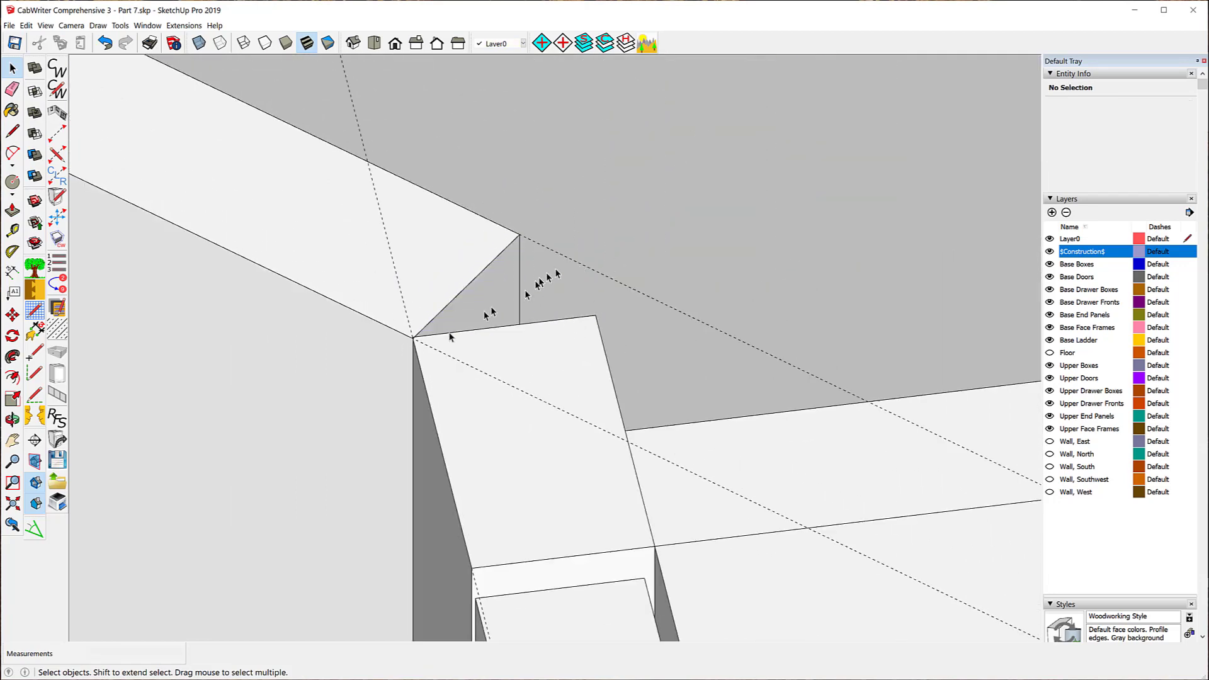
scroll(406, 342, up, 8)
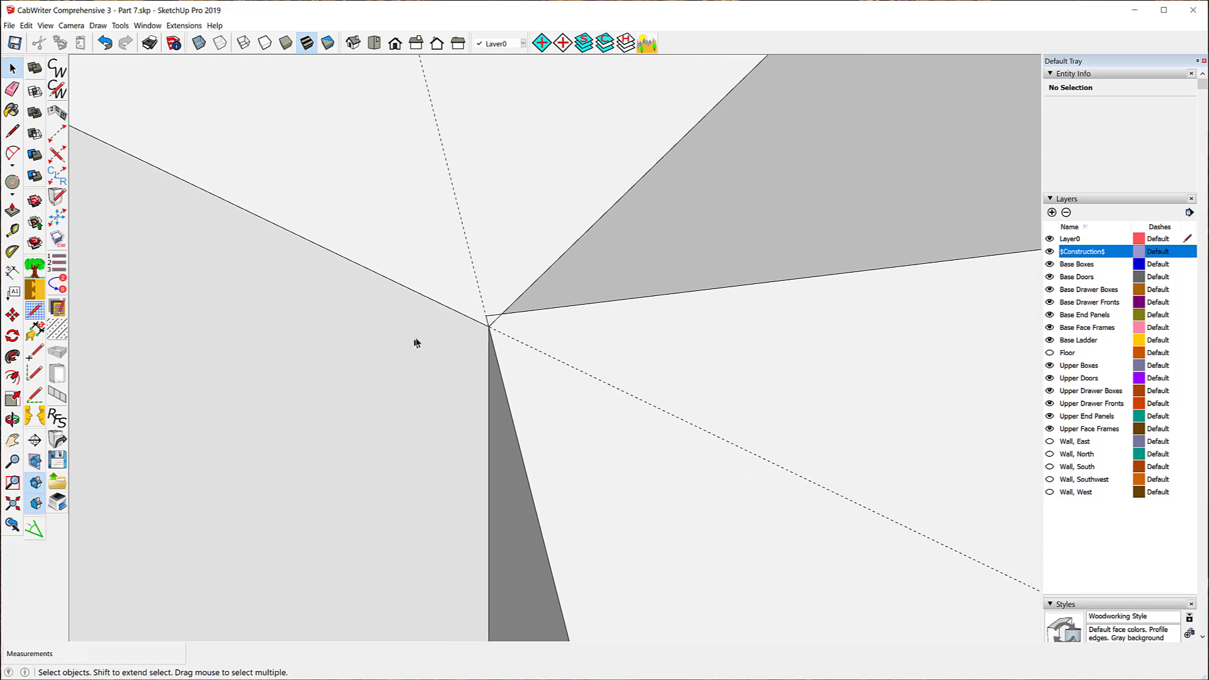
scroll(418, 339, up, 1)
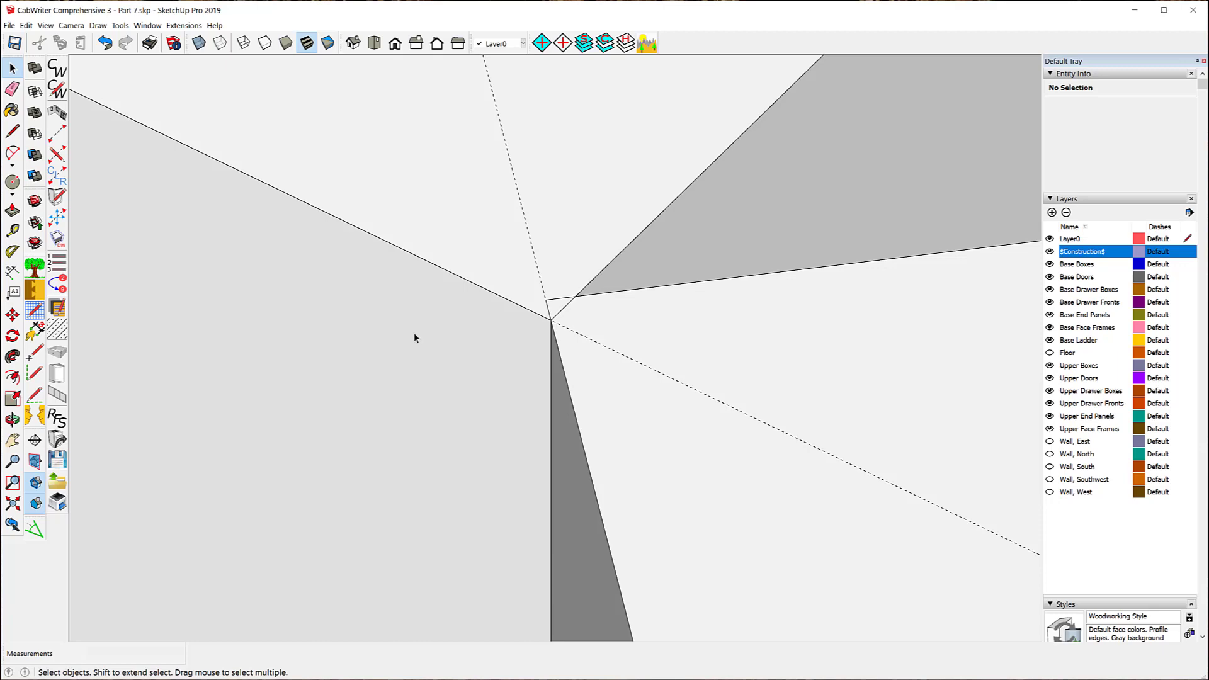
scroll(415, 338, down, 5)
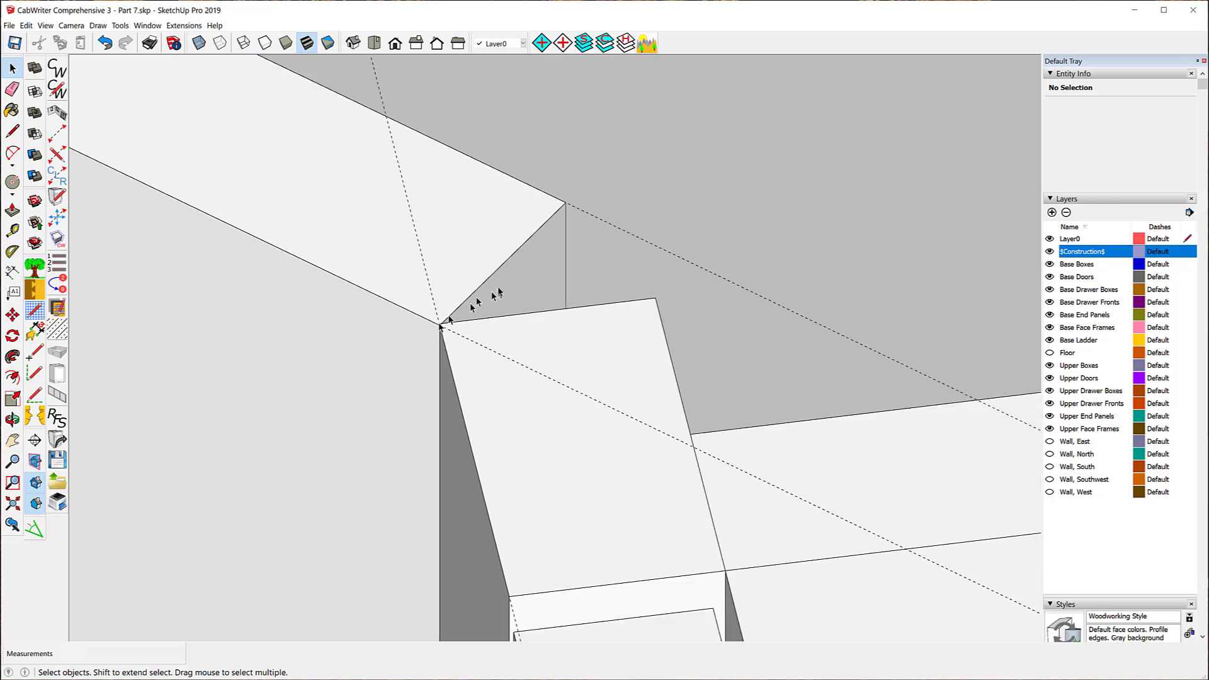
scroll(500, 285, down, 1)
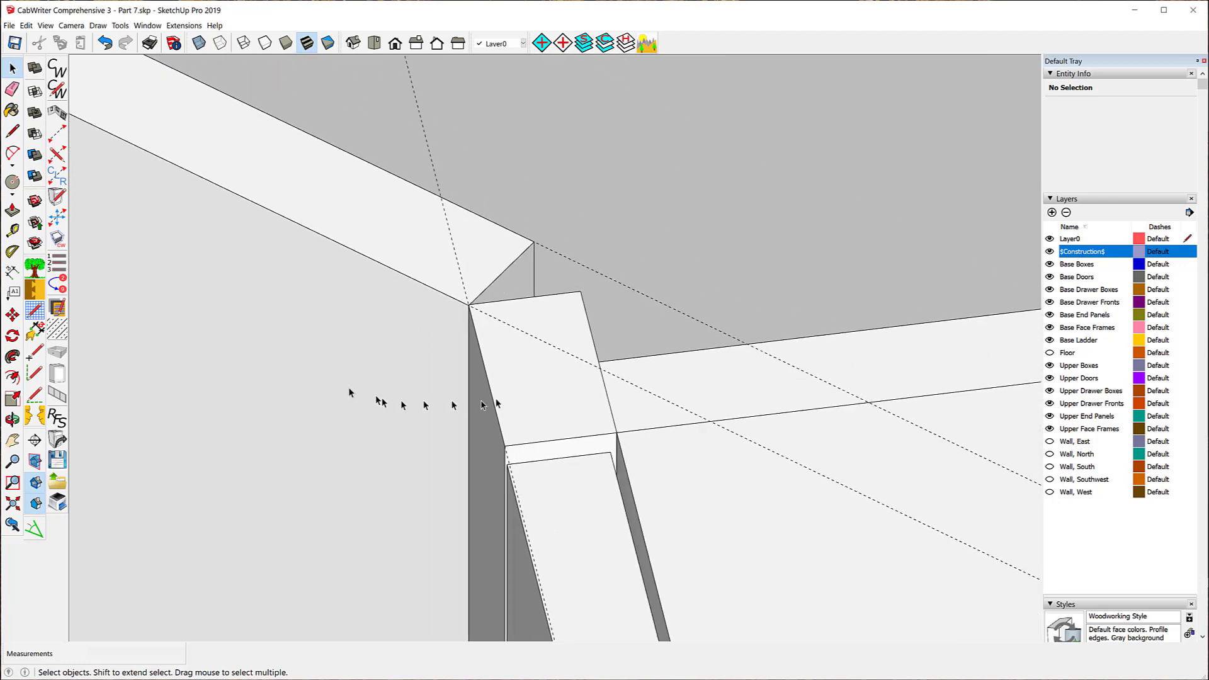
middle_drag(333, 387, 719, 292)
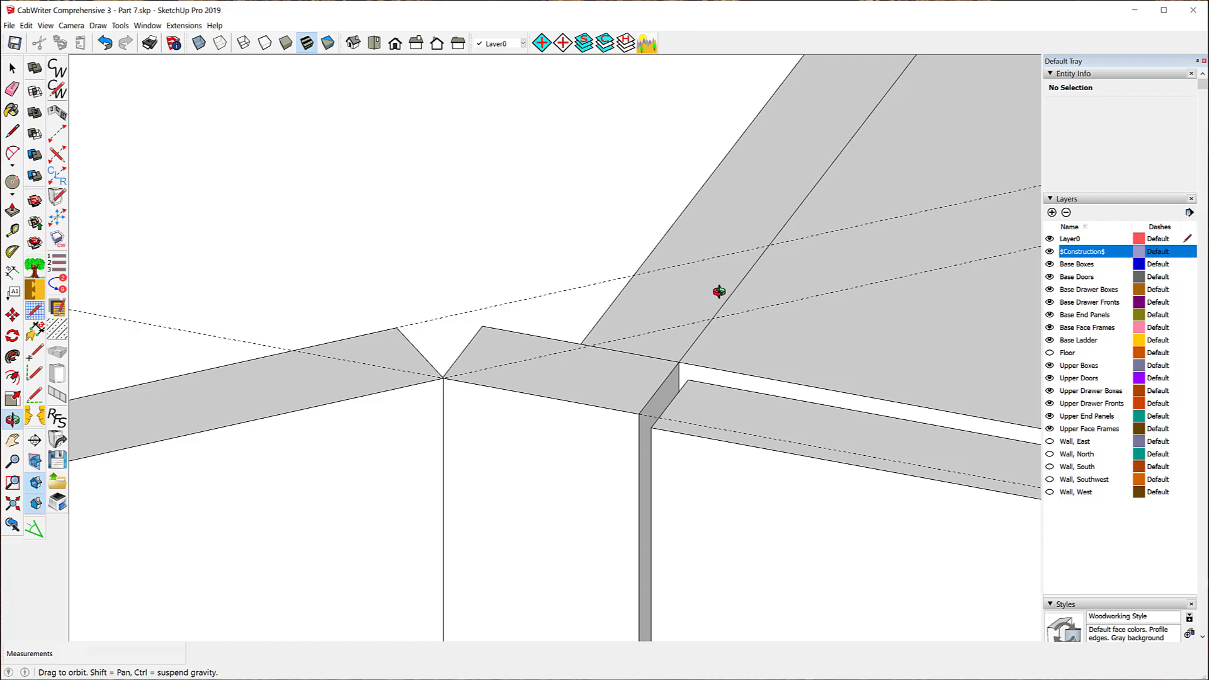
middle_drag(720, 291, 721, 293)
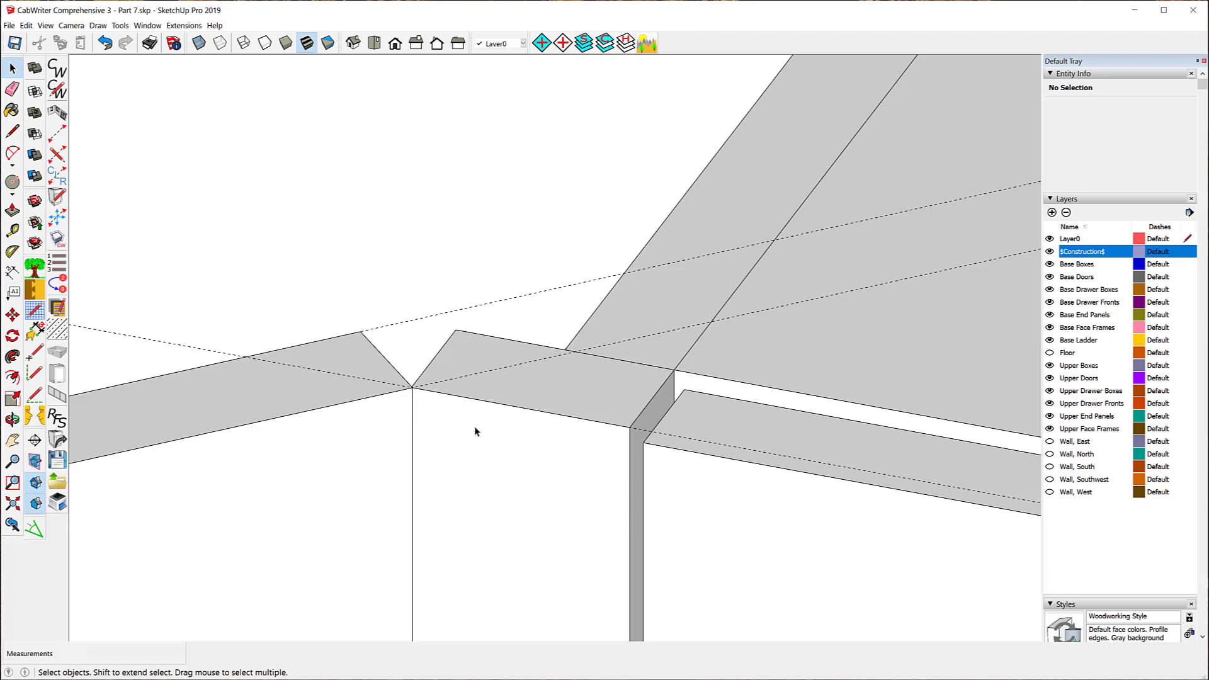
Unlock the tall cabinet's Left End Connector and open the component for editing
middle_drag(365, 370, 916, 351)
right_click(535, 416)
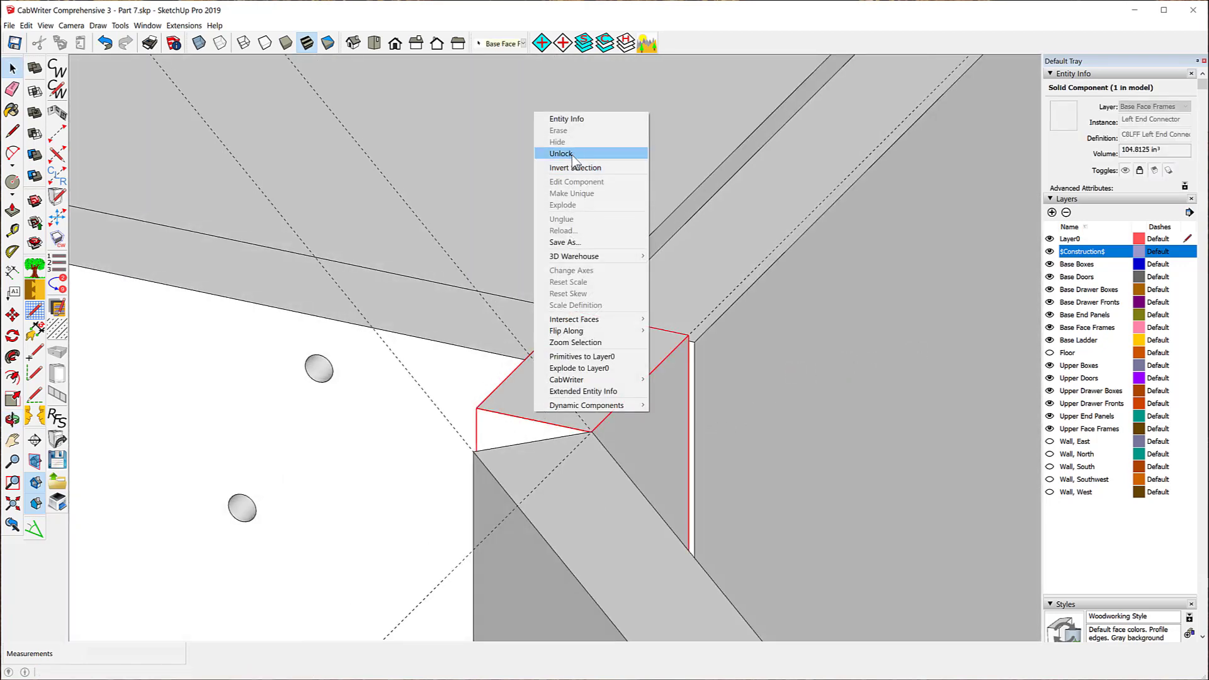
click(572, 154)
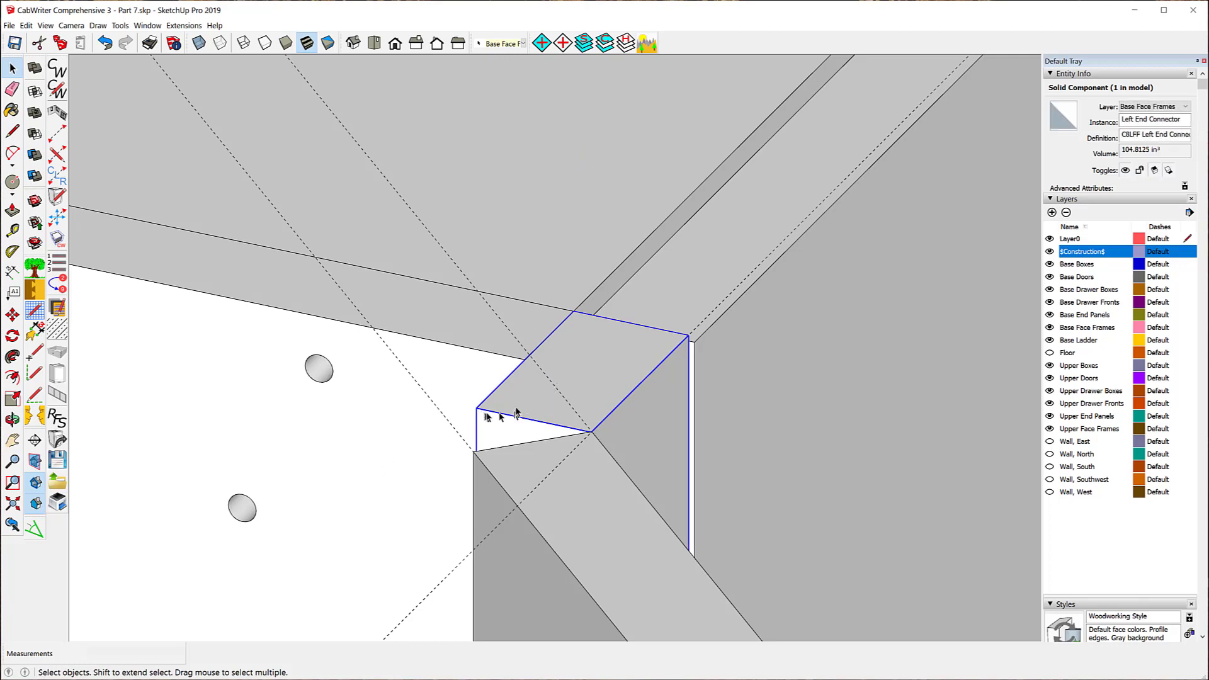
right_click(517, 410)
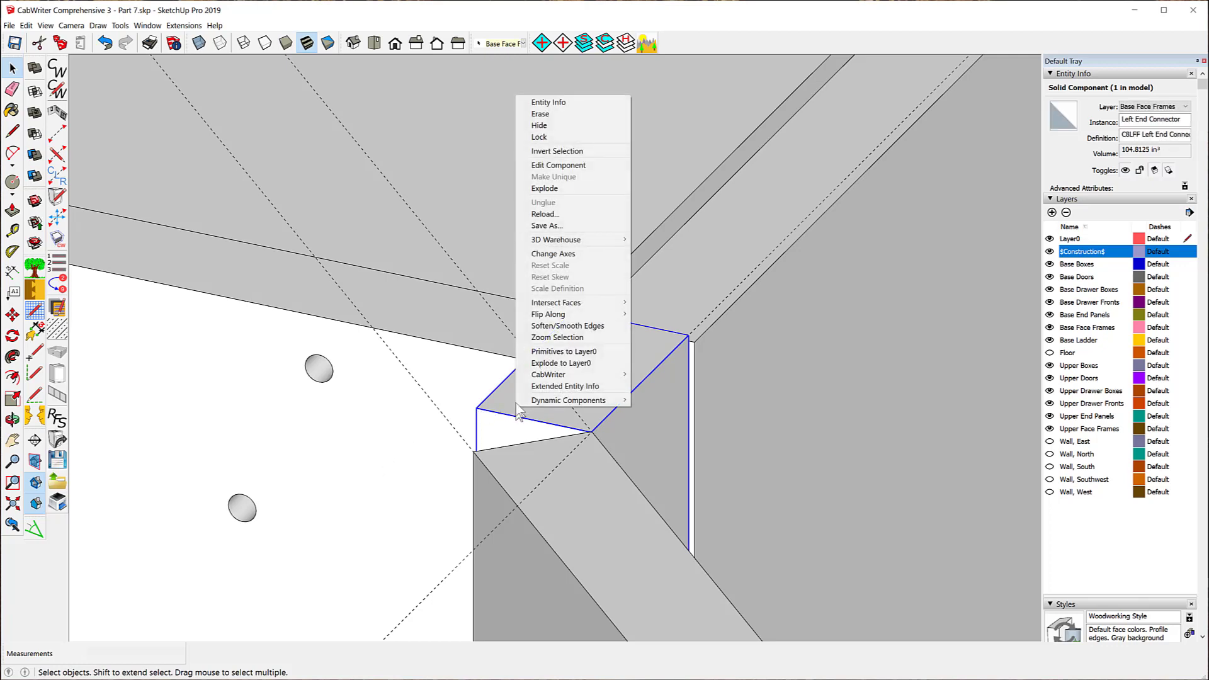
click(558, 165)
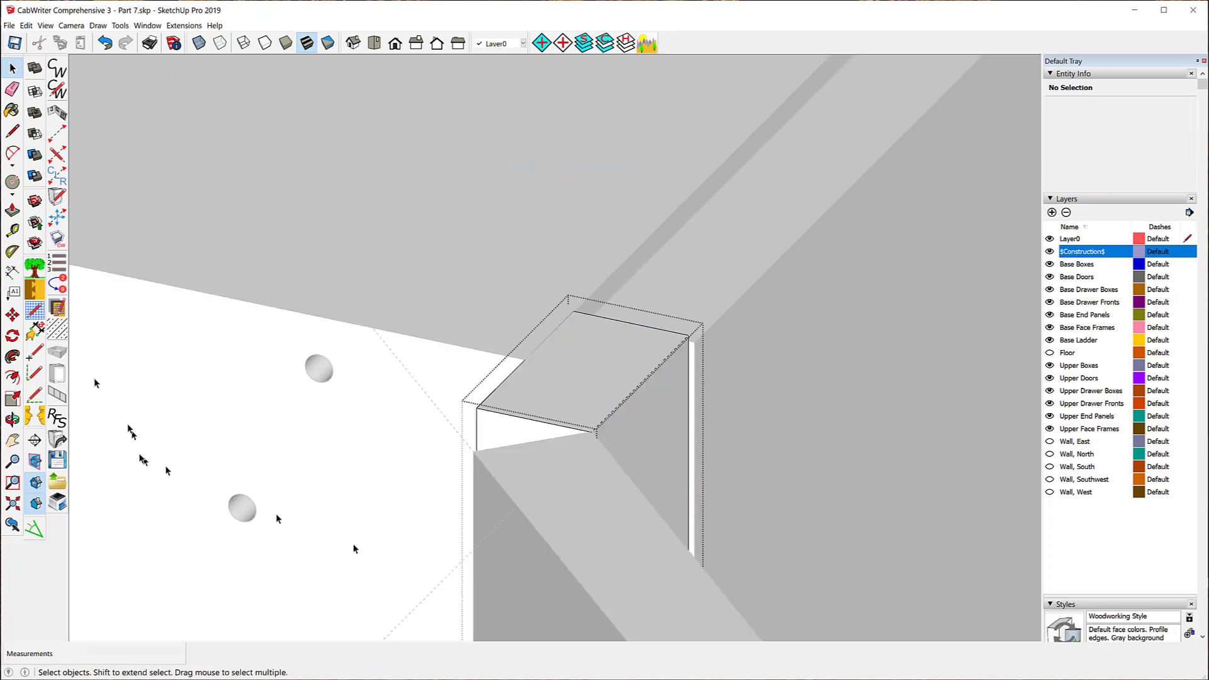
Push/Pull the Left End Connector's narrow face back about 1/64" to line up with the Right End Connector's front corner
click(12, 211)
scroll(566, 428, up, 5)
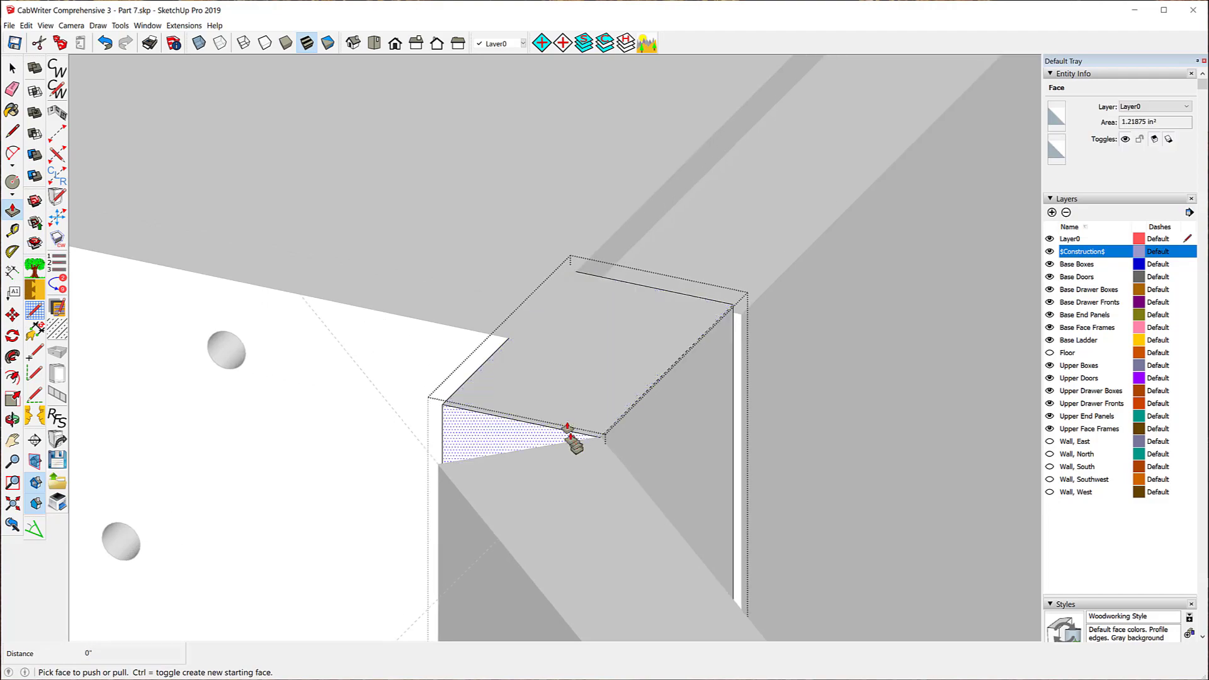
scroll(560, 430, up, 4)
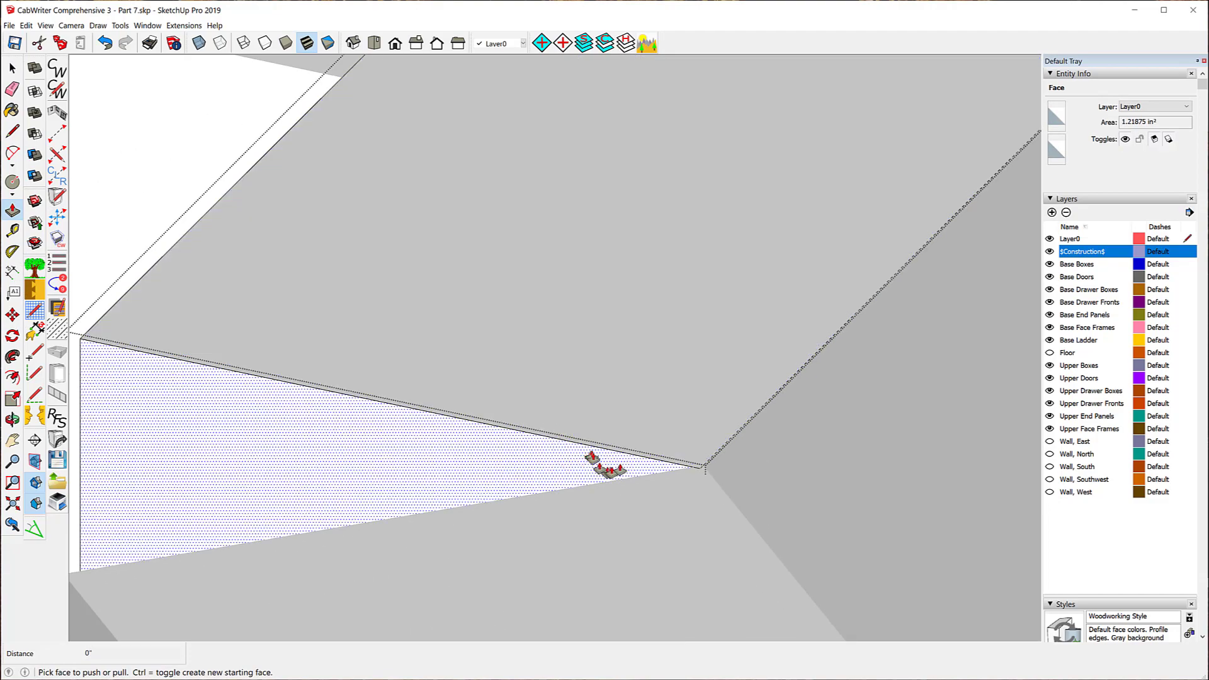
drag(619, 471, 704, 466)
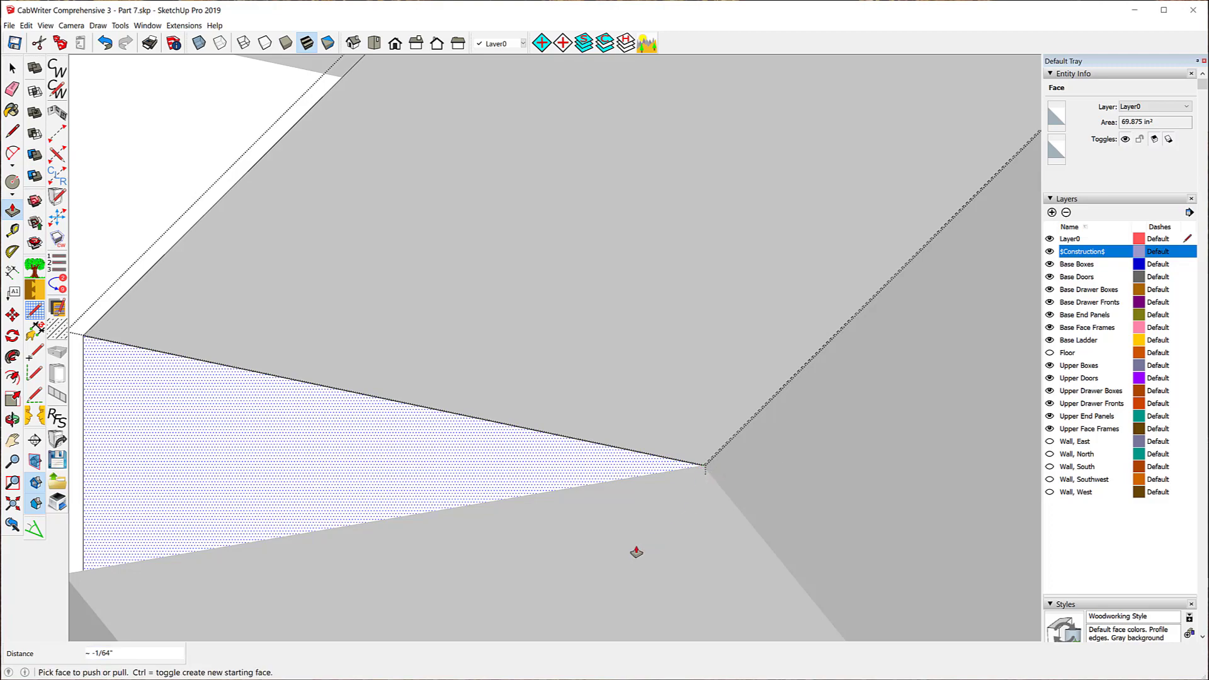
Push/Pull the Left End Connector's adjoining face about 1/64" to meet the Right End Connector's front corner, and finish editing the component
scroll(714, 461, up, 5)
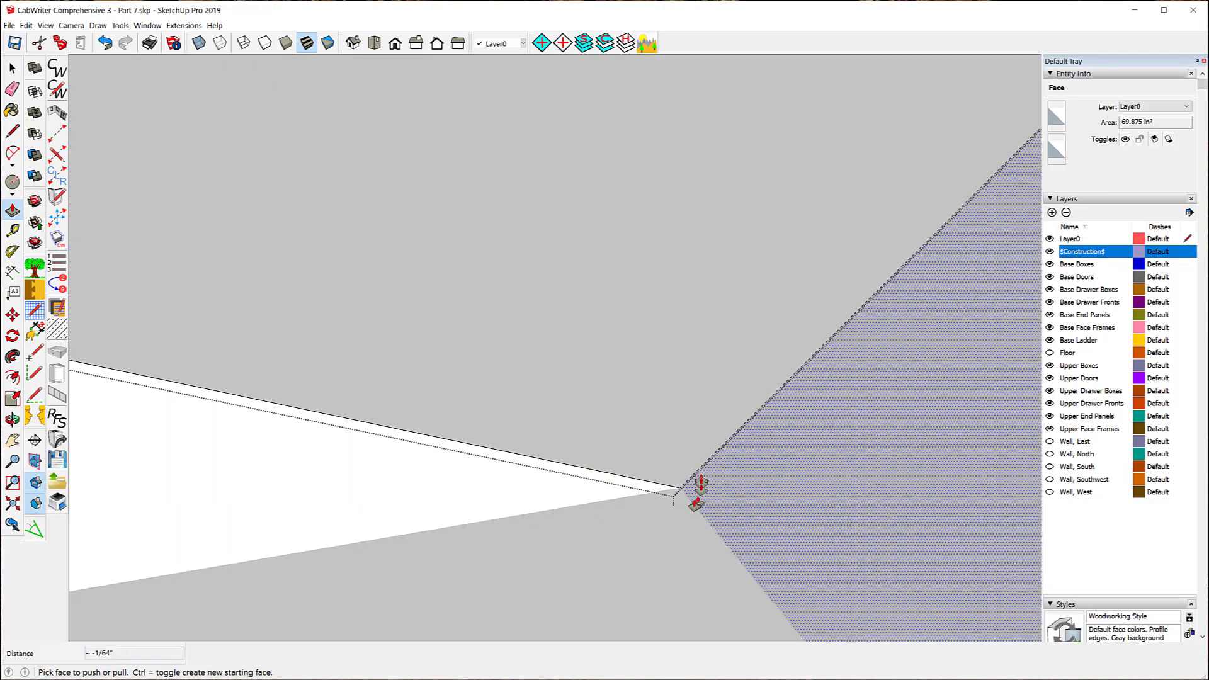
scroll(691, 502, up, 3)
scroll(644, 479, up, 2)
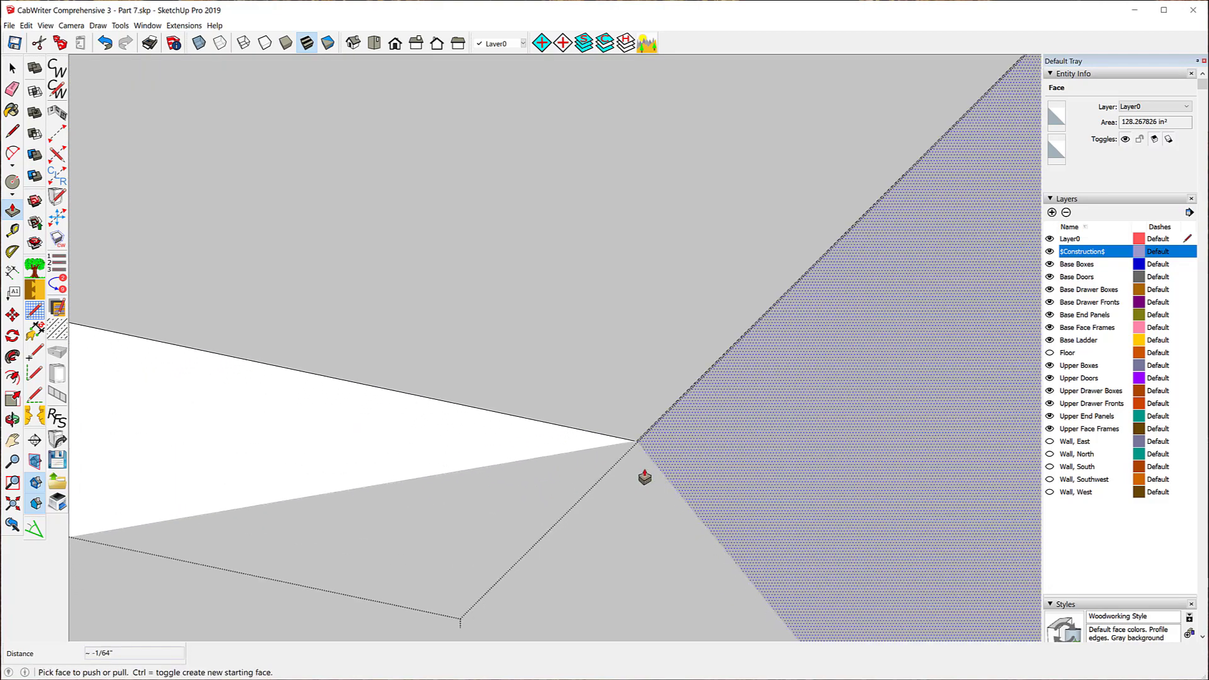
scroll(632, 434, up, 2)
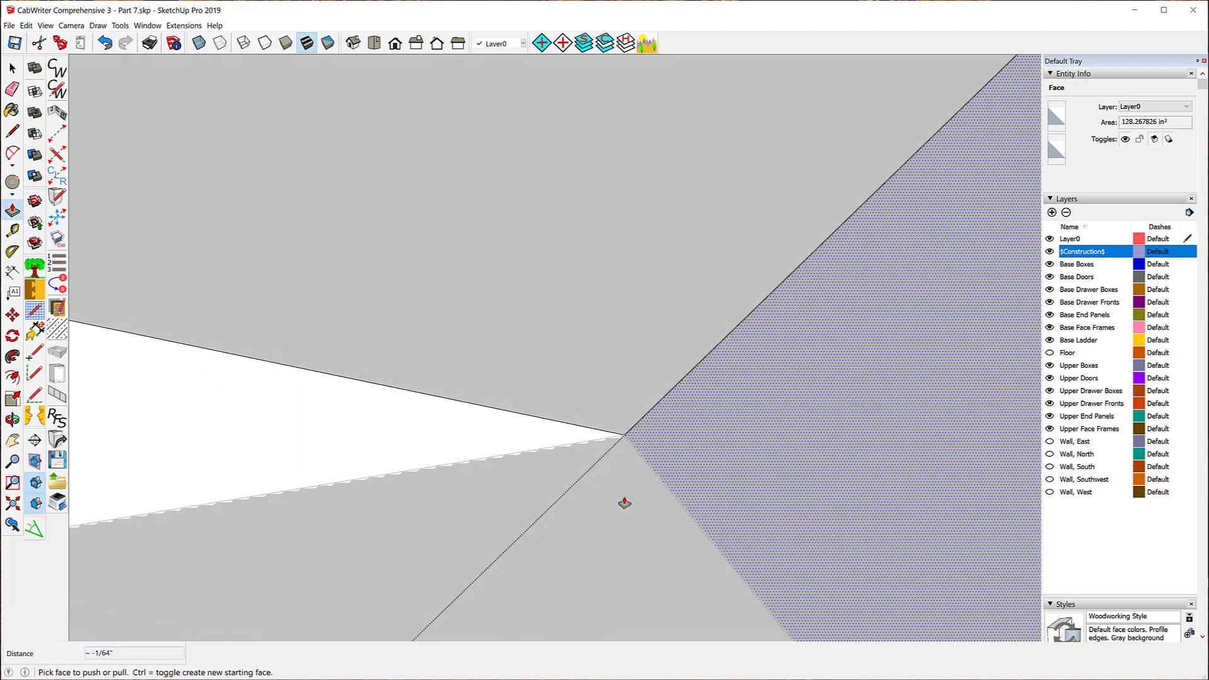
scroll(573, 427, up, 5)
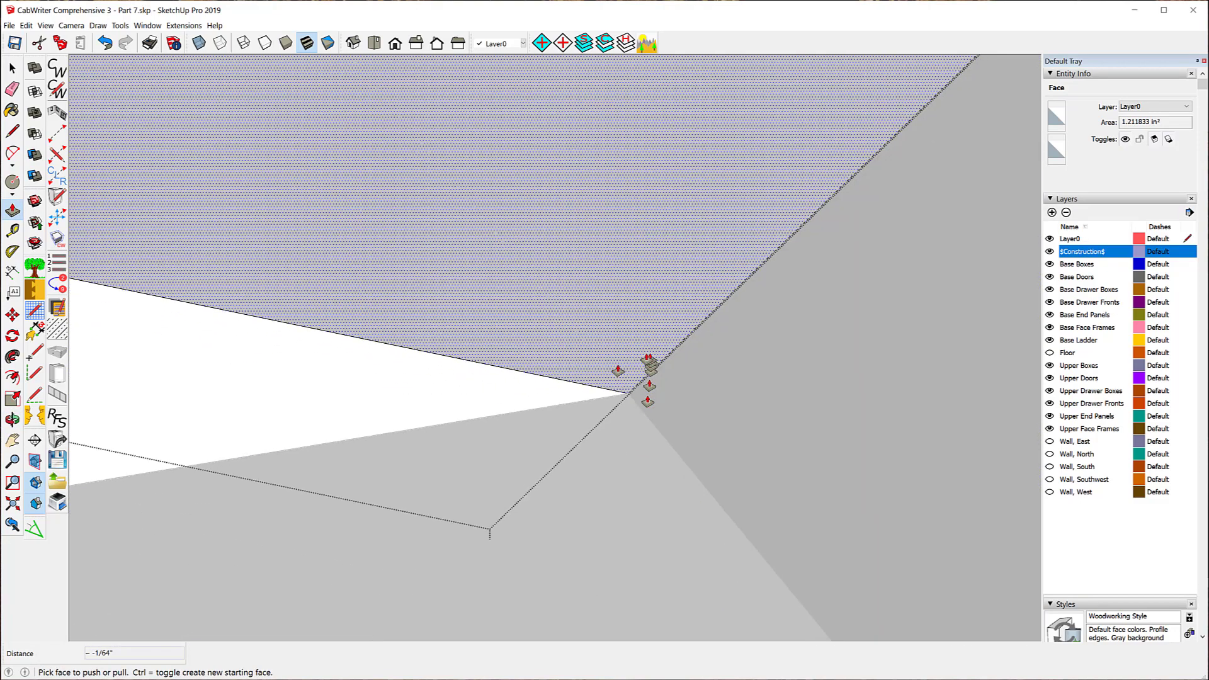
scroll(575, 410, down, 8)
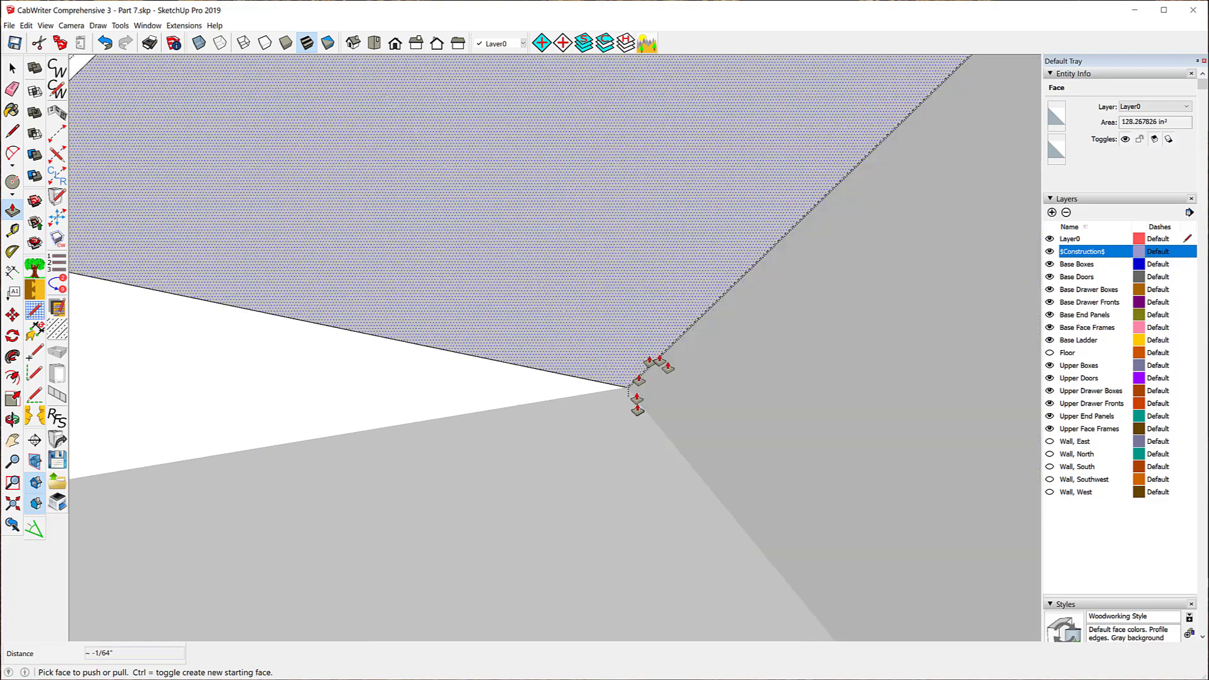
scroll(652, 374, down, 3)
click(13, 67)
click(12, 67)
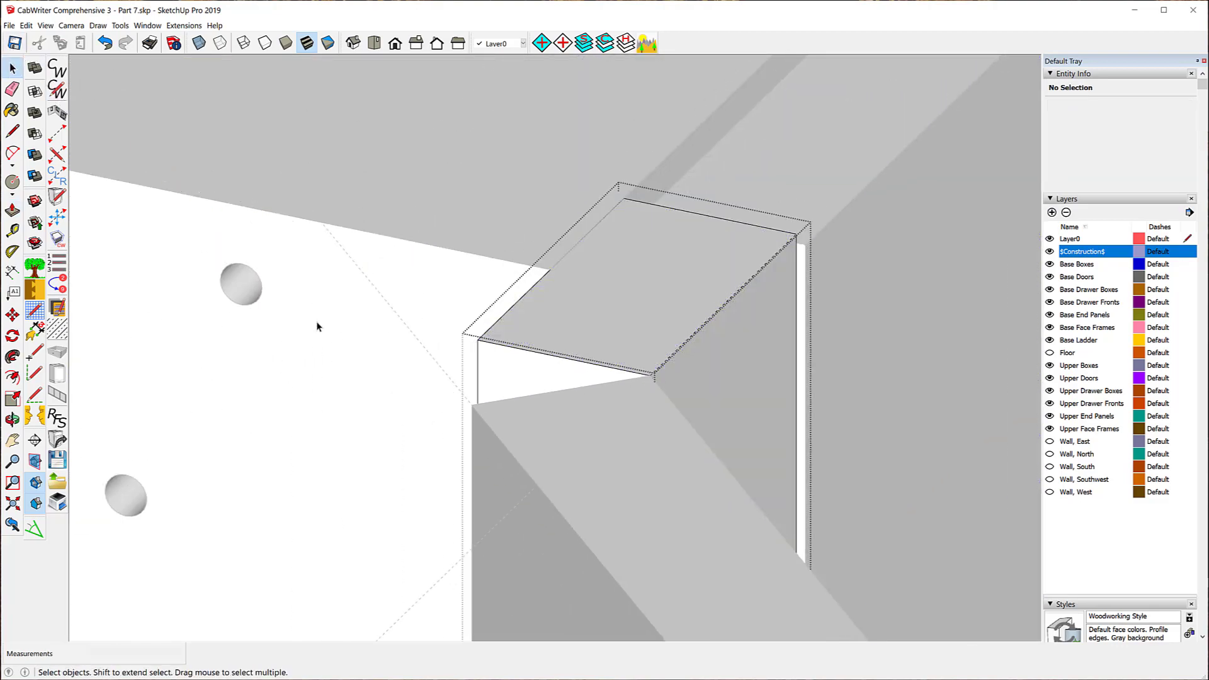
scroll(318, 326, down, 4)
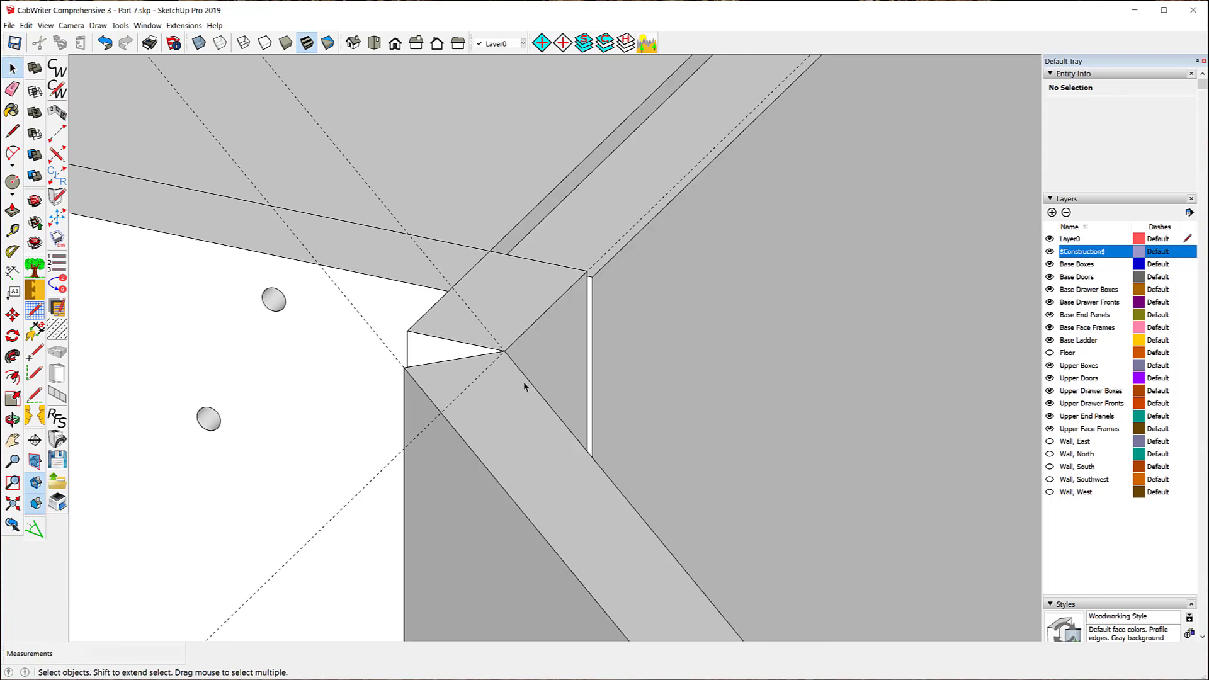
Add a 67.5° Protractor guide through the front corner shared by the two end connectors, measured from the existing guide line
middle_drag(502, 353, 119, 383)
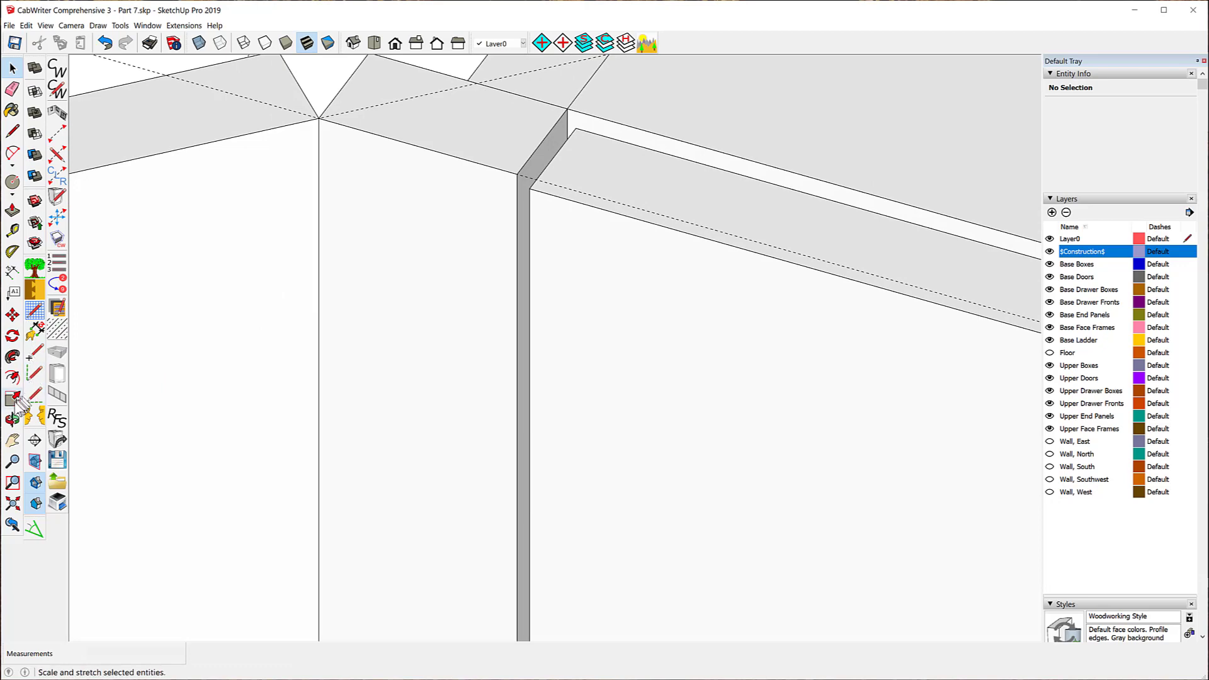
click(13, 252)
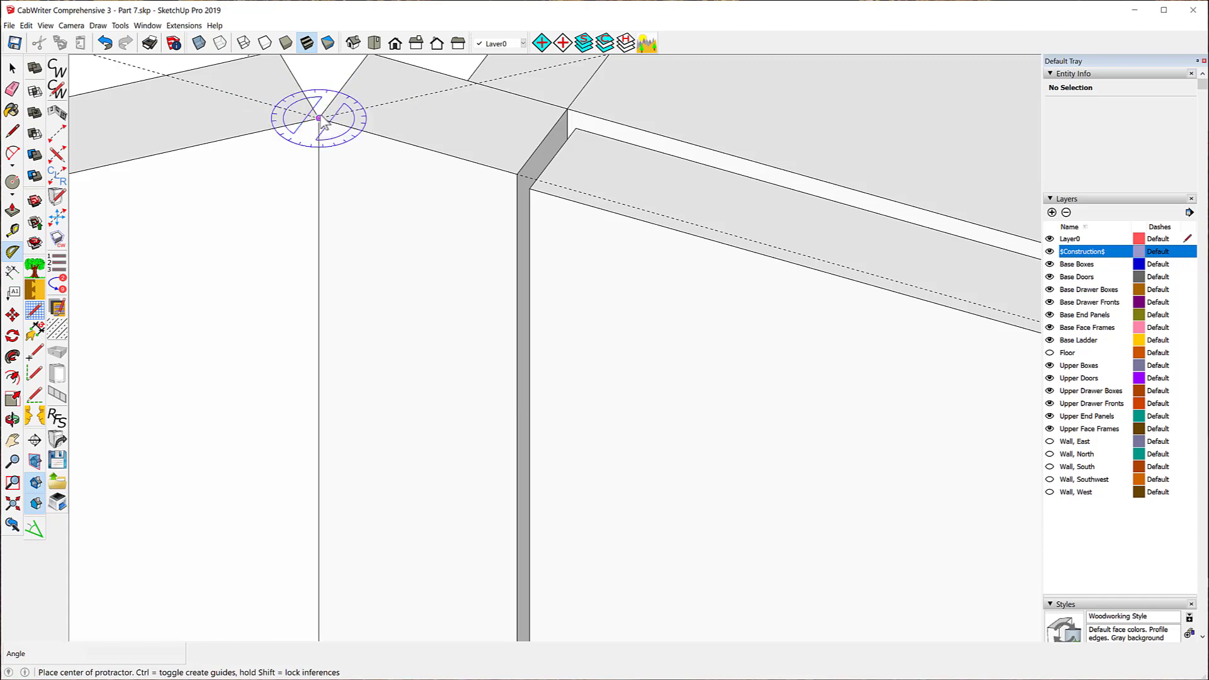
key(Up)
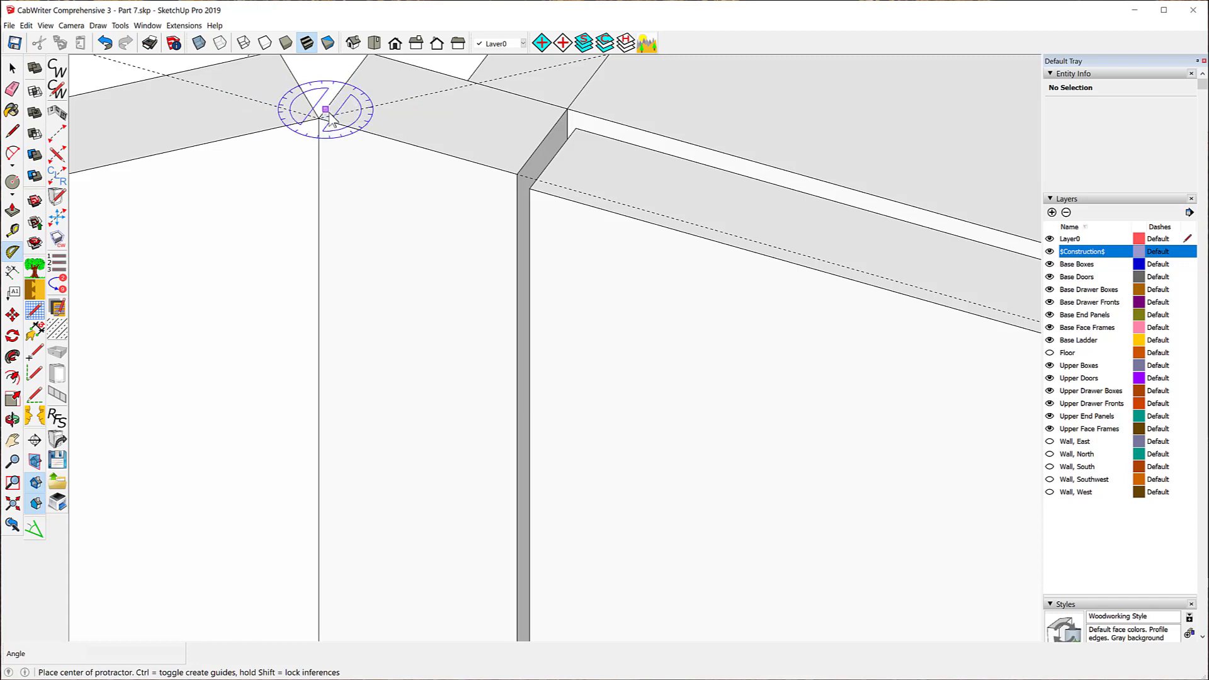
key(Down)
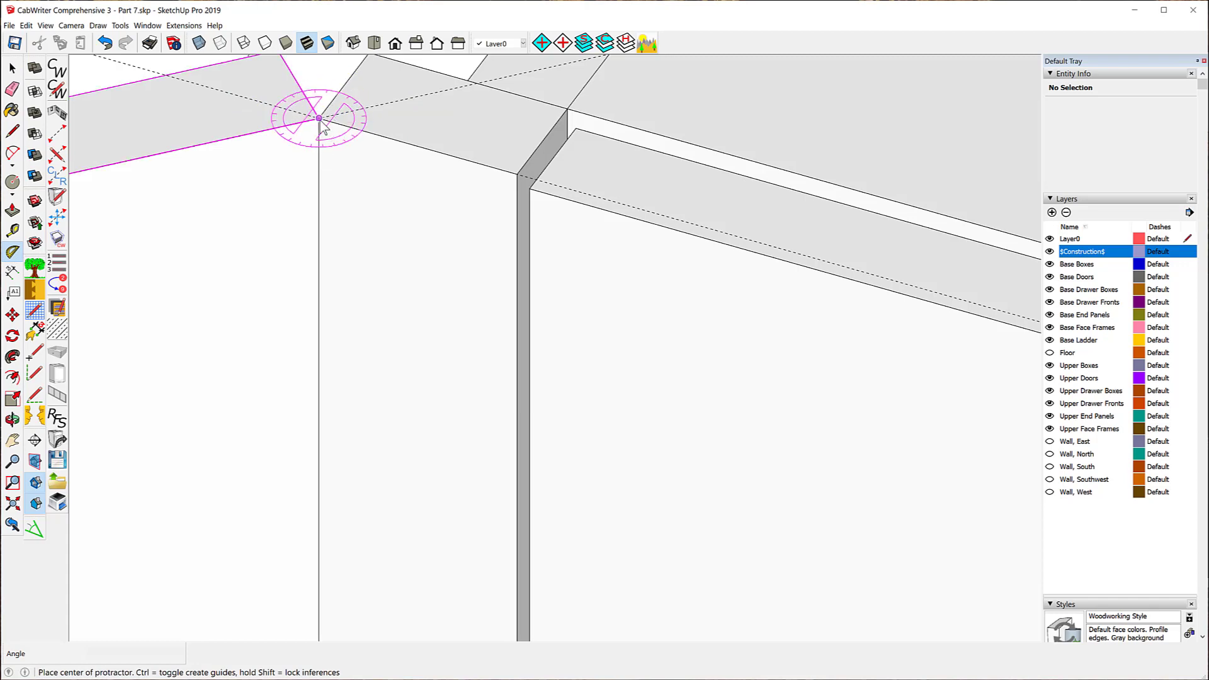
click(319, 118)
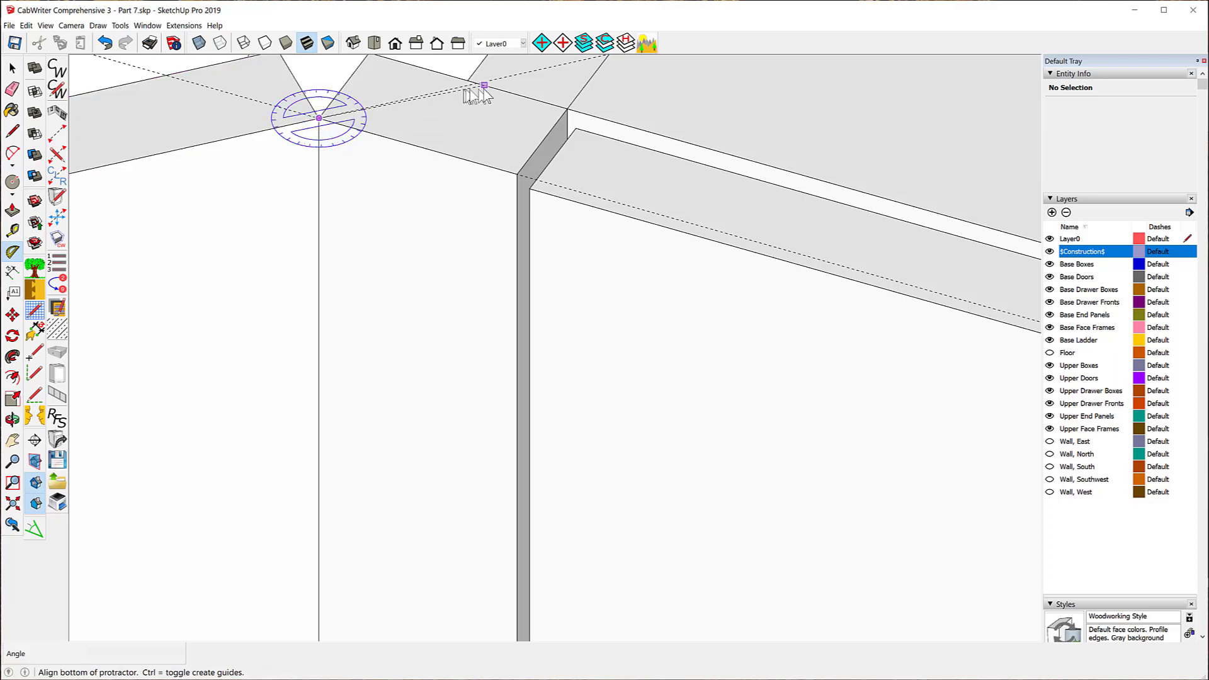
click(456, 88)
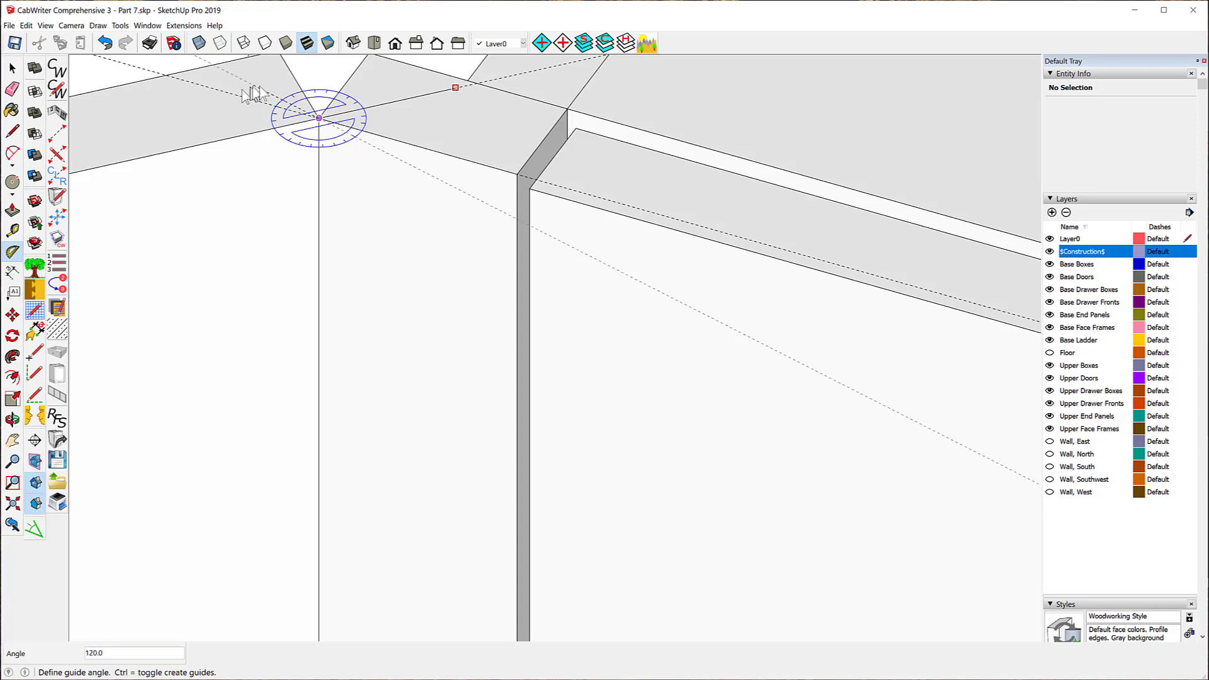
click(318, 79)
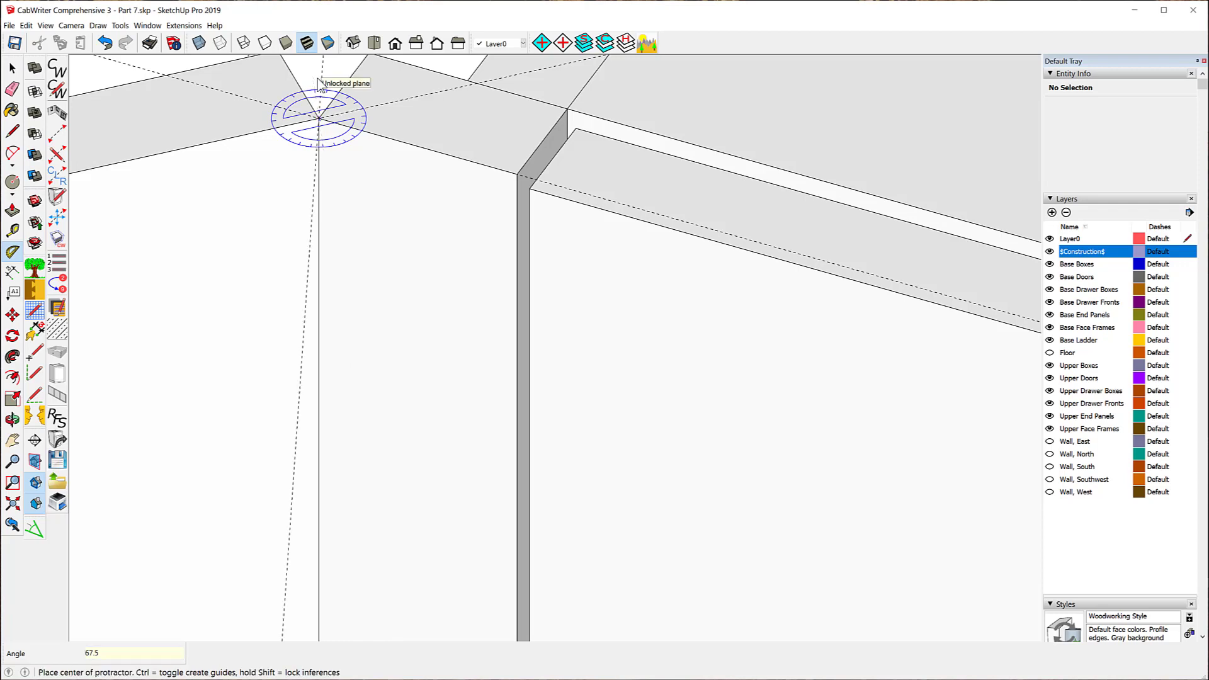
Place a Tape Measure guide along the Left End Connector's back edge and check where it crosses the other guides behind the joint
scroll(414, 358, down, 2)
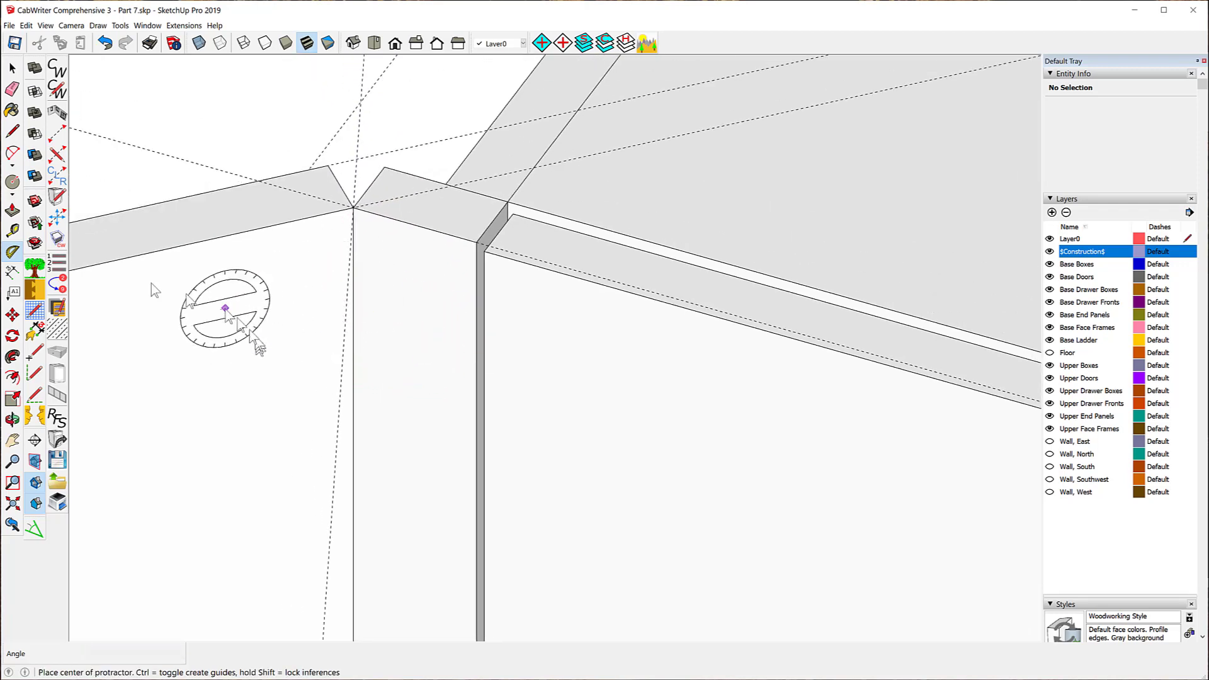
click(12, 230)
click(417, 176)
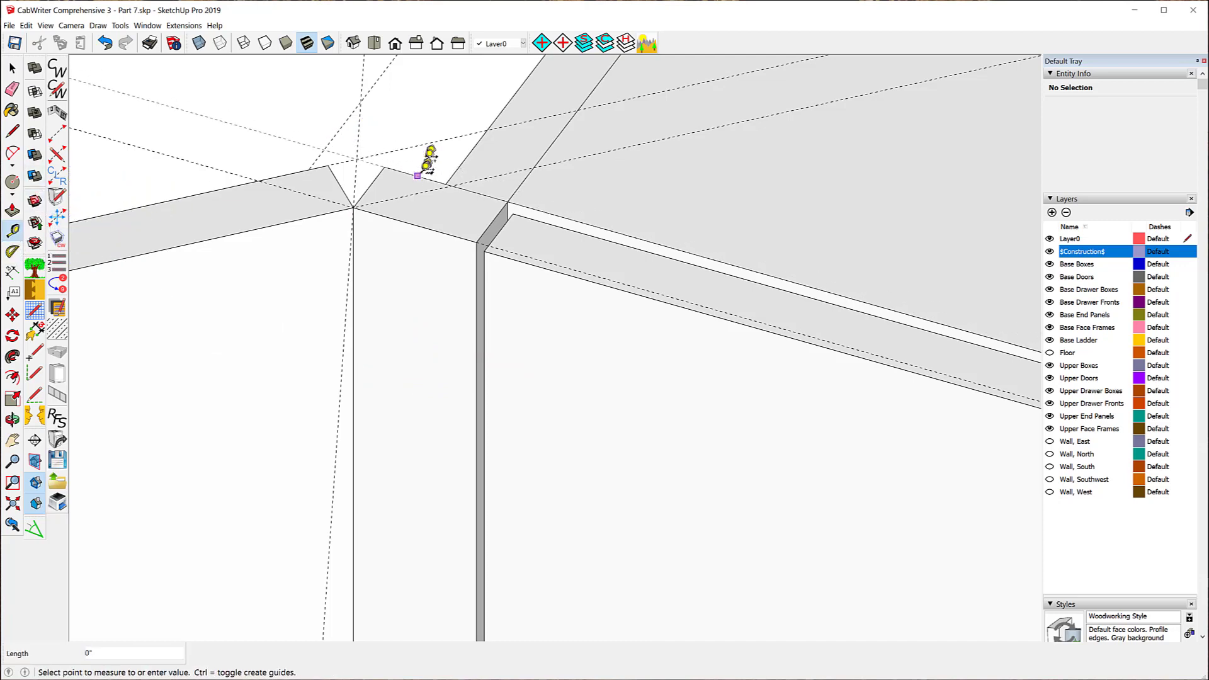
click(419, 176)
scroll(378, 164, up, 6)
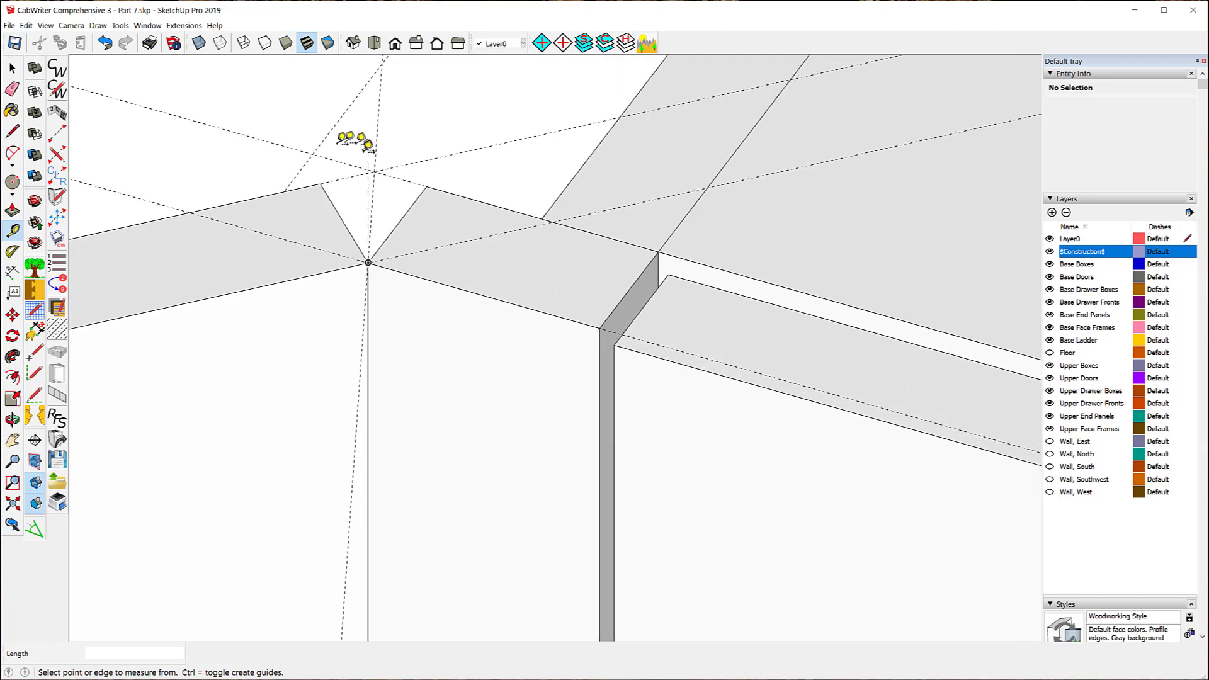
scroll(412, 200, up, 5)
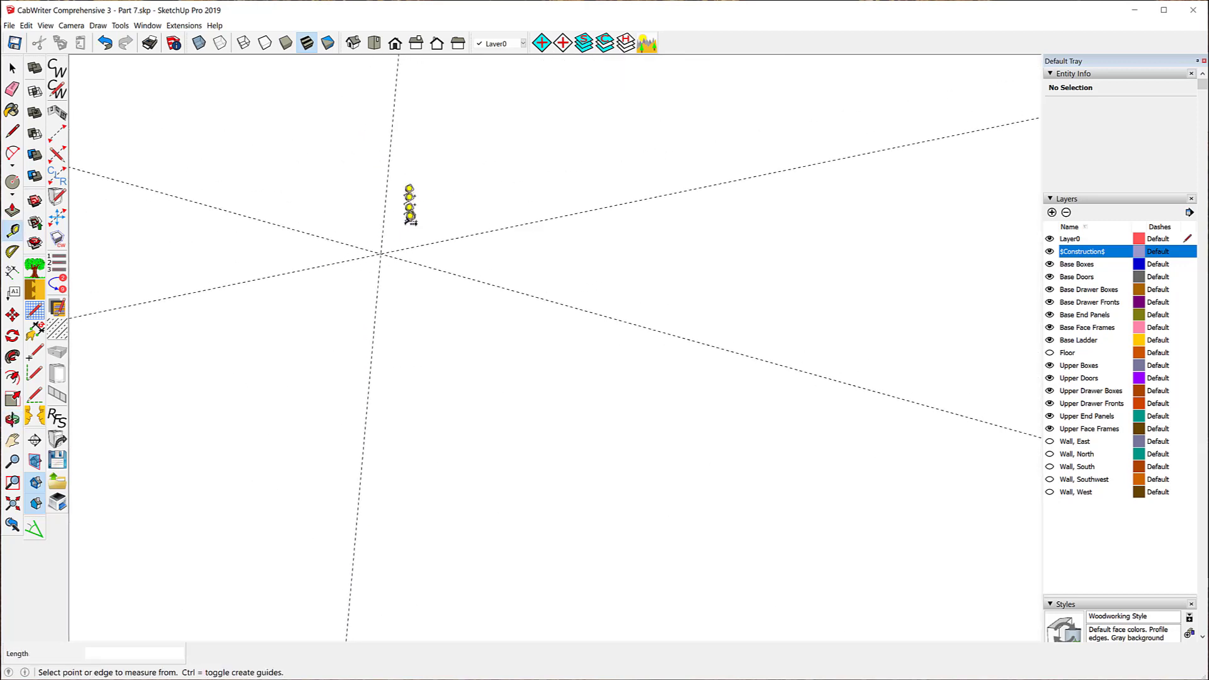
scroll(378, 220, down, 5)
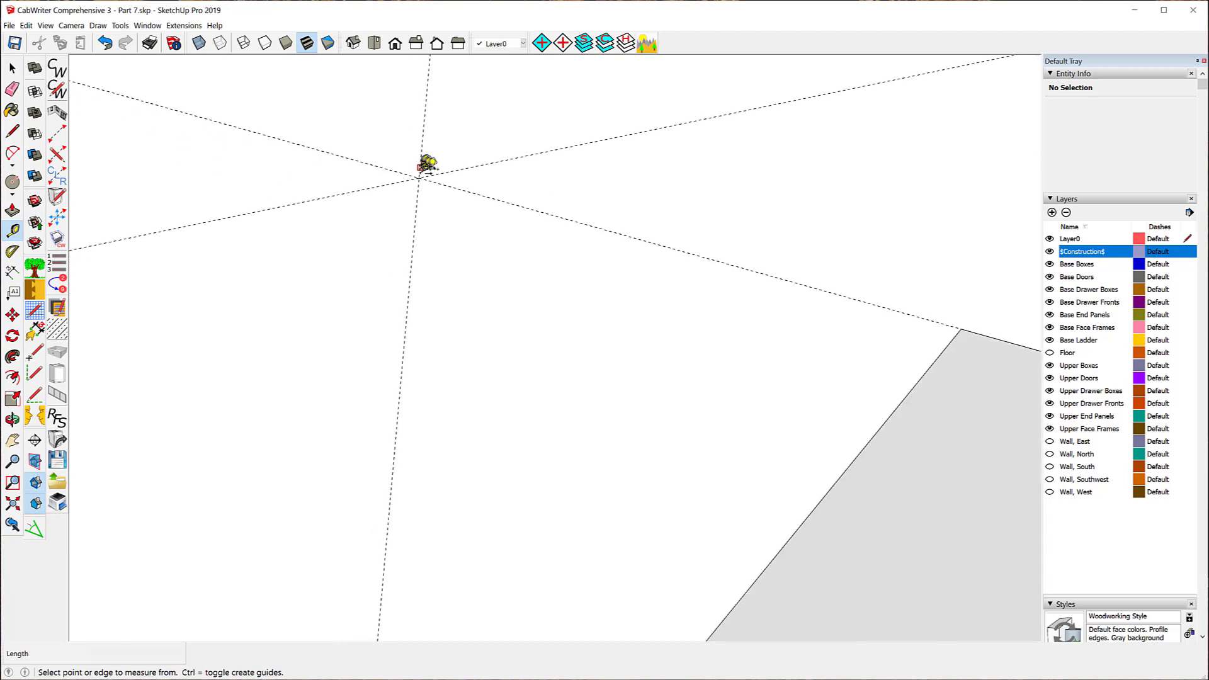
scroll(428, 165, down, 4)
Open the refrigerator cabinet's Right End Connector for editing, viewed from behind the joint
middle_drag(694, 187, 82, 164)
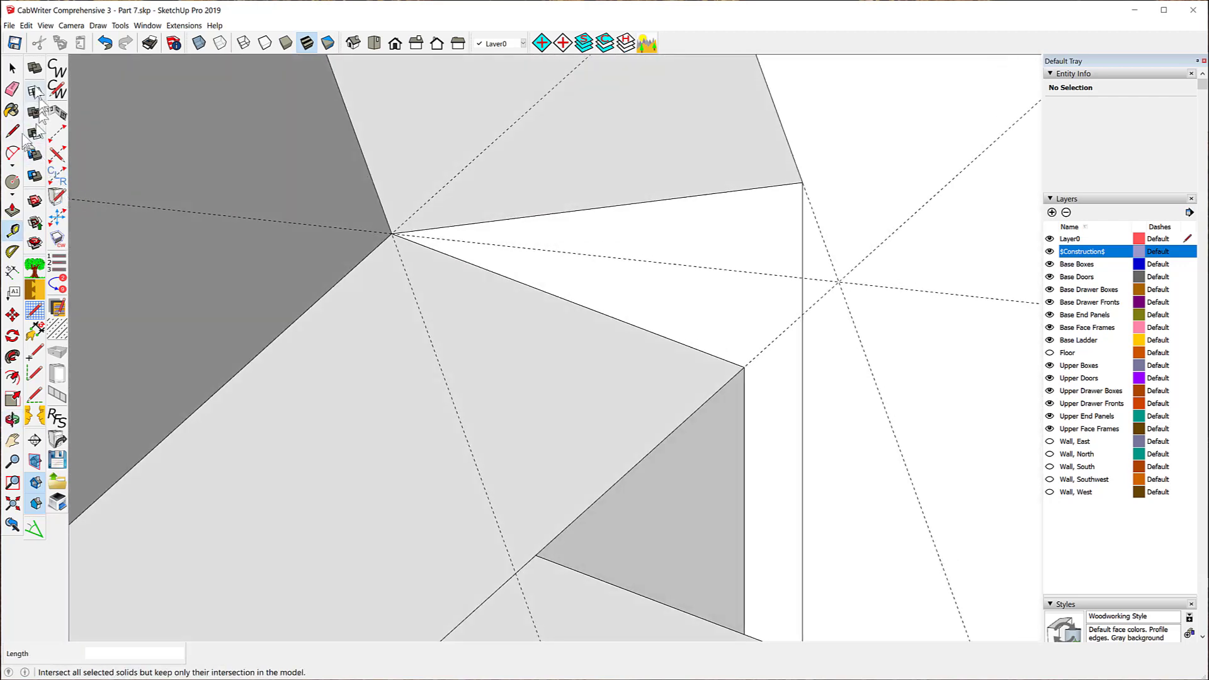
click(12, 67)
click(687, 175)
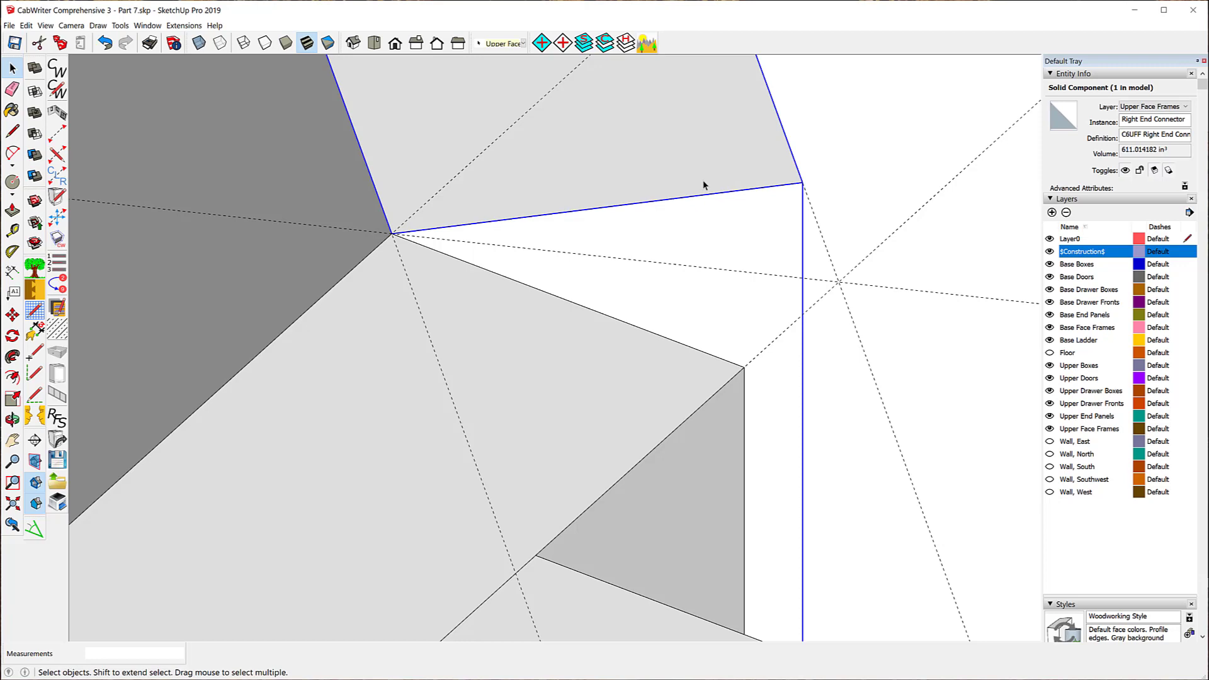
scroll(620, 123, down, 3)
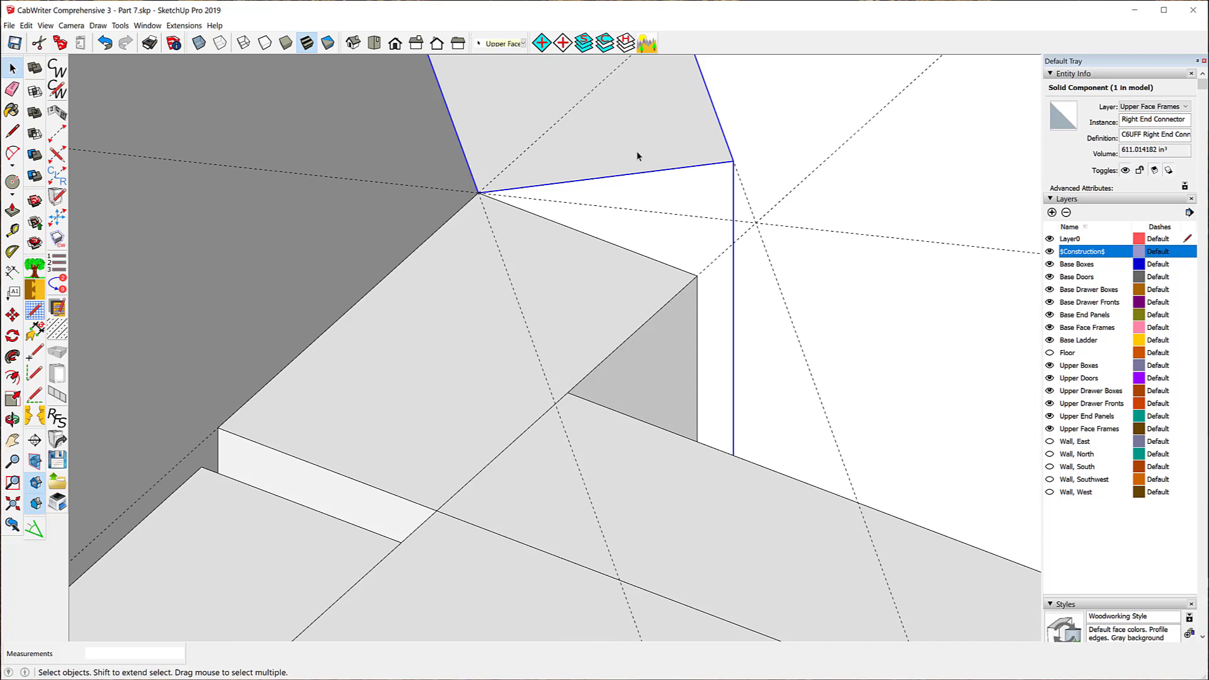
right_click(658, 144)
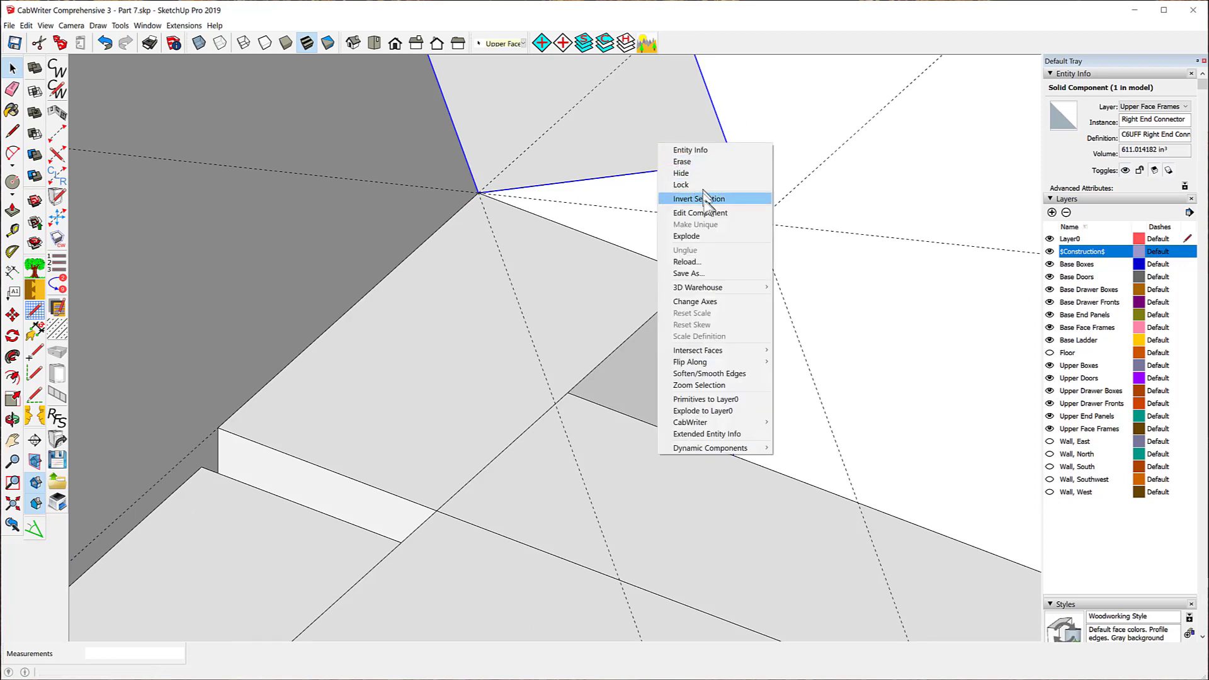
click(697, 214)
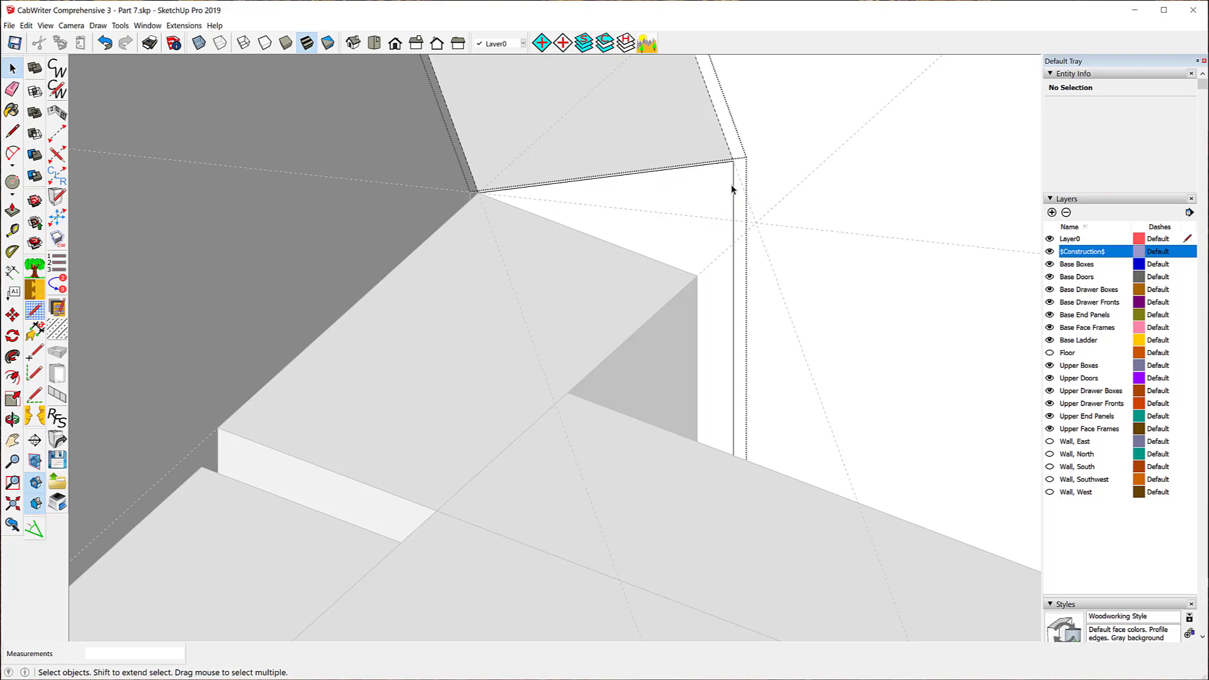
Move the Right End Connector's back vertical edge about 11/32" to the guides' intersection behind the joint and finish editing the component
click(733, 189)
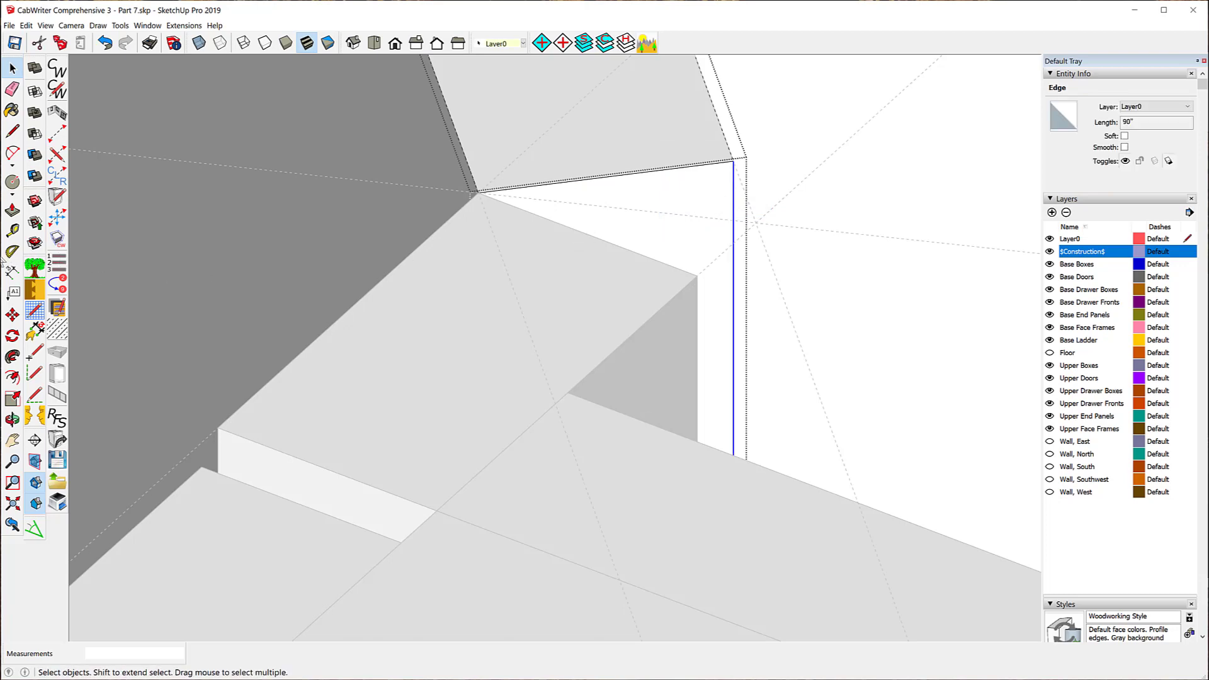
click(12, 314)
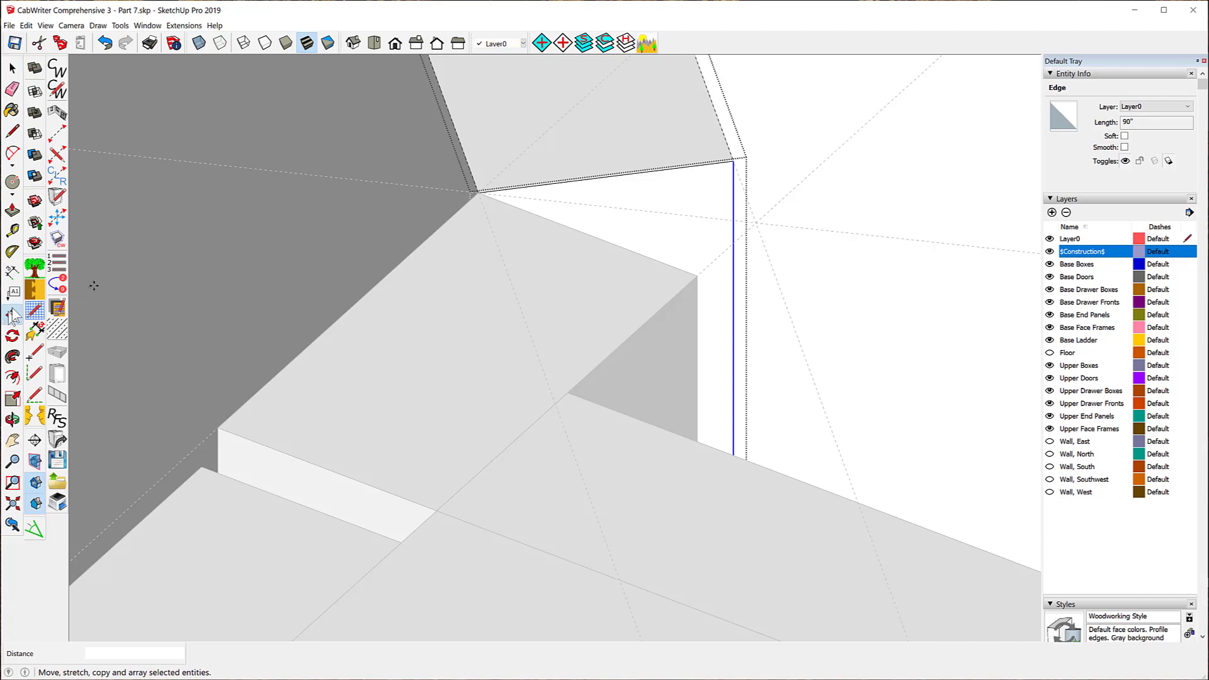
click(734, 160)
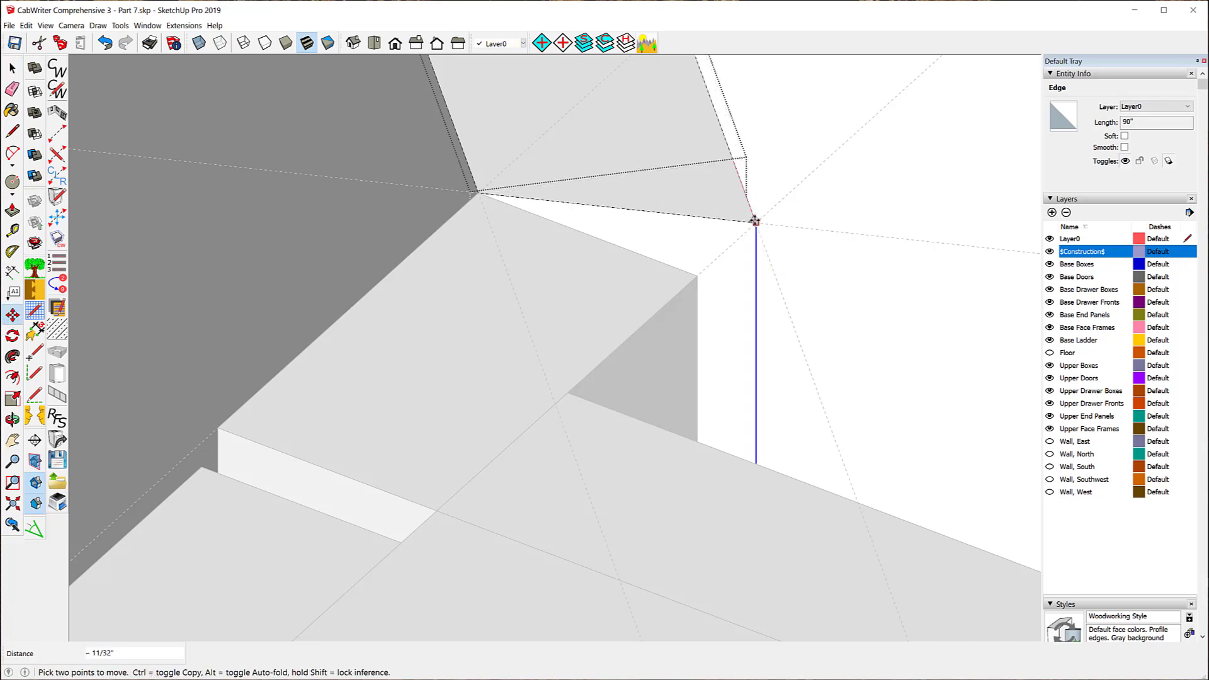
click(754, 222)
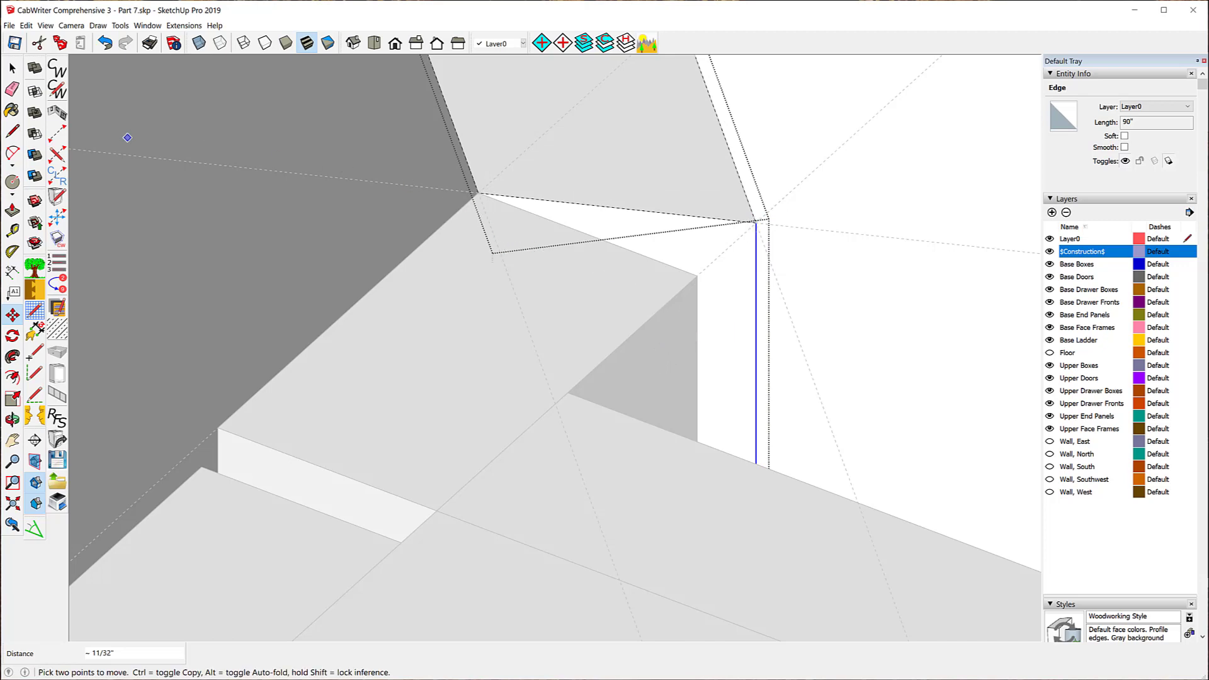
click(12, 67)
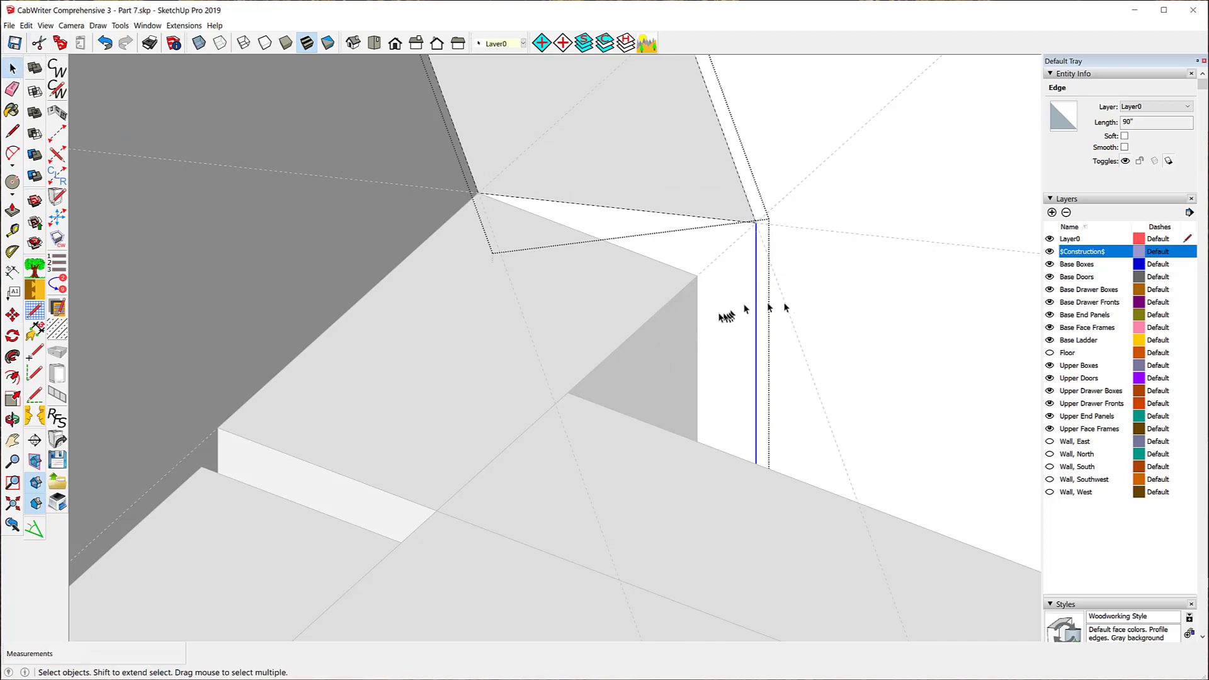
click(698, 313)
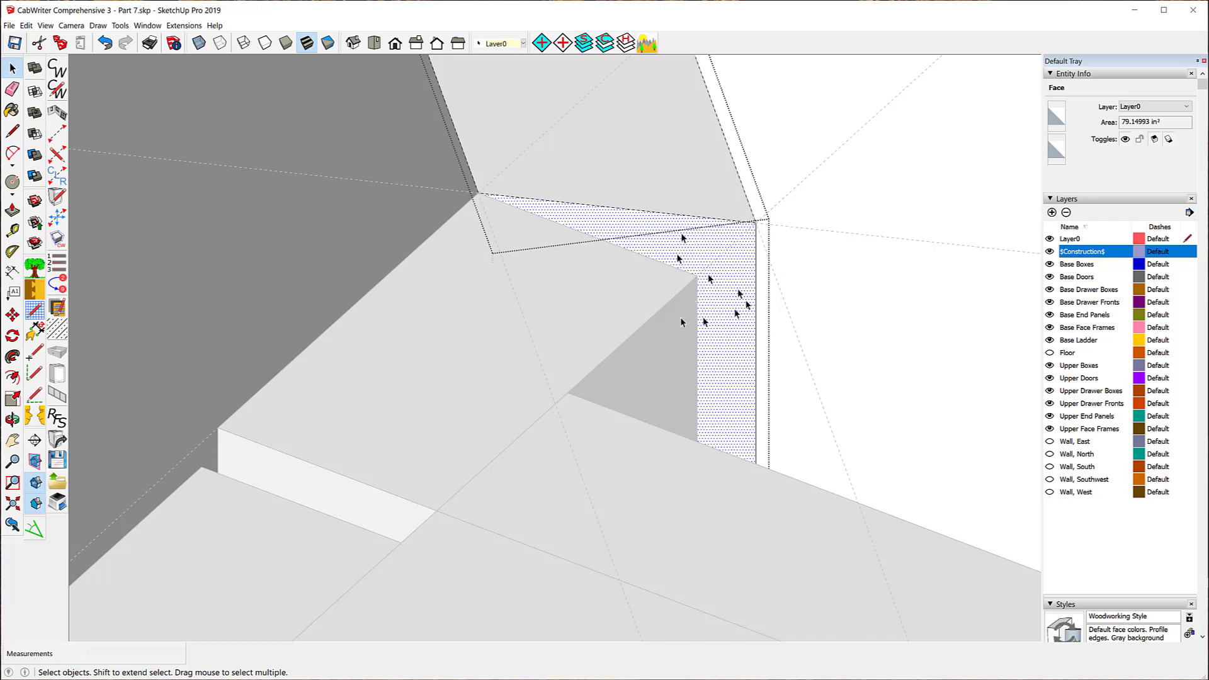
click(793, 136)
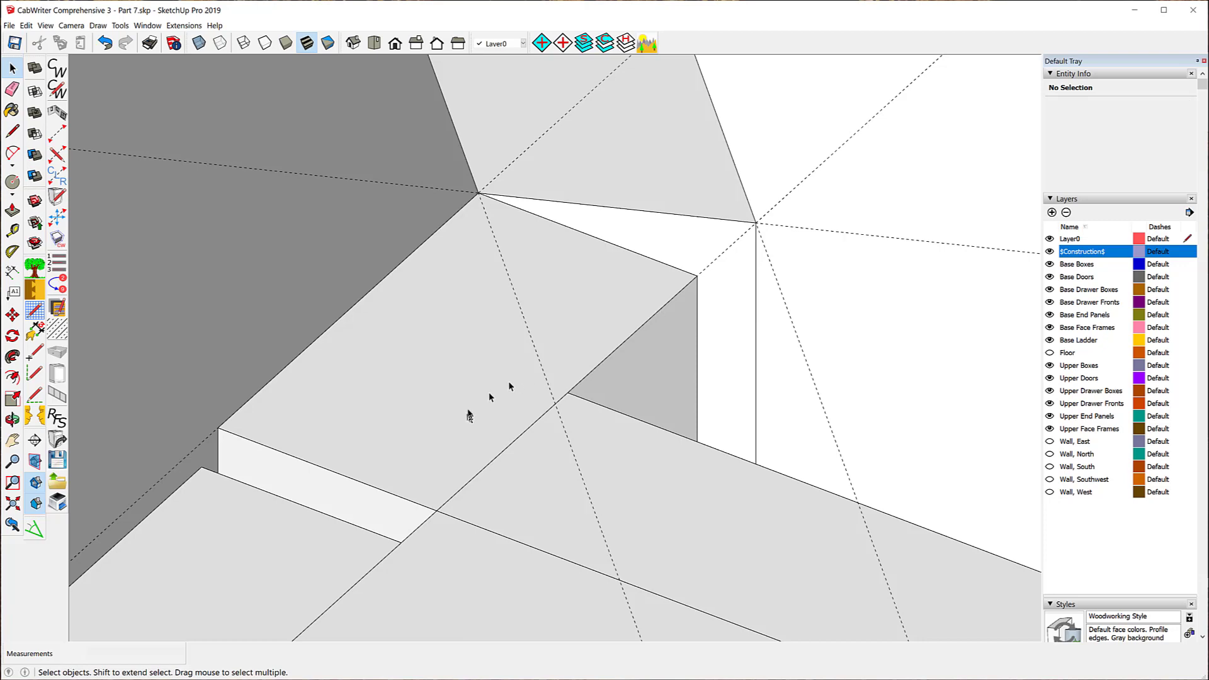
Edit the tall cabinet's Left End Connector, moving its back vertical edge about 11/32" to the guides' intersection behind the joint
click(547, 316)
right_click(546, 313)
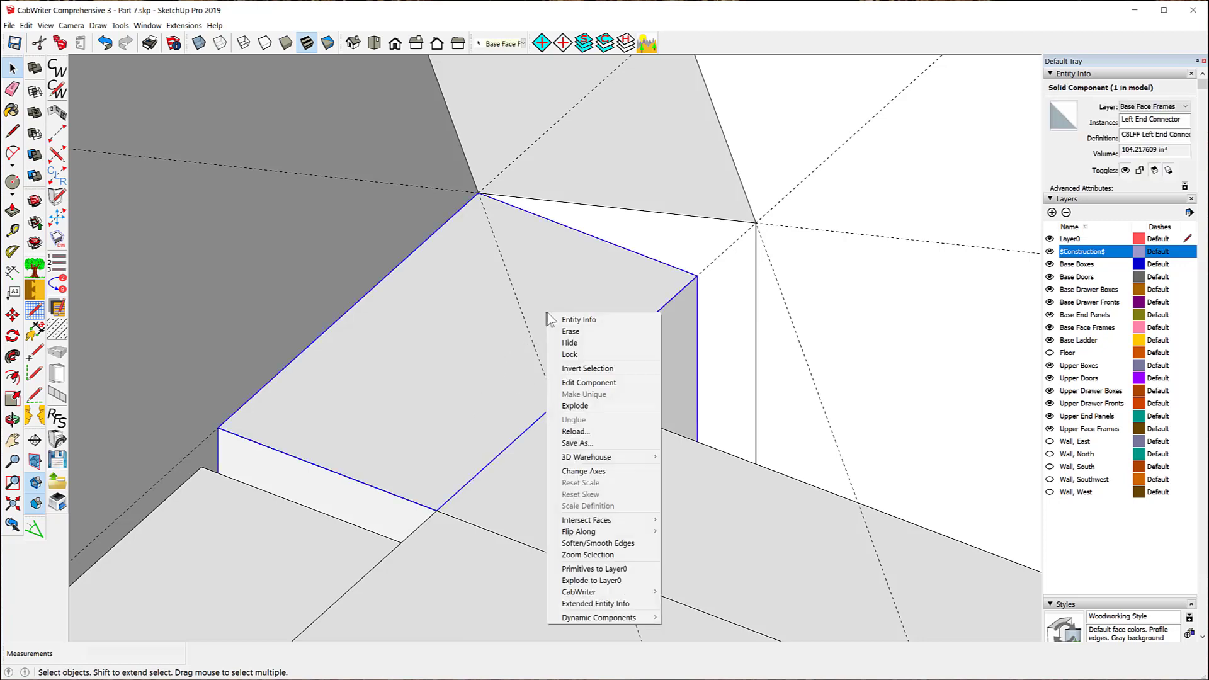
click(592, 382)
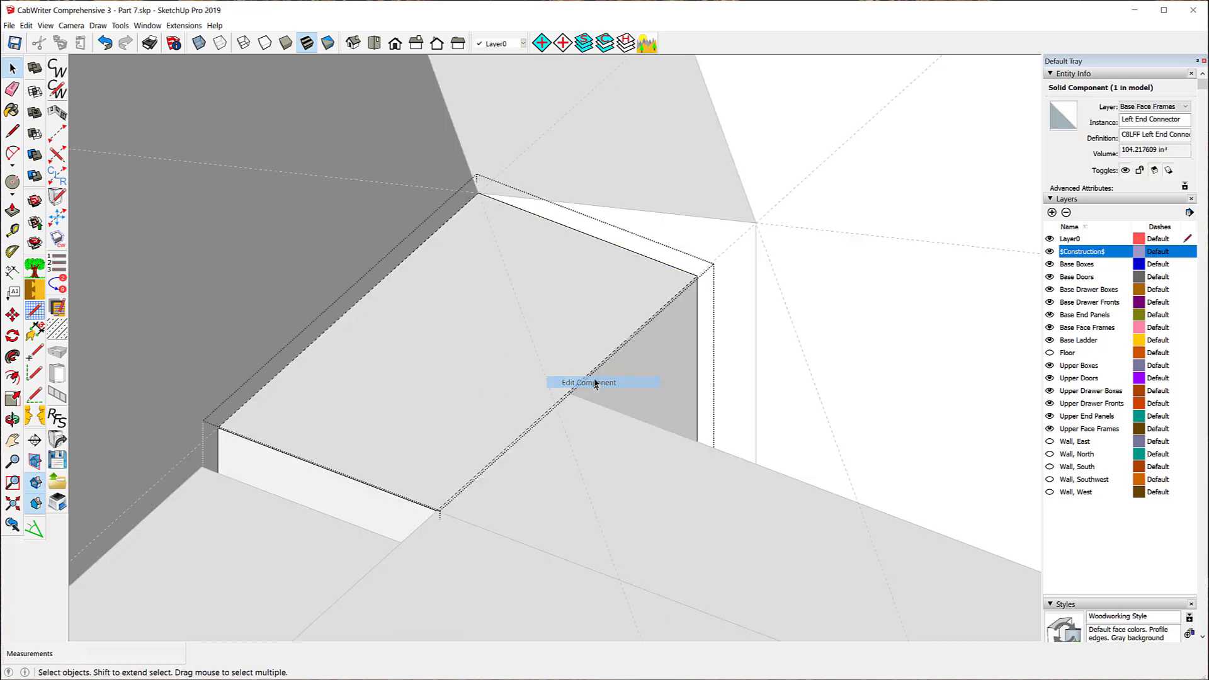
click(697, 303)
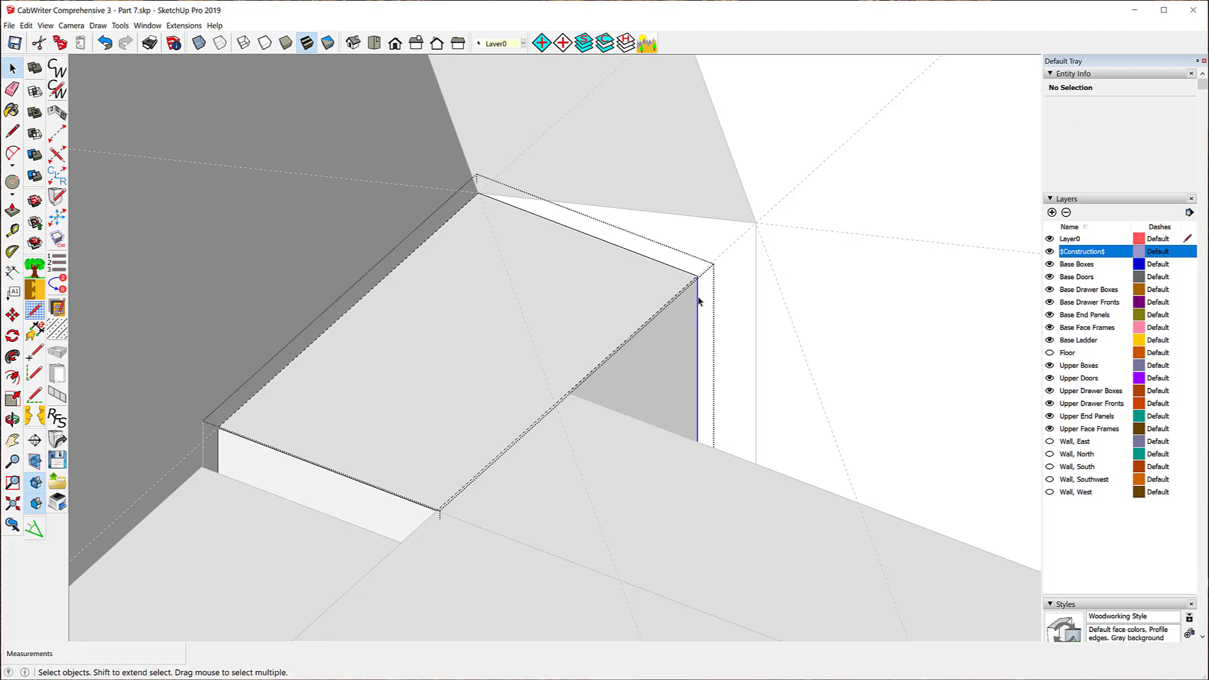
click(12, 313)
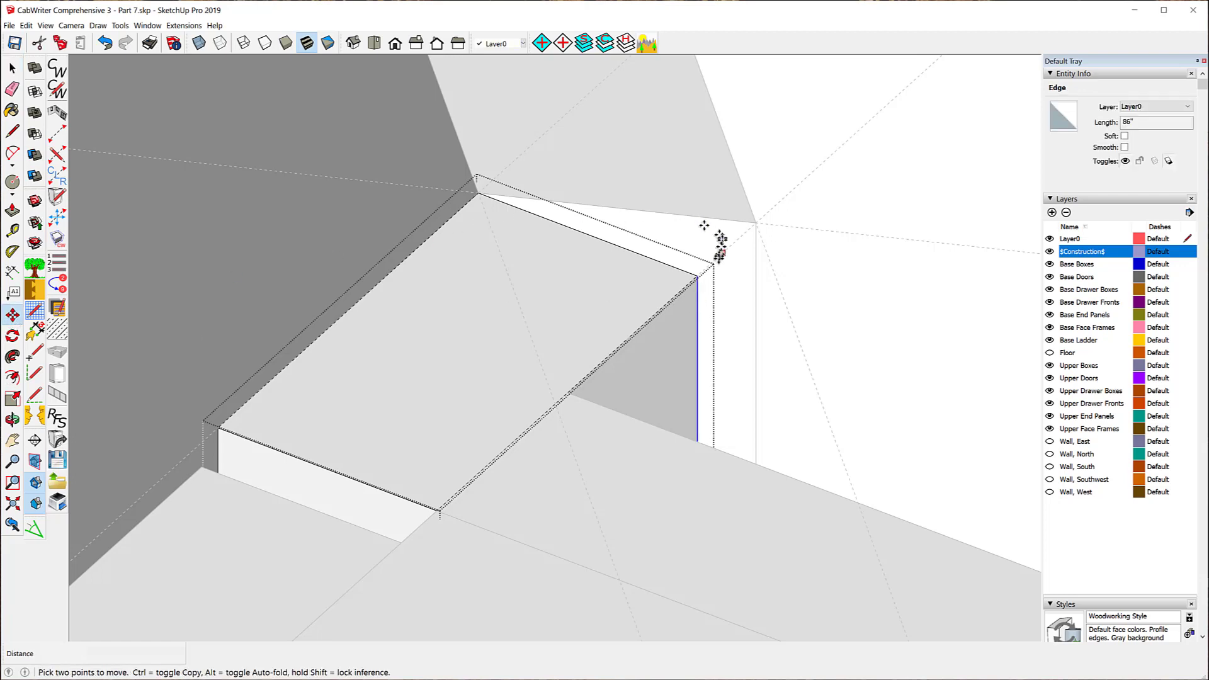
click(697, 273)
click(755, 223)
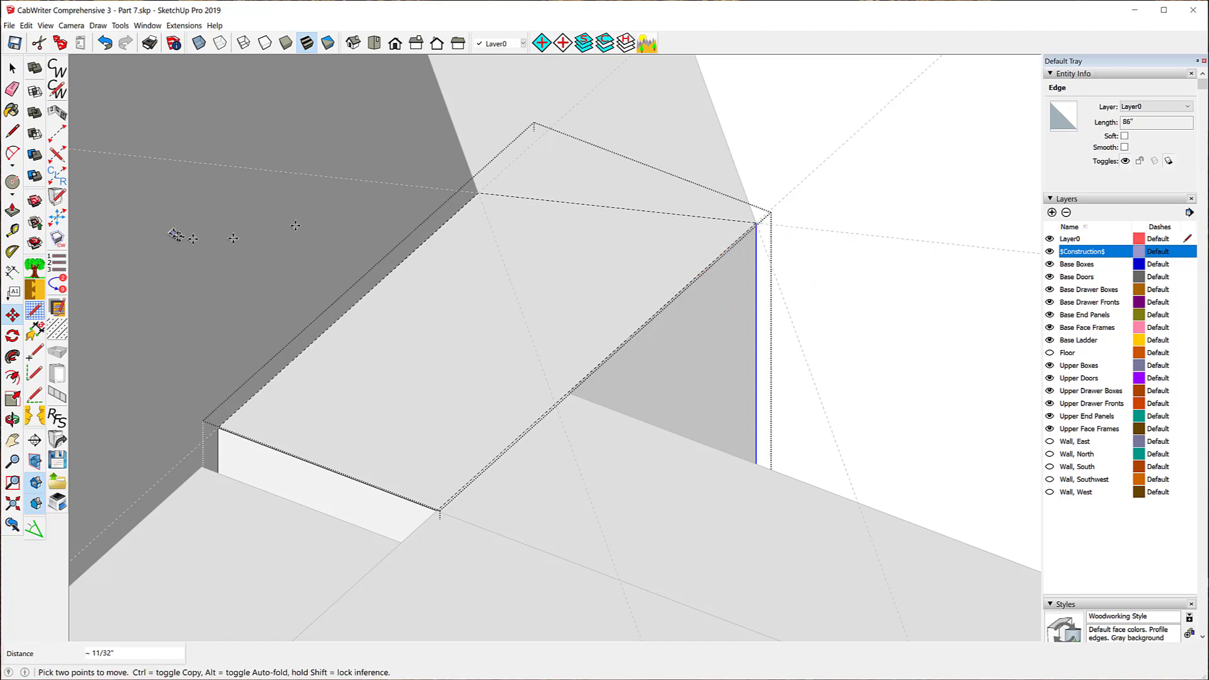
click(12, 68)
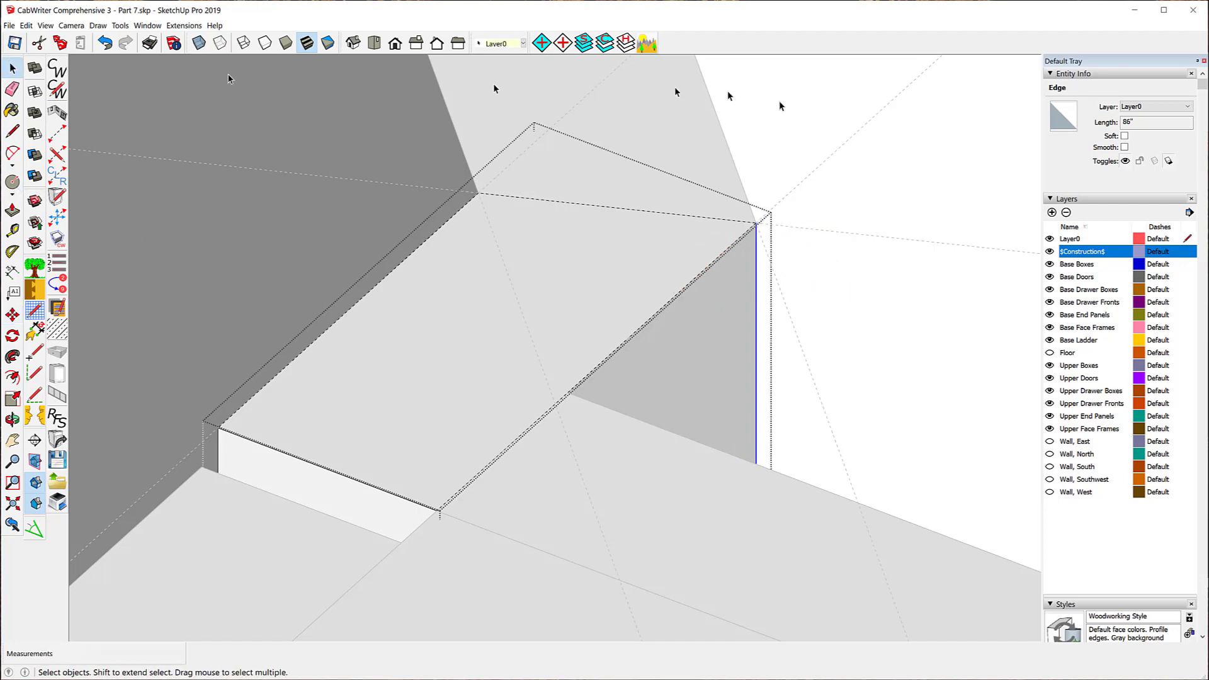
click(906, 158)
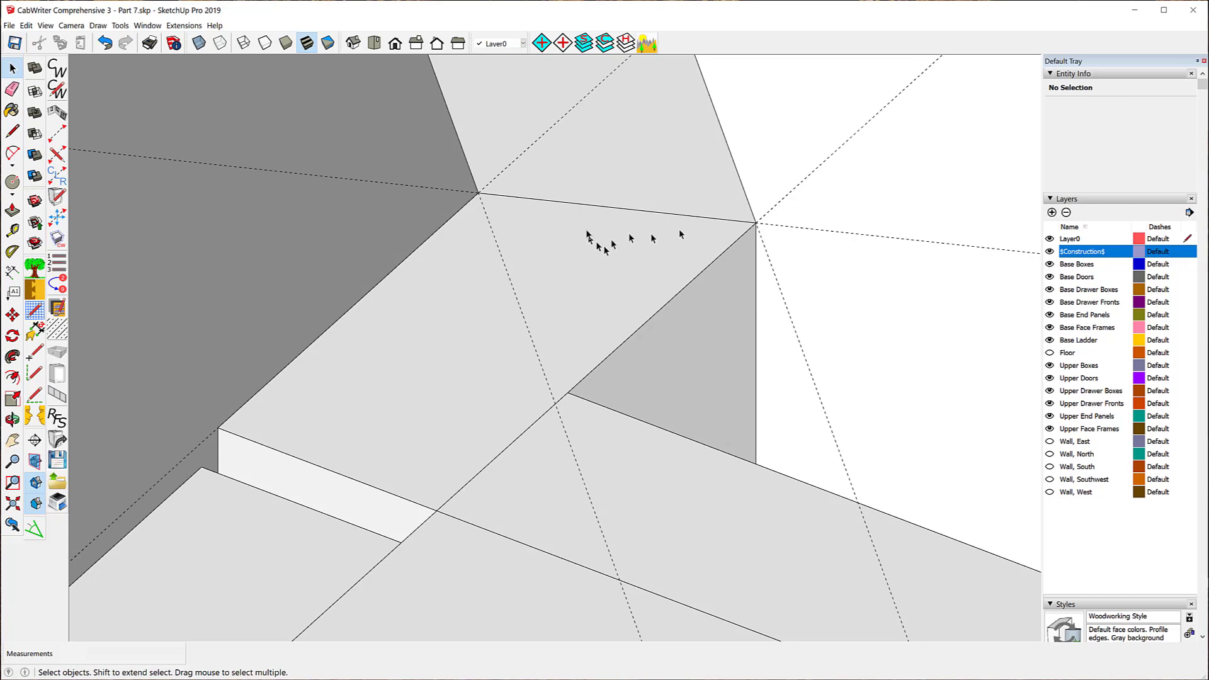
Delete the leftover construction guides running through the mitred joint between the refrigerator cabinet and the tall cabinet
scroll(735, 267, down, 9)
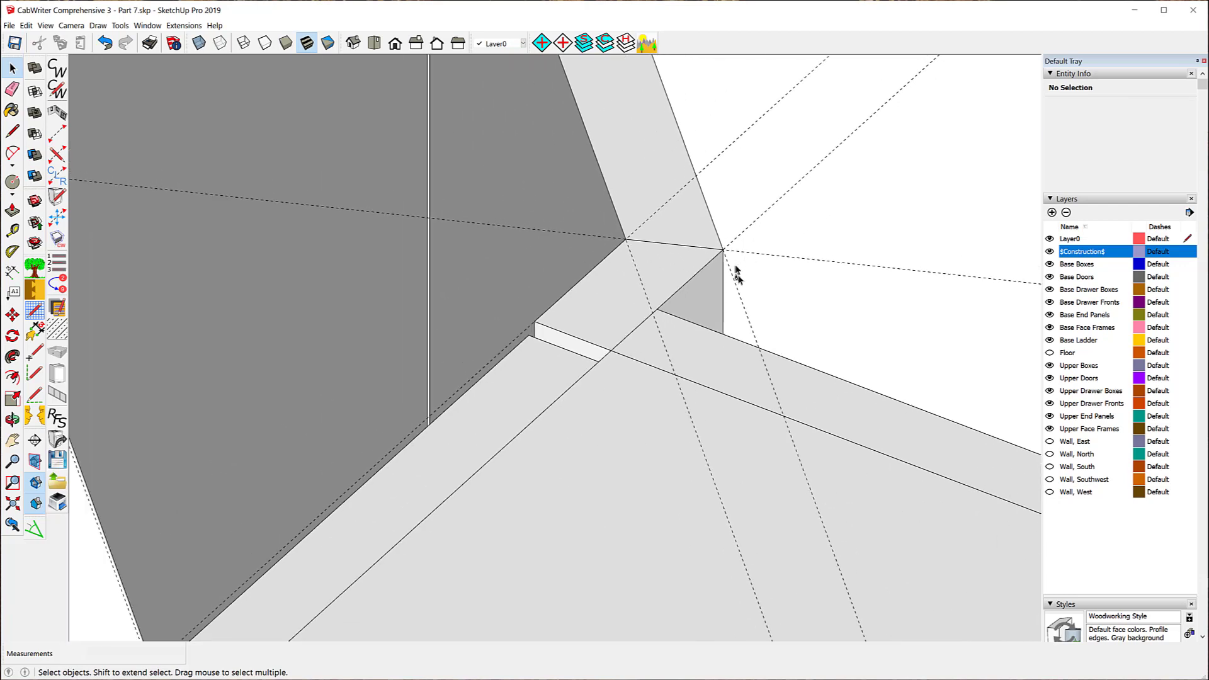
drag(784, 165, 783, 166)
key(Delete)
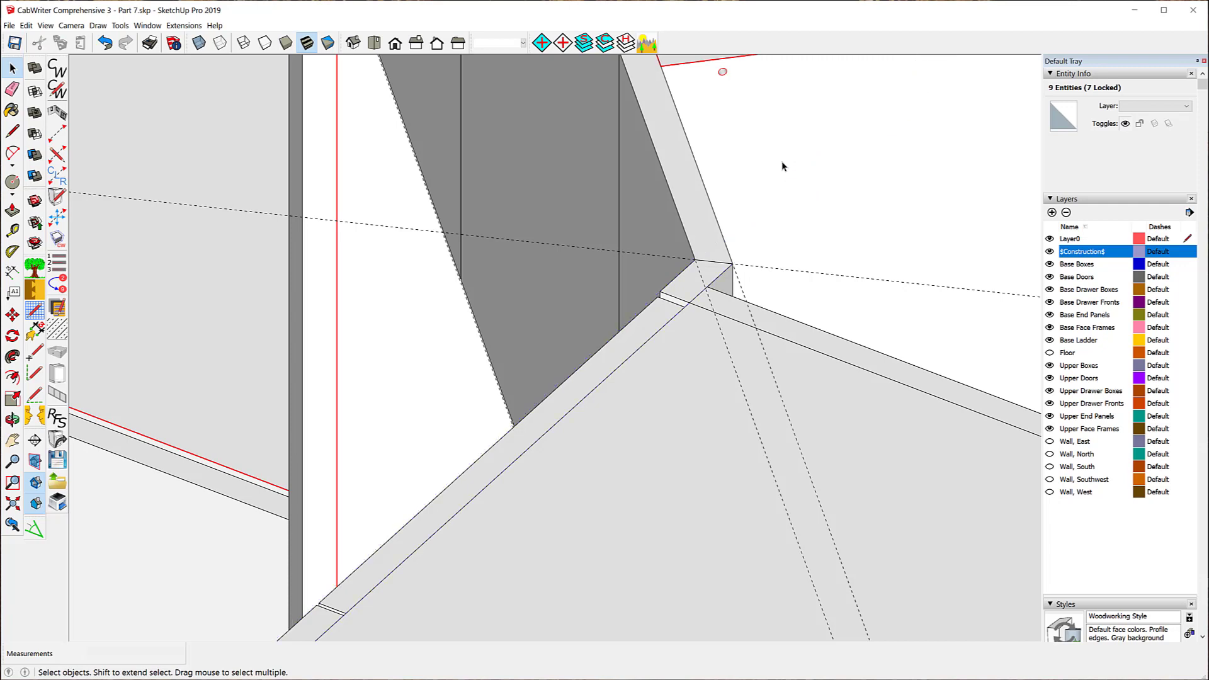
click(794, 263)
drag(746, 450, 706, 440)
mouse_move(712, 430)
middle_down()
mouse_move(697, 421)
mouse_move(785, 407)
mouse_move(521, 493)
middle_up()
scroll(529, 498, down, 5)
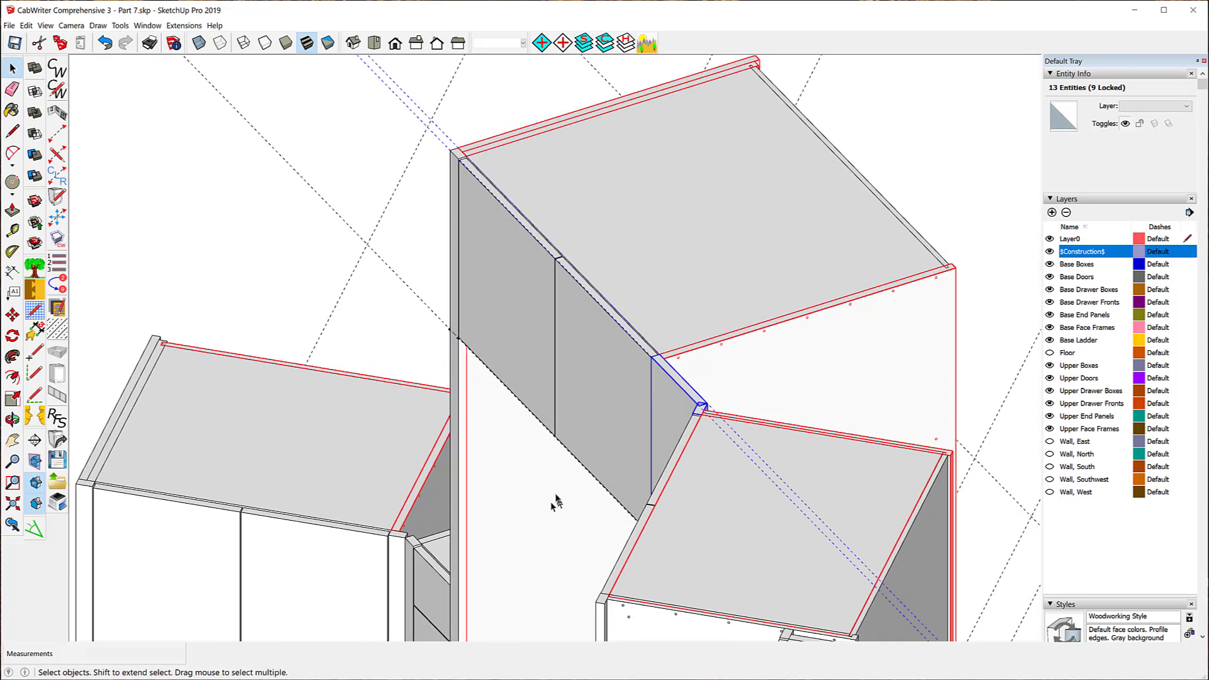
scroll(556, 504, down, 2)
click(408, 235)
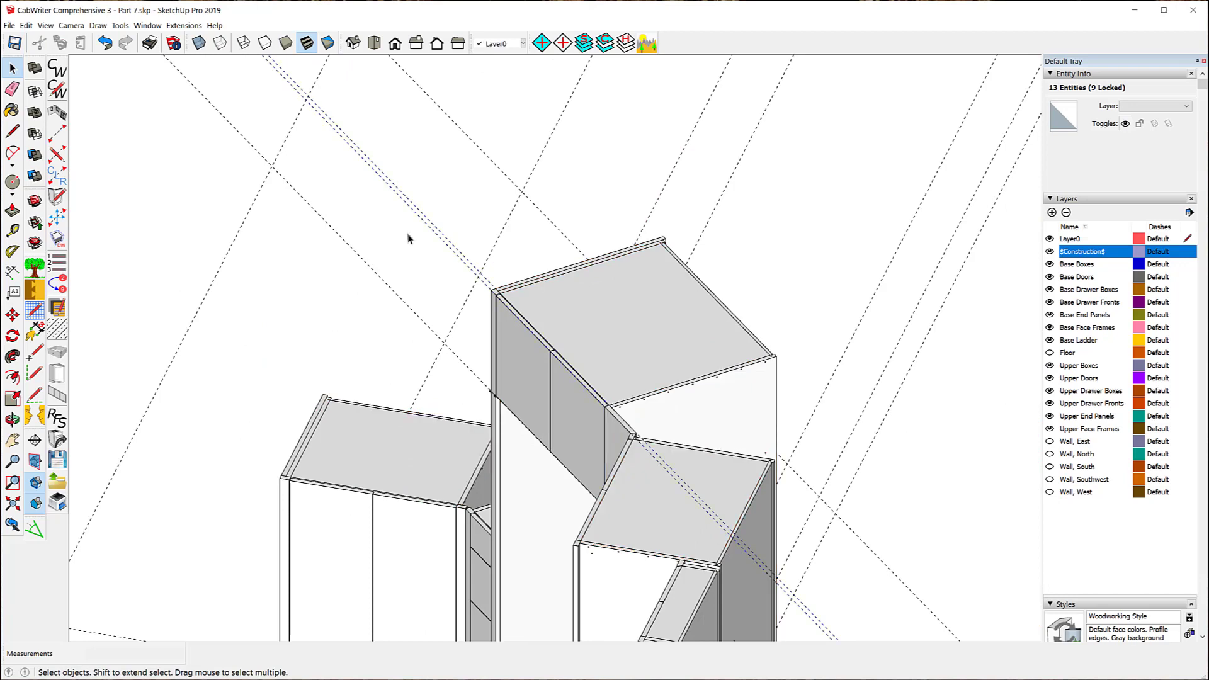
drag(425, 265, 410, 185)
click(410, 185)
Examine the corner joint between the refrigerator cabinet and the tall cabinet from the front and both sides, down to the floor
key(o)
drag(359, 308, 852, 305)
key(space)
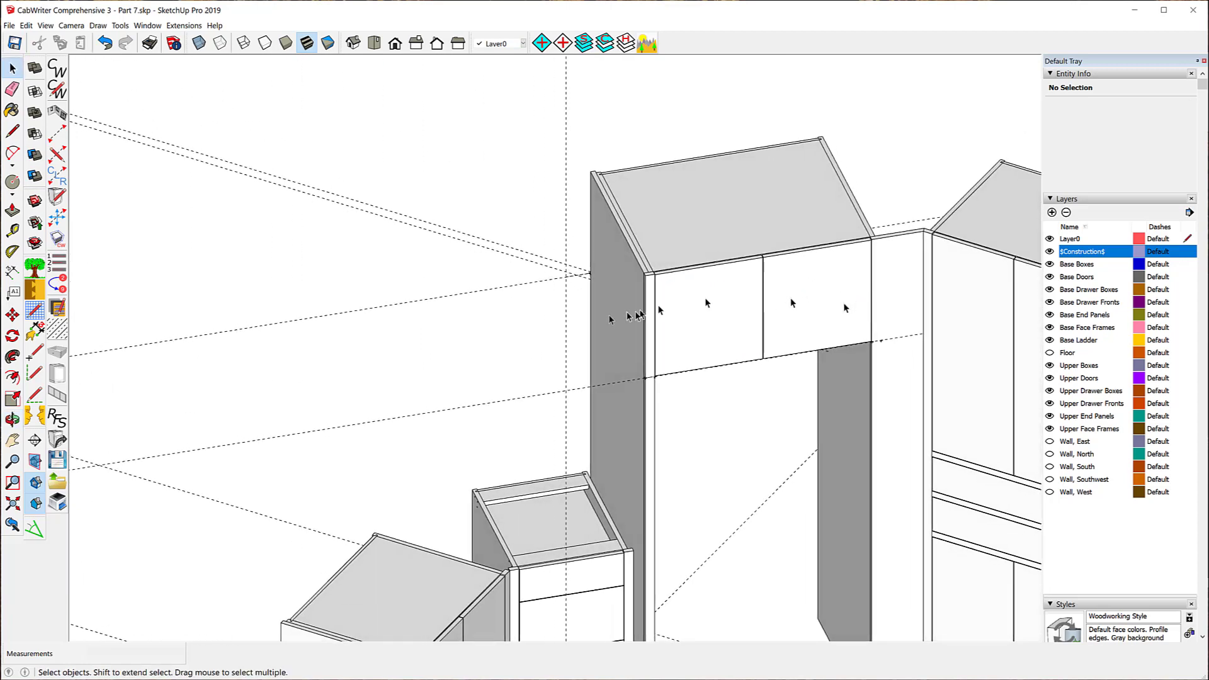
scroll(589, 318, down, 3)
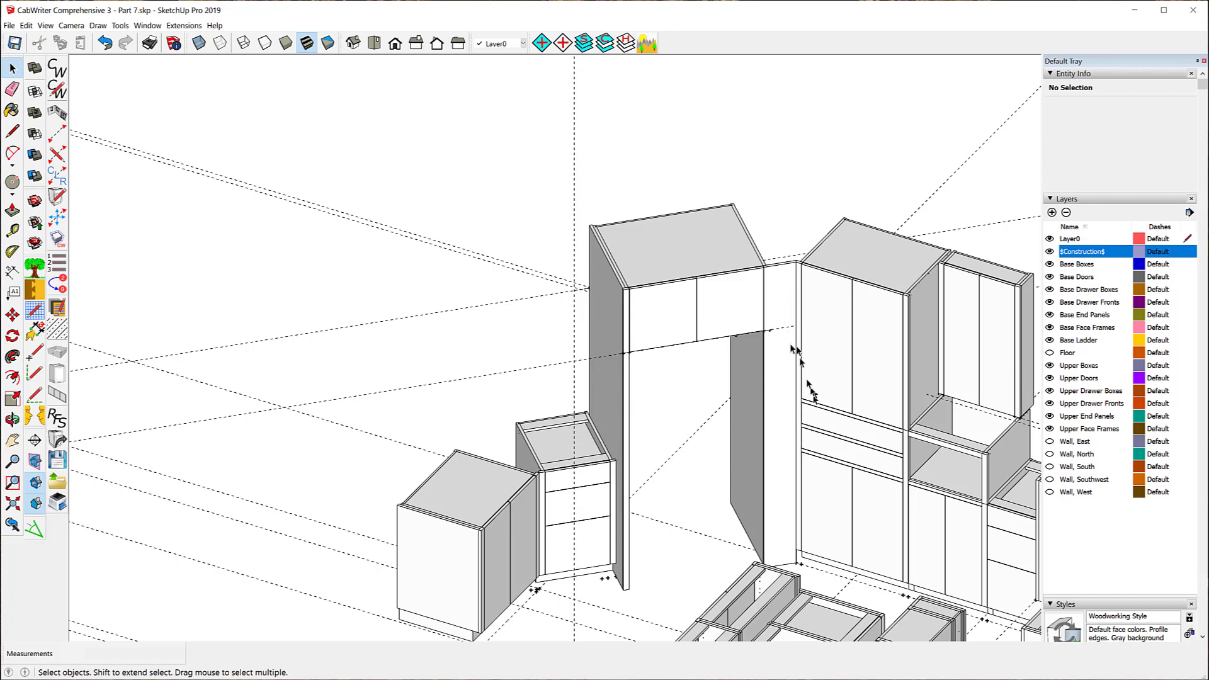
middle_drag(320, 282, 674, 234)
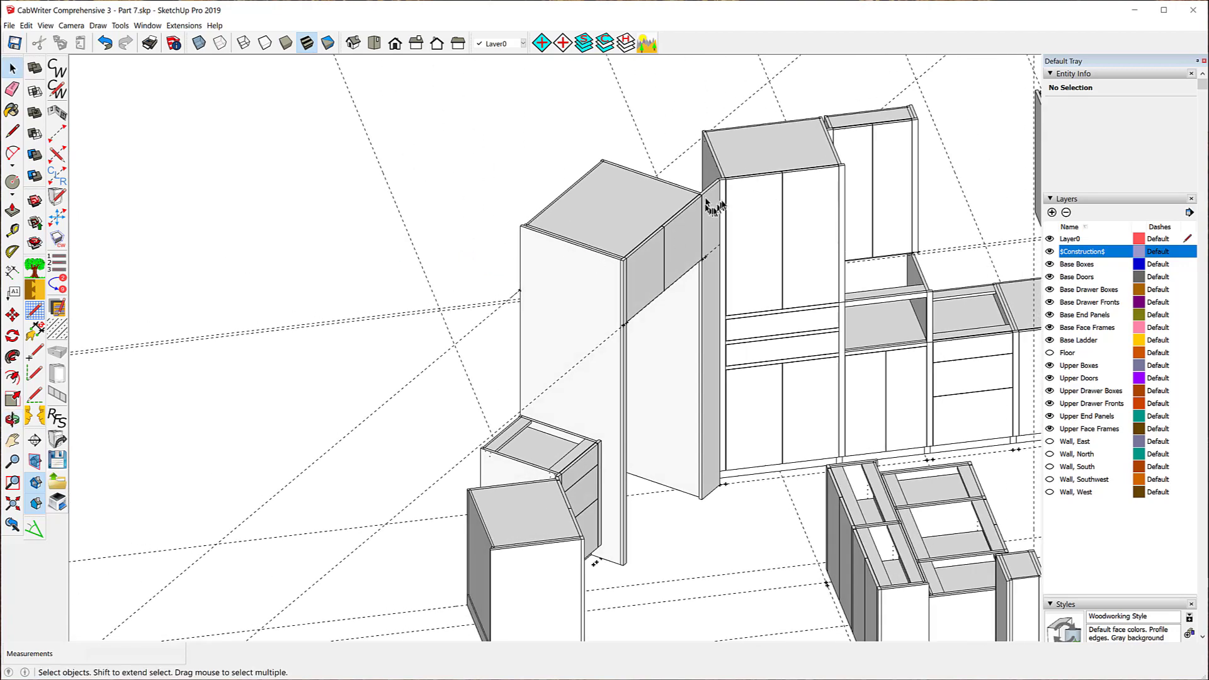
middle_drag(726, 176, 671, 271)
middle_drag(722, 333, 556, 309)
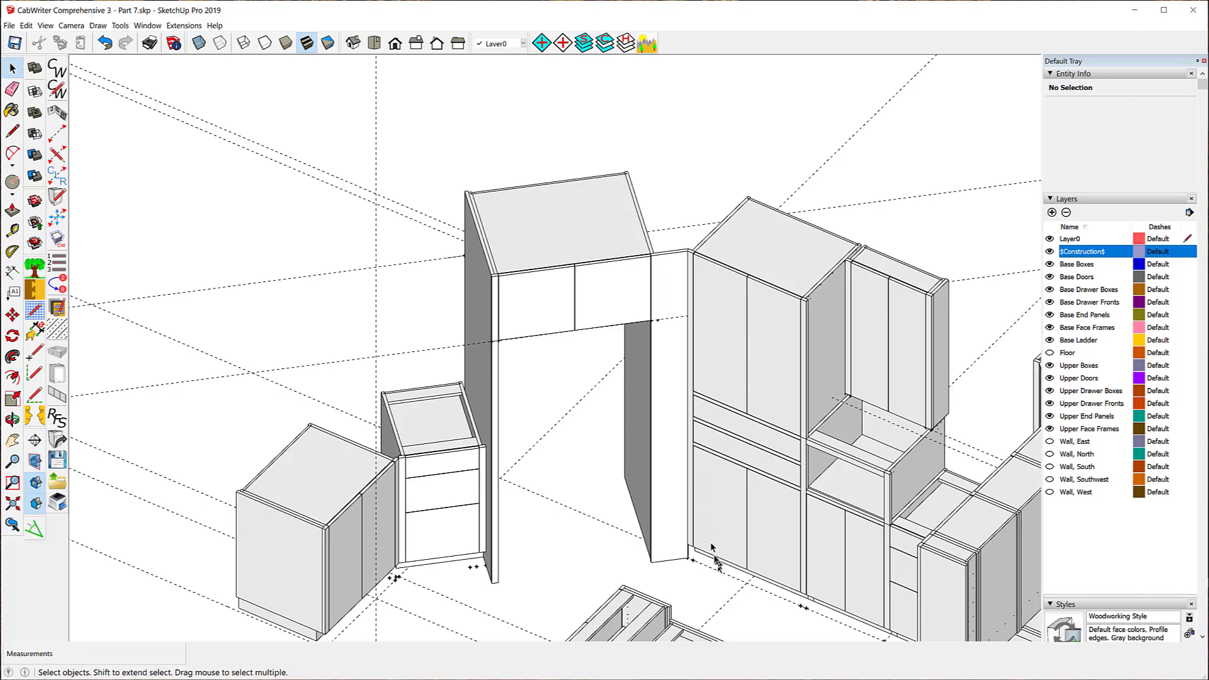
middle_drag(700, 538, 924, 426)
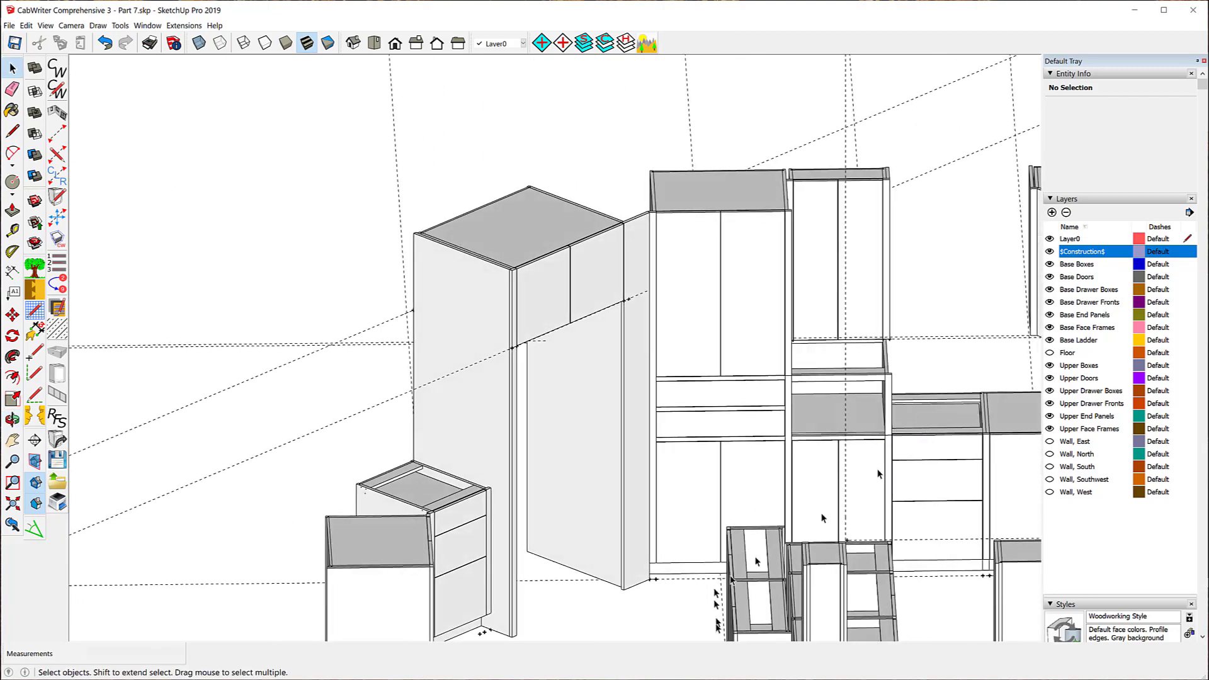
Open the tall cabinet's Left End Connector for editing, viewed from below at its lower end beside the toe kick
scroll(674, 599, up, 8)
scroll(652, 559, up, 5)
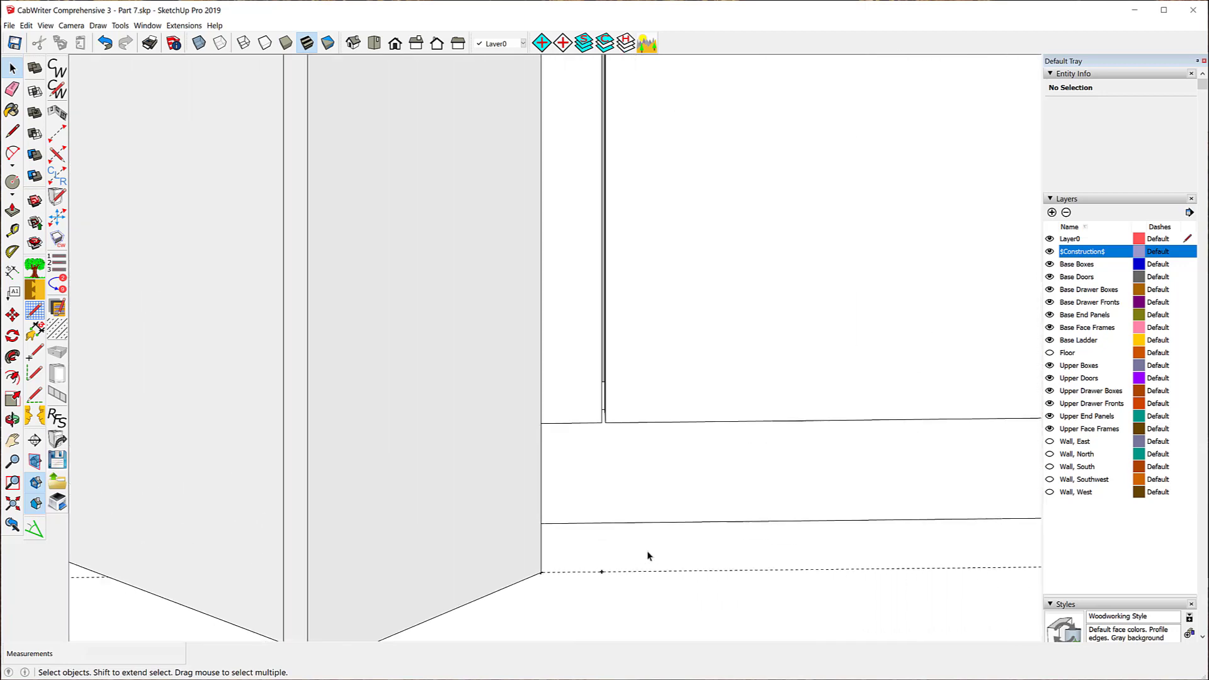
middle_drag(714, 476, 671, 414)
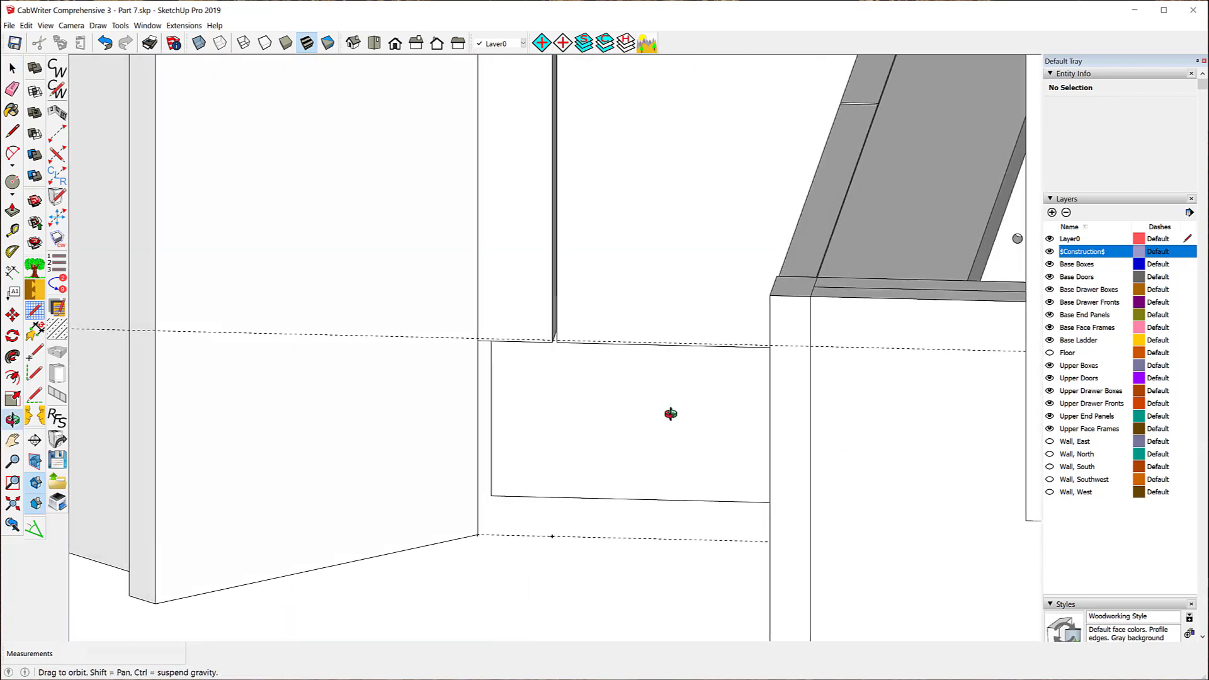
scroll(565, 372, up, 5)
middle_drag(547, 376, 637, 319)
scroll(703, 326, up, 3)
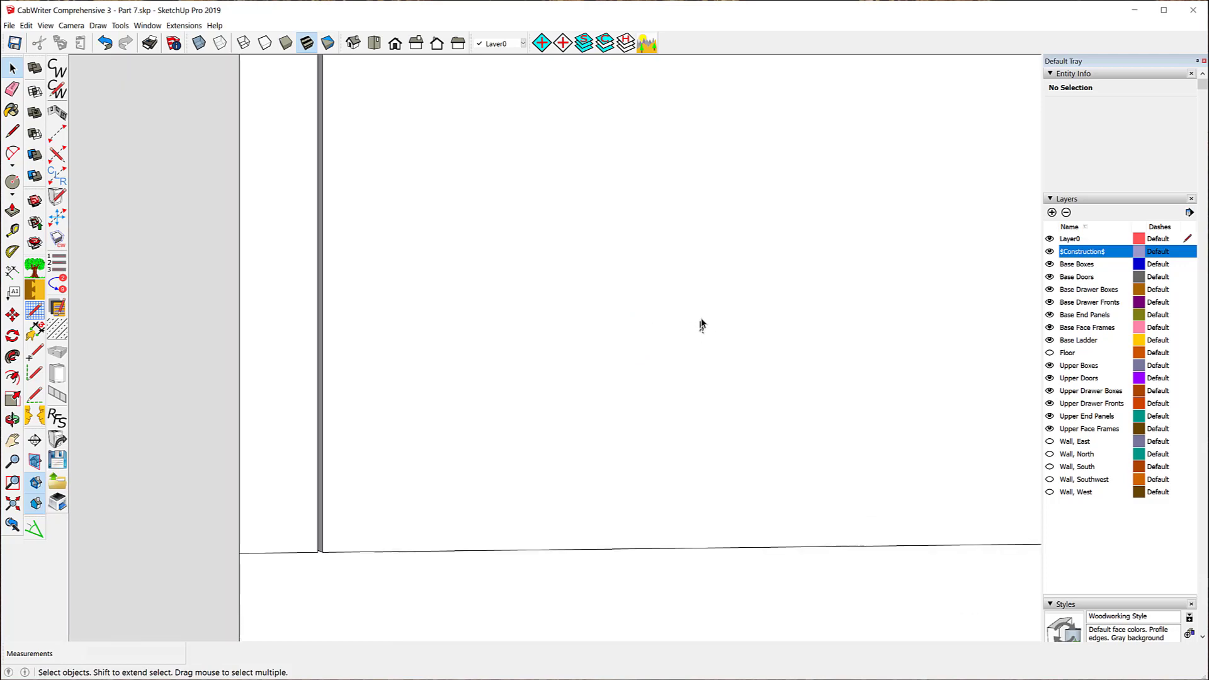
scroll(702, 326, down, 4)
middle_drag(545, 442, 561, 310)
key(space)
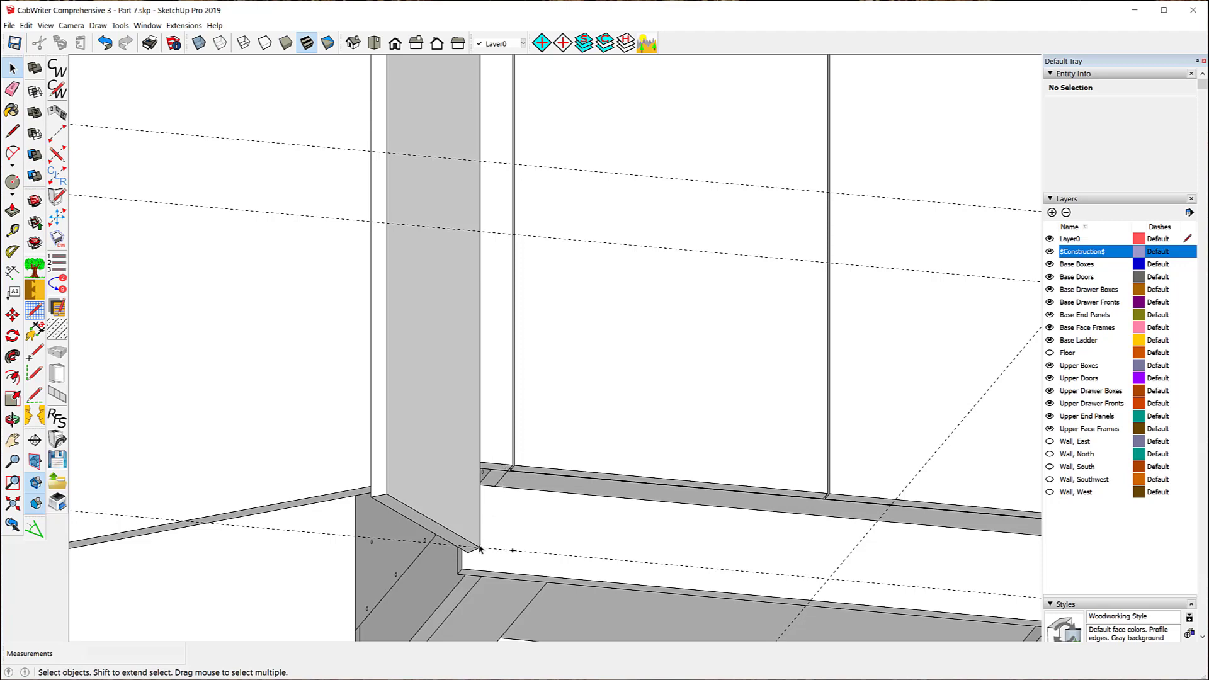
click(489, 454)
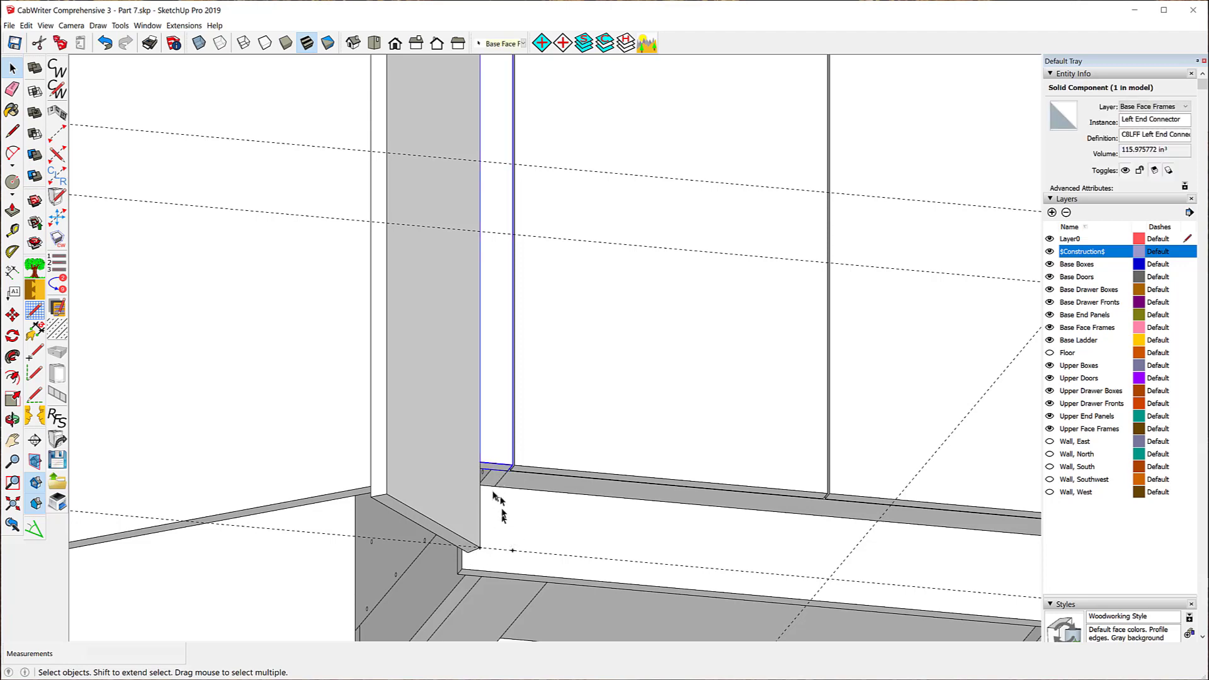
right_click(491, 452)
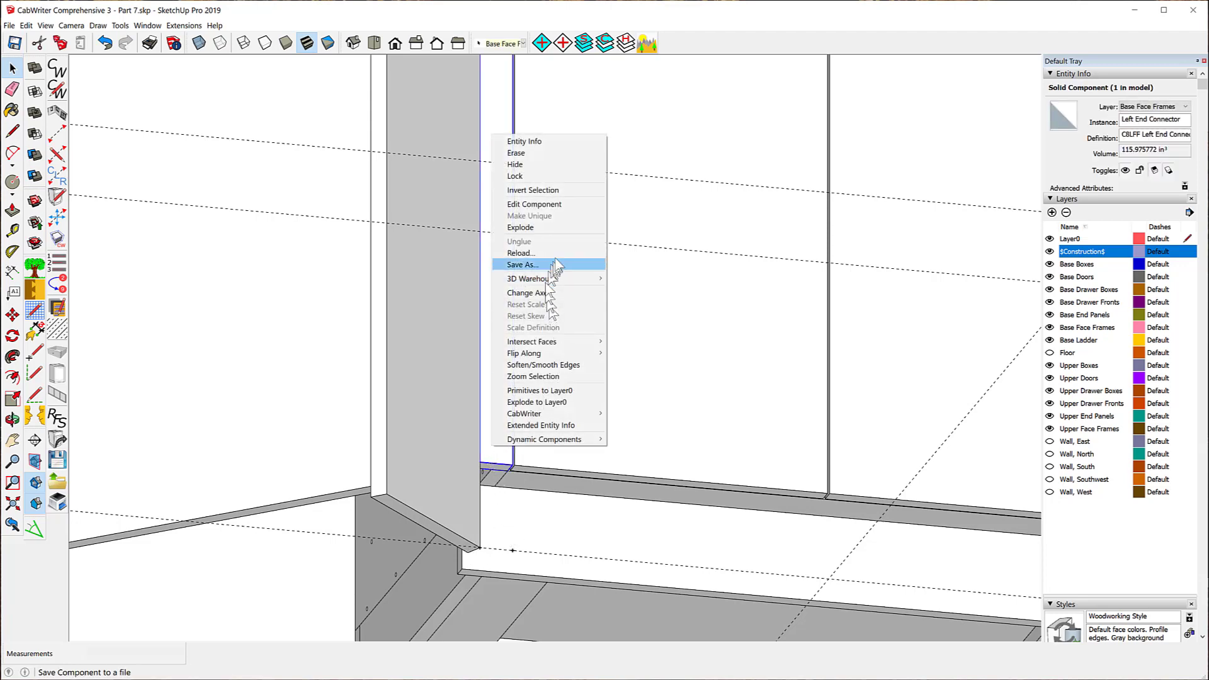
click(536, 204)
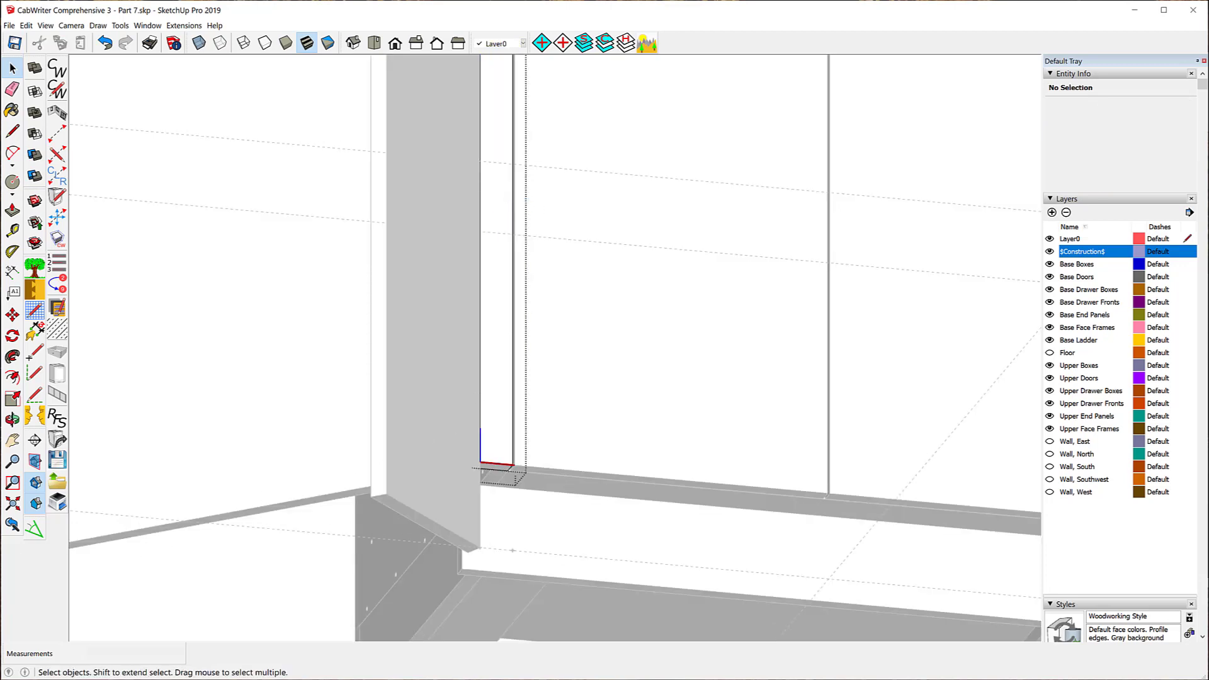
Push/Pull the Left End Connector's bottom face down 4" to the foot of the adjoining connector and finish editing the component
click(12, 210)
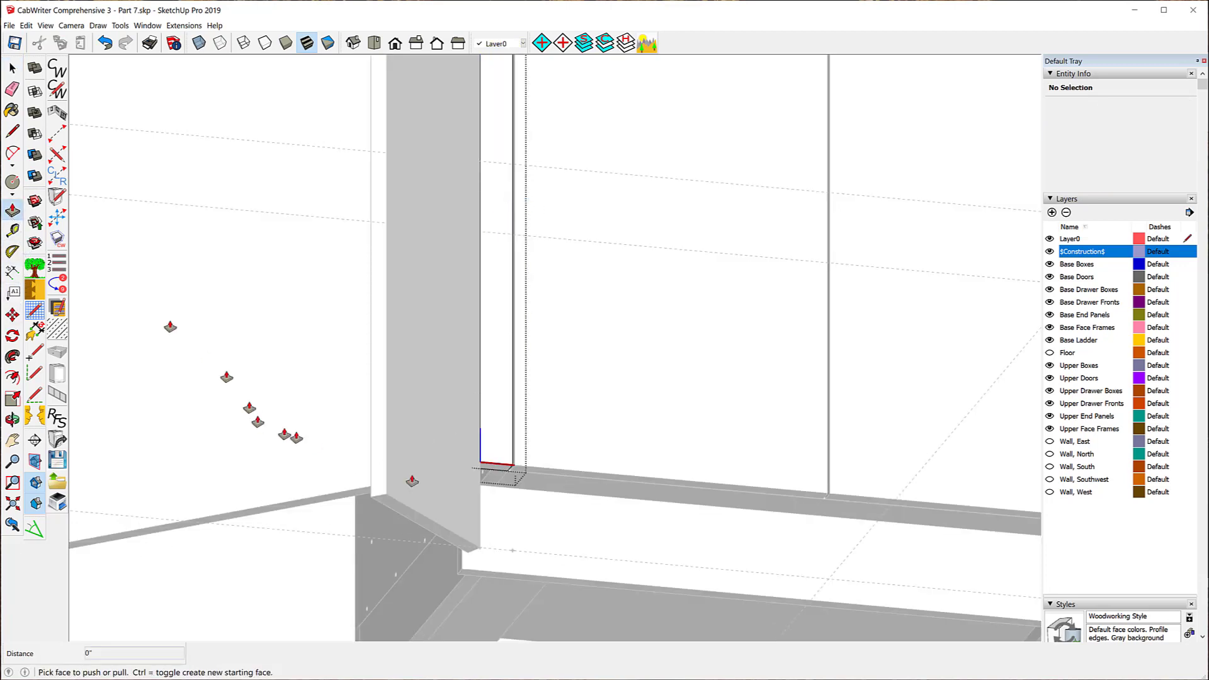
scroll(501, 498, up, 3)
drag(486, 454, 418, 607)
scroll(323, 567, down, 3)
scroll(323, 566, down, 3)
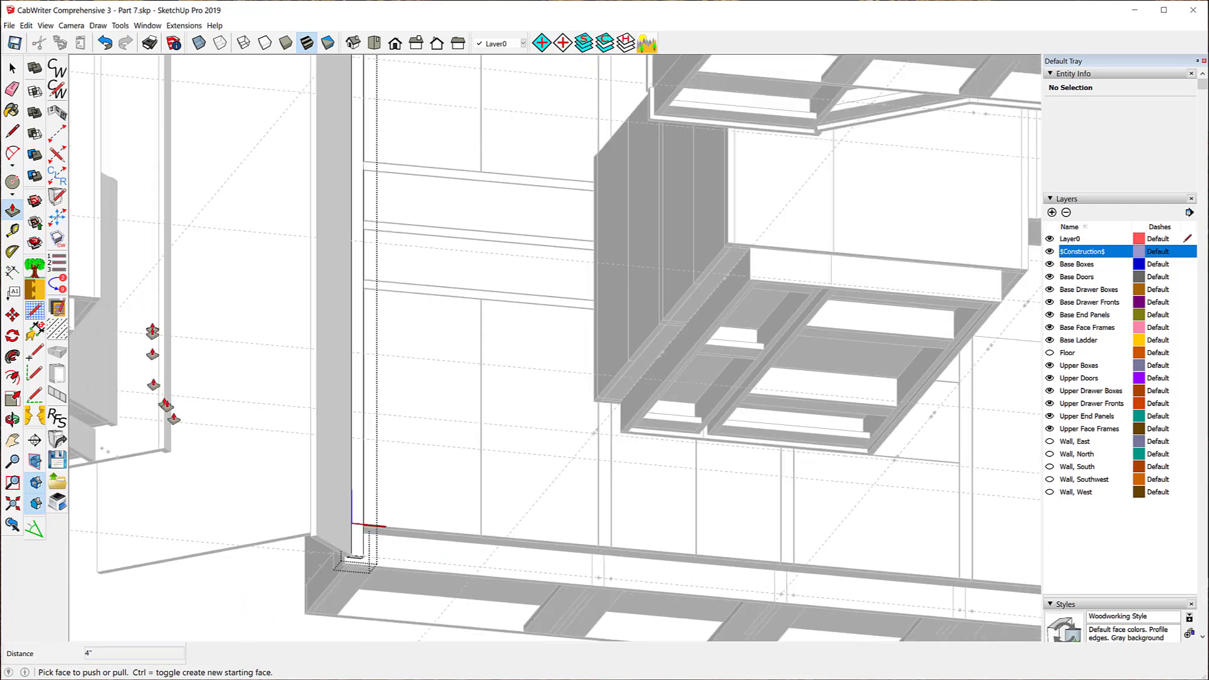
key(space)
click(235, 582)
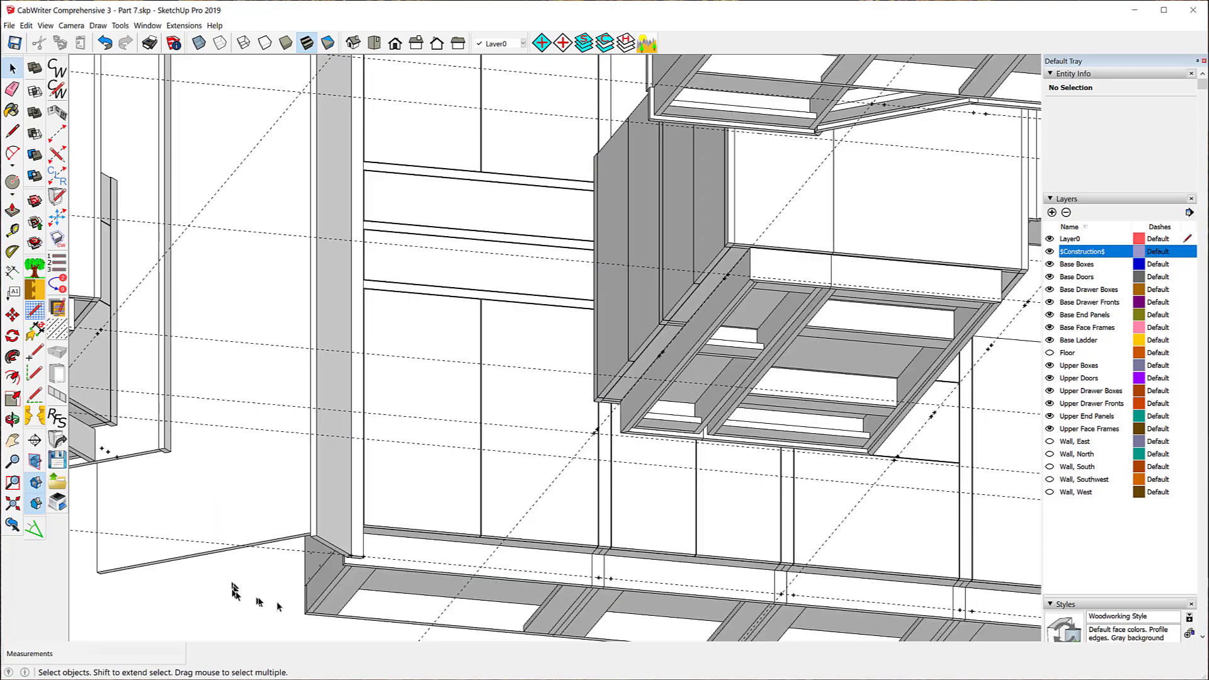
Add a Tape Measure guide along the toe kick's end edge below the connectors and a parallel guide offset 3/4" toward the tall cabinet
middle_drag(403, 542, 410, 474)
scroll(453, 472, up, 3)
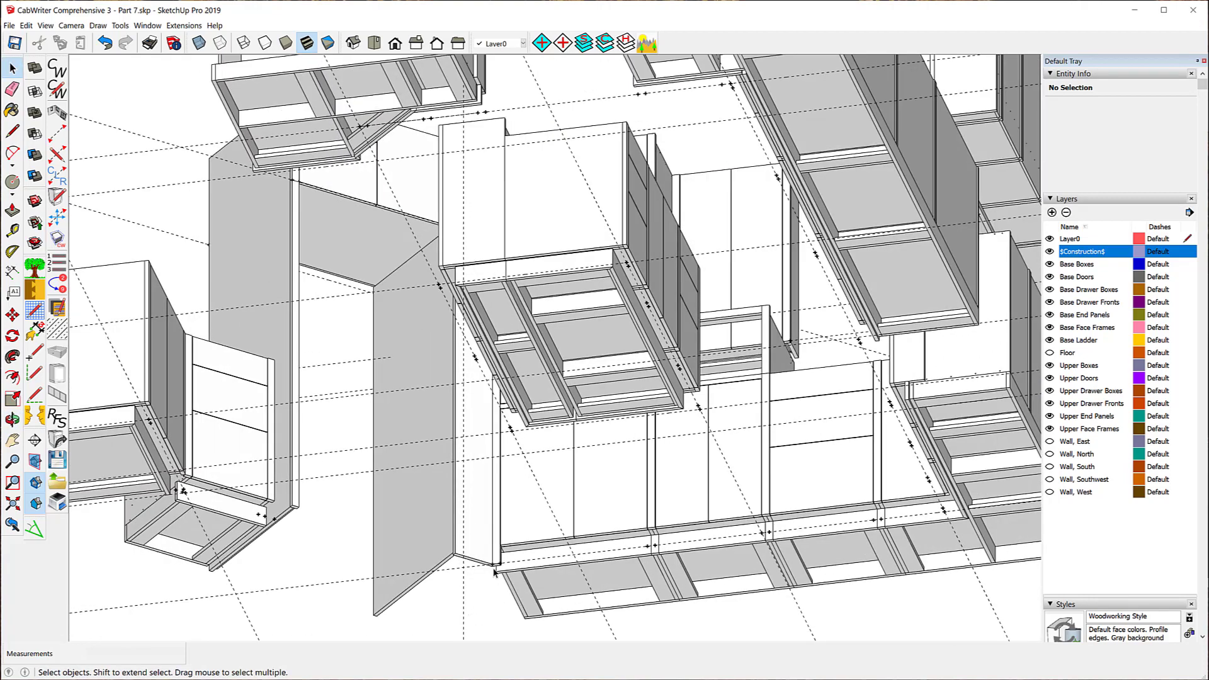
scroll(493, 573, up, 6)
scroll(493, 573, up, 3)
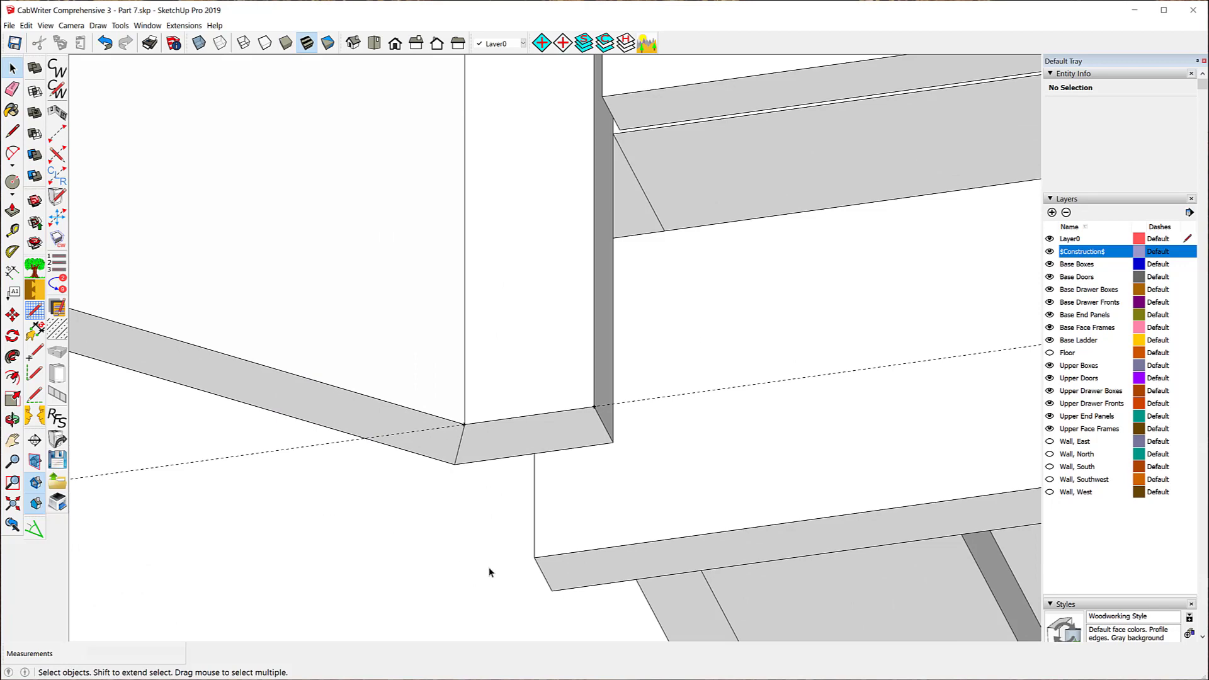
click(12, 232)
click(547, 569)
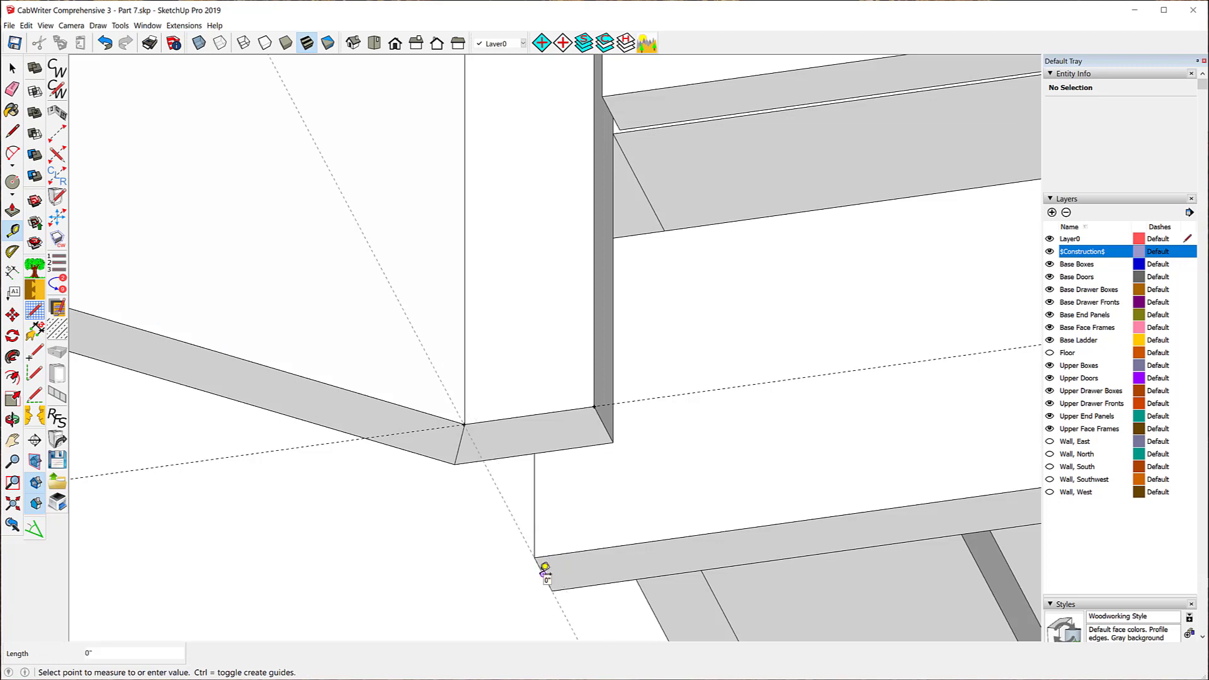
click(543, 574)
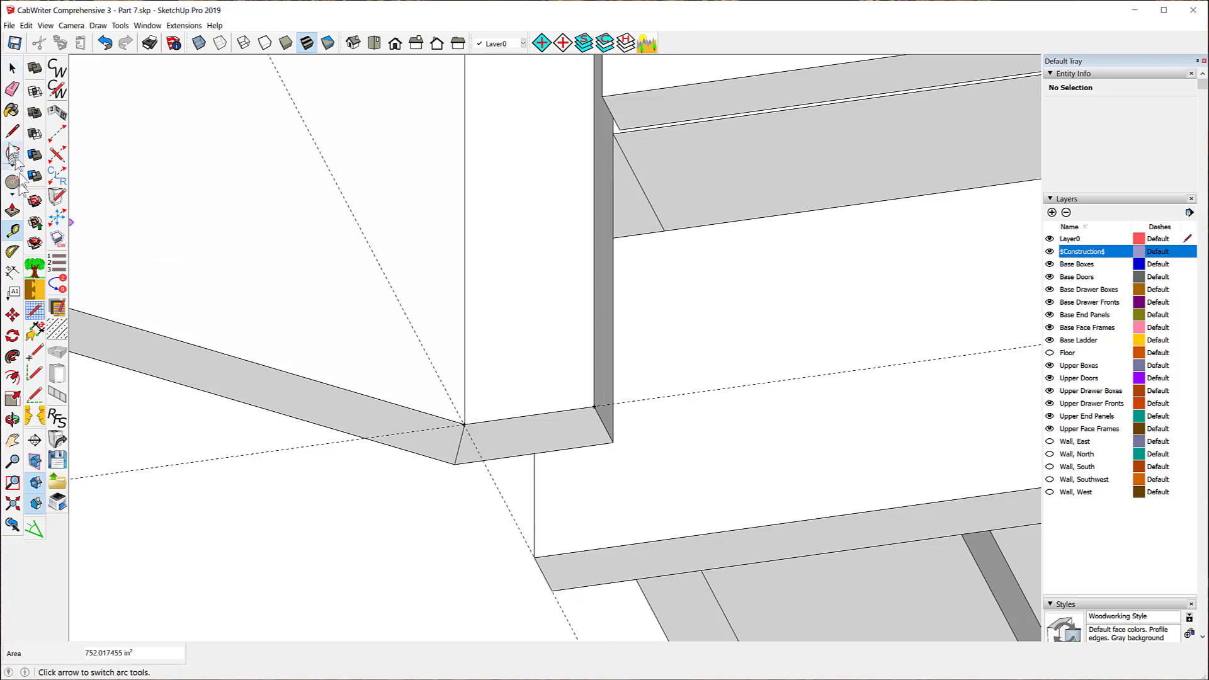
click(507, 506)
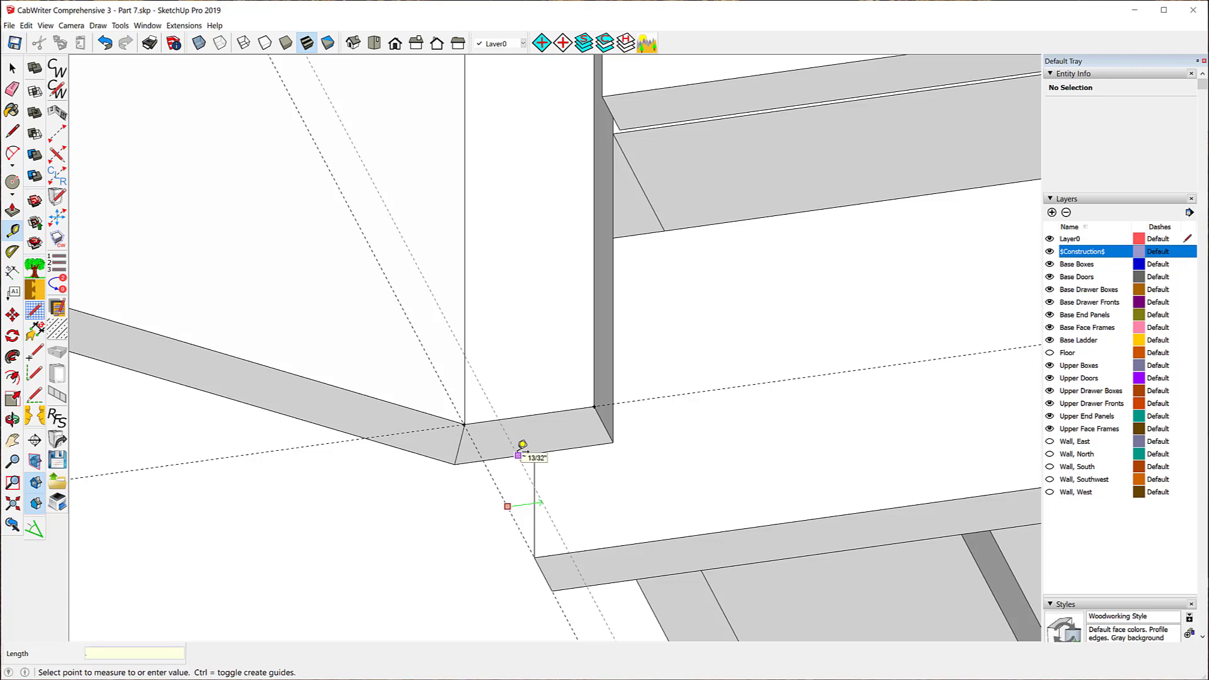
key(Return)
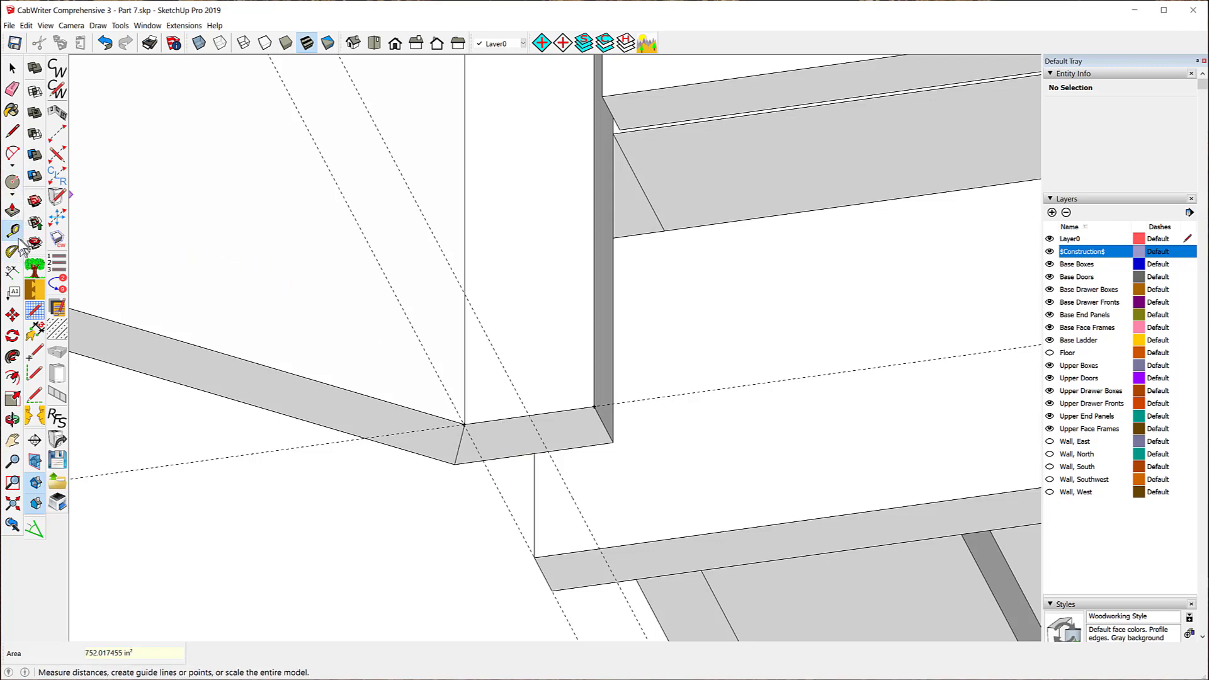
Draw a 2 3/16" by 3/4" rectangle between the two guides, from the Left End Connector's lower back edge to the toe kick
click(13, 194)
click(38, 208)
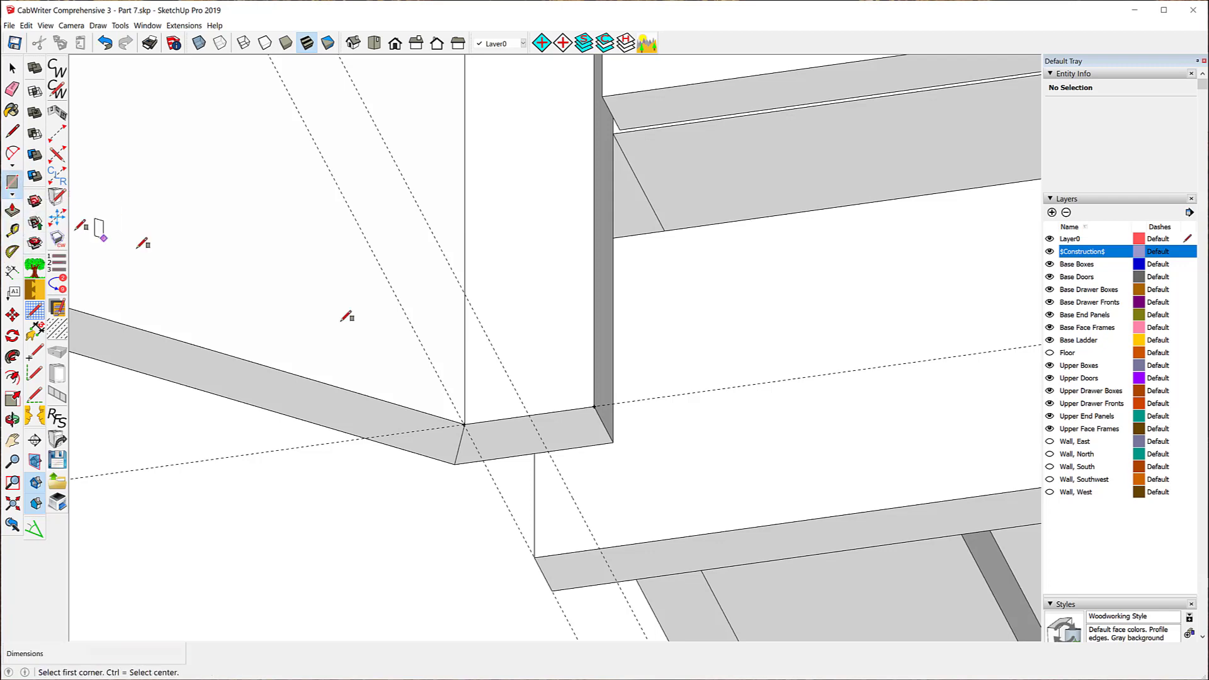
click(483, 460)
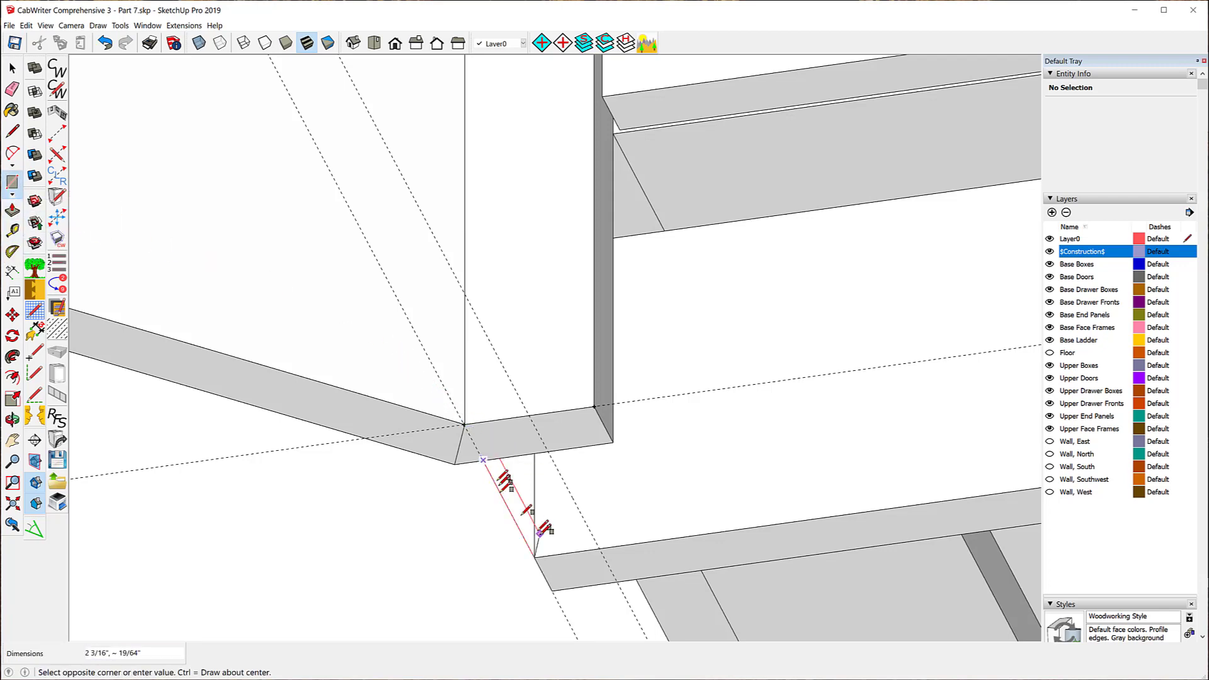
click(597, 547)
Push/Pull the small rectangle between the end connector and the toe kick by 4" to form the gap-filling block
click(13, 230)
click(12, 209)
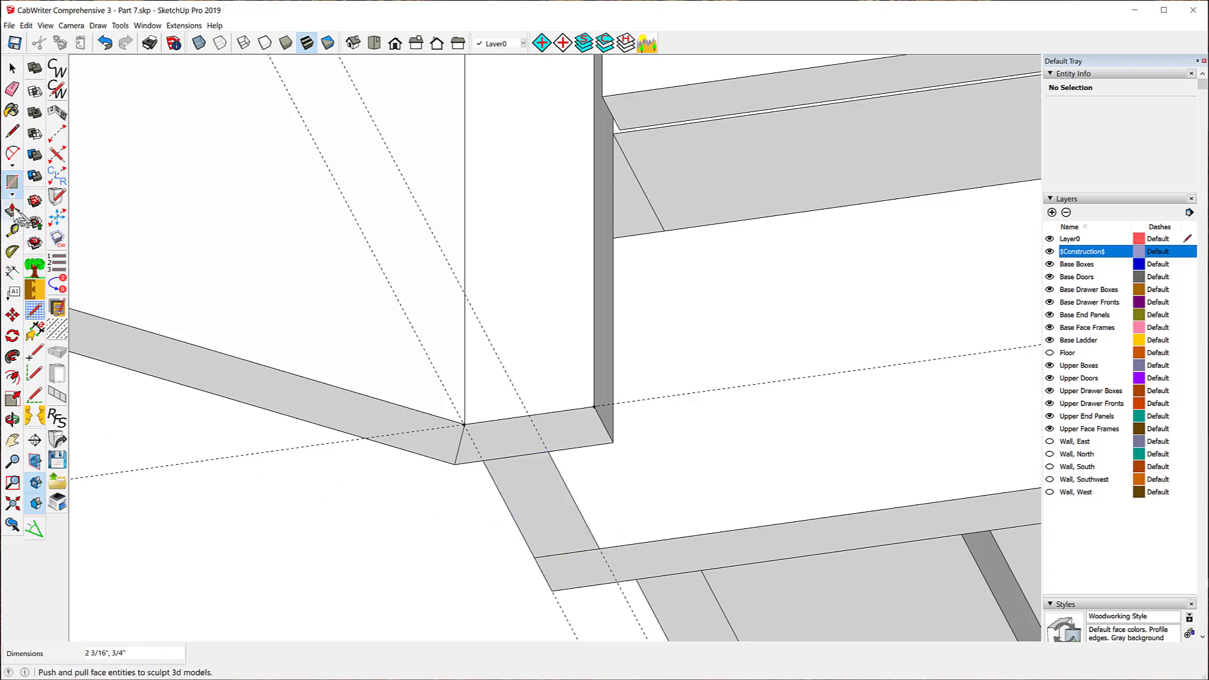
click(550, 508)
text(4)
key(Return)
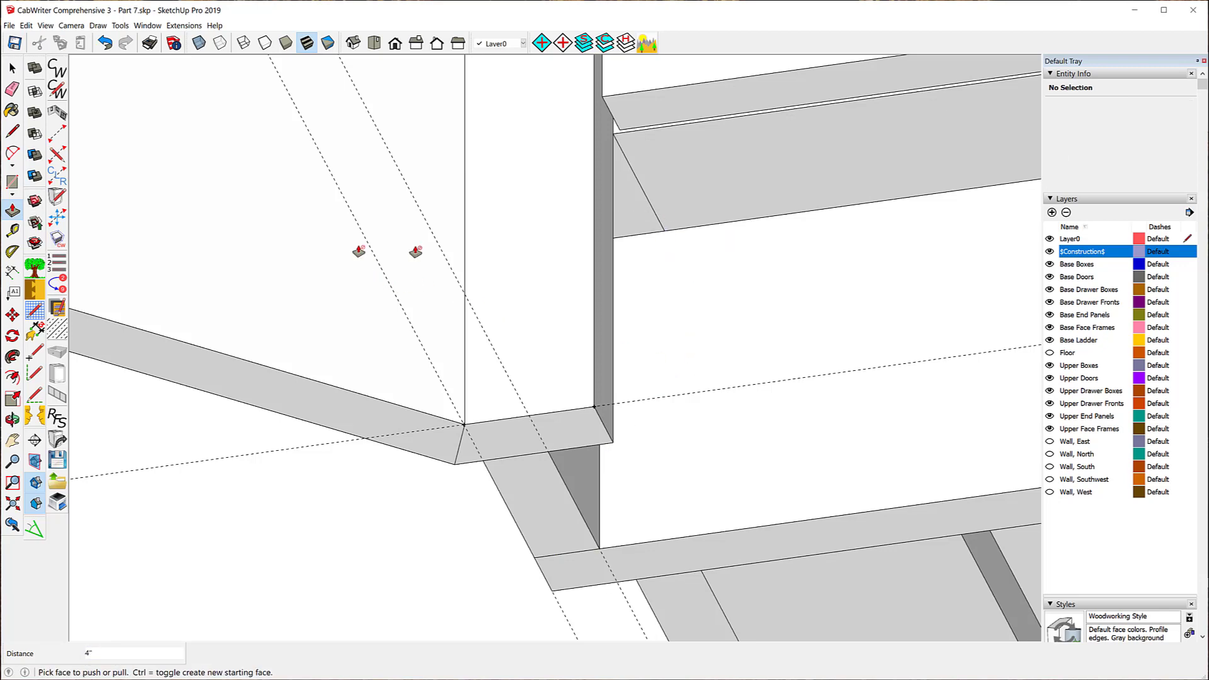
Start making the whole gap-filling block a CabWriter component with component type (TK) Toe Kick and sub-type Applied Face
middle_drag(440, 238, 168, 237)
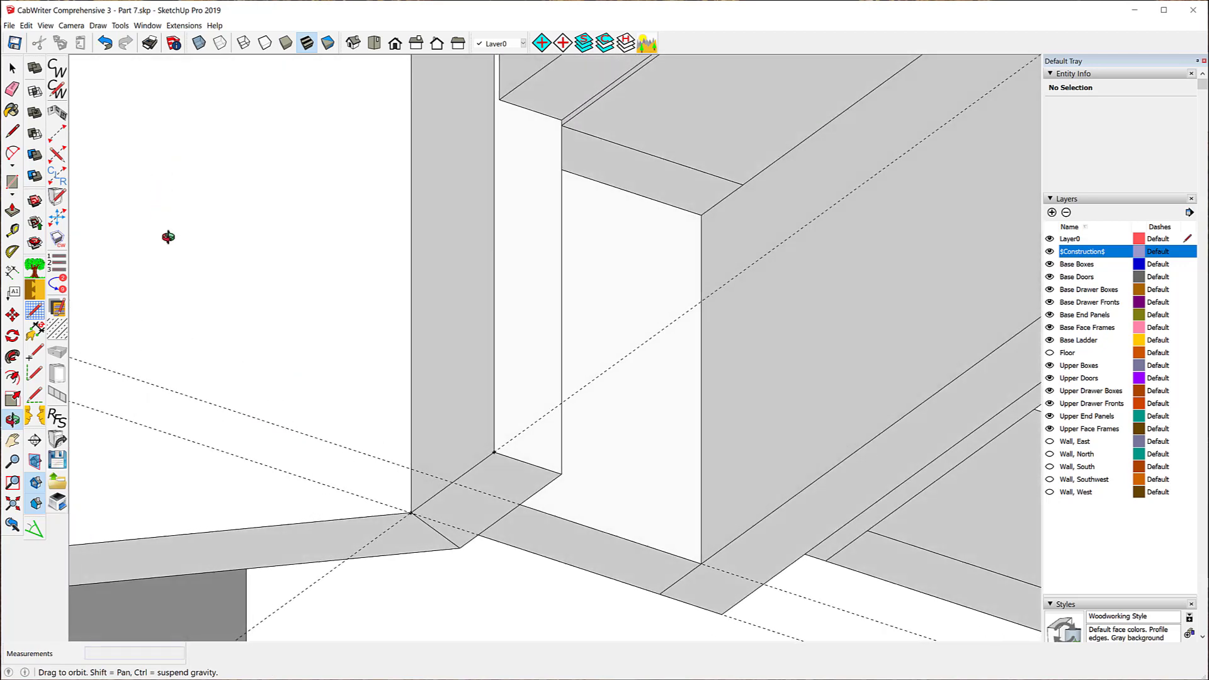
right_click(168, 237)
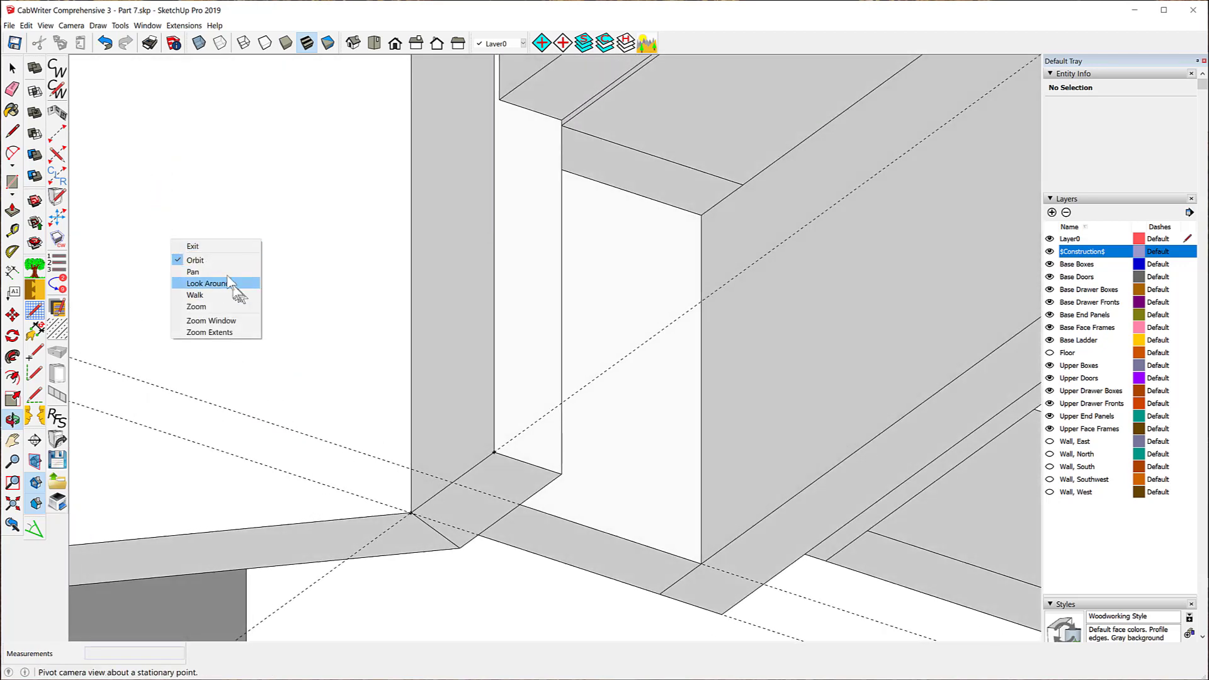
click(13, 67)
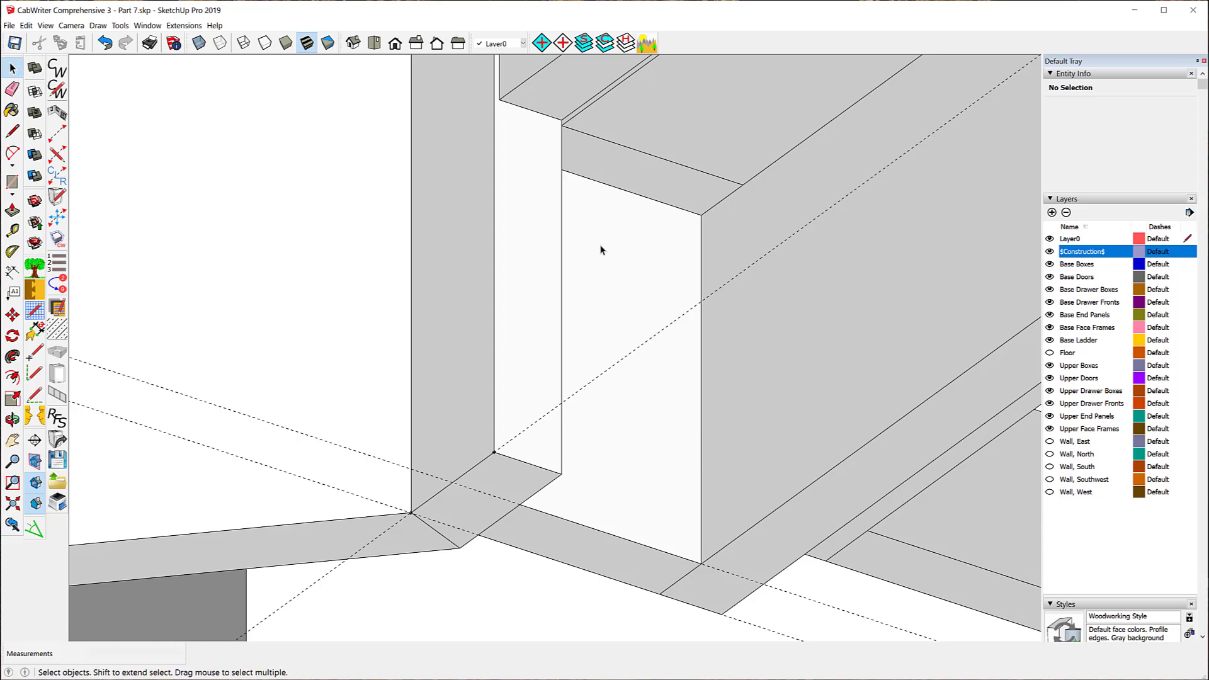
click(643, 175)
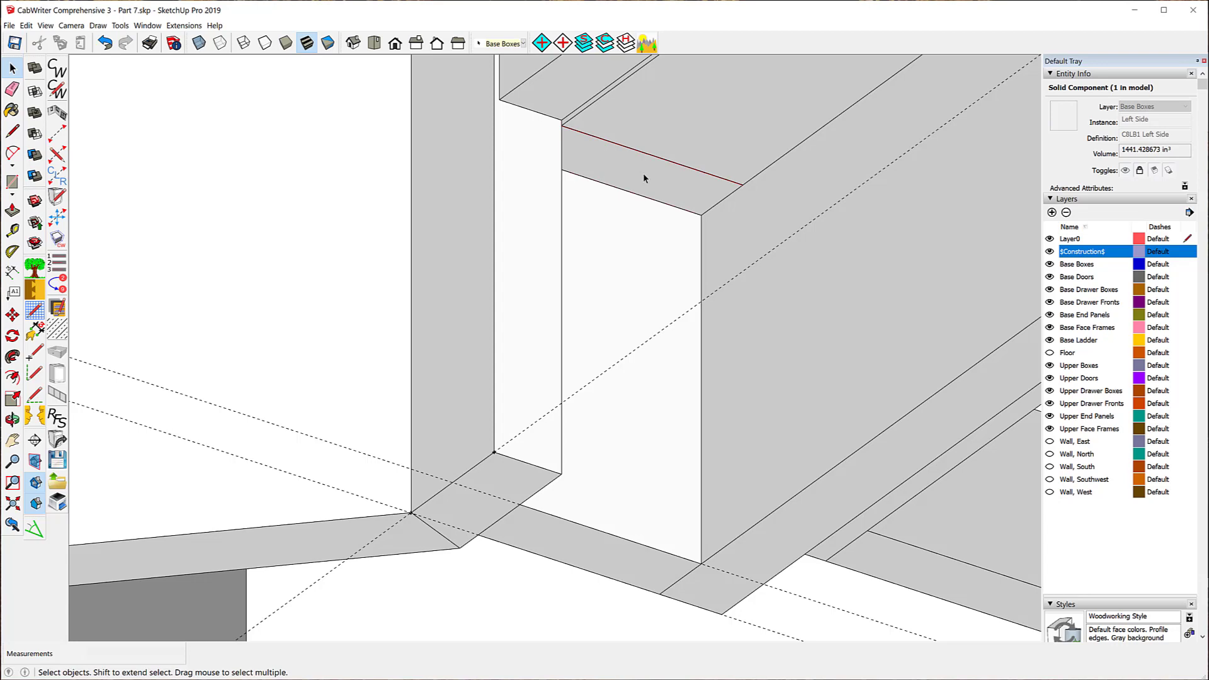
triple_click(614, 434)
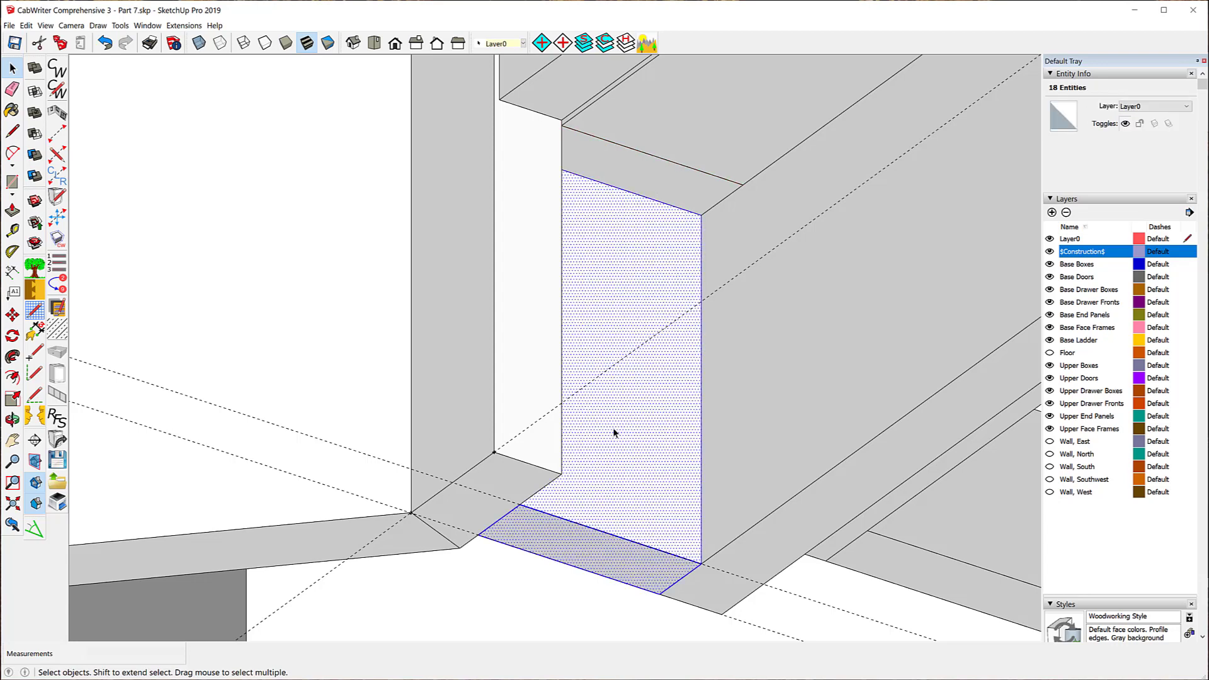
click(58, 238)
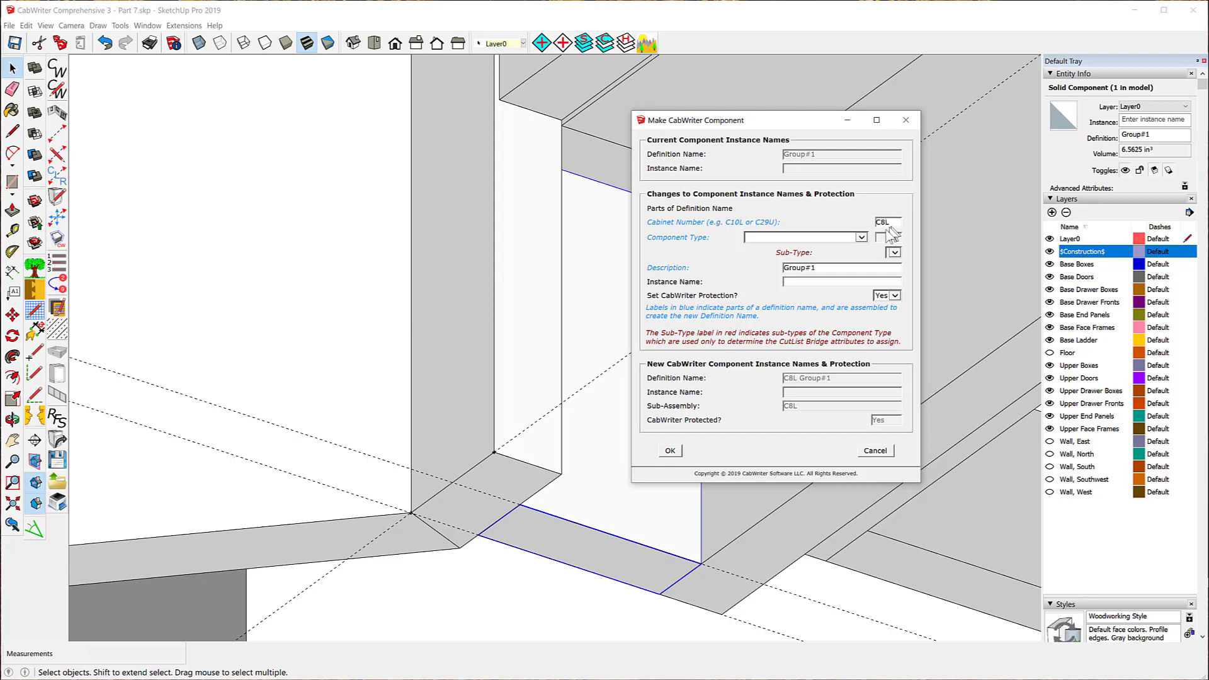
click(861, 238)
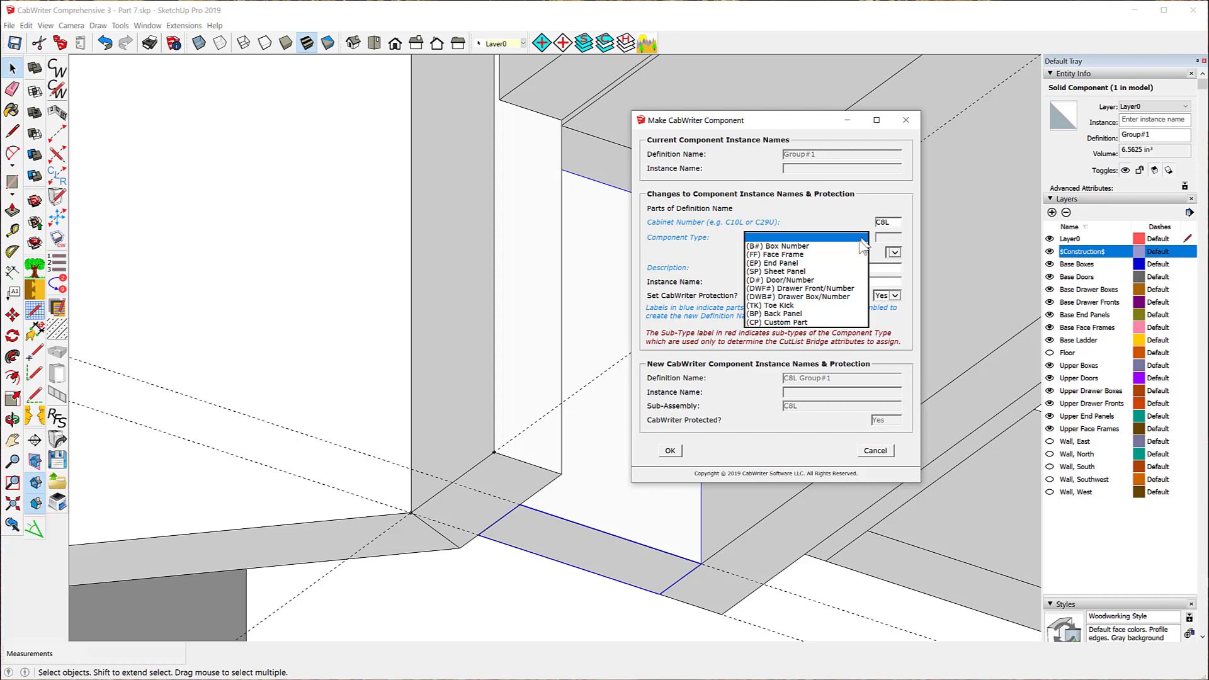
click(761, 306)
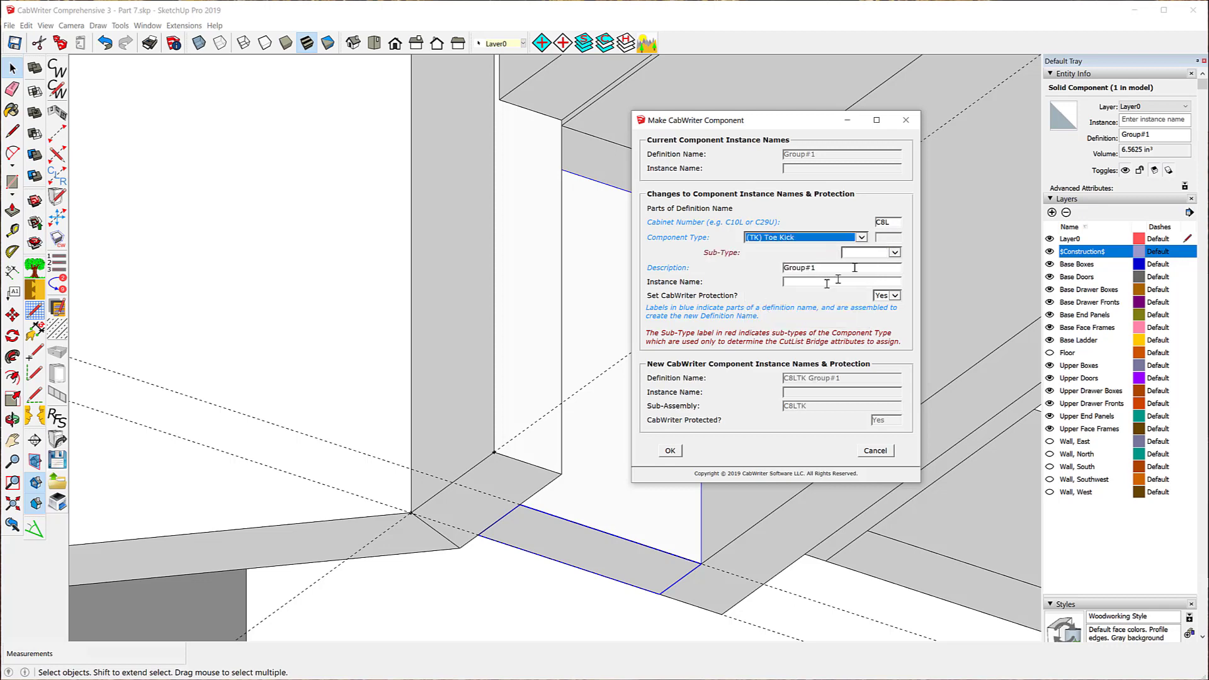
click(894, 253)
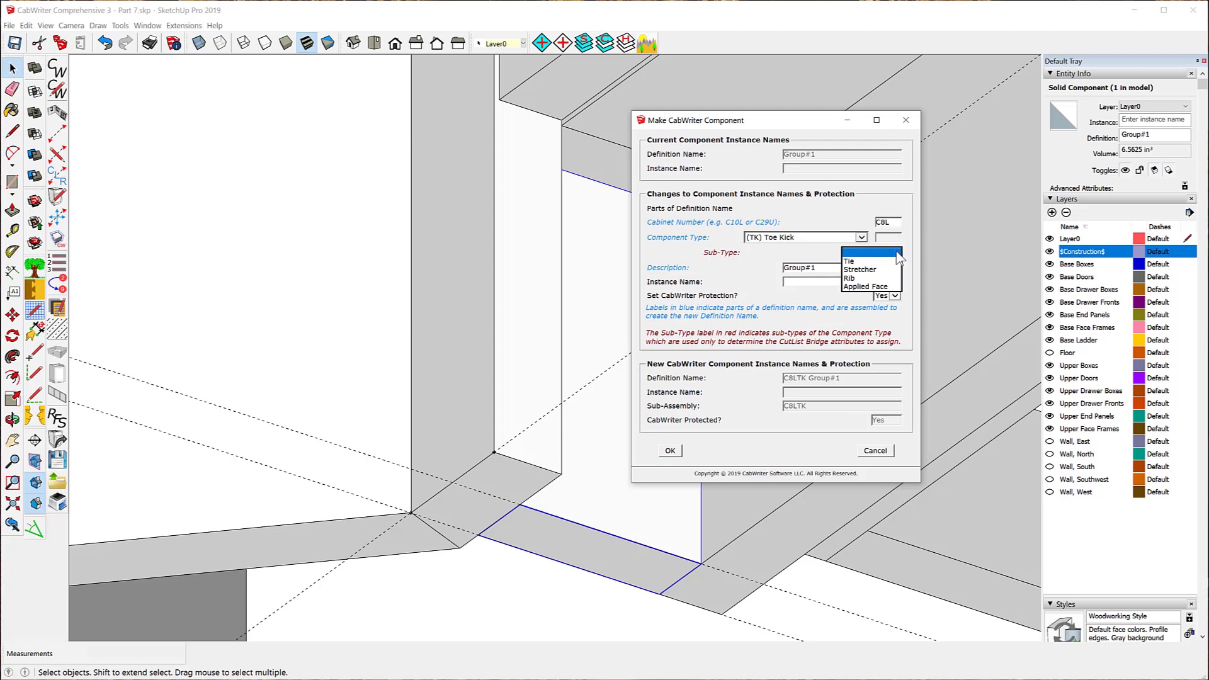
click(880, 287)
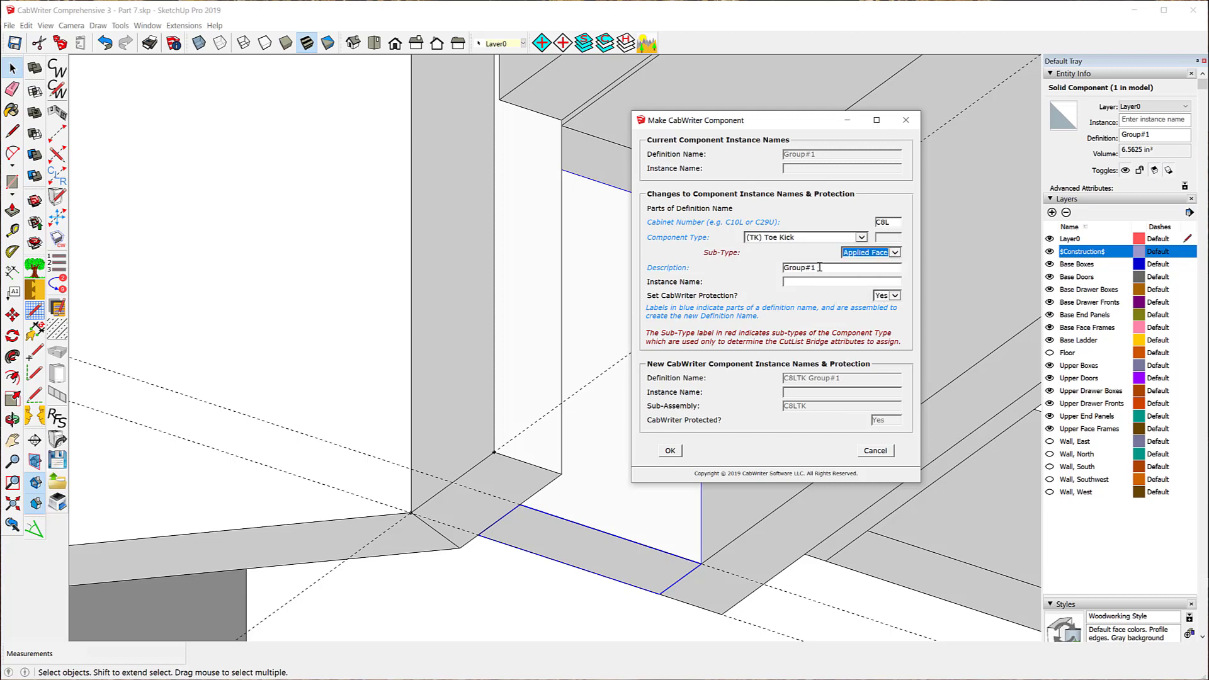
Enter Mouse Block as both the description and instance name, and create the toe-kick component
drag(820, 267, 778, 270)
text(Mouse Block)
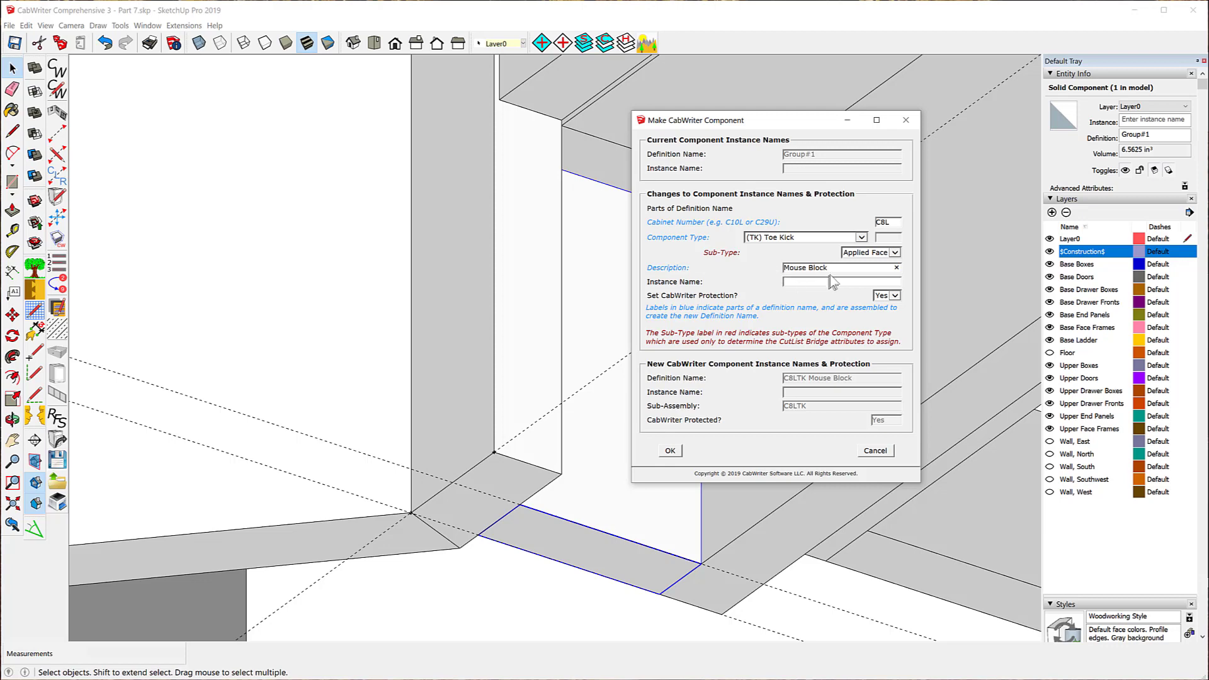
drag(831, 268, 780, 258)
right_click(798, 272)
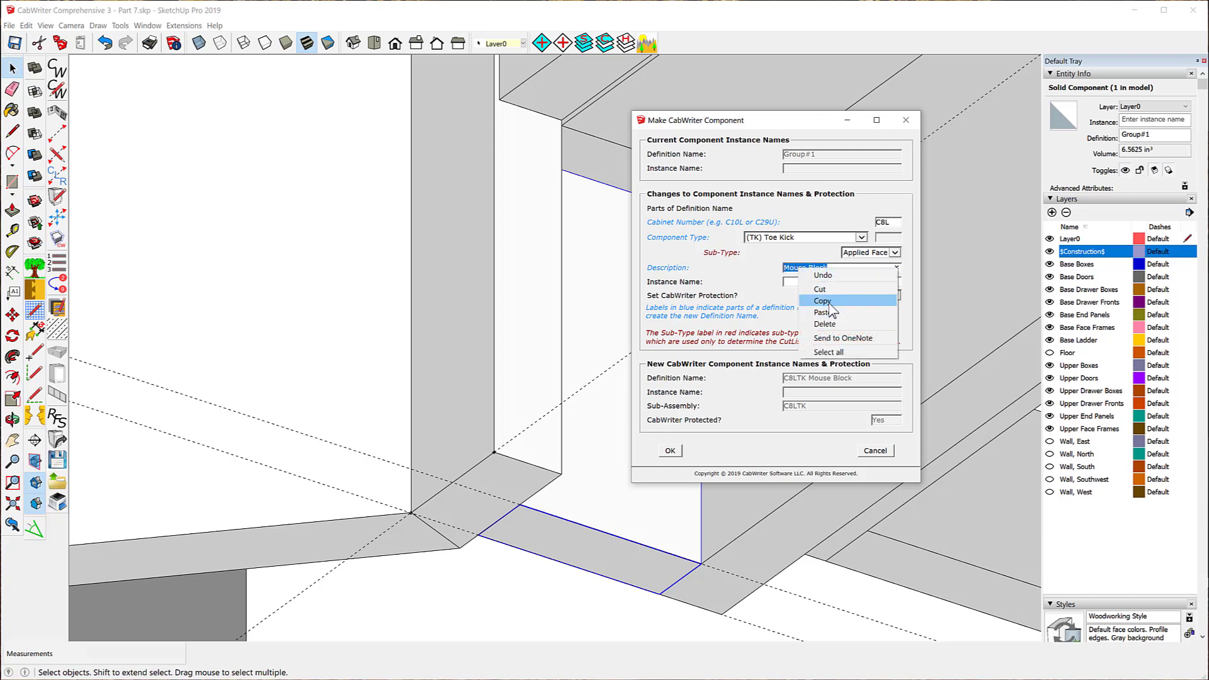
click(823, 302)
click(819, 281)
right_click(817, 283)
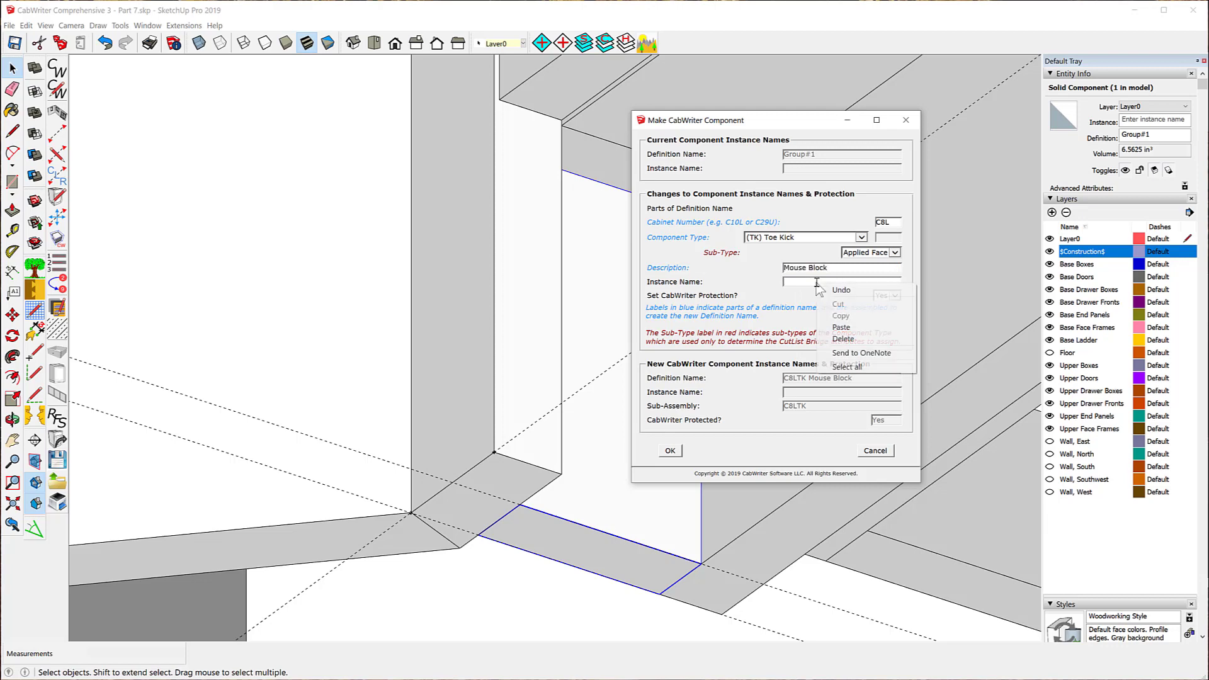
click(843, 328)
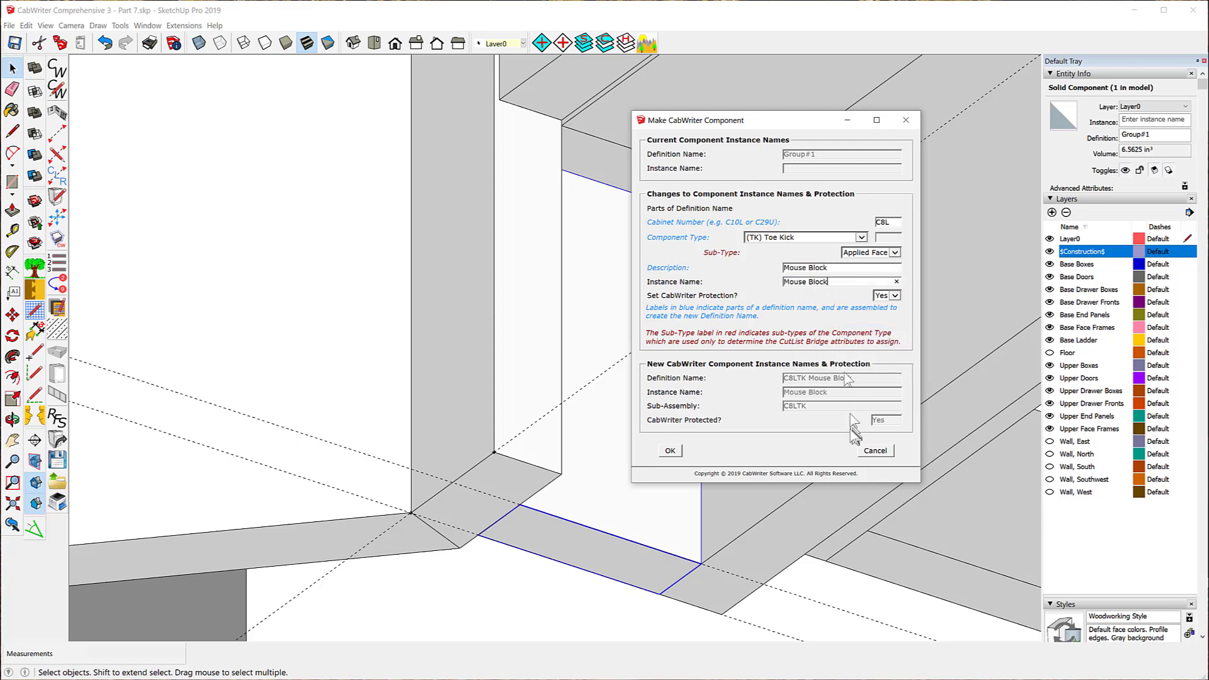
click(670, 451)
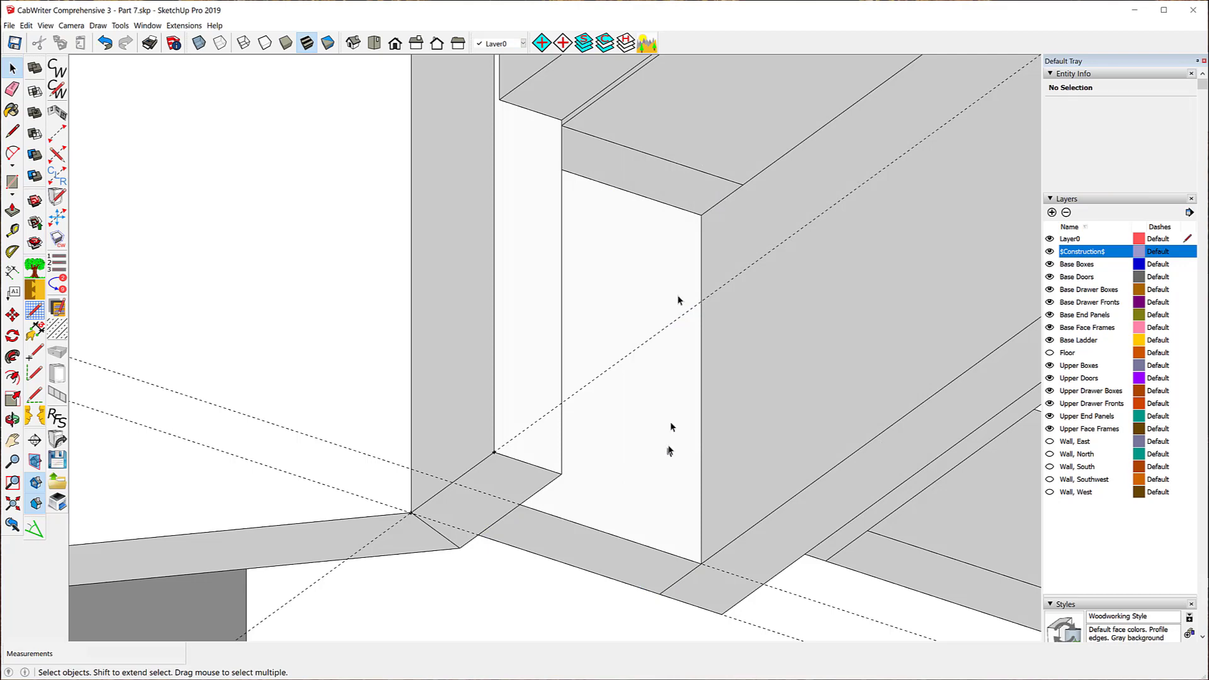
Delete the 3/4" offset guide running along the Mouse Block's edge nearest the tall cabinet
key(o)
key(space)
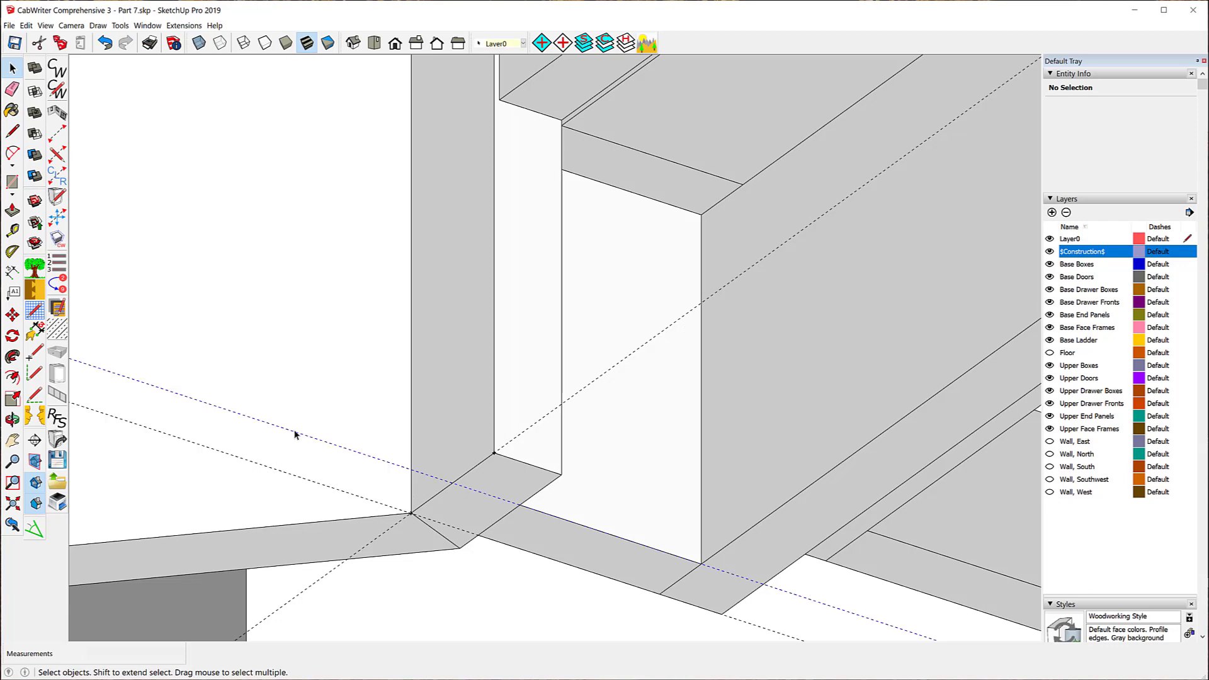
key(Delete)
click(290, 475)
key(Delete)
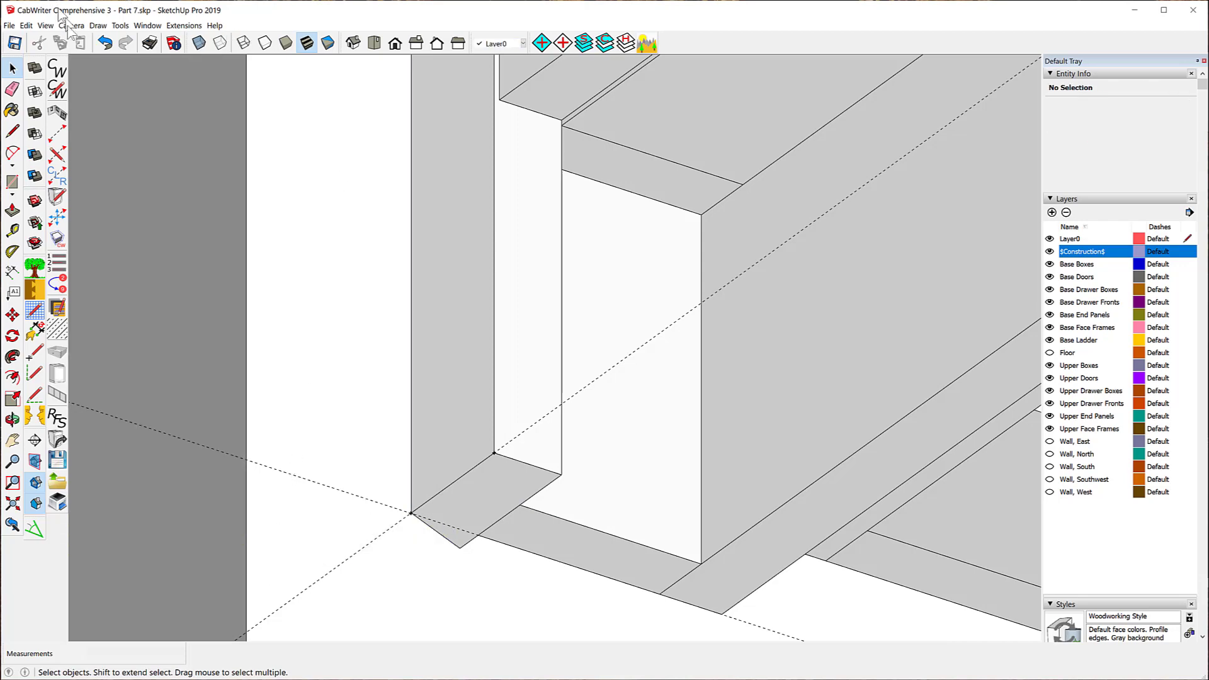
click(106, 42)
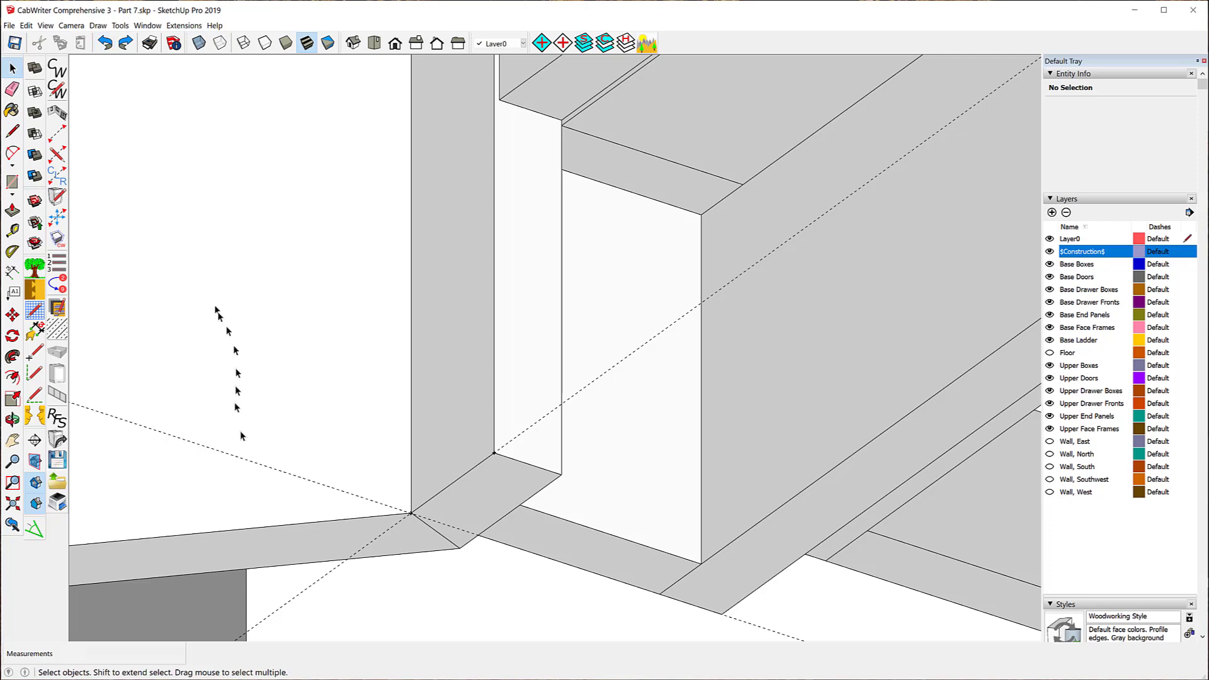
Delete the remaining guide running along the toe kick's end edge and the Mouse Block
click(254, 463)
key(Delete)
scroll(285, 232, down, 5)
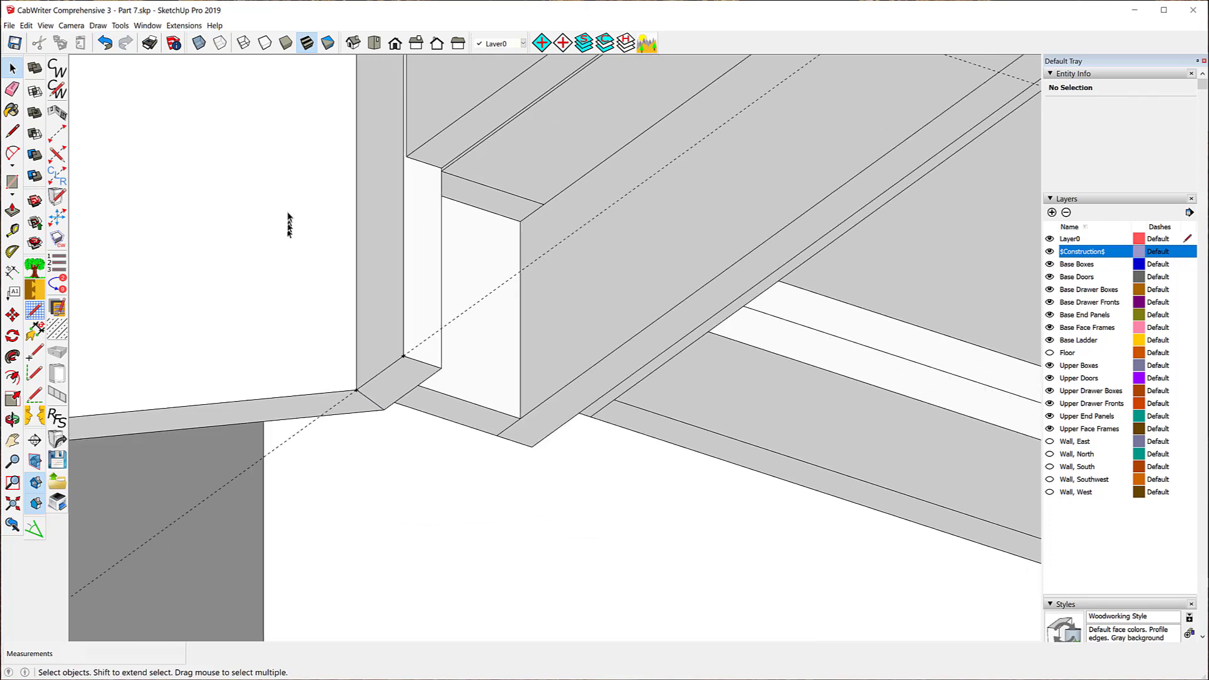
Examine the whole kitchen layout and the base corner where the two-door cabinet meets the three-drawer cabinet
middle_drag(294, 87, 305, 456)
scroll(491, 387, down, 8)
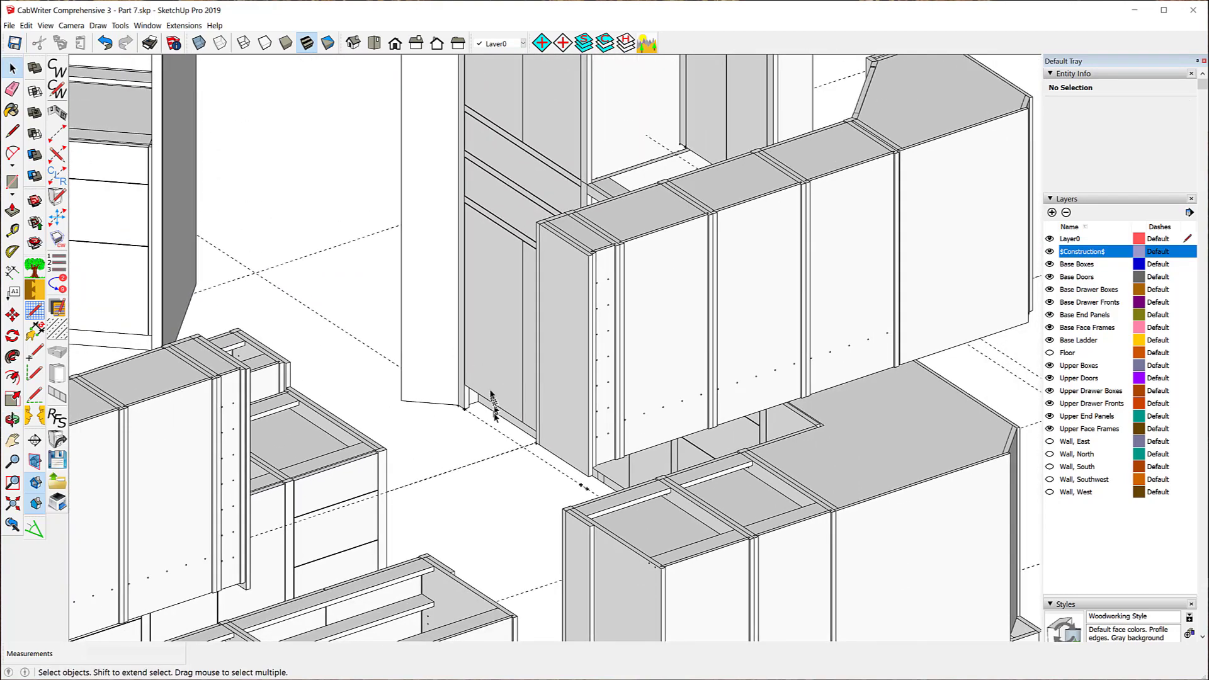
middle_drag(247, 219, 517, 225)
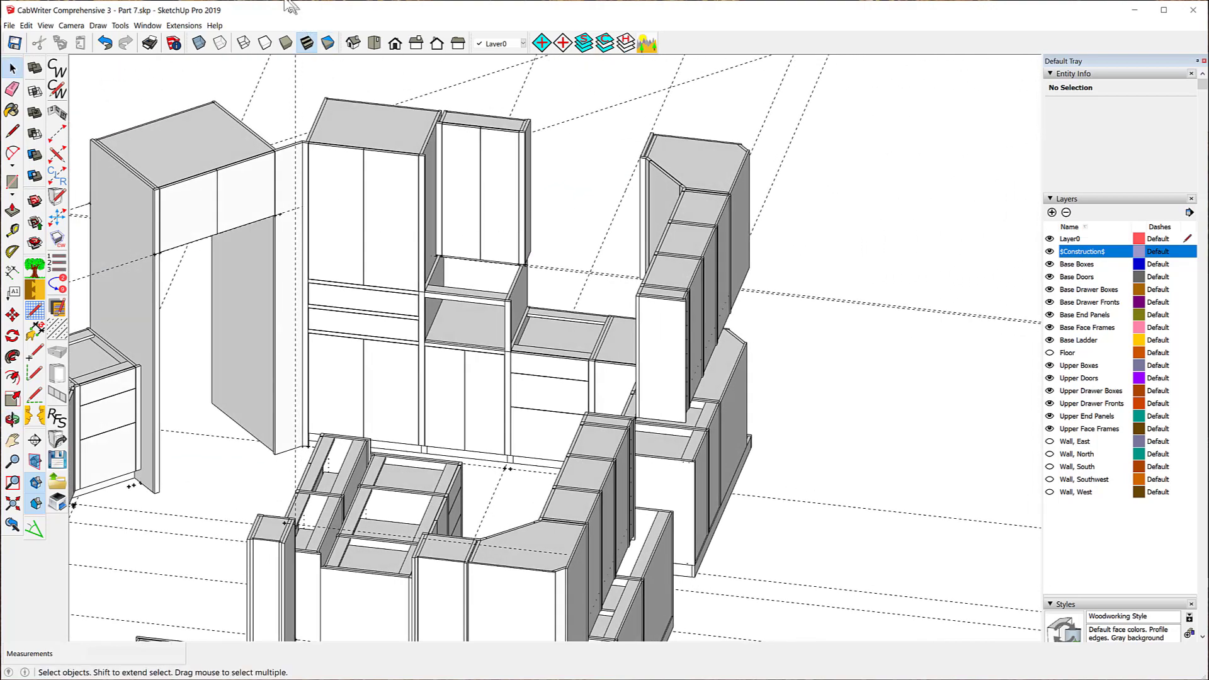
scroll(314, 197, down, 6)
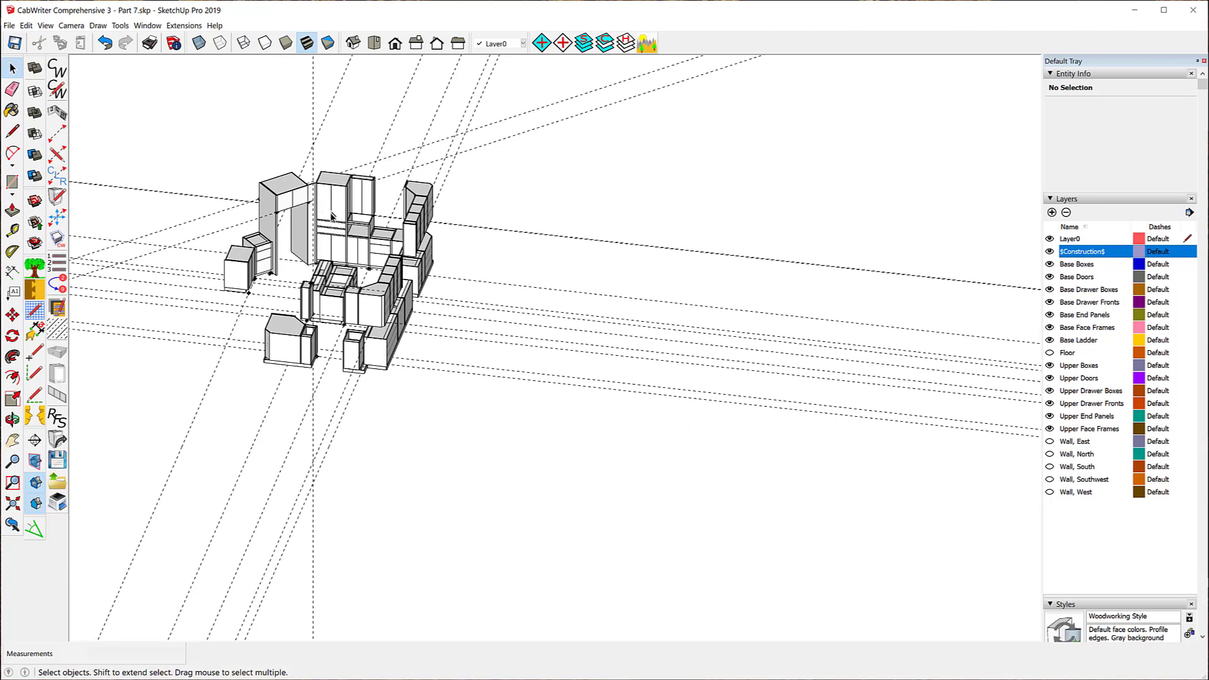
middle_drag(318, 184, 315, 126)
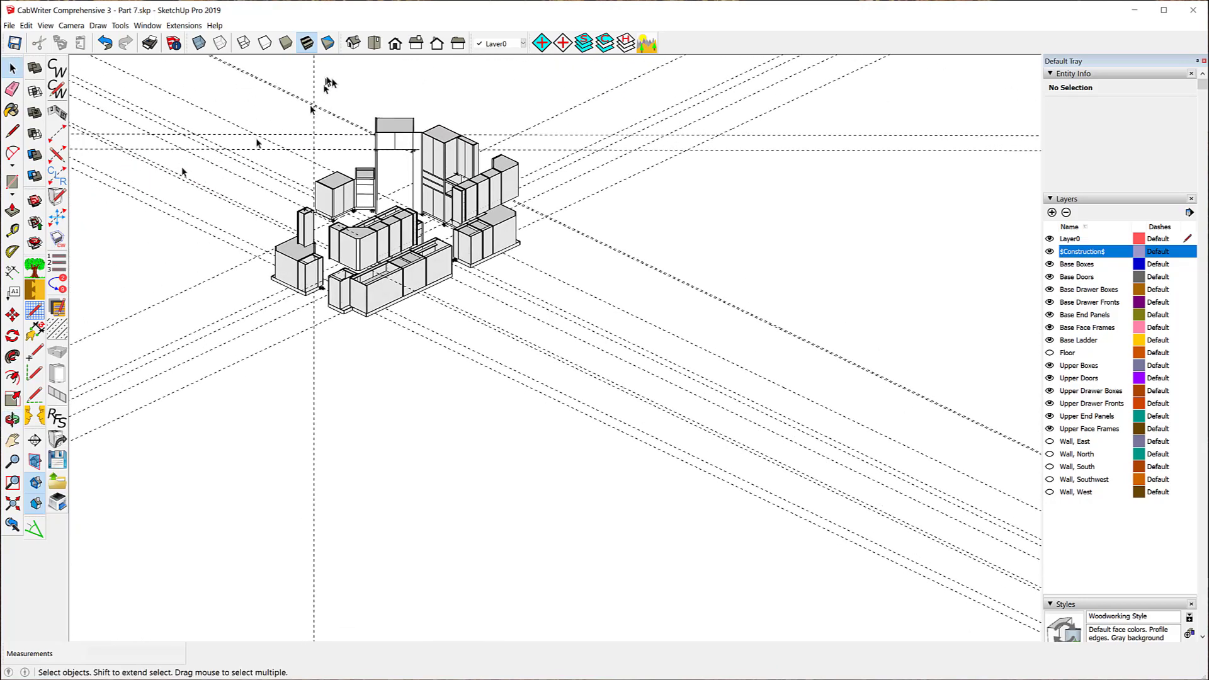
scroll(373, 101, up, 5)
middle_drag(409, 252, 351, 273)
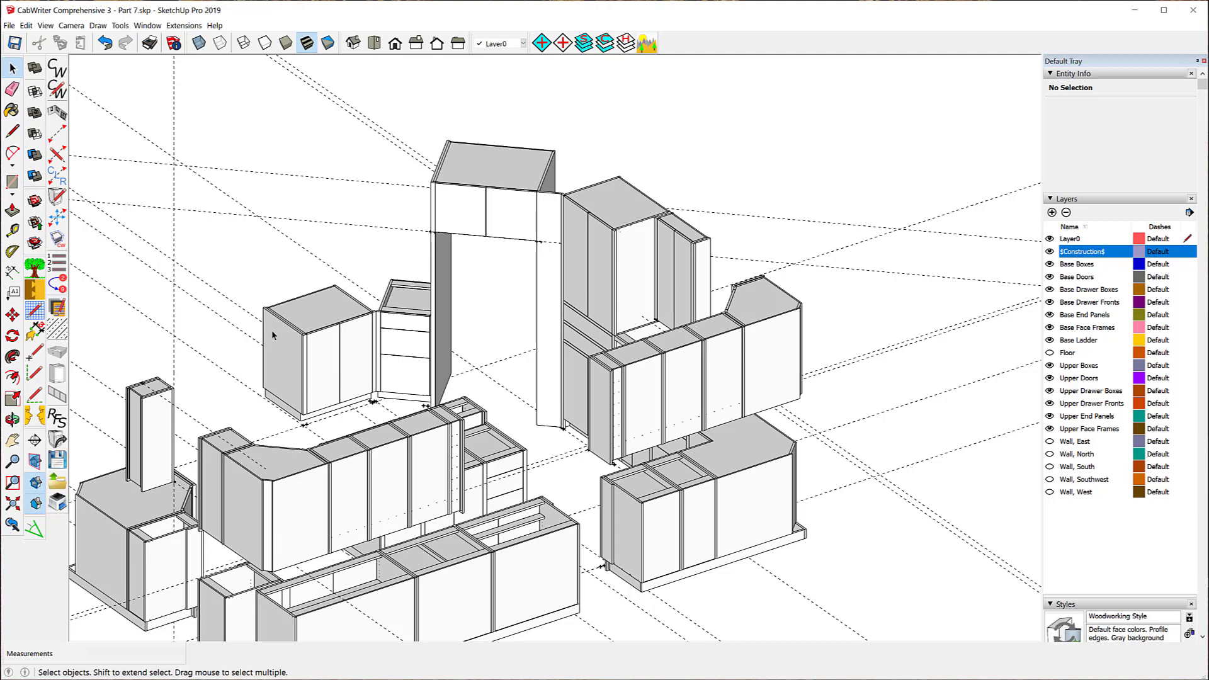
scroll(397, 309, up, 2)
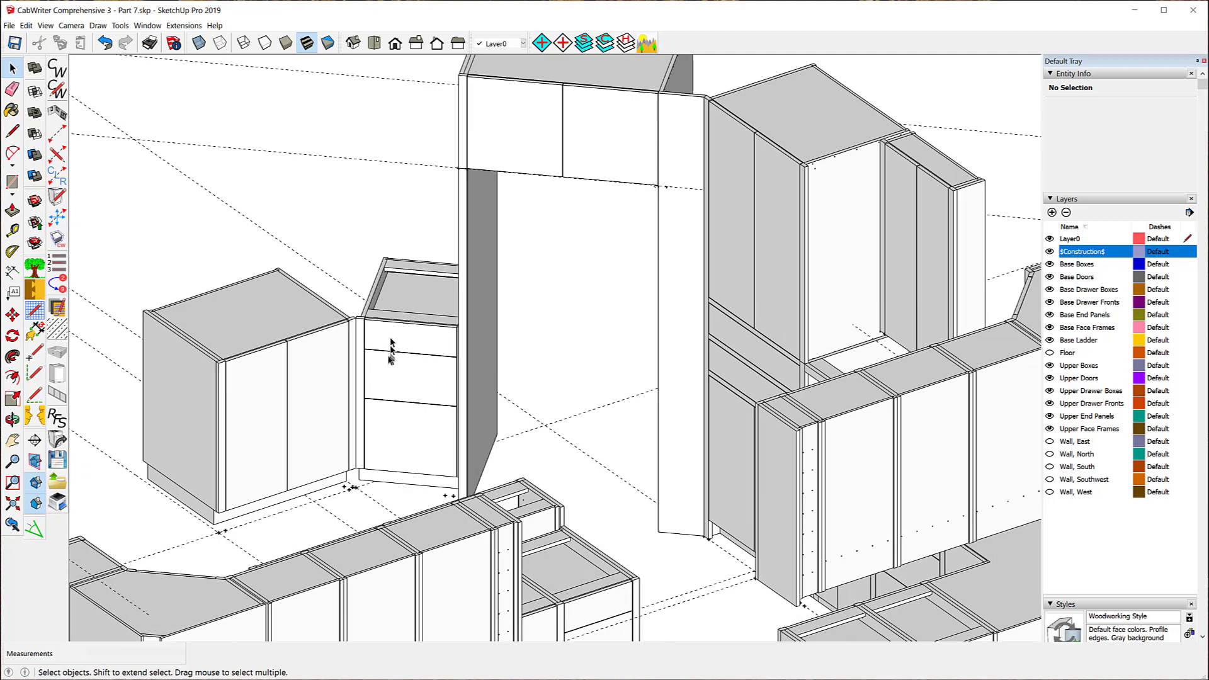
scroll(371, 366, up, 5)
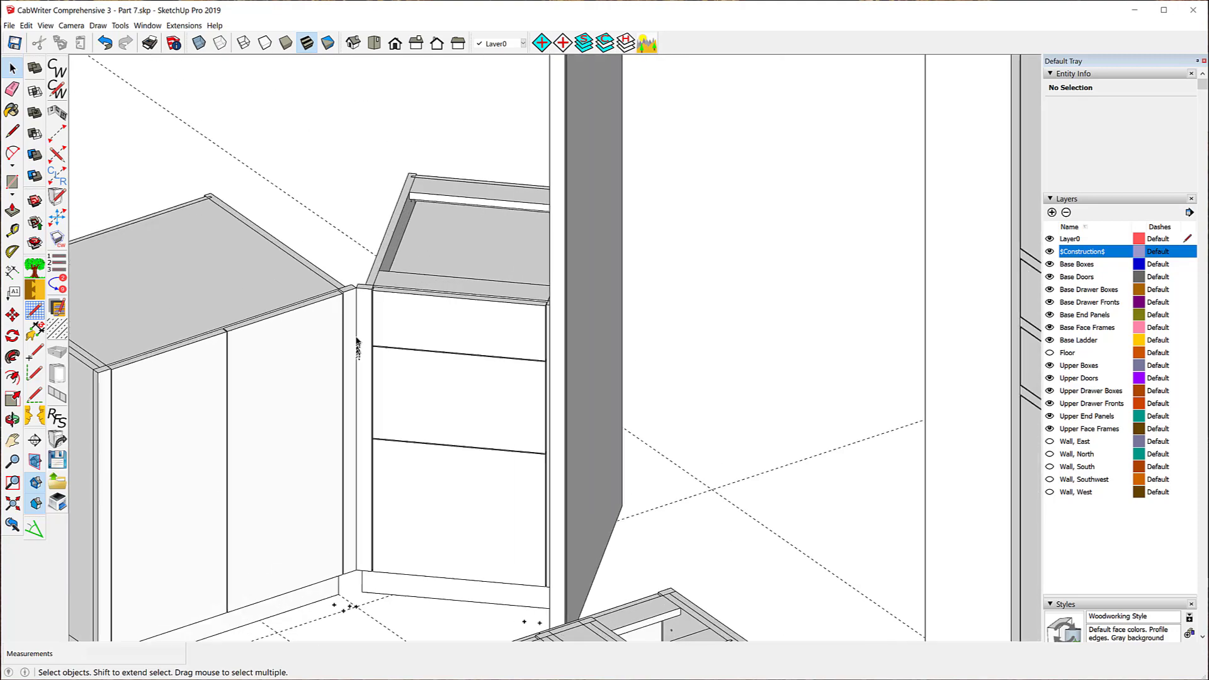
scroll(357, 340, up, 5)
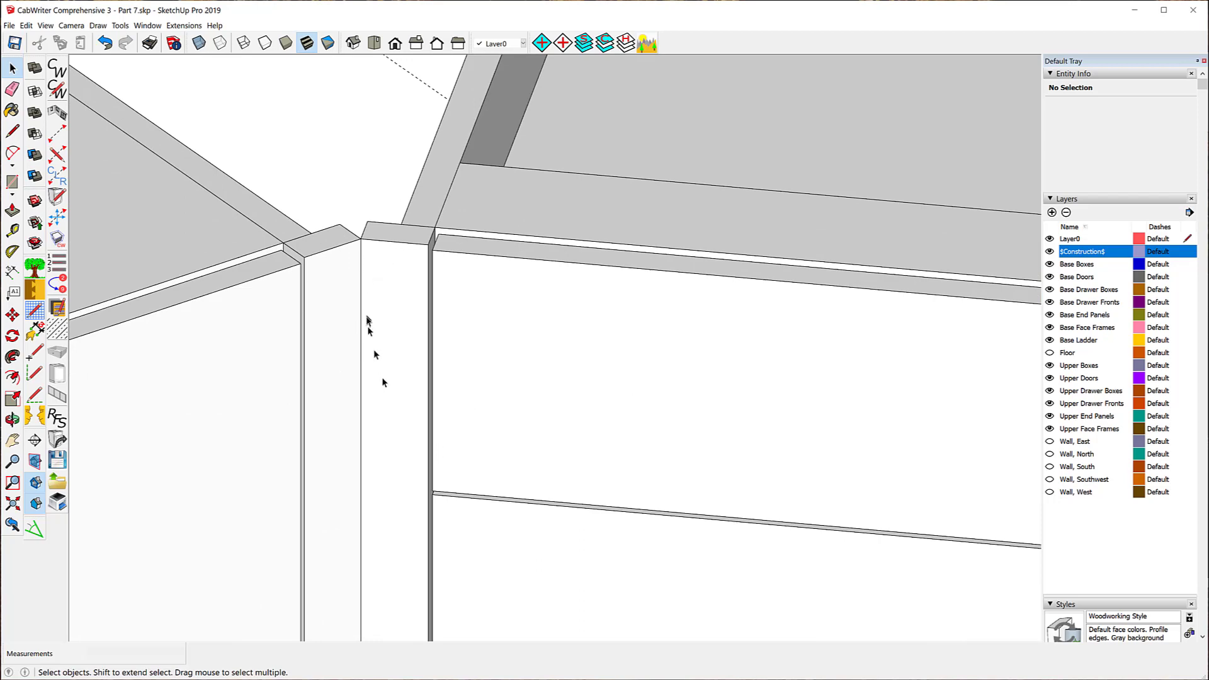
scroll(372, 322, down, 6)
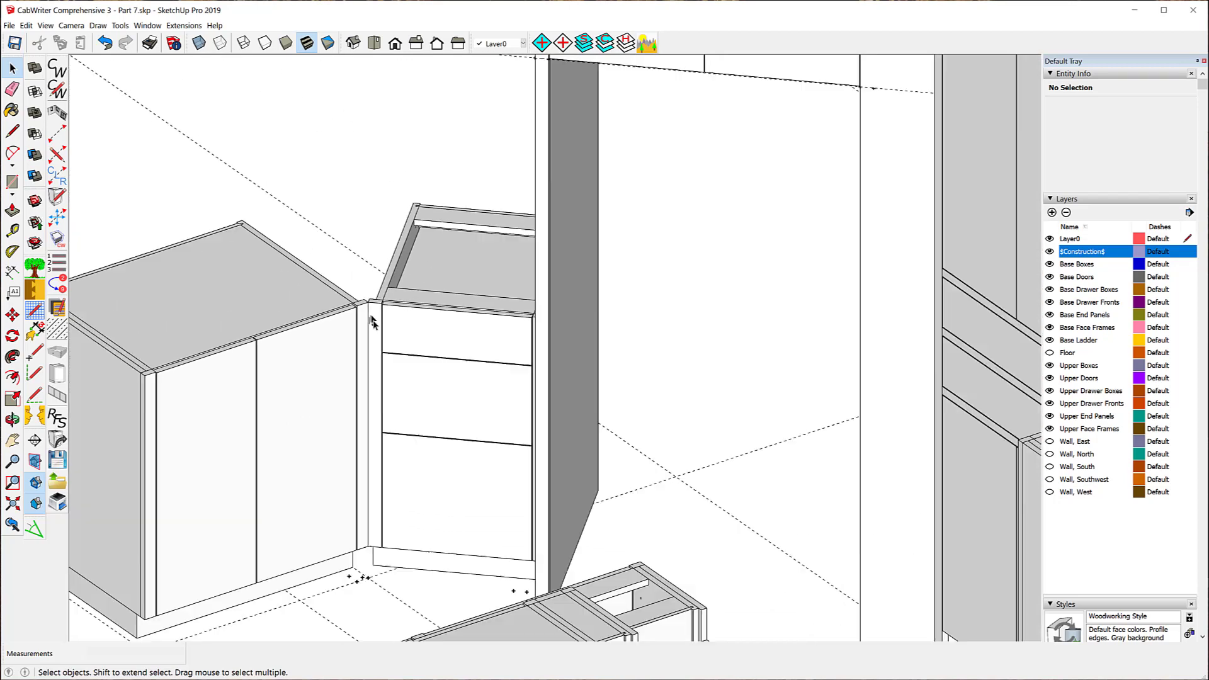
scroll(371, 323, down, 2)
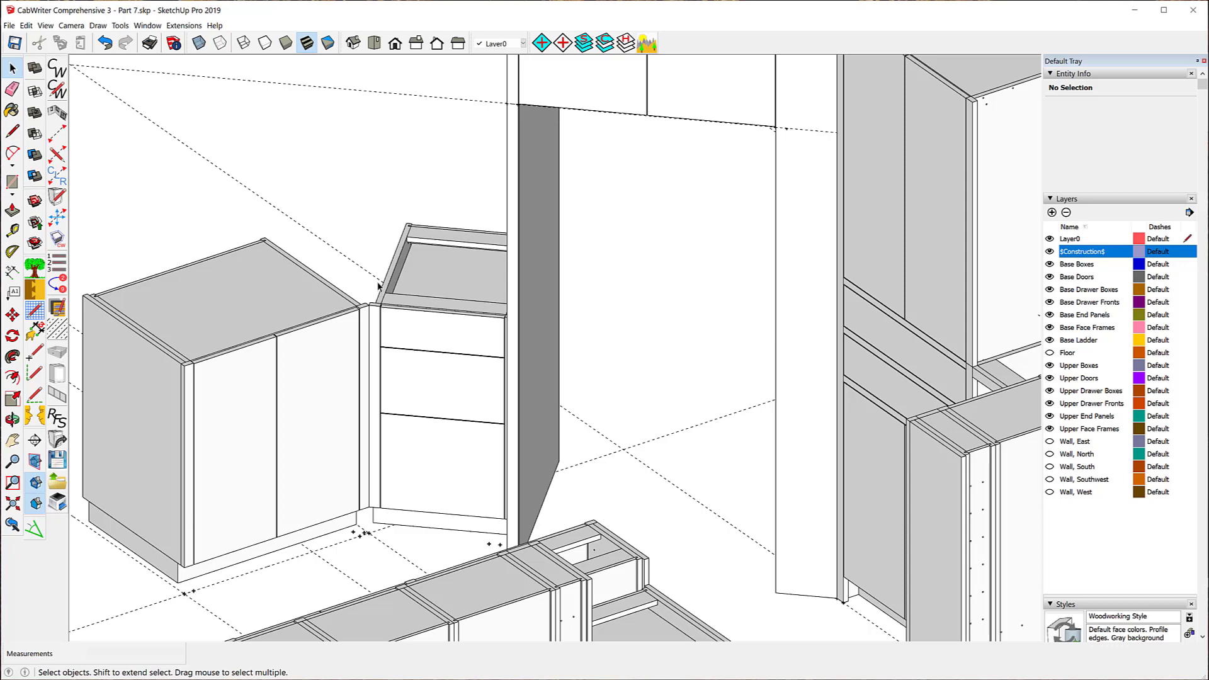
Create construction guides along the rear top edges of the two end connectors meeting at the base corner
scroll(378, 287, up, 8)
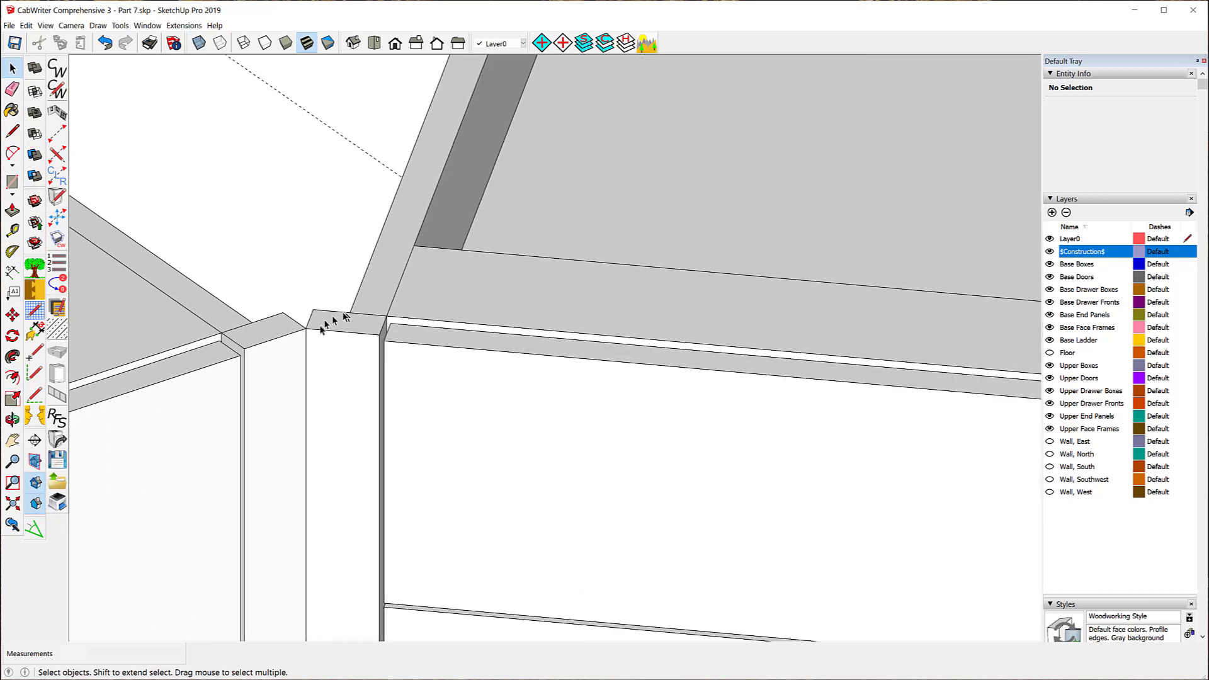
click(314, 325)
scroll(318, 322, up, 2)
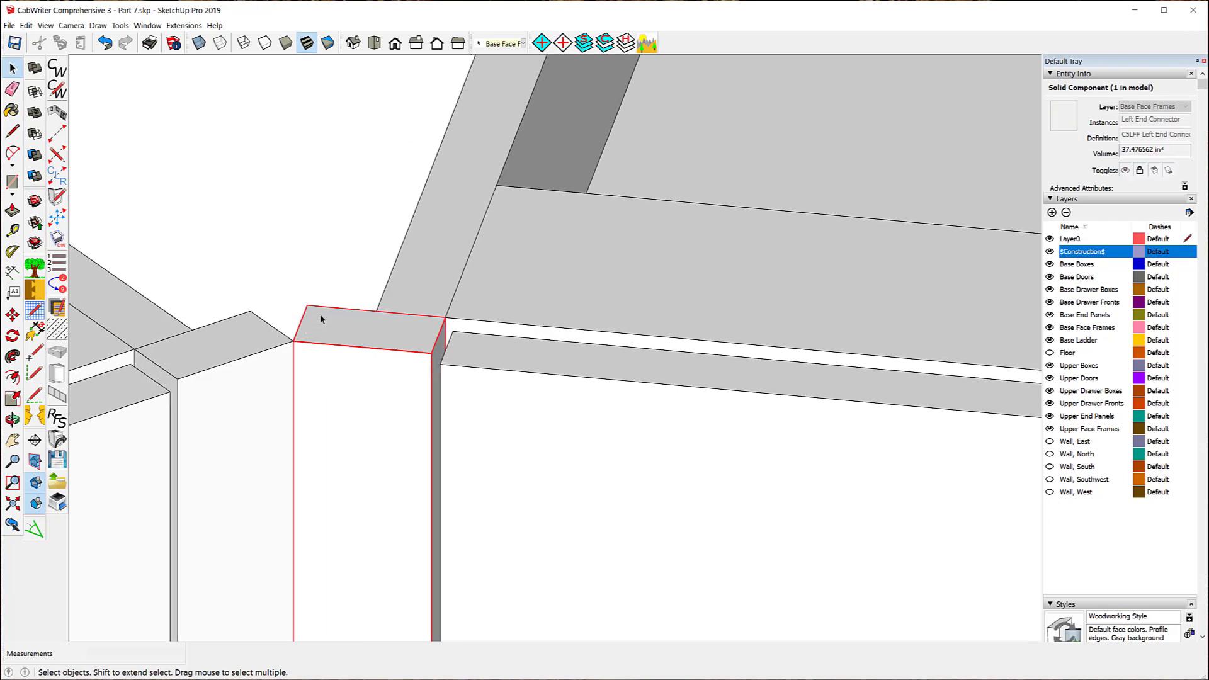
scroll(321, 318, up, 2)
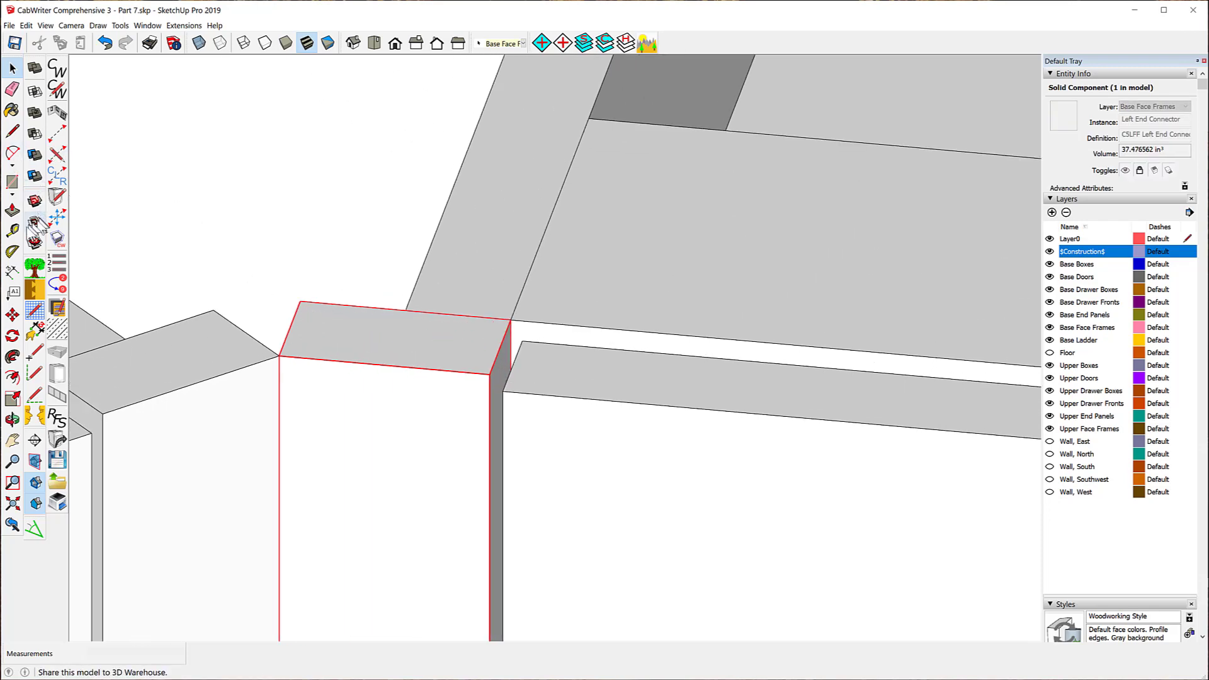
click(22, 234)
click(341, 305)
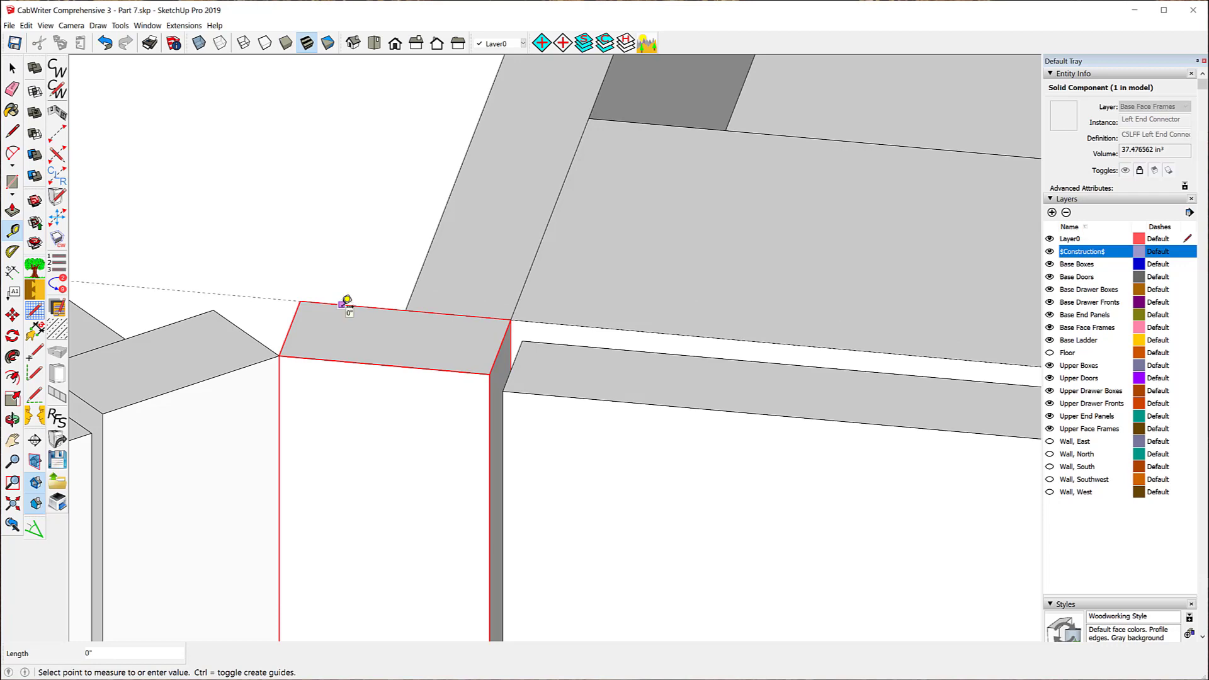
click(342, 305)
click(168, 325)
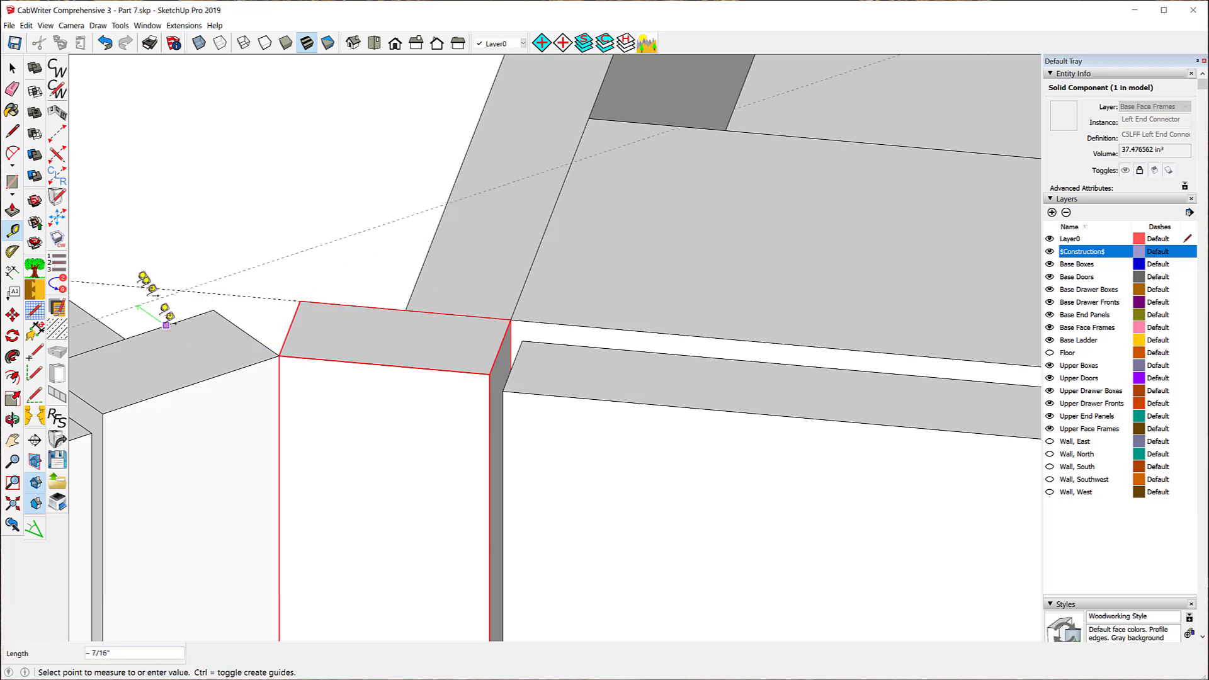
click(169, 326)
Unlock the Left End Connector at the base corner and open the component for editing
key(o)
drag(223, 331, 936, 304)
key(t)
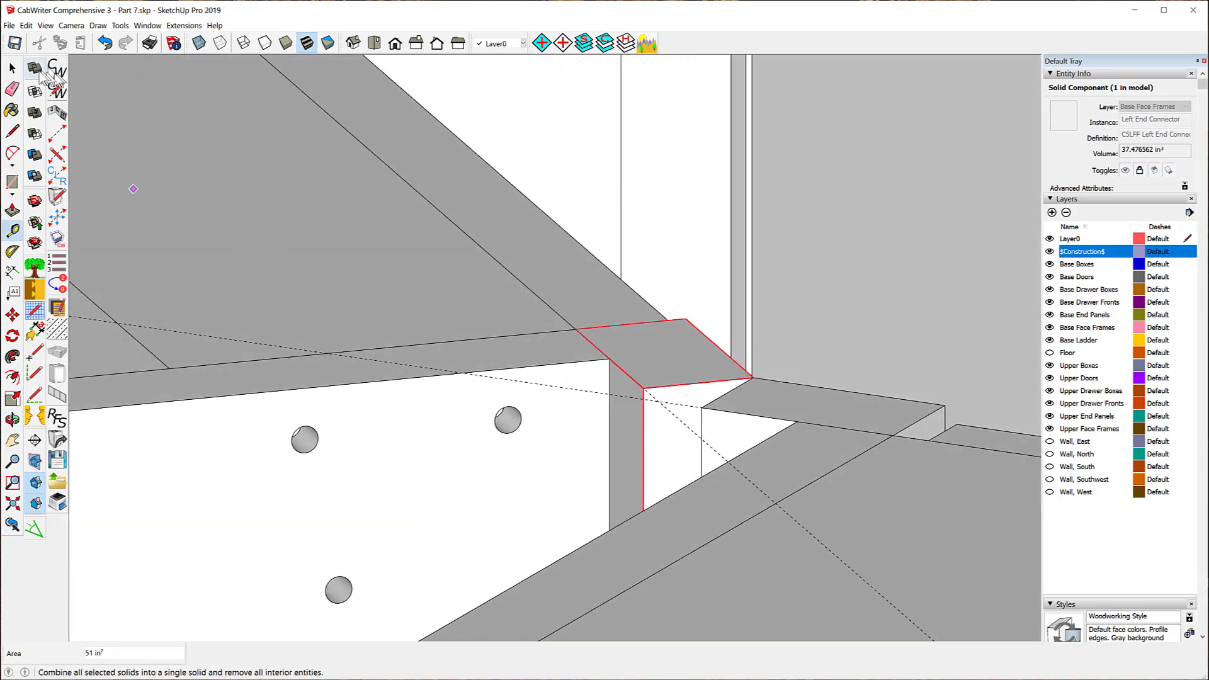
click(14, 70)
right_click(620, 356)
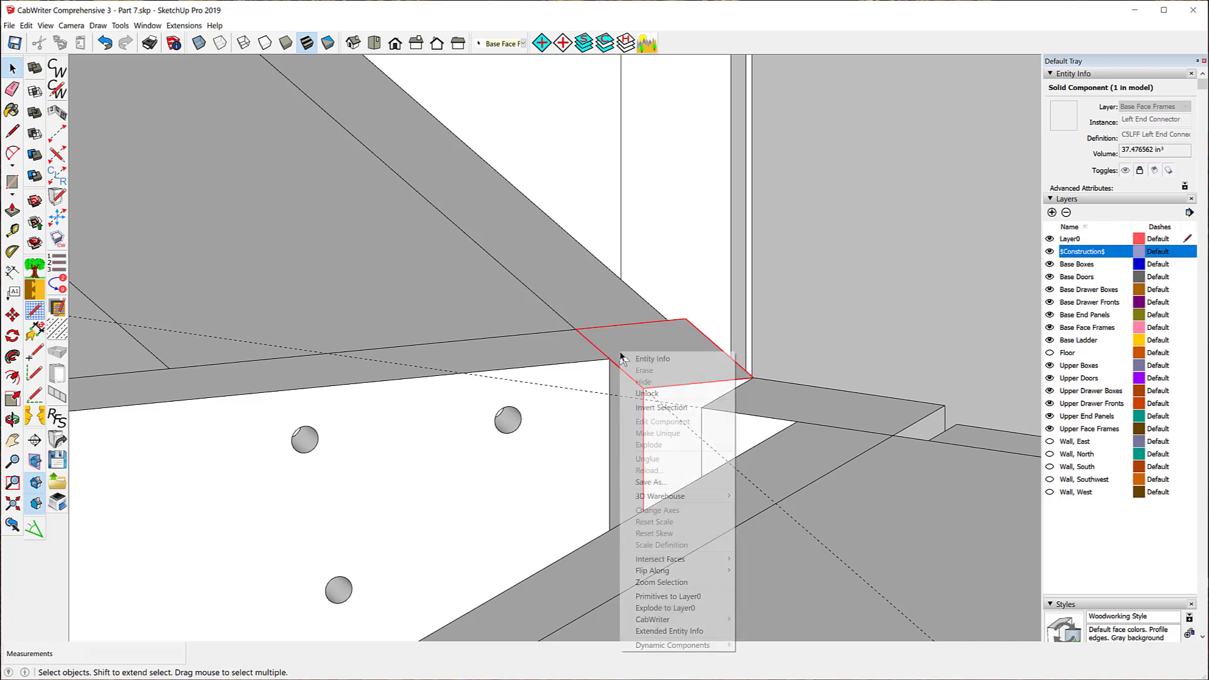
click(650, 395)
right_click(653, 375)
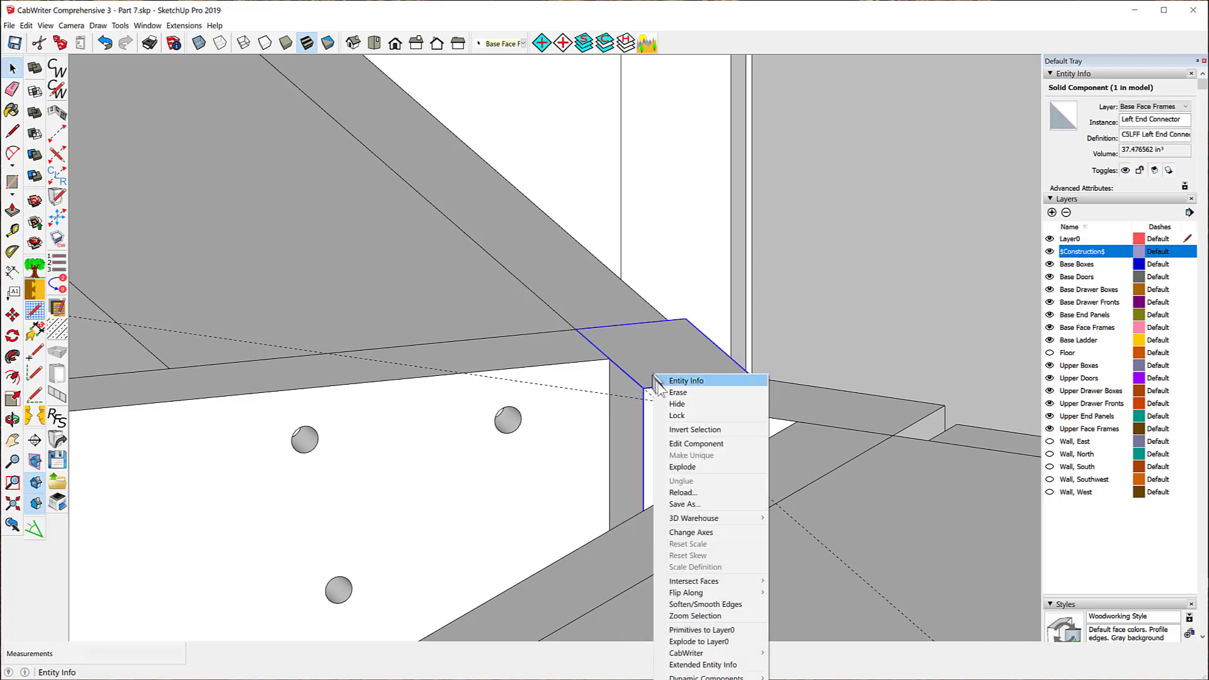
click(696, 444)
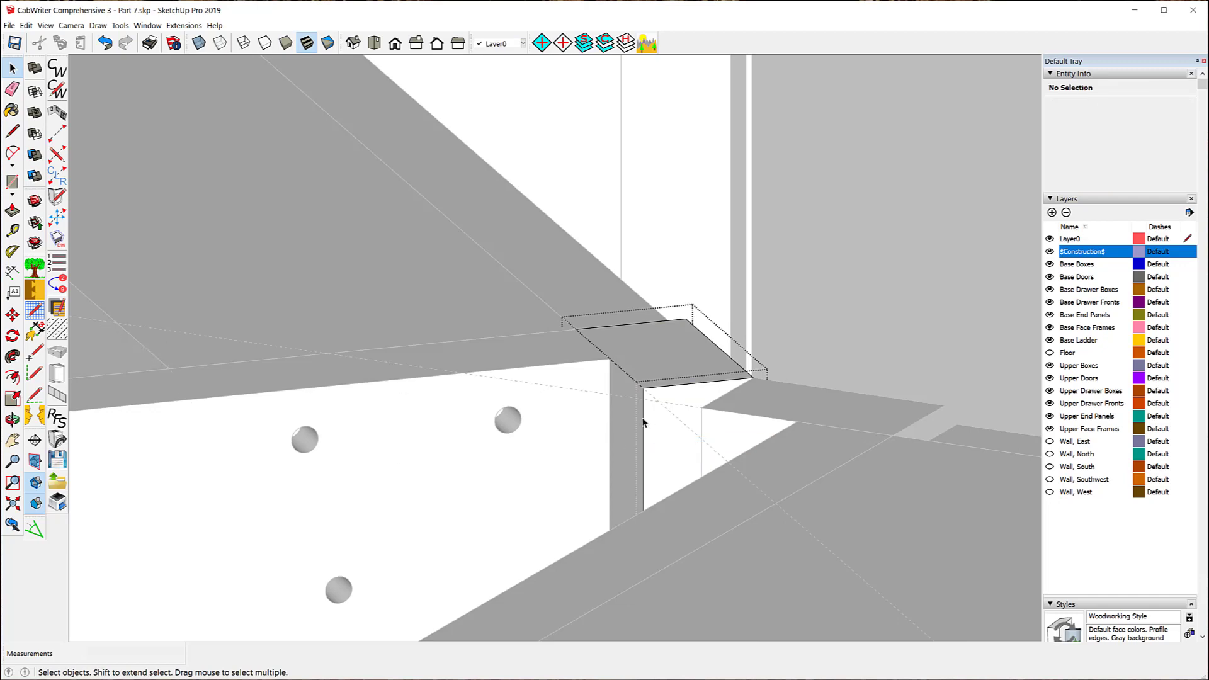
Move the Left End Connector's rear vertical edge to the intersection of the two guides and finish editing the component
click(644, 420)
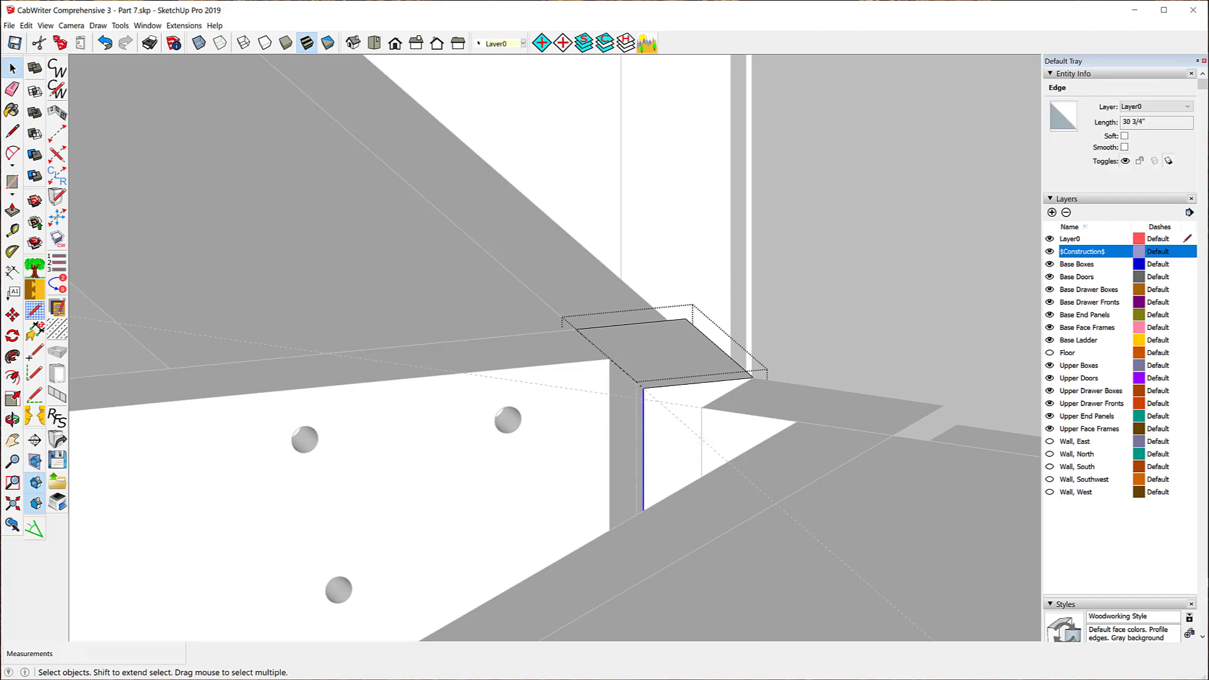
click(12, 314)
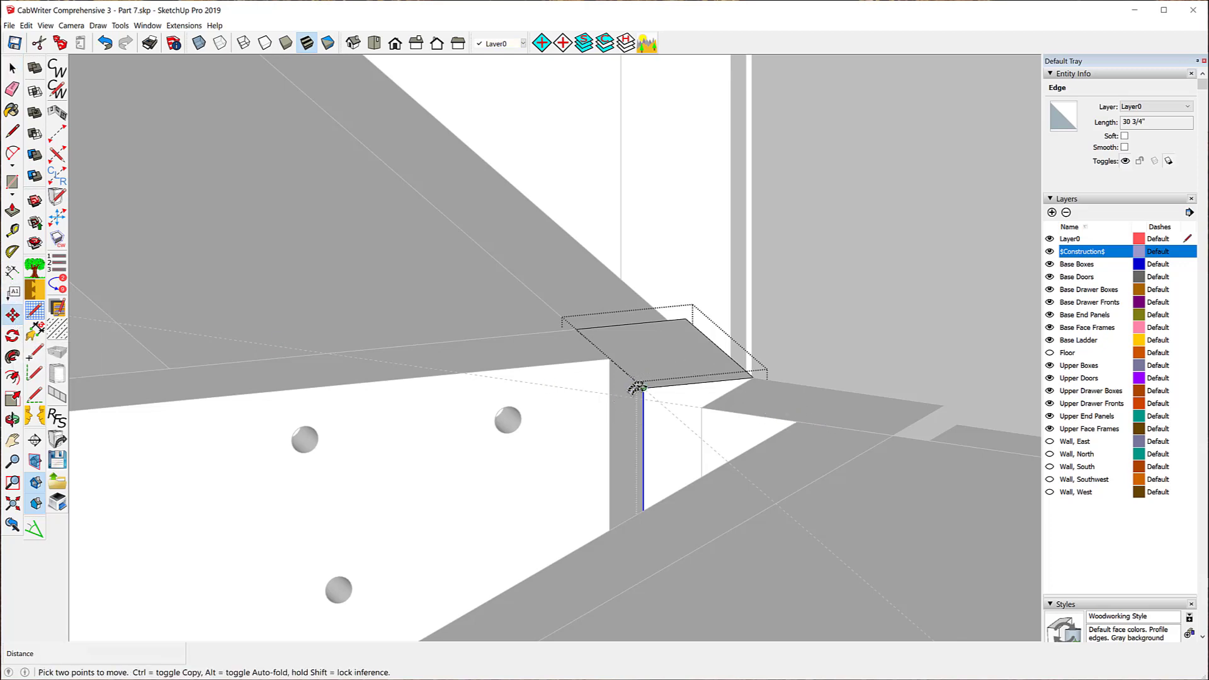
click(643, 388)
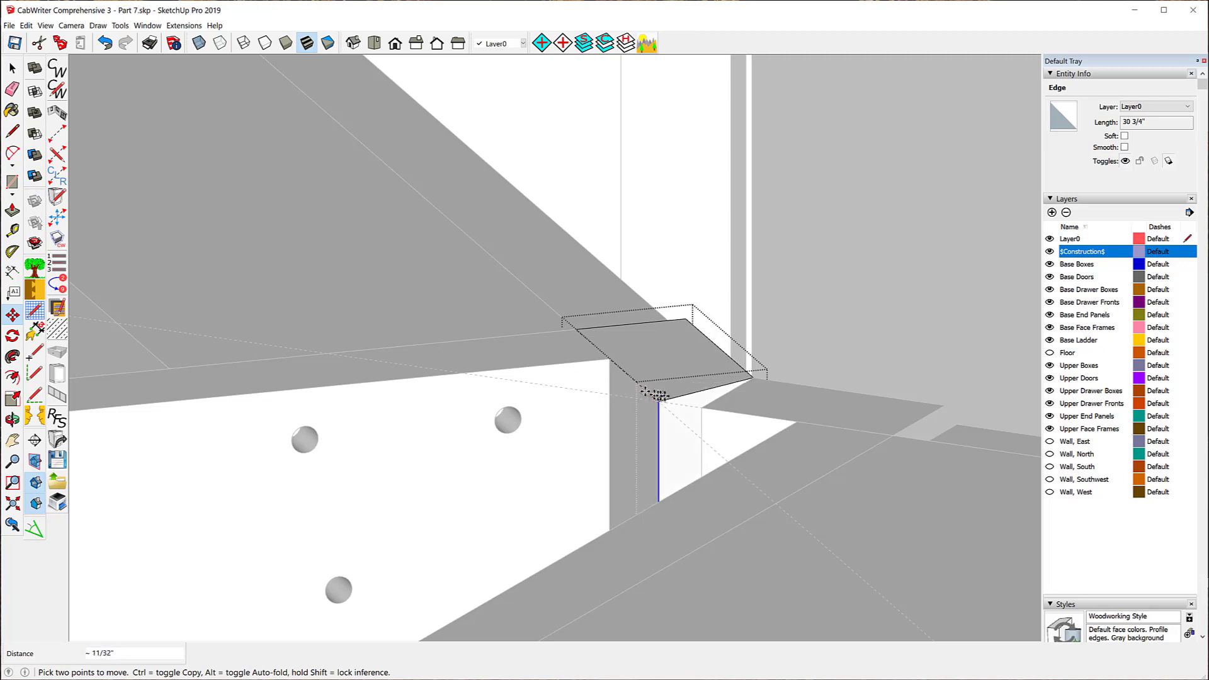
click(661, 402)
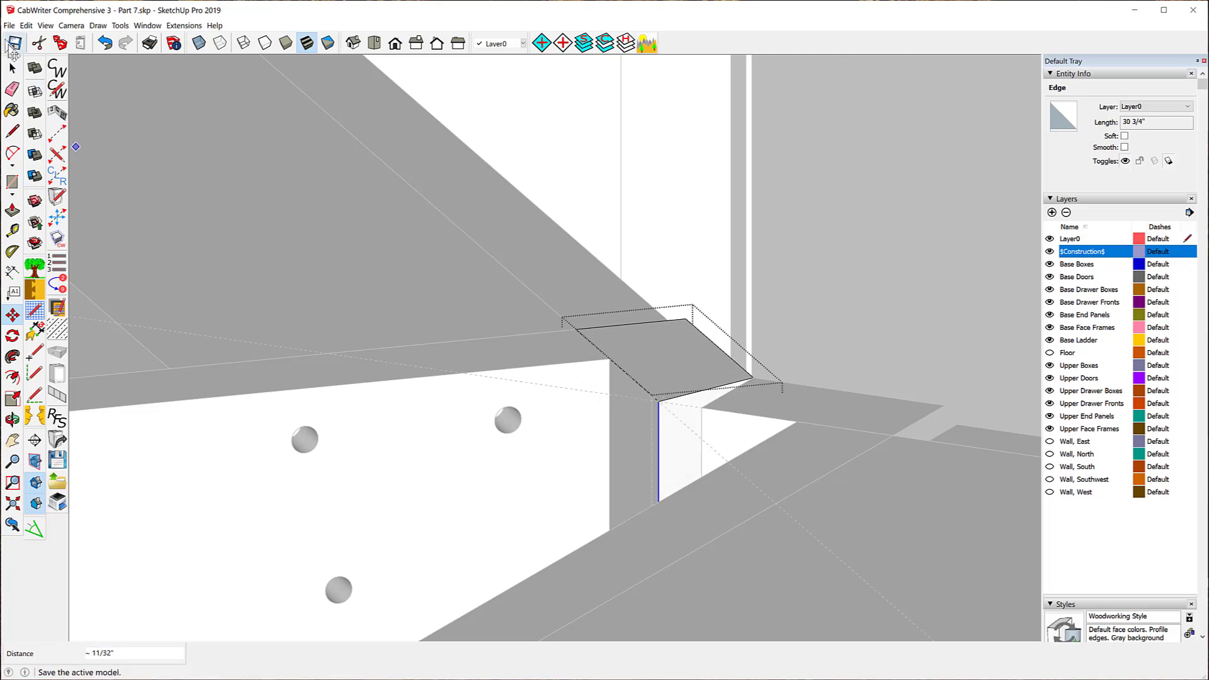
click(12, 68)
click(488, 197)
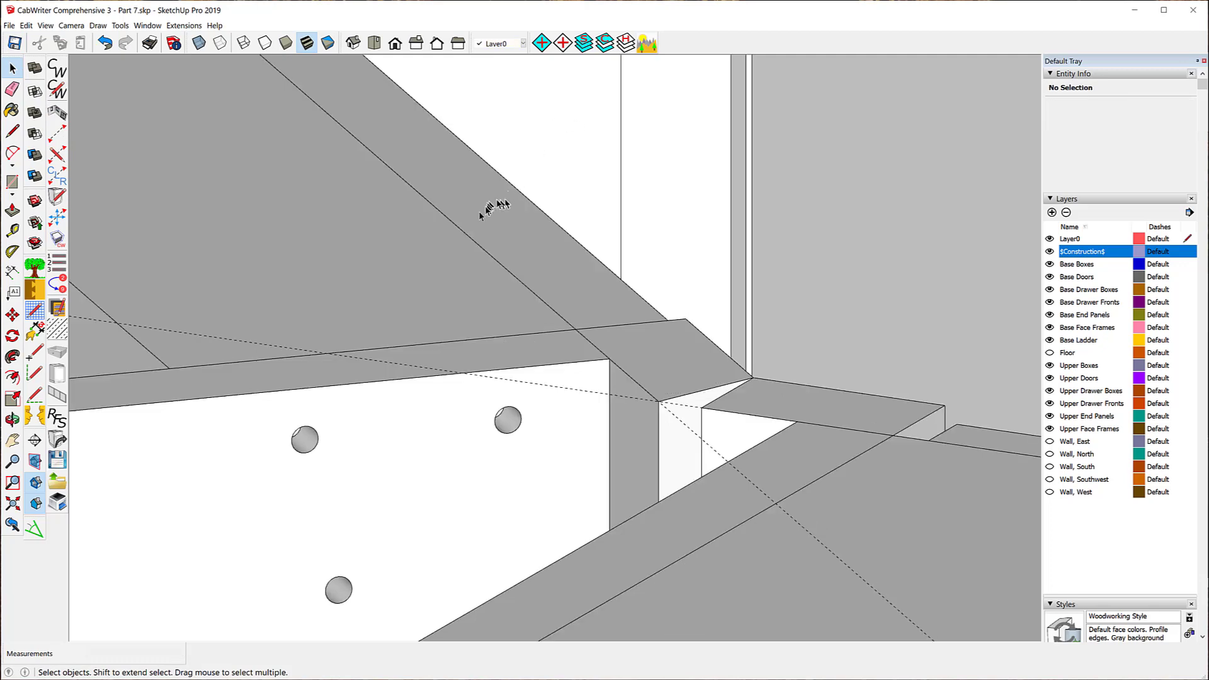
Unlock the neighbouring Right End Connector at the base corner and open the component for editing
middle_drag(413, 234, 858, 313)
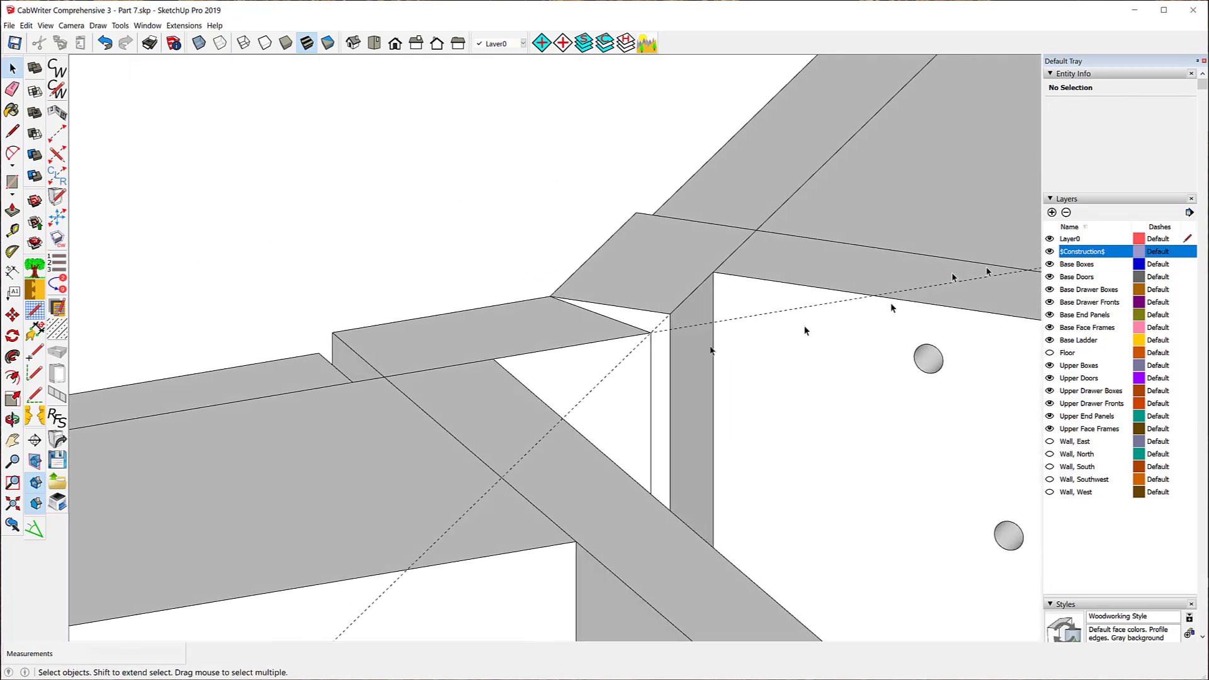
click(663, 294)
right_click(661, 291)
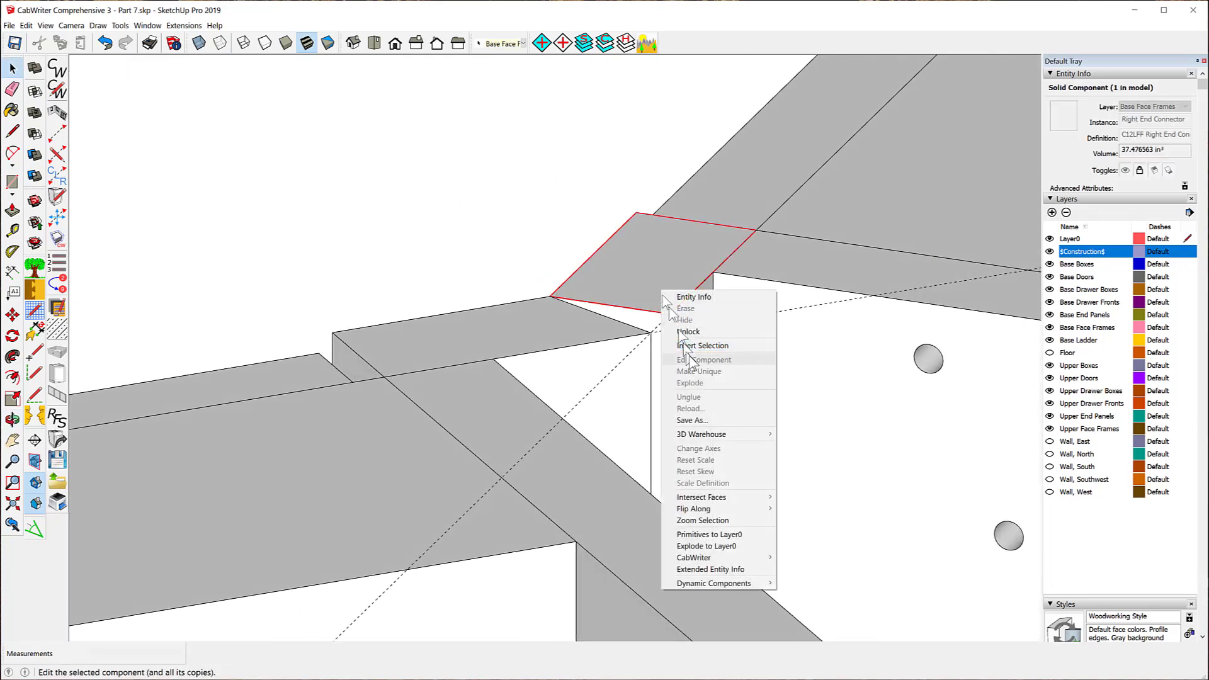
click(691, 332)
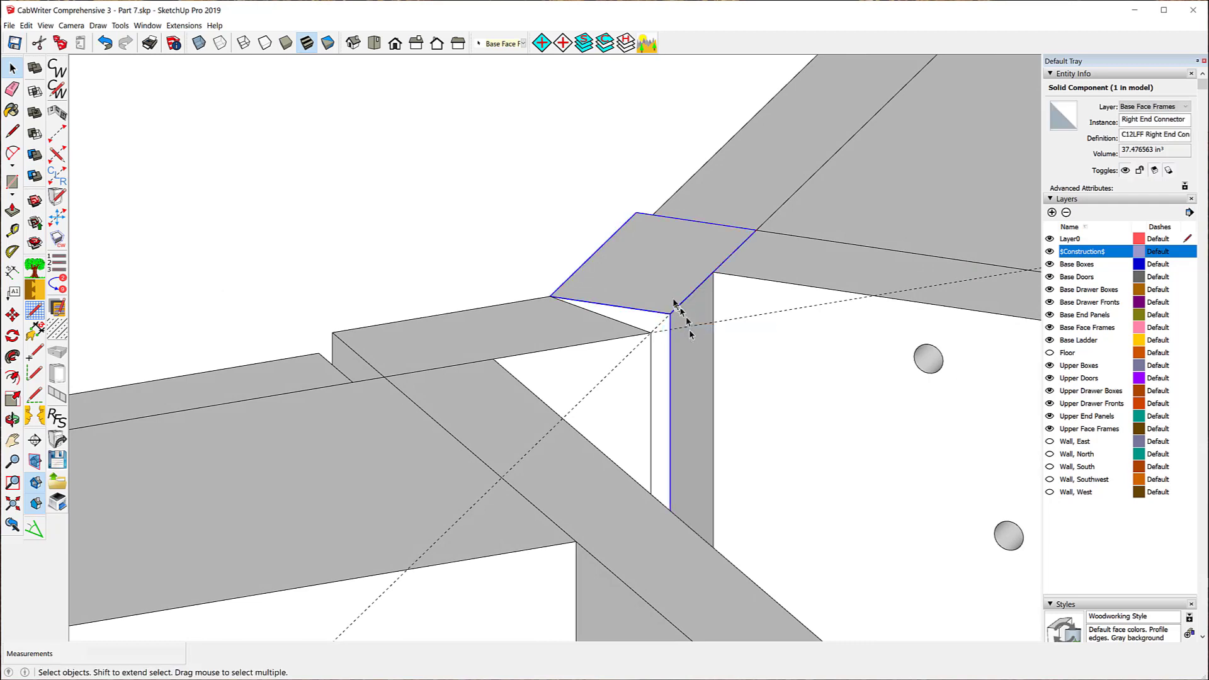
right_click(649, 282)
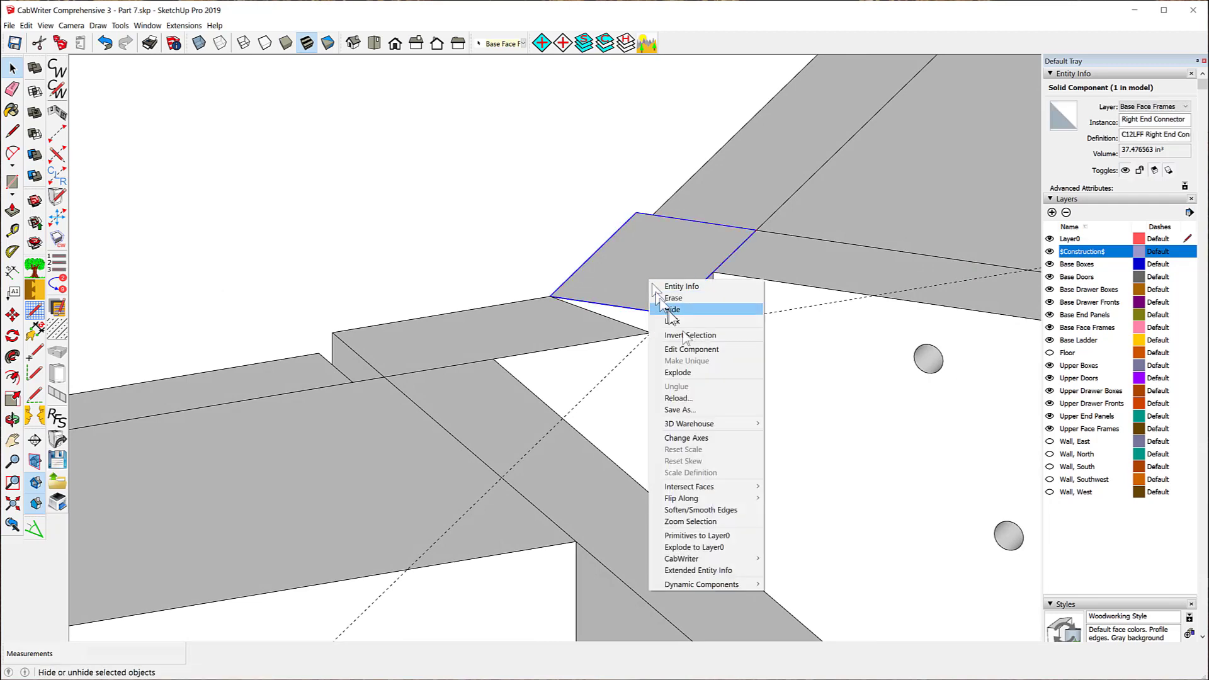
click(688, 349)
Move the Right End Connector's rear vertical edge to the Left End Connector's mitred rear corner and finish editing the component
click(670, 345)
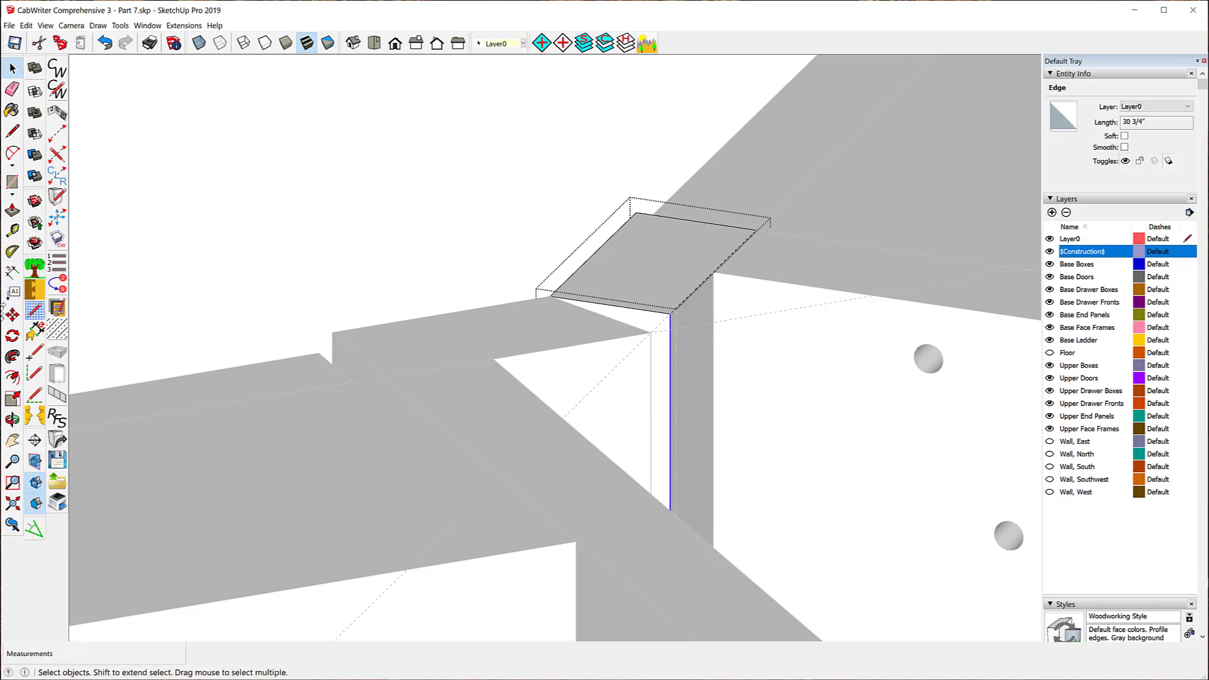
click(12, 315)
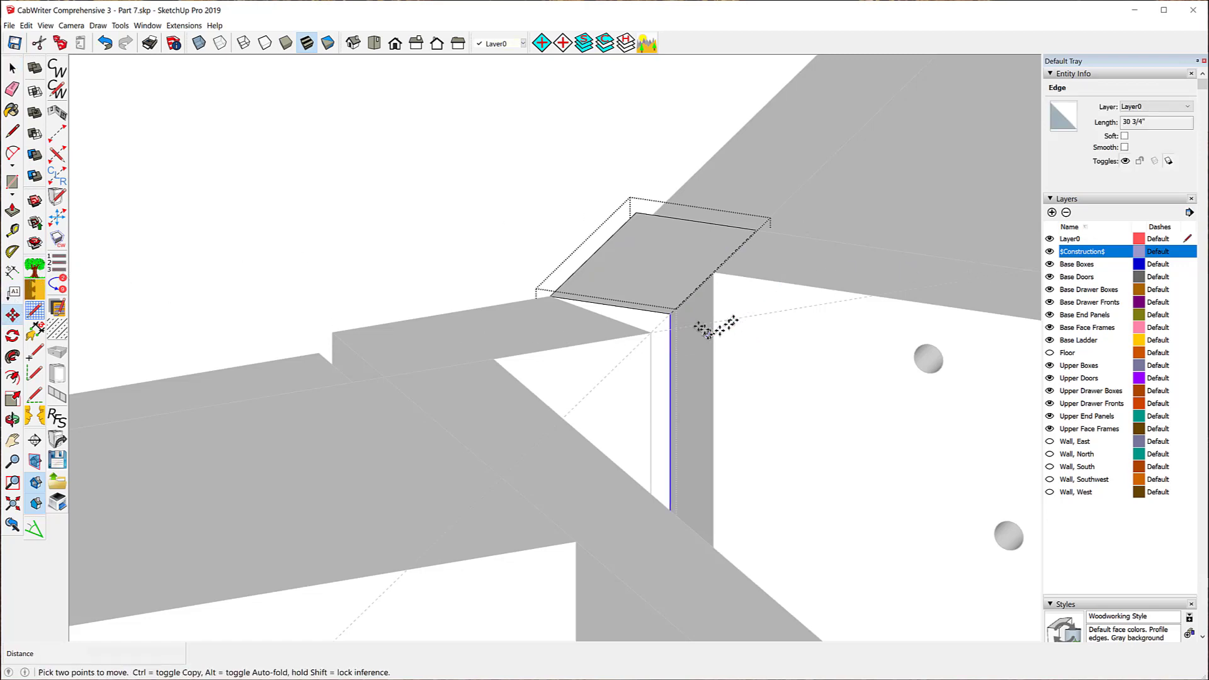
click(670, 314)
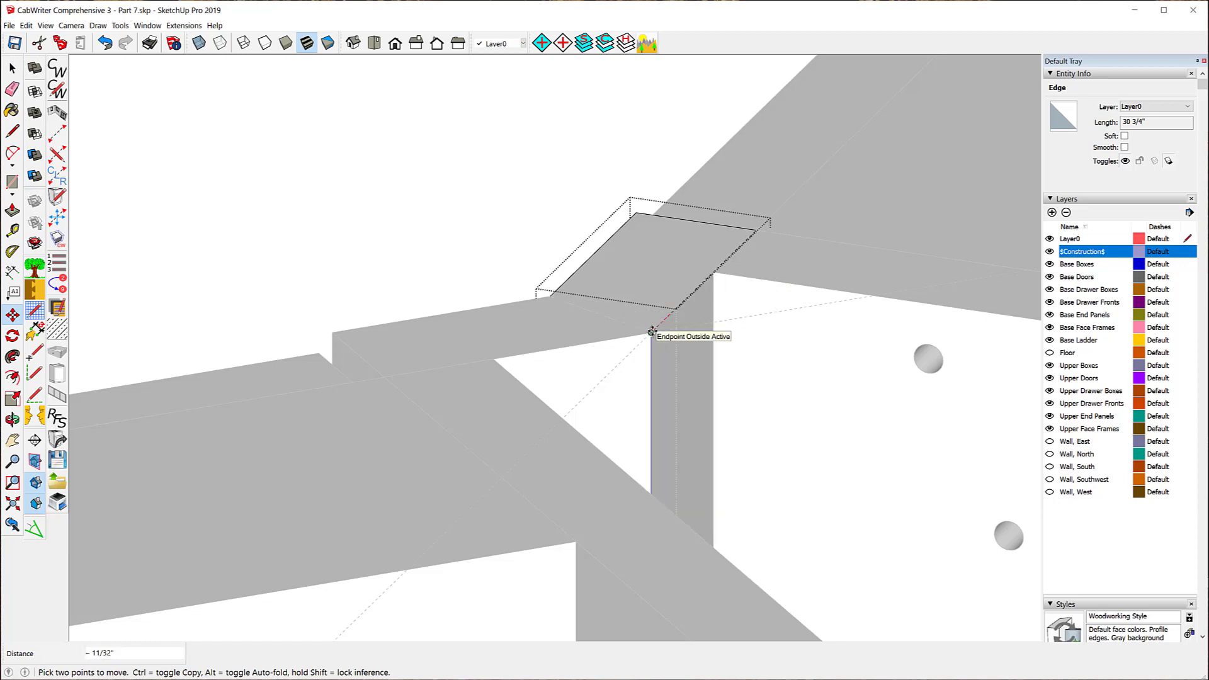
click(652, 332)
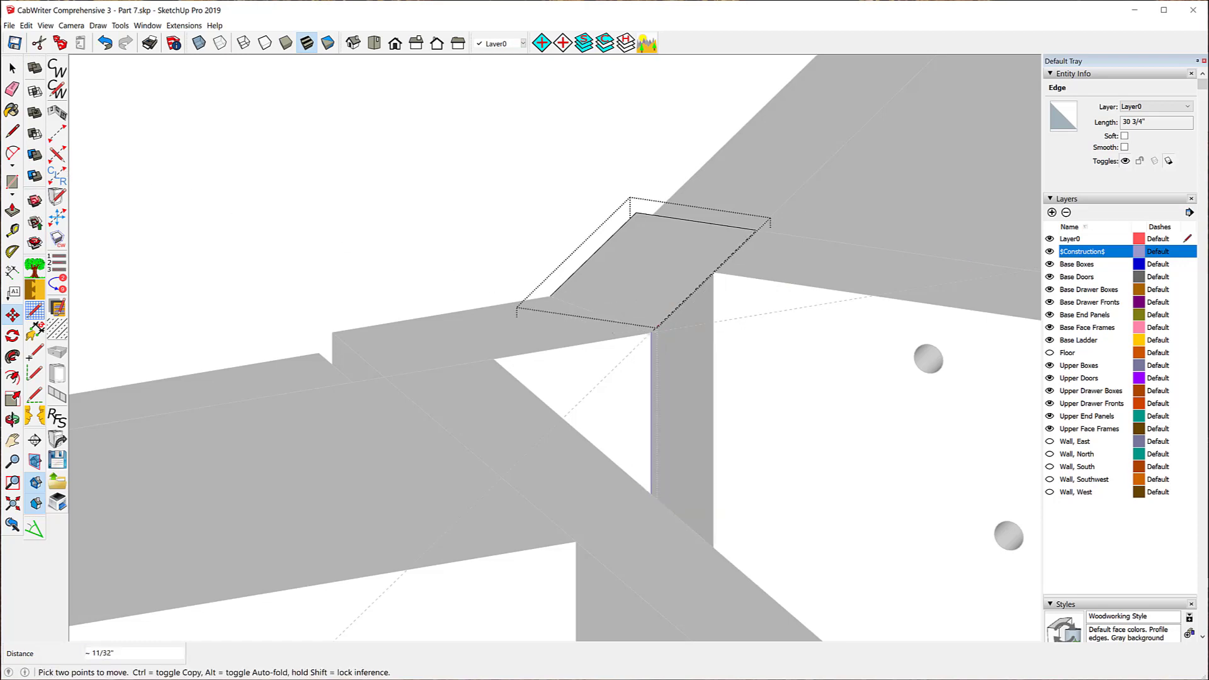
click(12, 67)
click(230, 124)
click(227, 120)
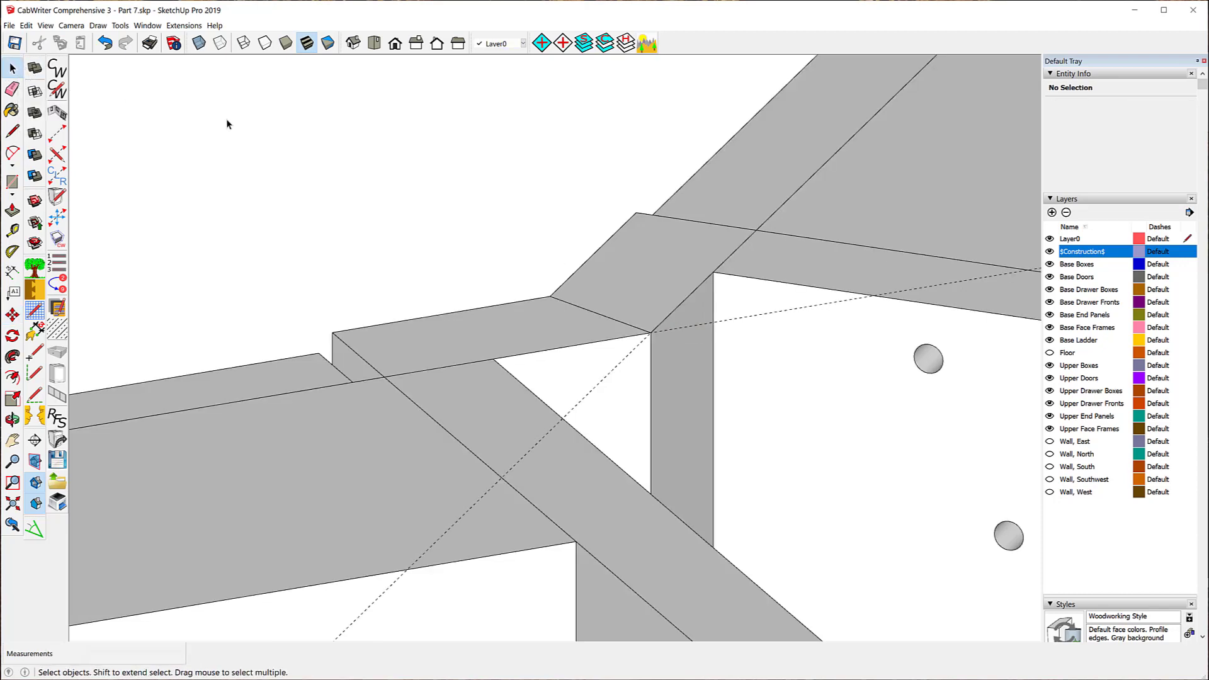
Delete the two construction guides crossing behind the mitred end connectors
click(821, 307)
key(Delete)
click(623, 358)
key(Delete)
middle_drag(305, 134, 1039, 112)
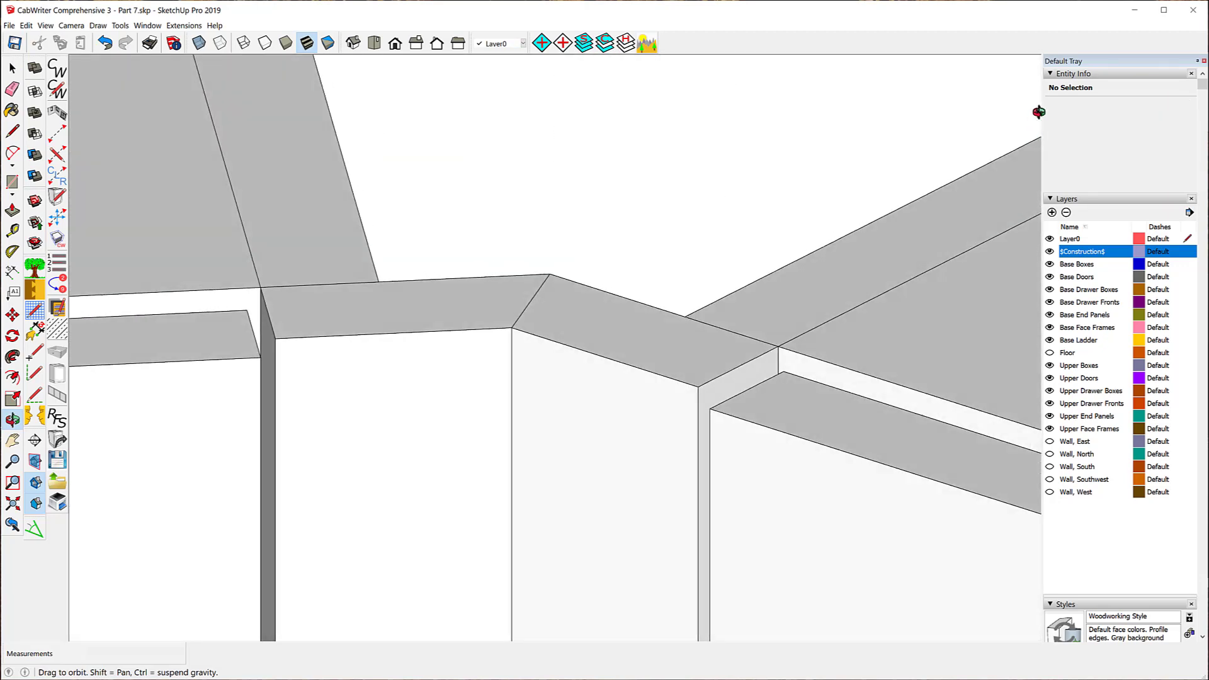
scroll(827, 116, down, 10)
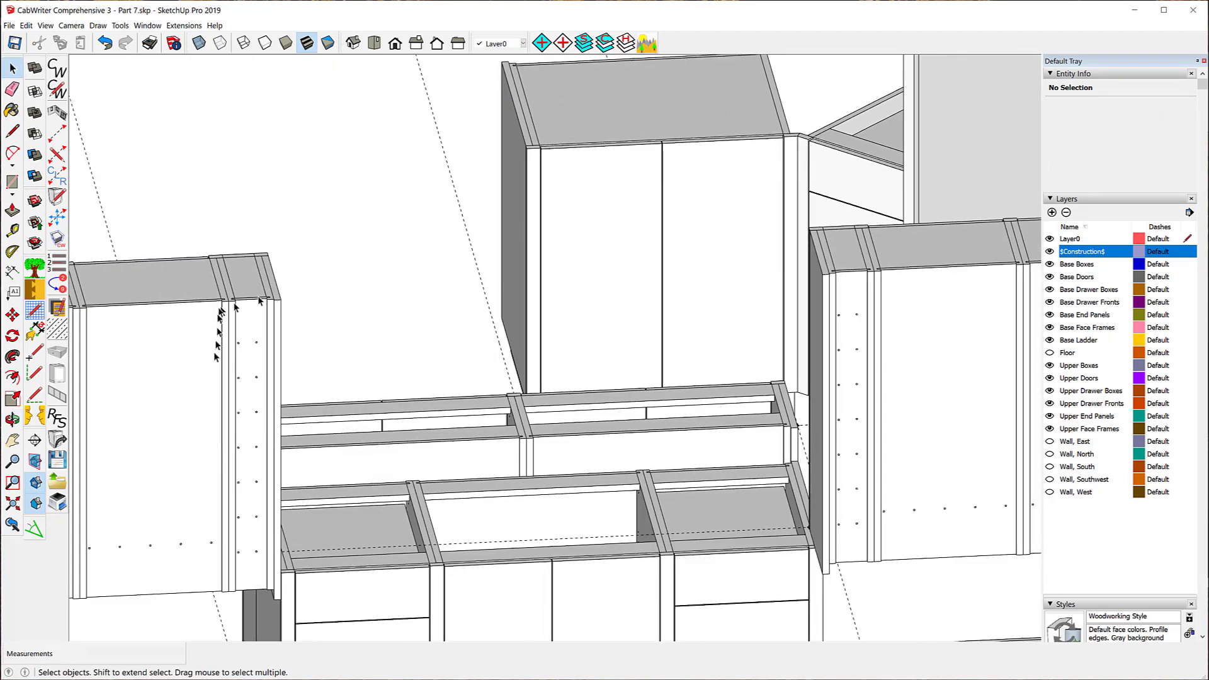
scroll(145, 391, down, 3)
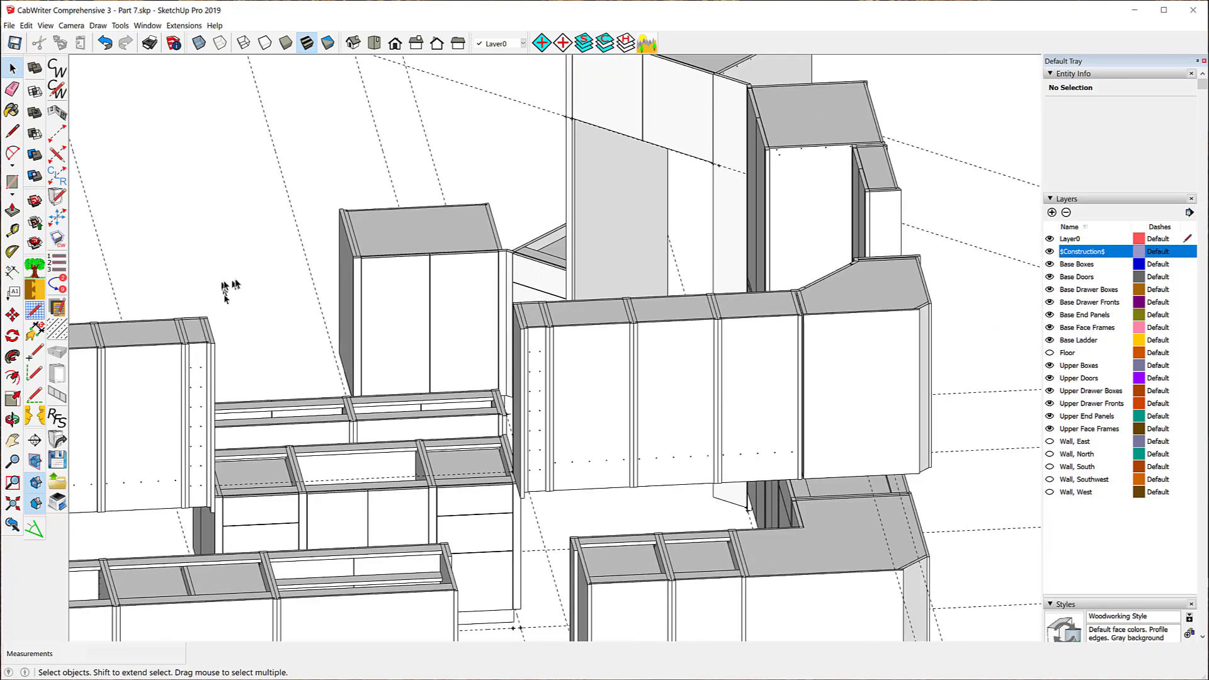
middle_drag(243, 262, 453, 295)
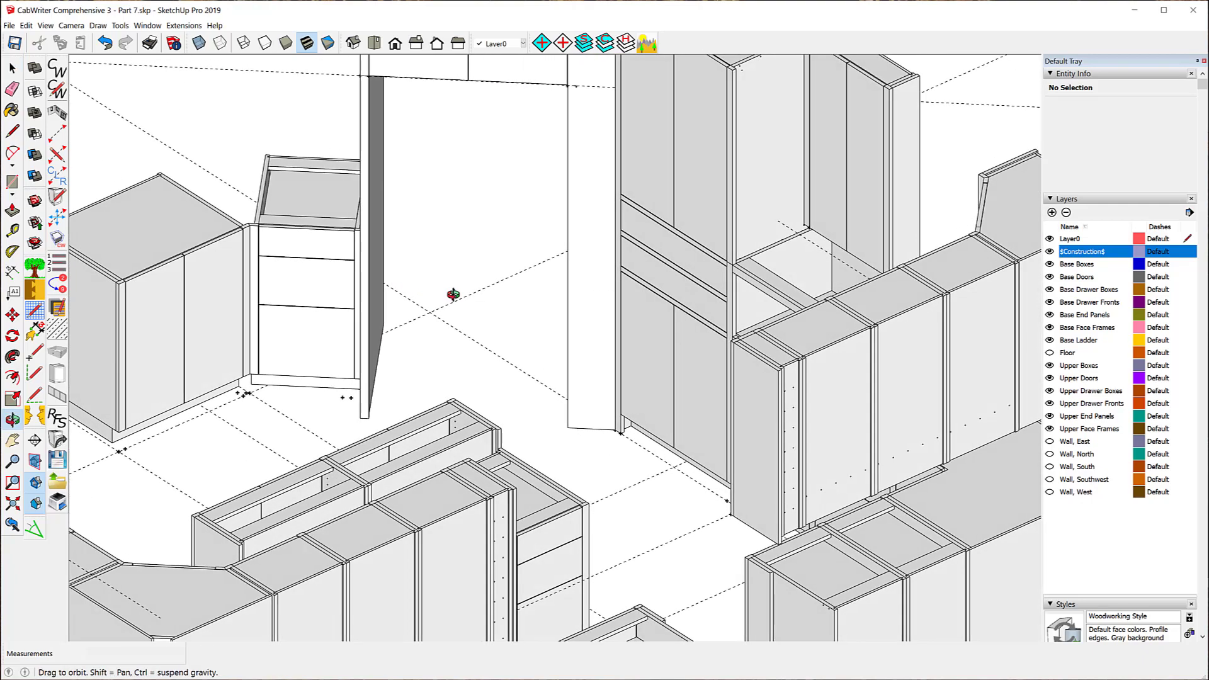
scroll(787, 244, down, 2)
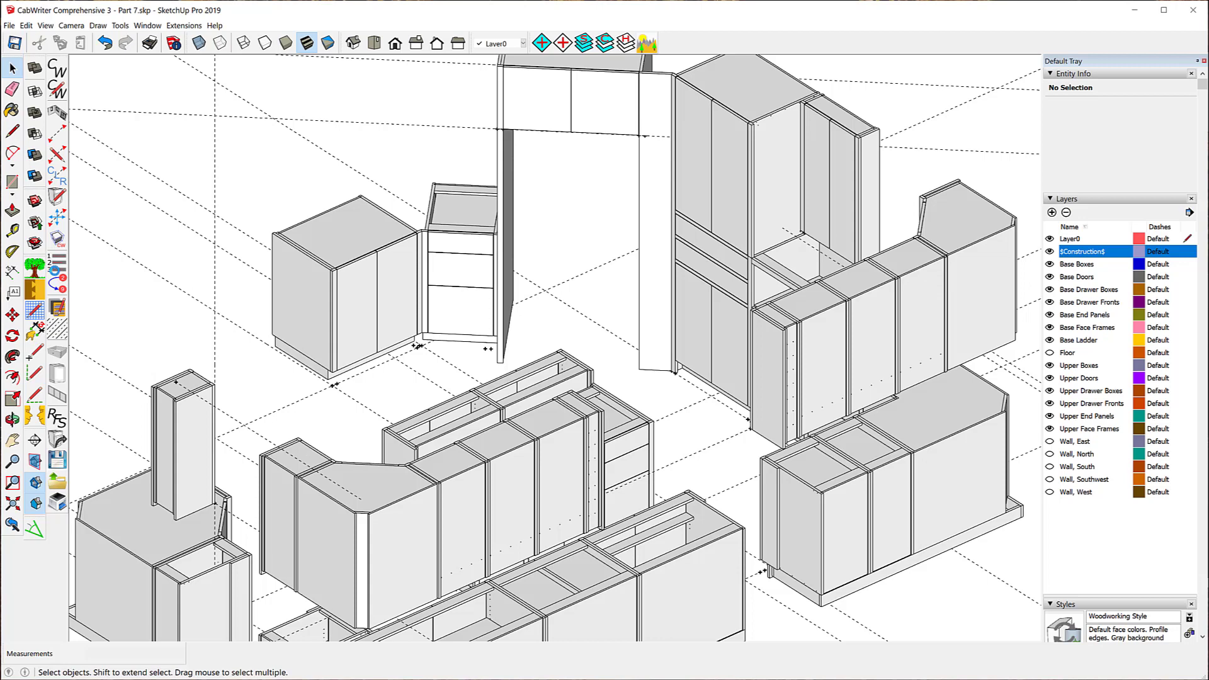
middle_drag(94, 280, 111, 270)
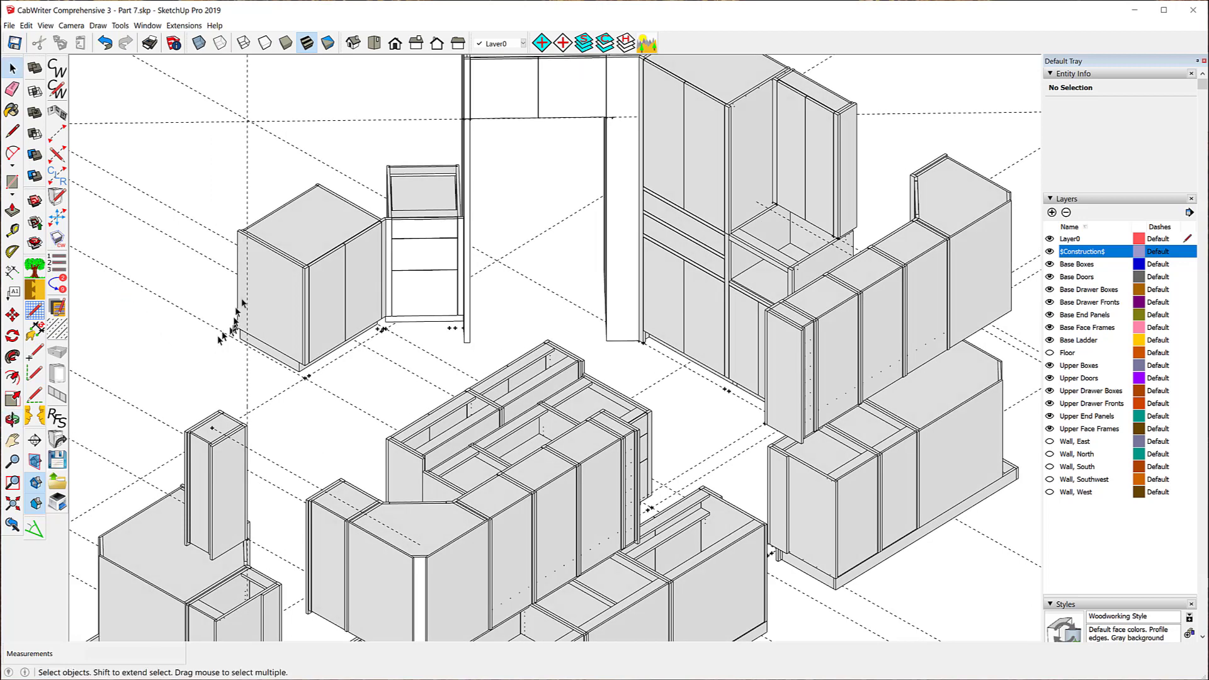